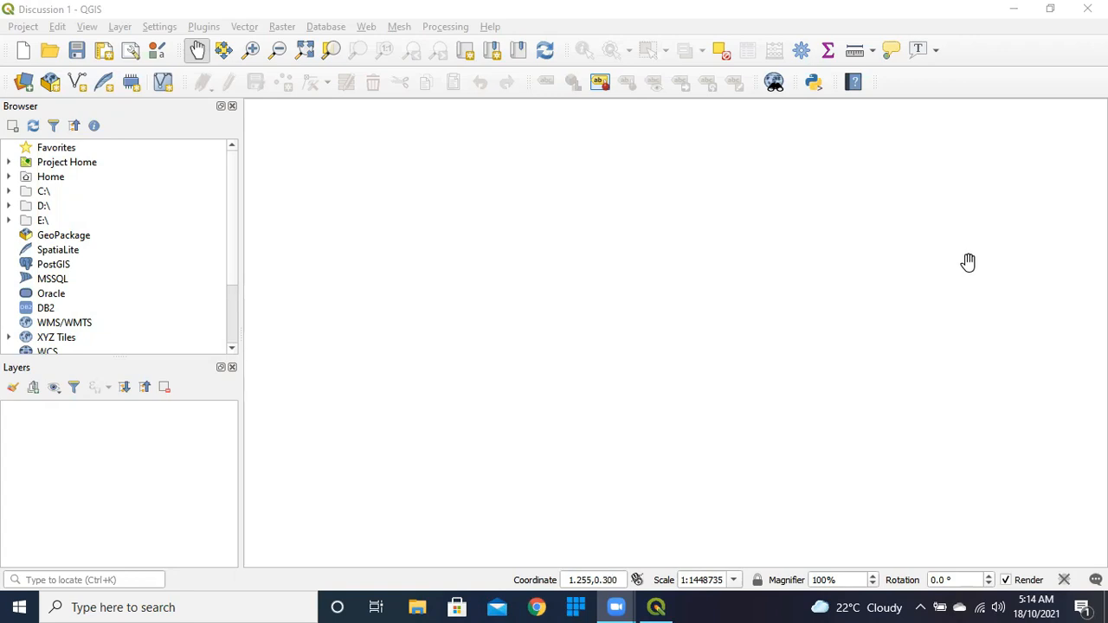
pyautogui.click(799, 259)
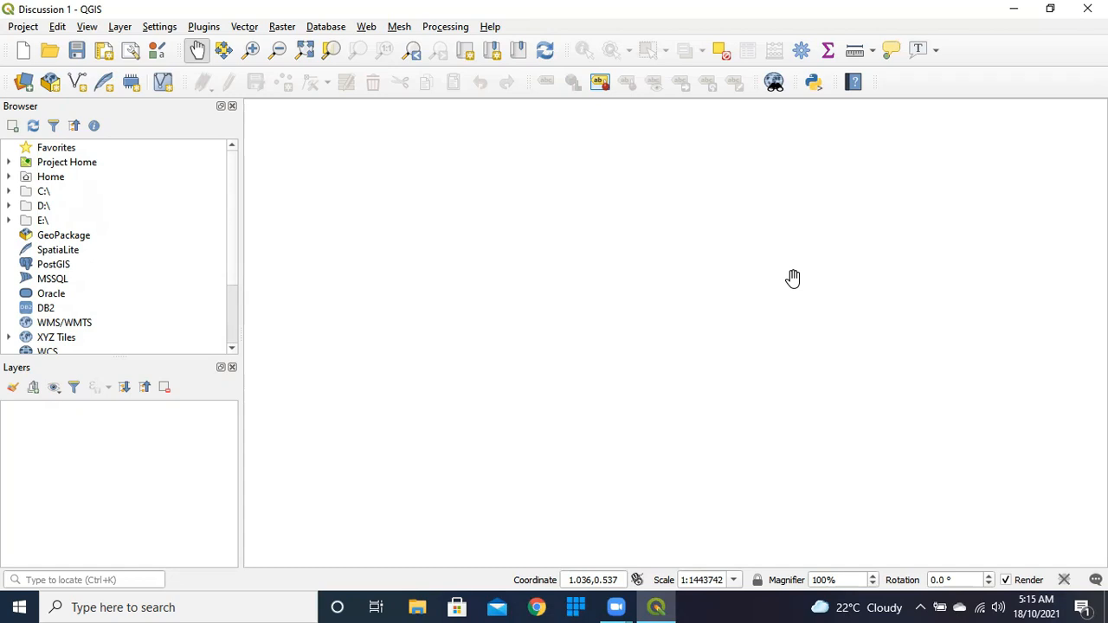
pyautogui.click(120, 27)
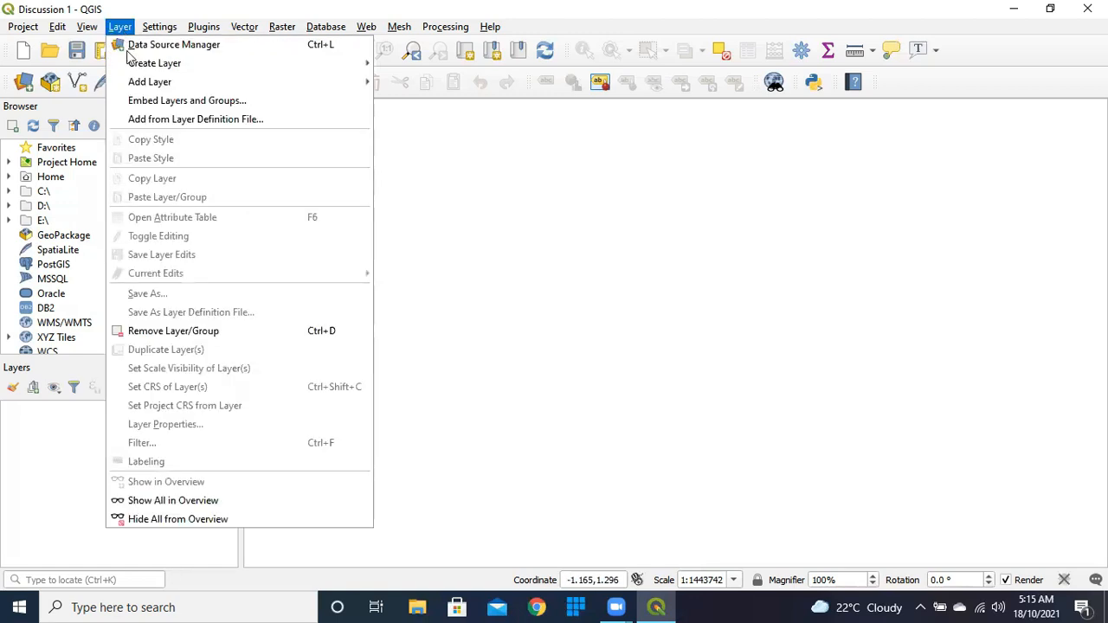
pyautogui.moveTo(155, 86)
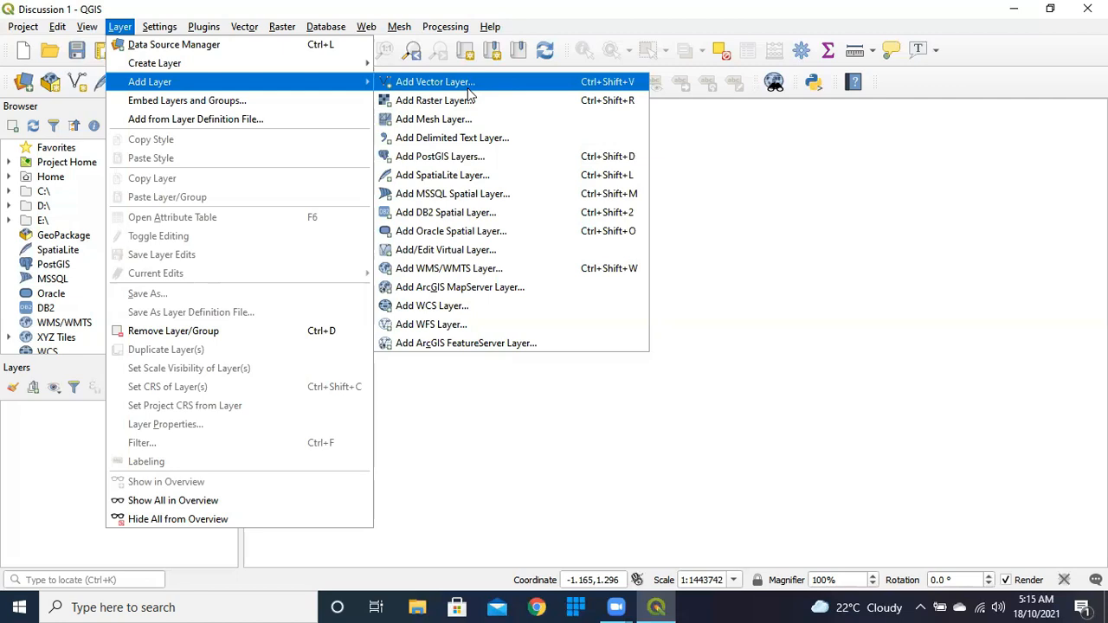
pyautogui.click(799, 176)
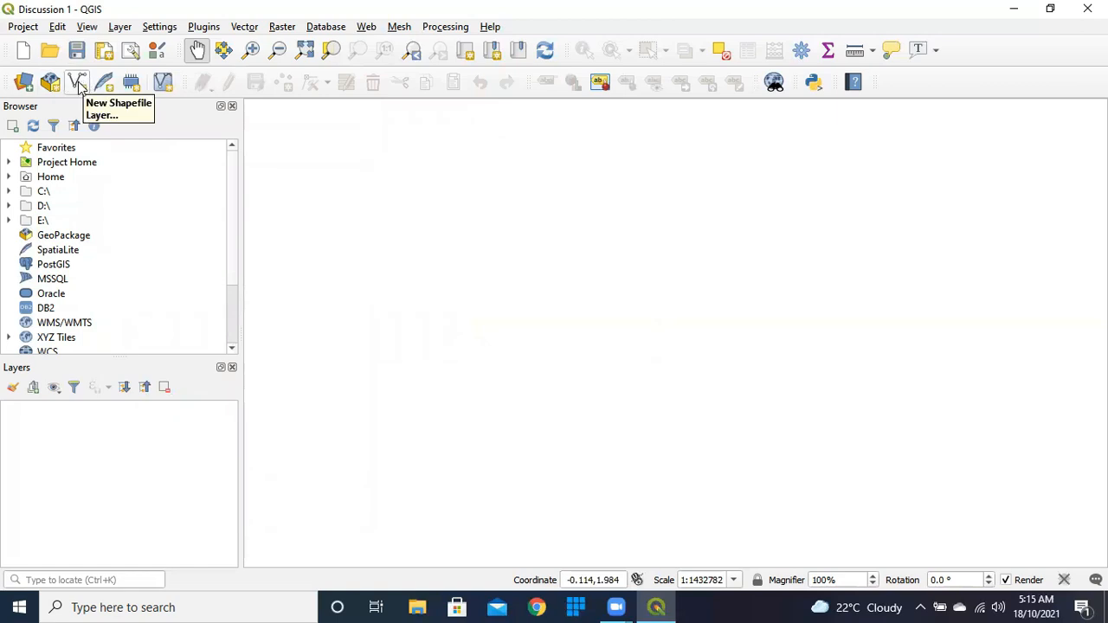
# Add the shapefile ADM3_PSA_NAMRIA_20180130.shp from the Lab1_data PSA_NAMRIA folder to the project as a vector layer.
pyautogui.click(120, 27)
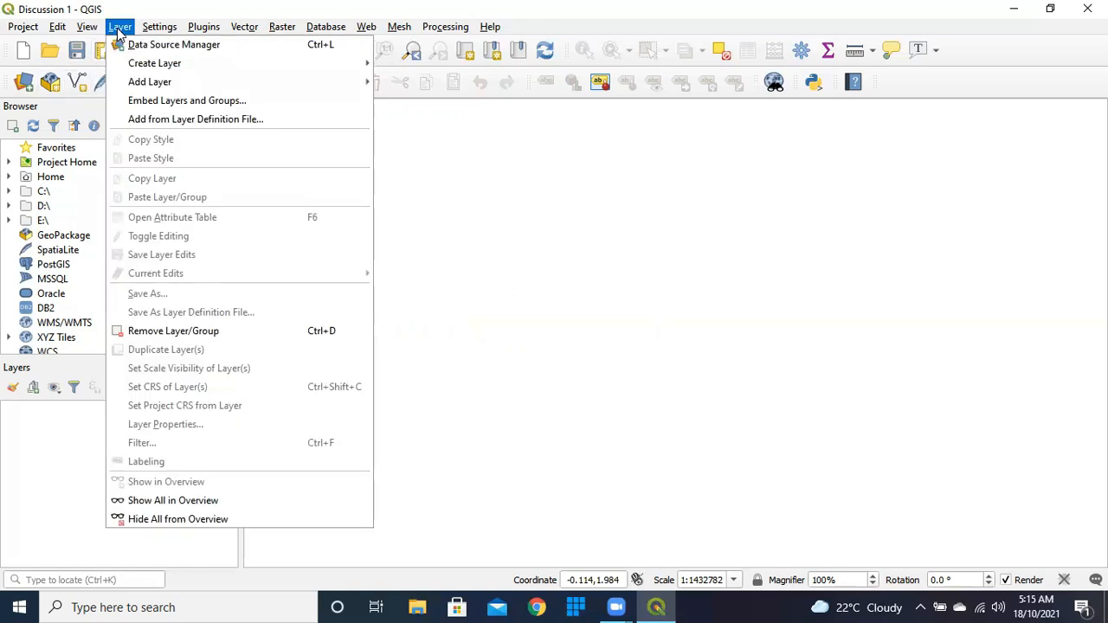
pyautogui.moveTo(203, 81)
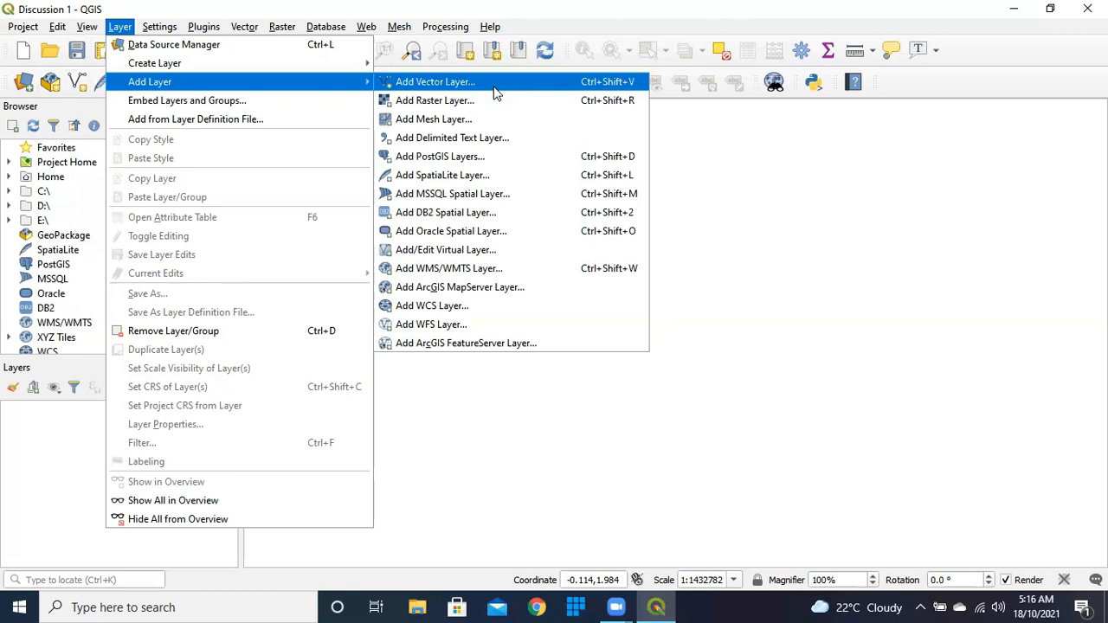
pyautogui.click(496, 87)
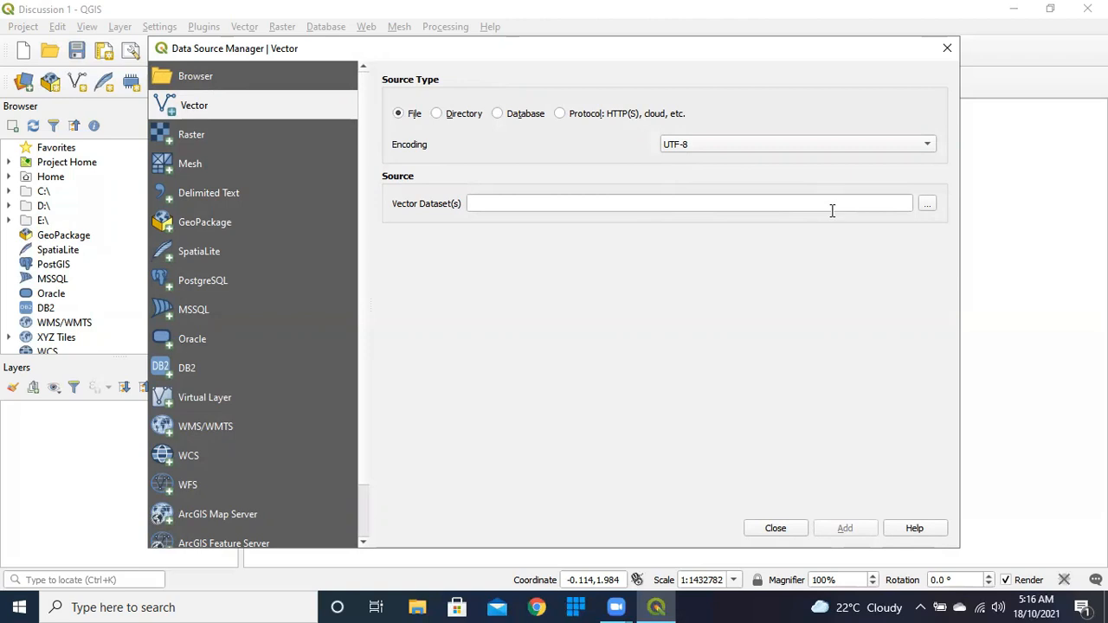
pyautogui.click(927, 206)
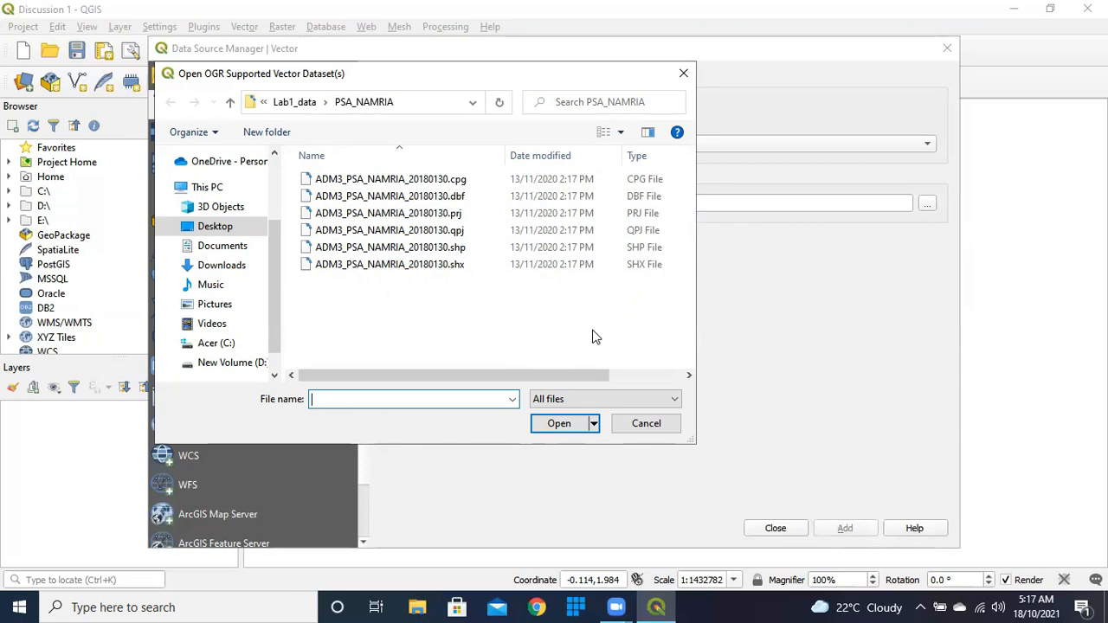
pyautogui.click(489, 251)
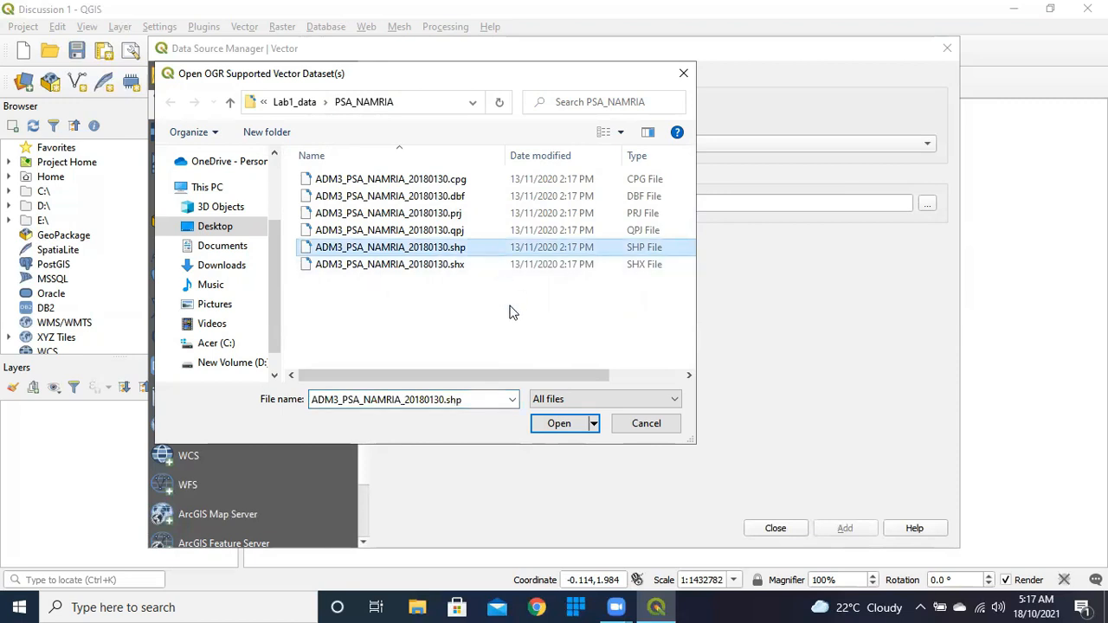
pyautogui.click(555, 425)
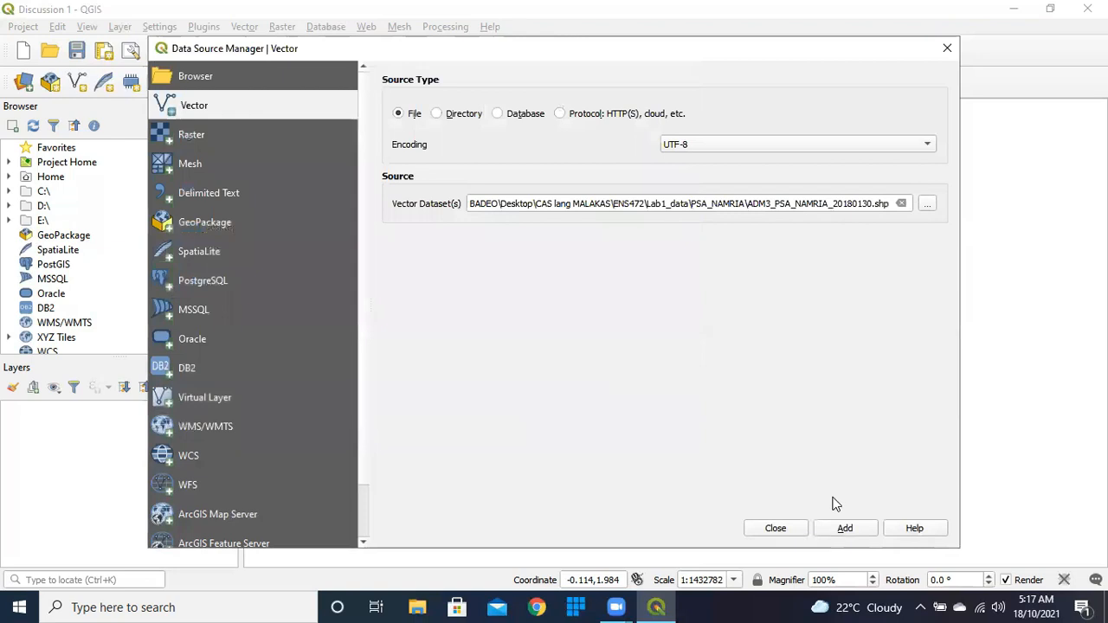
pyautogui.click(839, 527)
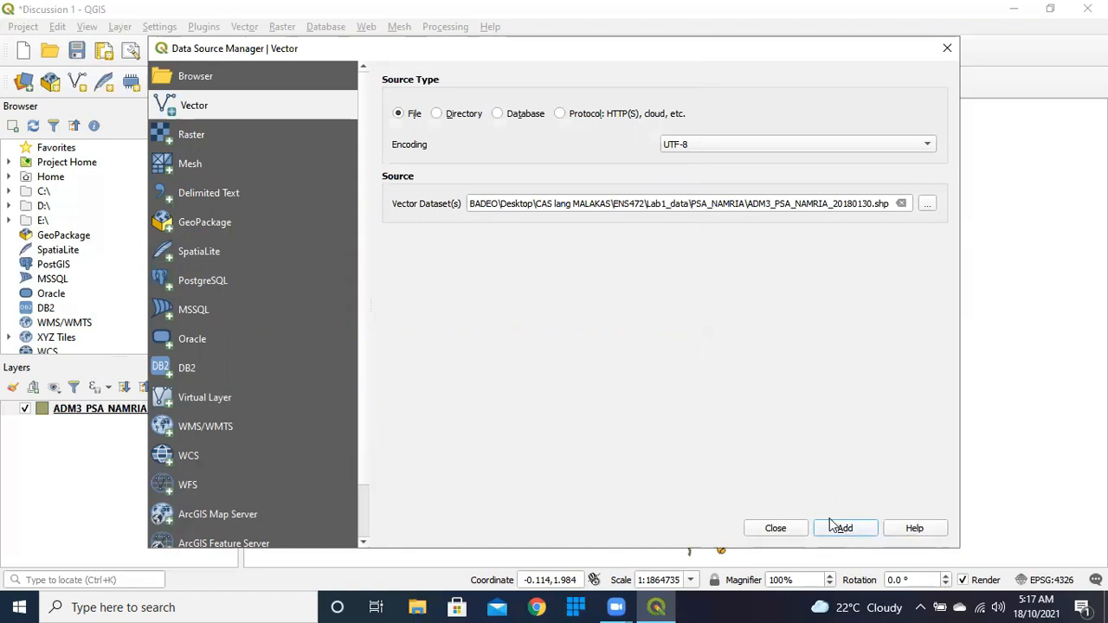
pyautogui.click(833, 527)
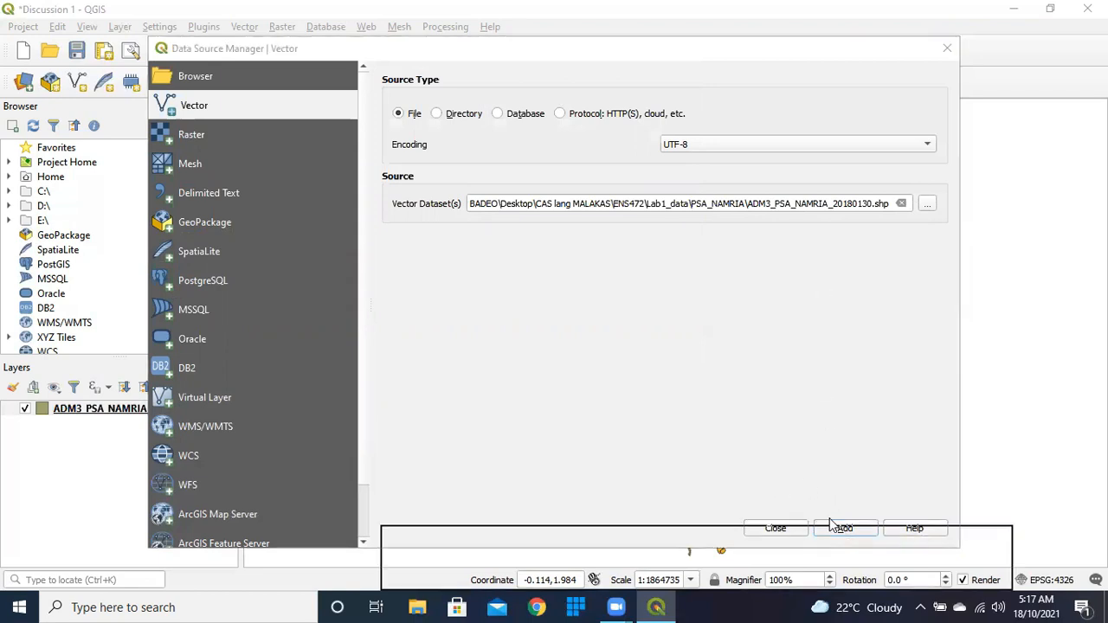
pyautogui.click(773, 527)
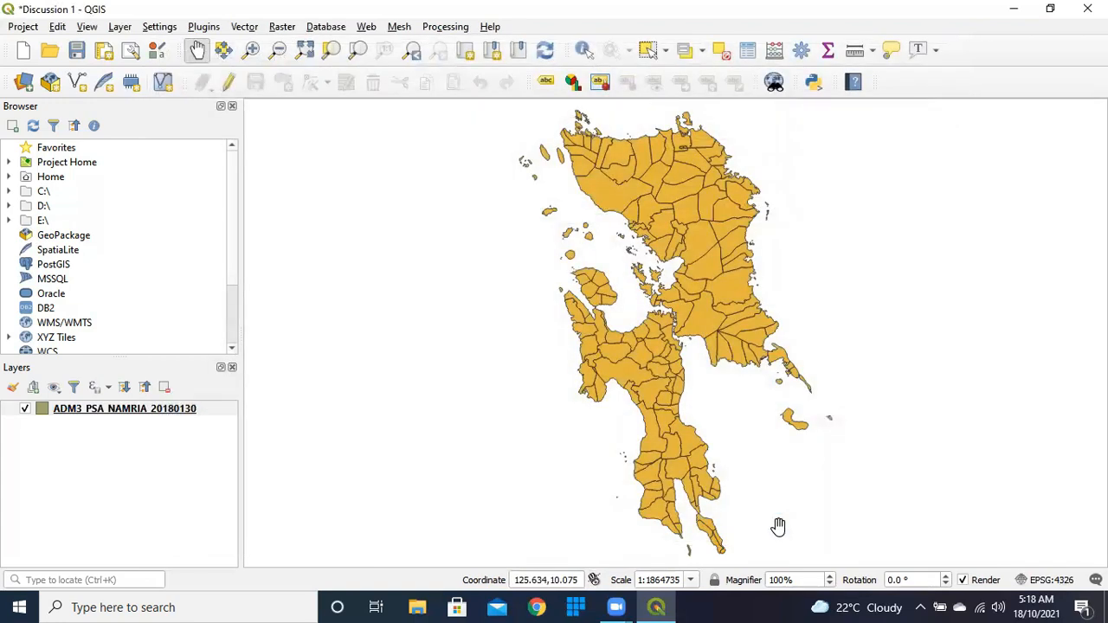
# Pan the map and zoom in closely on the boundaries along the western coast of the southern island.
pyautogui.moveTo(776, 405); pyautogui.dragTo(753, 394)
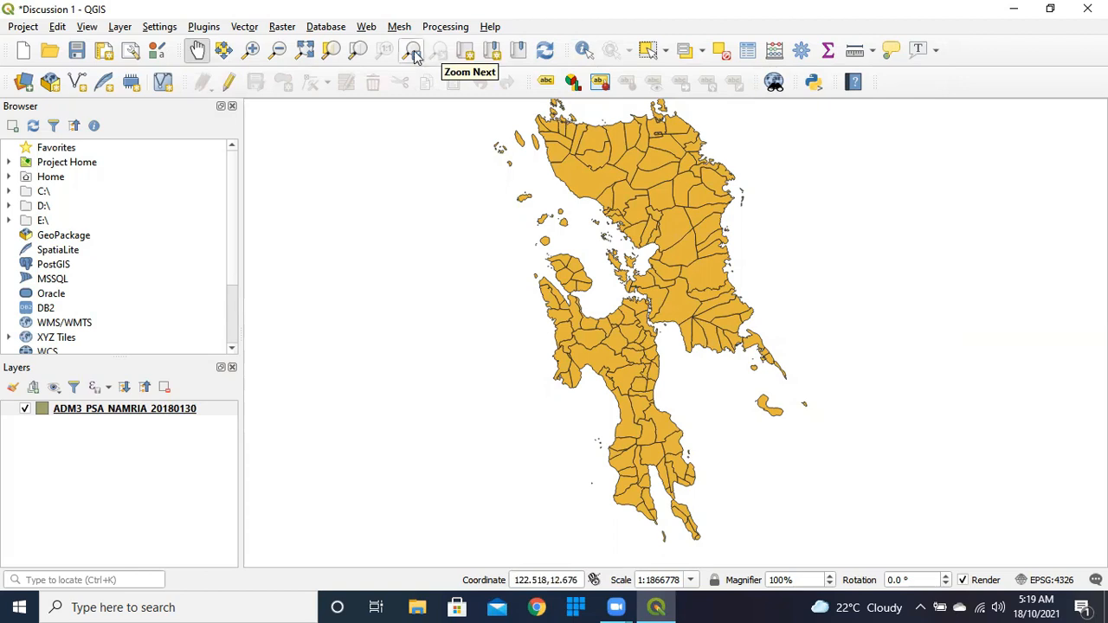
pyautogui.moveTo(556, 206); pyautogui.dragTo(522, 211)
pyautogui.click(251, 49)
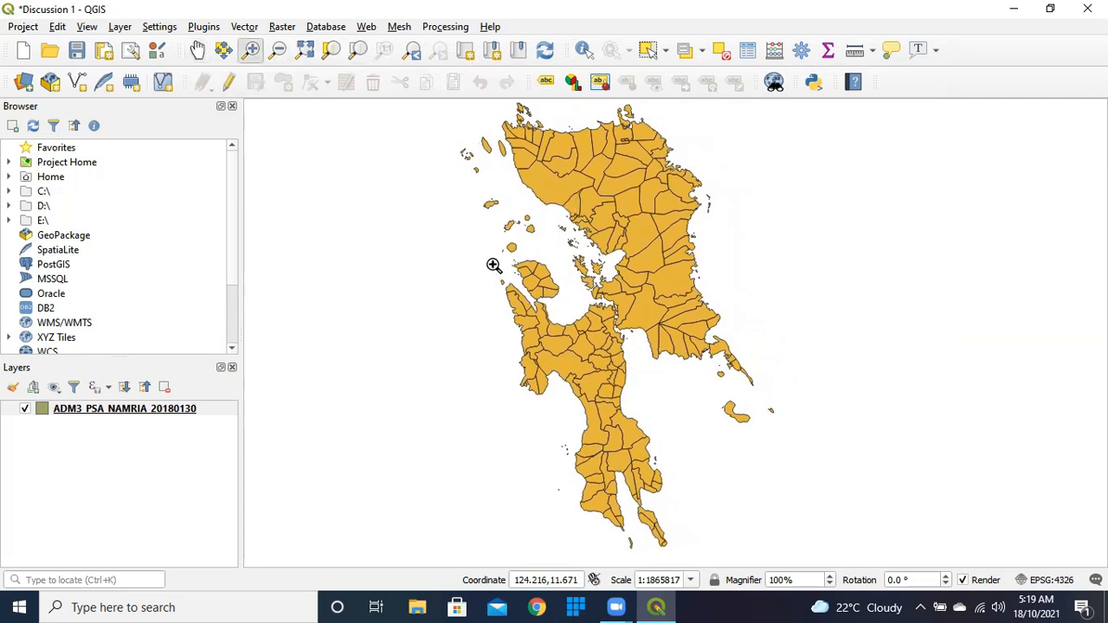
pyautogui.moveTo(517, 300); pyautogui.dragTo(545, 333)
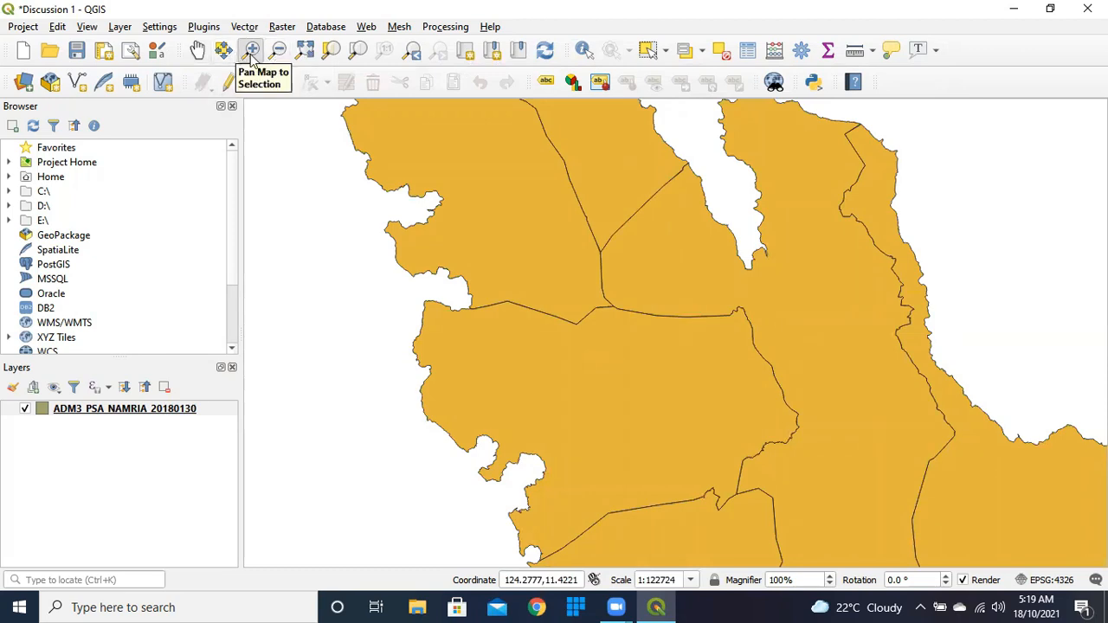
pyautogui.click(523, 224)
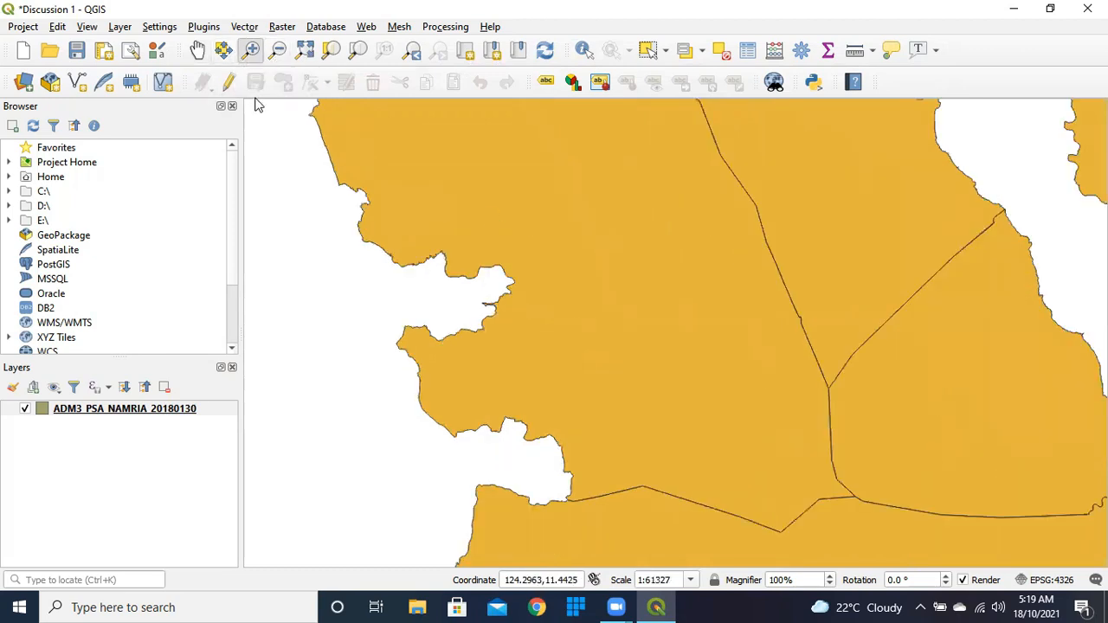
# Zoom out to the whole boundary layer, reframe it to fill the map view, and return to the Pan tool.
pyautogui.click(276, 52)
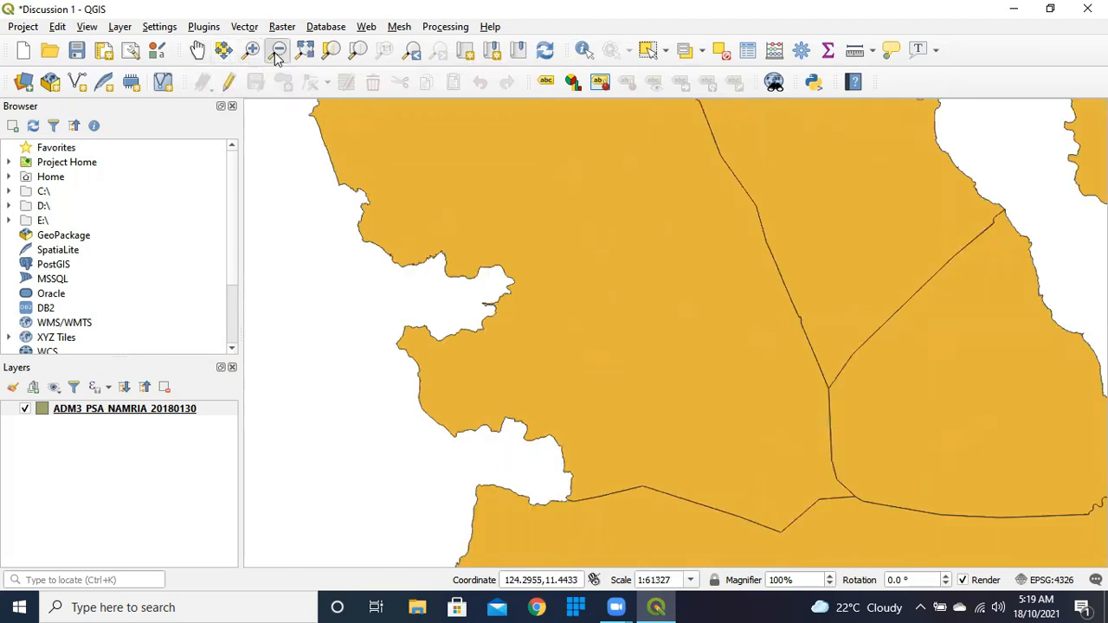
pyautogui.click(629, 354)
pyautogui.click(831, 337)
pyautogui.click(830, 338)
pyautogui.moveTo(575, 216); pyautogui.dragTo(655, 281)
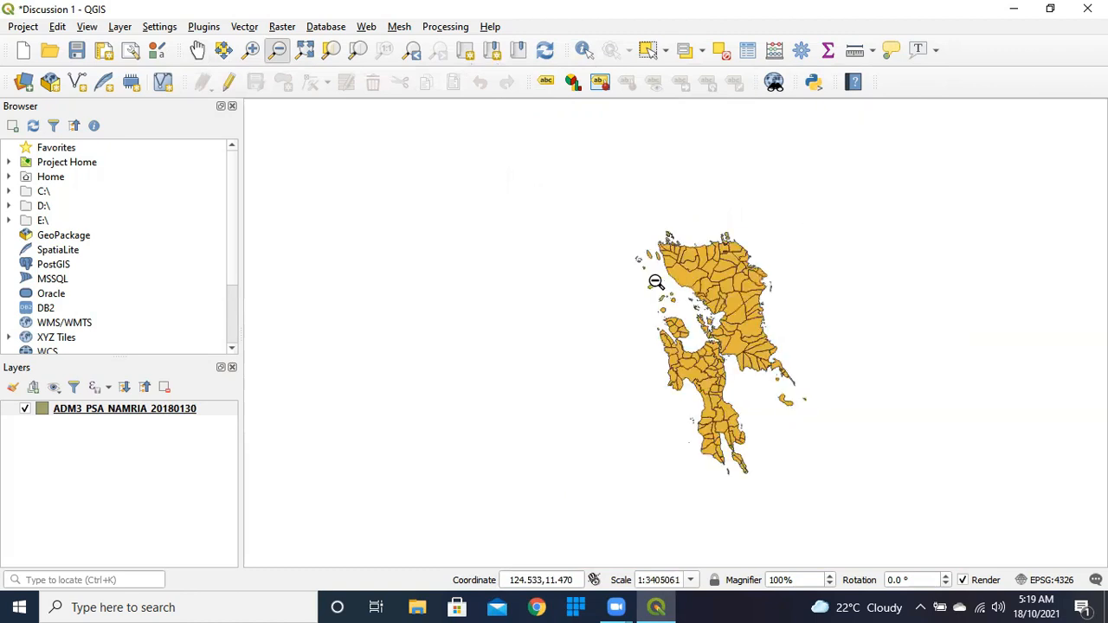
pyautogui.click(251, 50)
pyautogui.moveTo(618, 220); pyautogui.dragTo(826, 492)
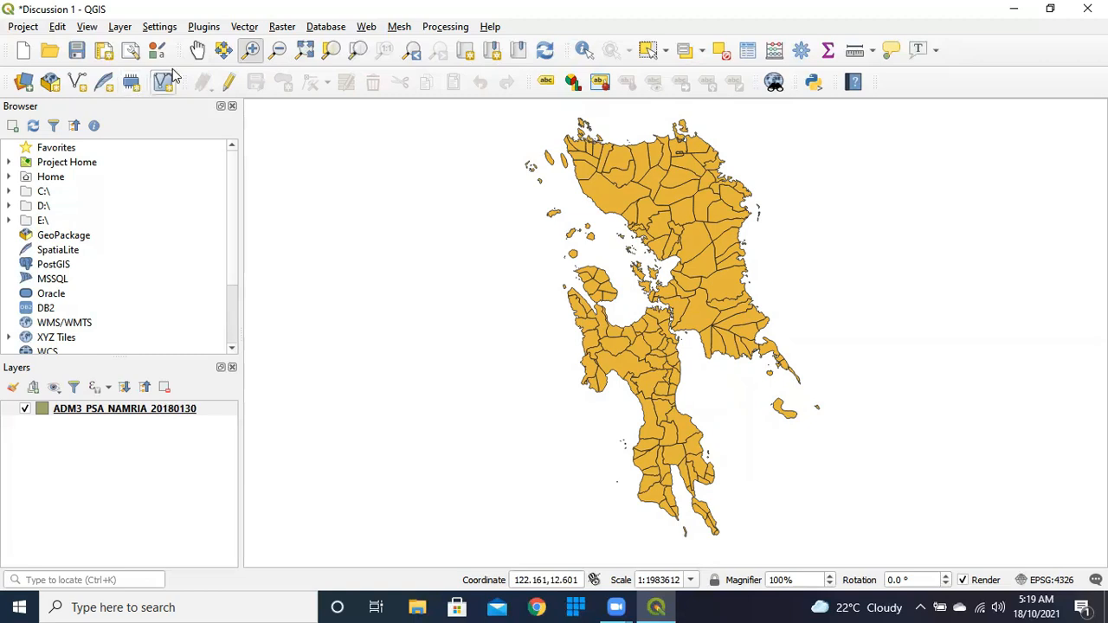
pyautogui.click(197, 50)
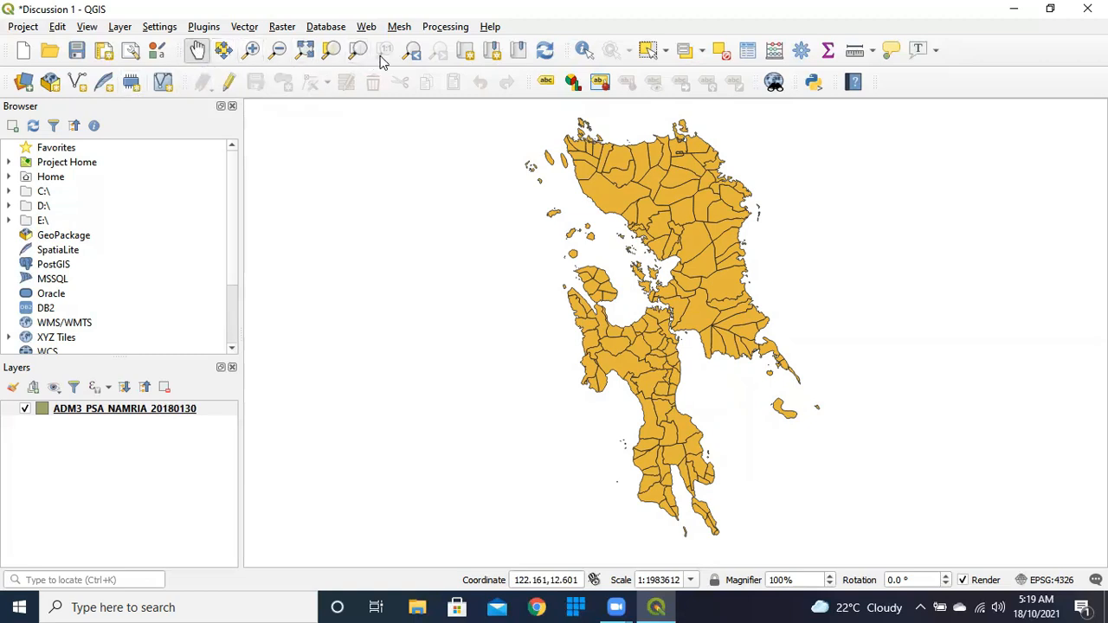
pyautogui.click(199, 52)
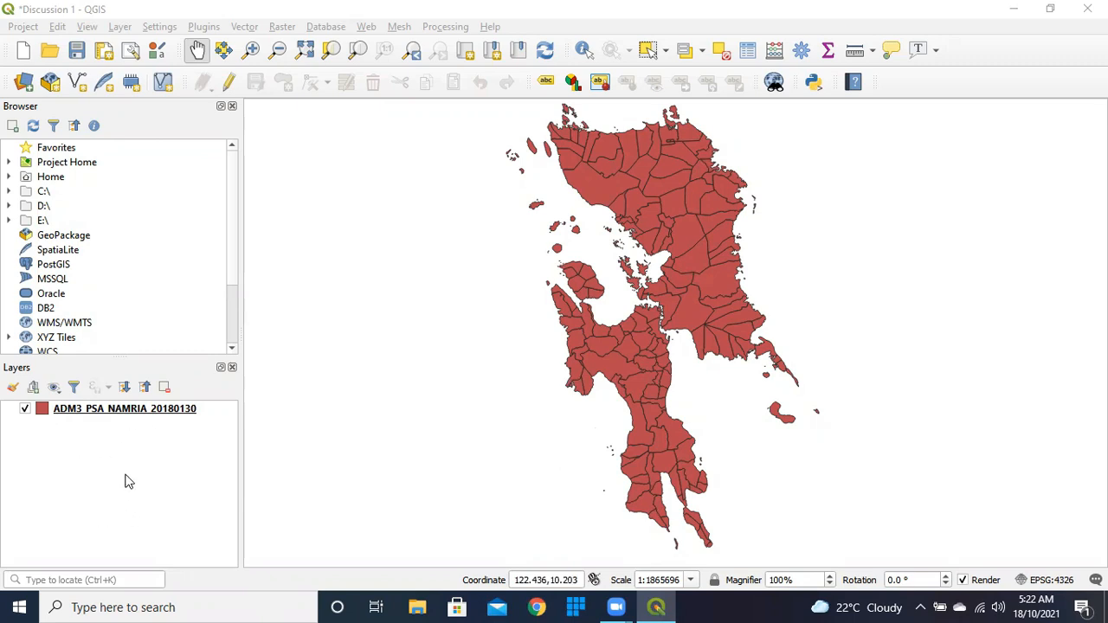
# Examine the ADM3_PSA_NAMRIA_20180130 layer's properties information, including its storage, geometry, CRS, extent and attribute fields.
pyautogui.rightClick(102, 417)
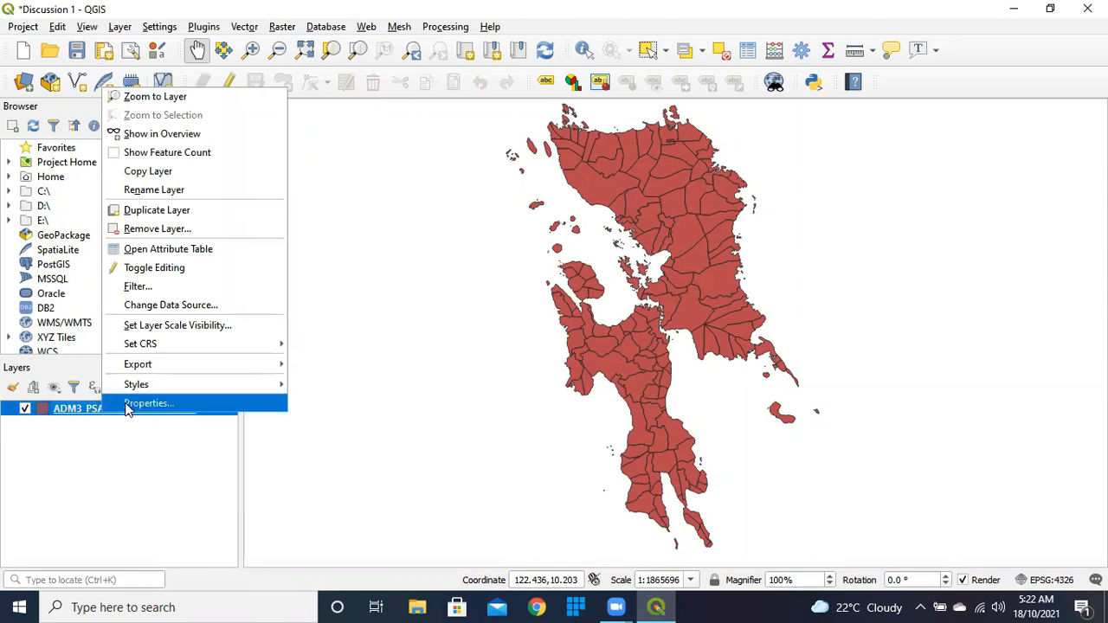
pyautogui.click(127, 404)
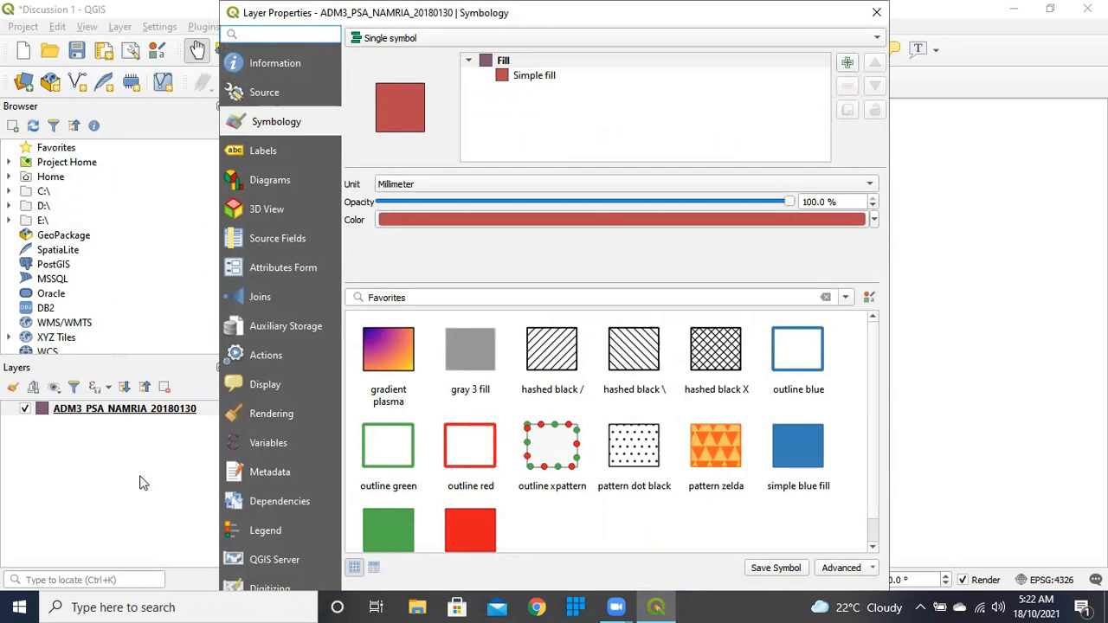
pyautogui.click(275, 61)
pyautogui.scroll(-2, 519, 291)
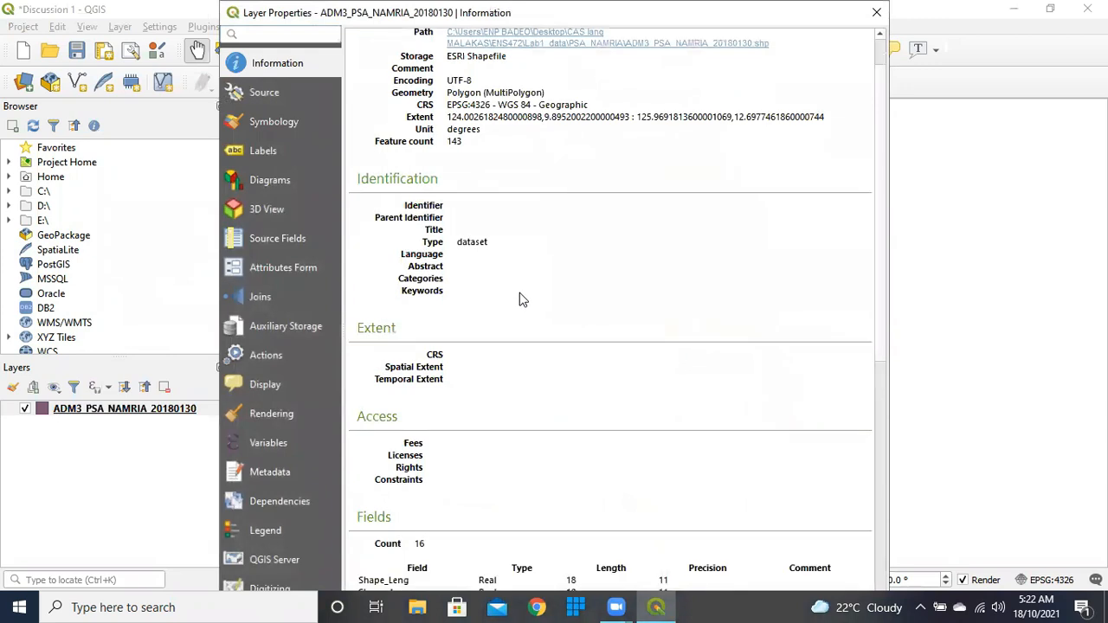
pyautogui.scroll(-2, 522, 300)
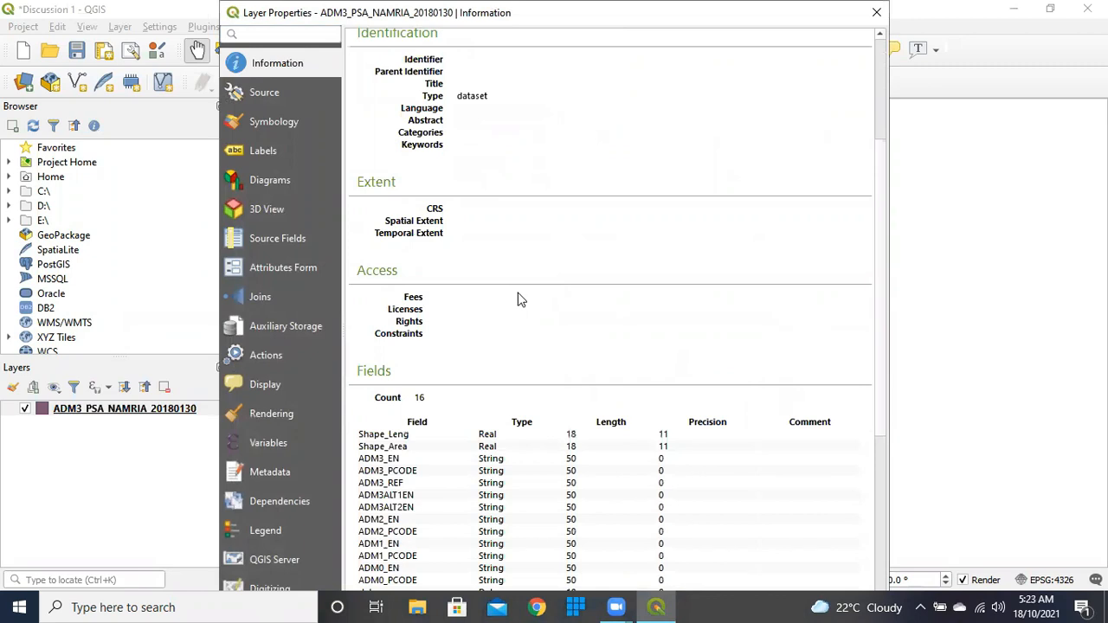
pyautogui.scroll(-6, 521, 300)
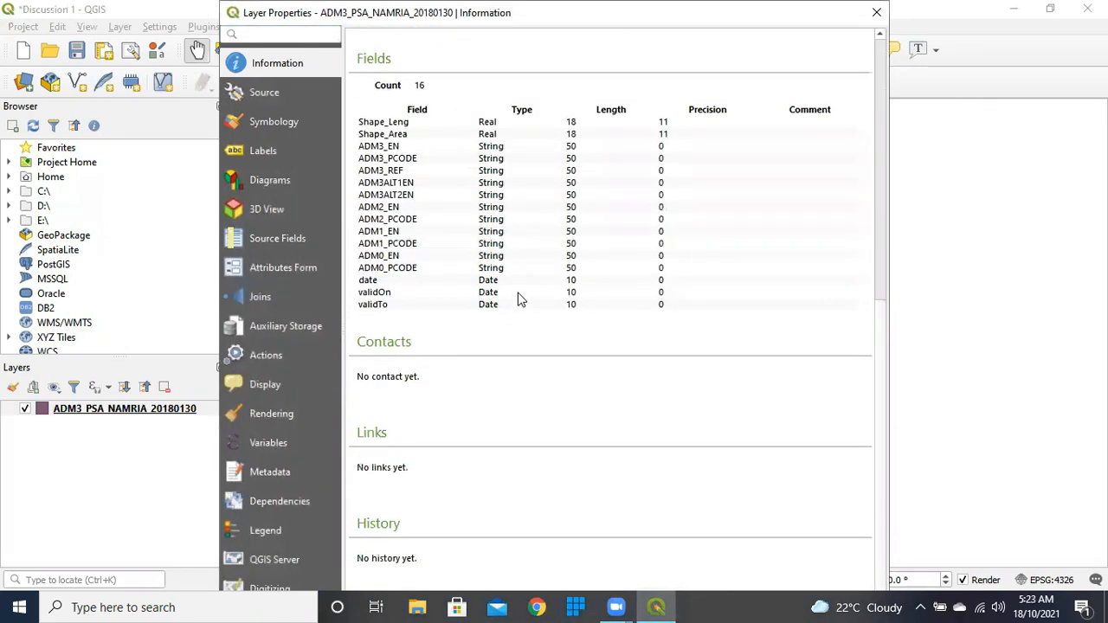
pyautogui.scroll(9, 520, 300)
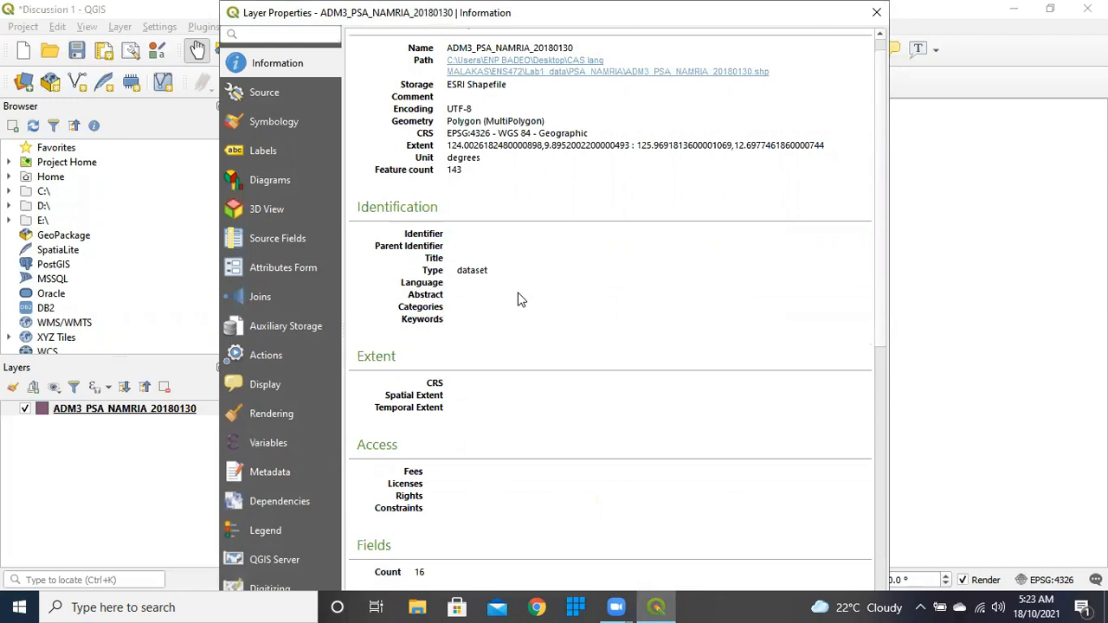
pyautogui.scroll(1, 521, 300)
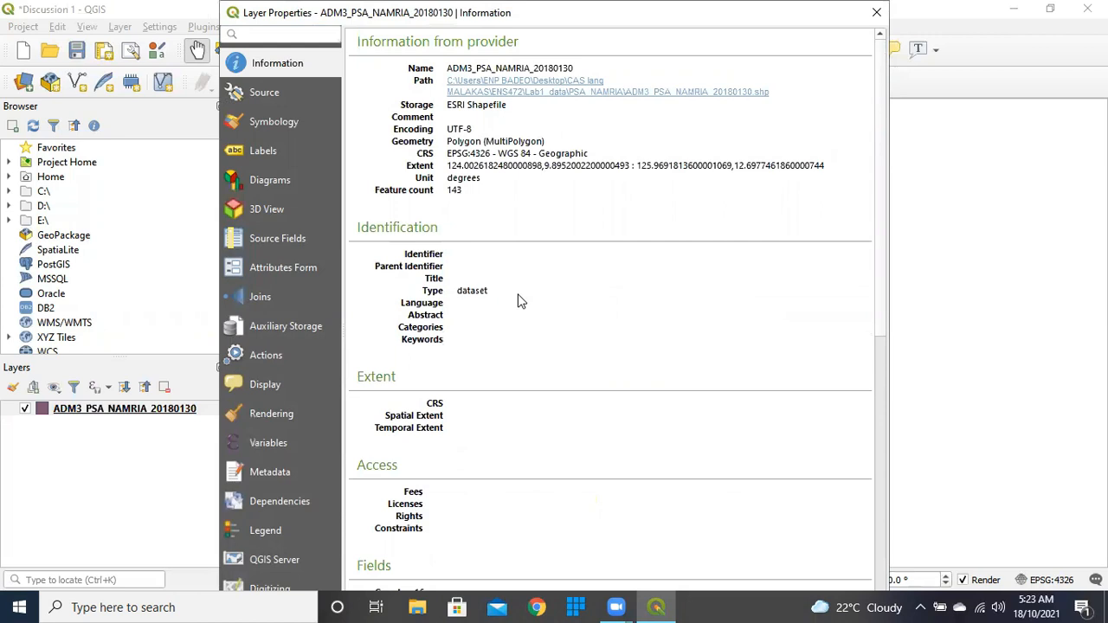
# Switch the boundary layer's symbology to the Categorized renderer.
pyautogui.click(278, 124)
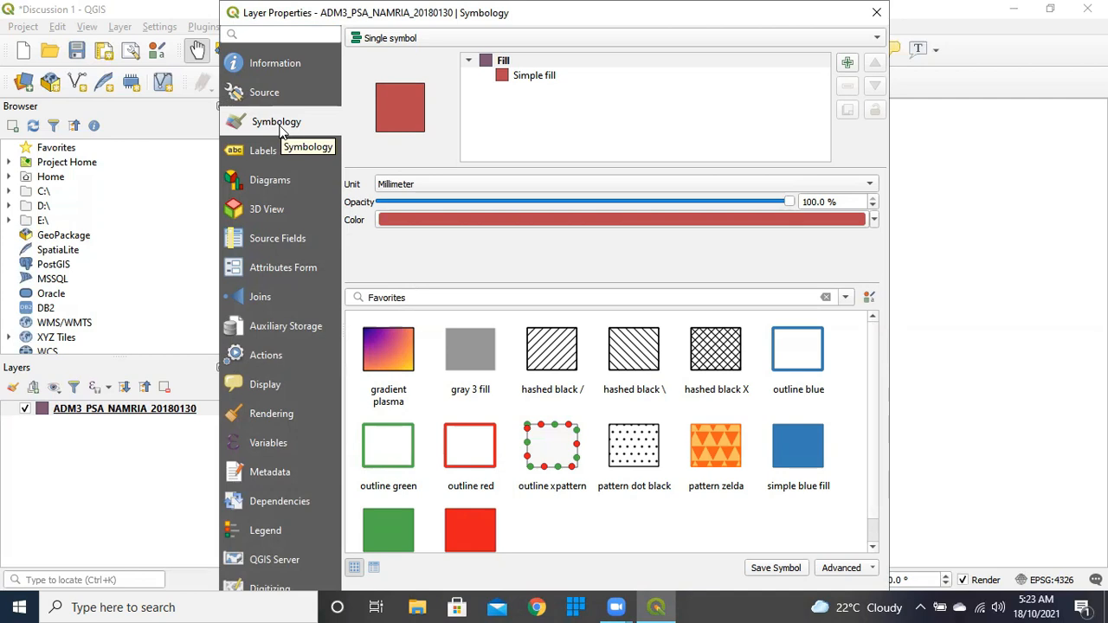
pyautogui.click(560, 39)
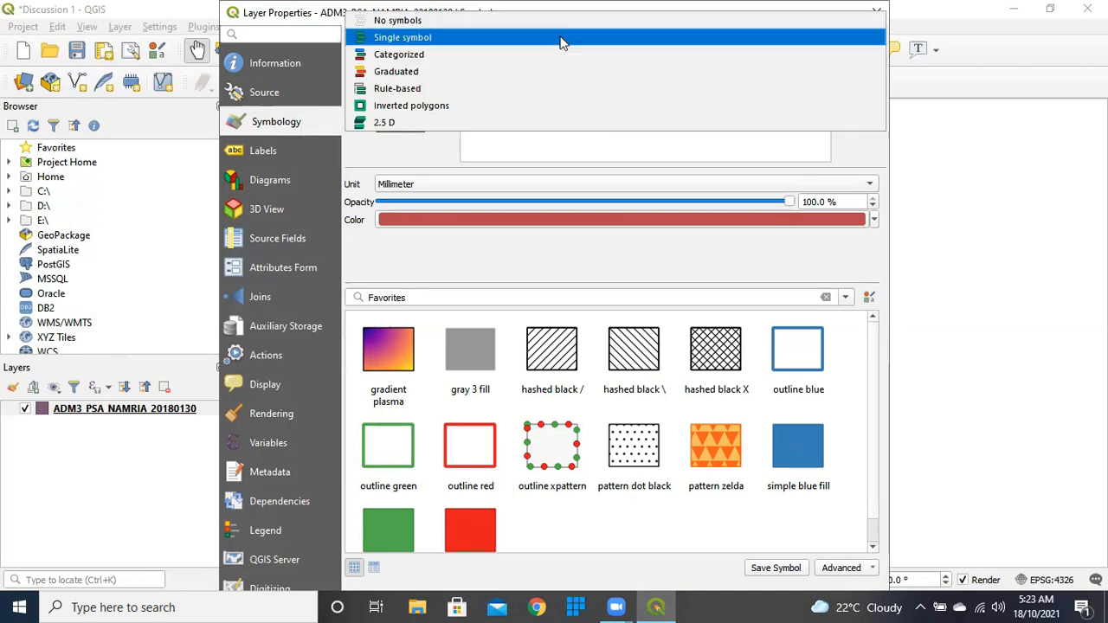
pyautogui.click(560, 39)
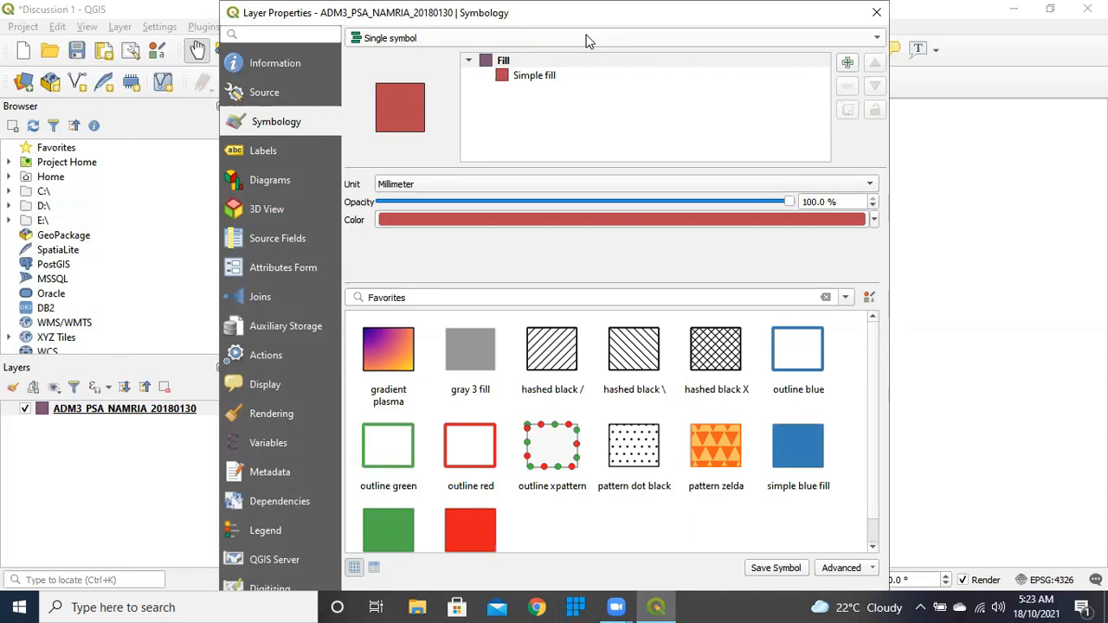
pyautogui.click(422, 43)
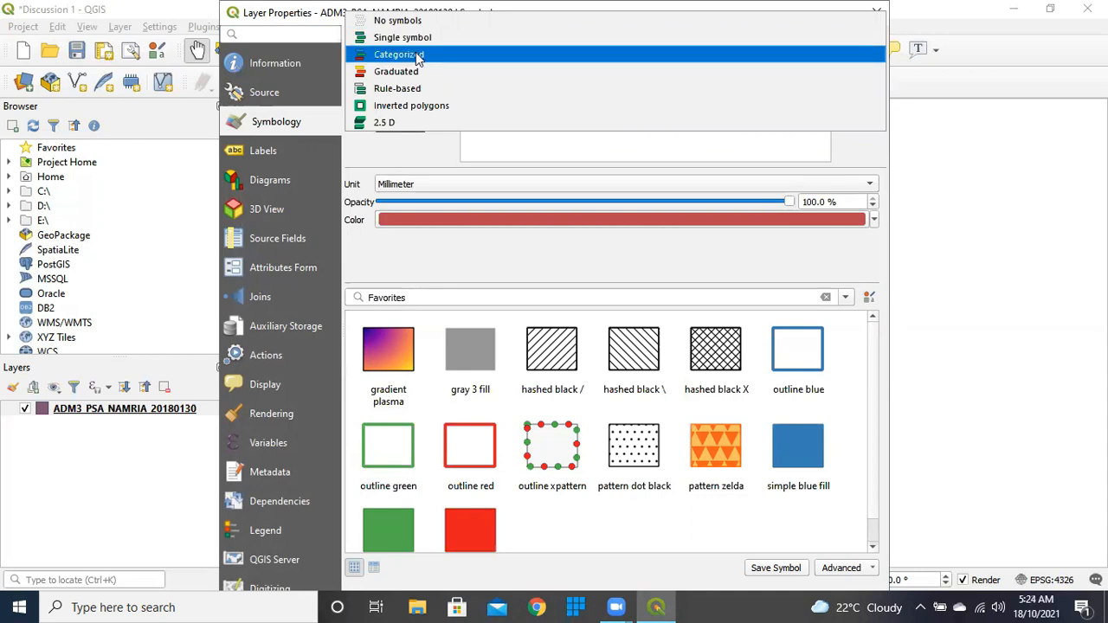
pyautogui.click(418, 55)
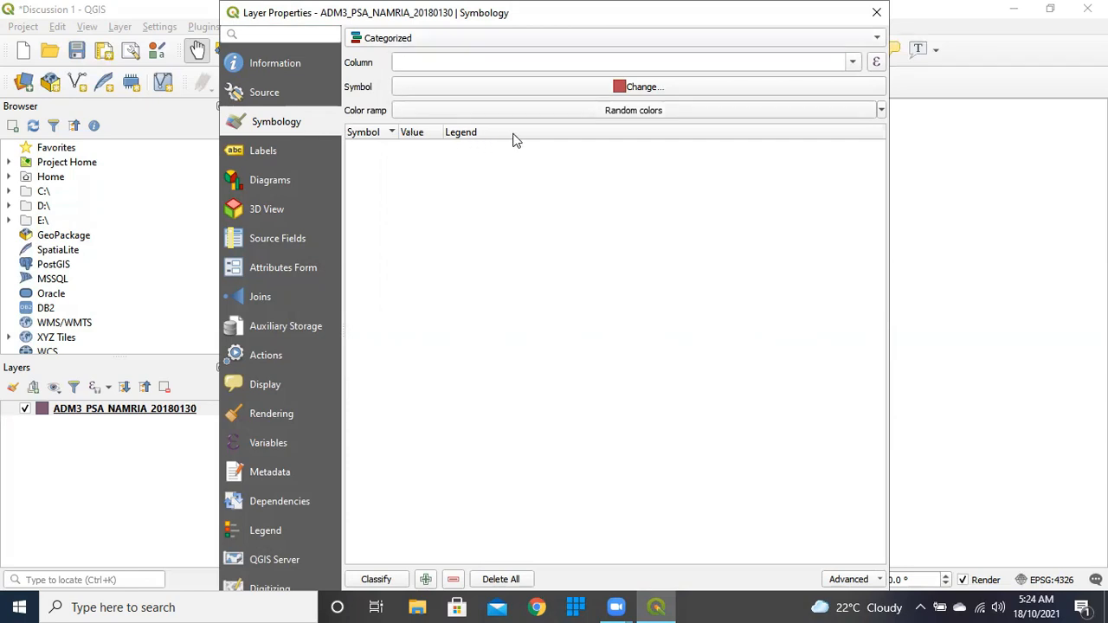
# Use the ADM2_EN column for the categories and classify its values.
pyautogui.click(853, 62)
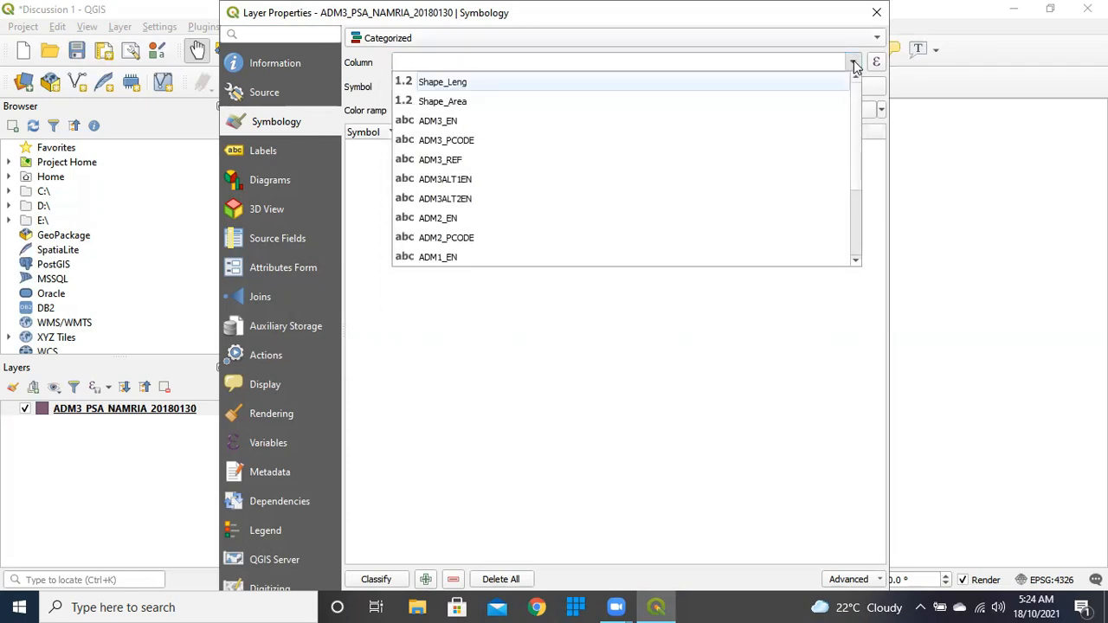
pyautogui.click(622, 259)
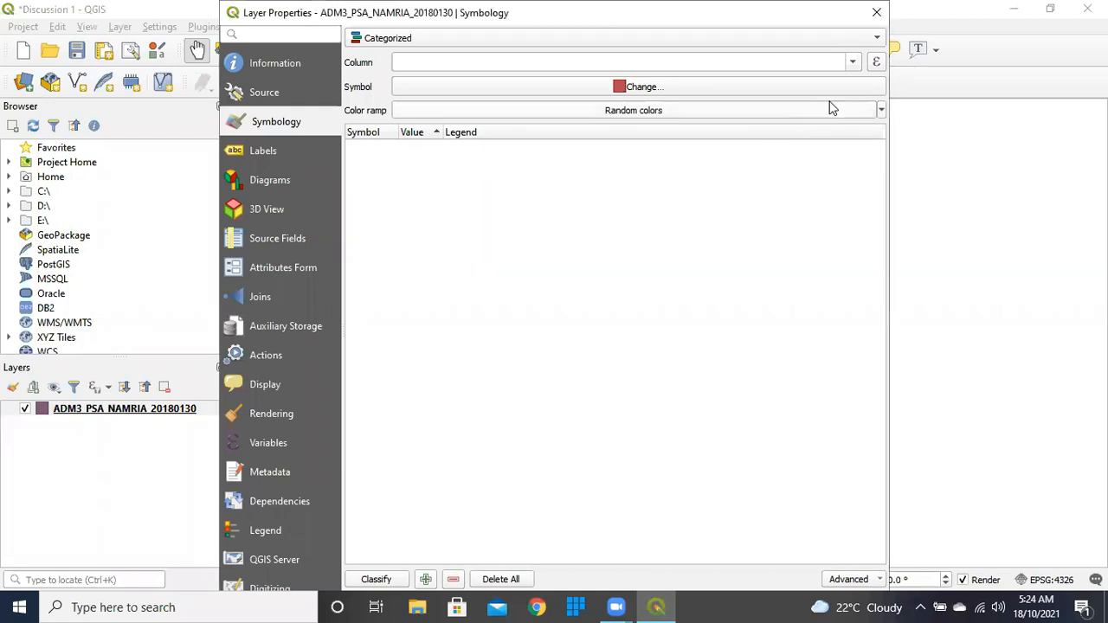
pyautogui.click(853, 64)
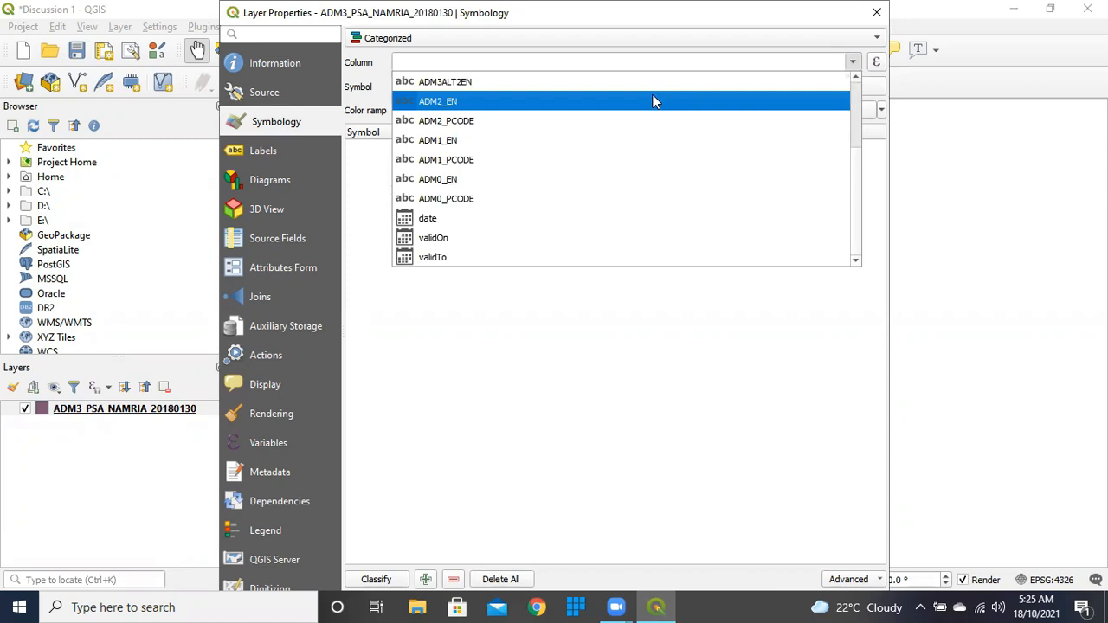
pyautogui.click(481, 101)
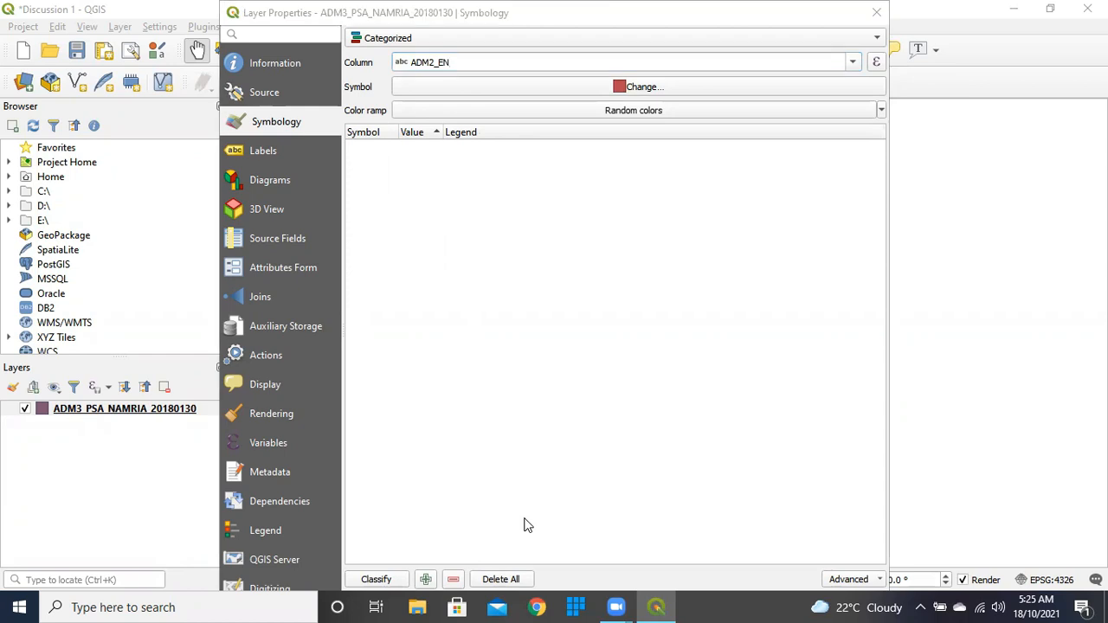
pyautogui.click(390, 581)
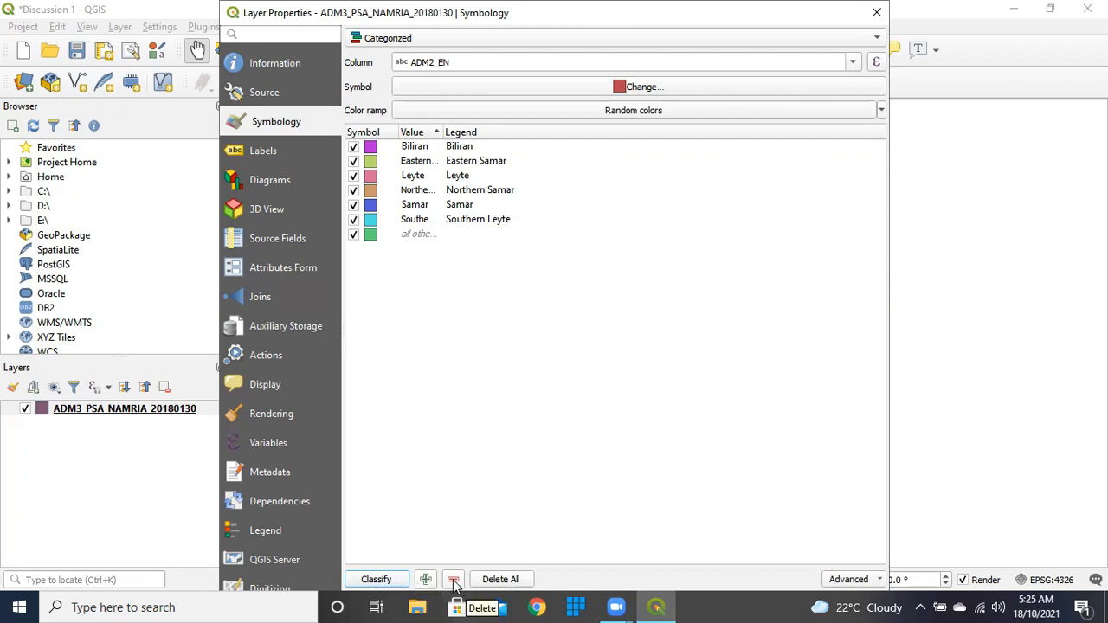
# Delete the catch-all category for all other values and apply the categorized style to the layer.
pyautogui.click(403, 234)
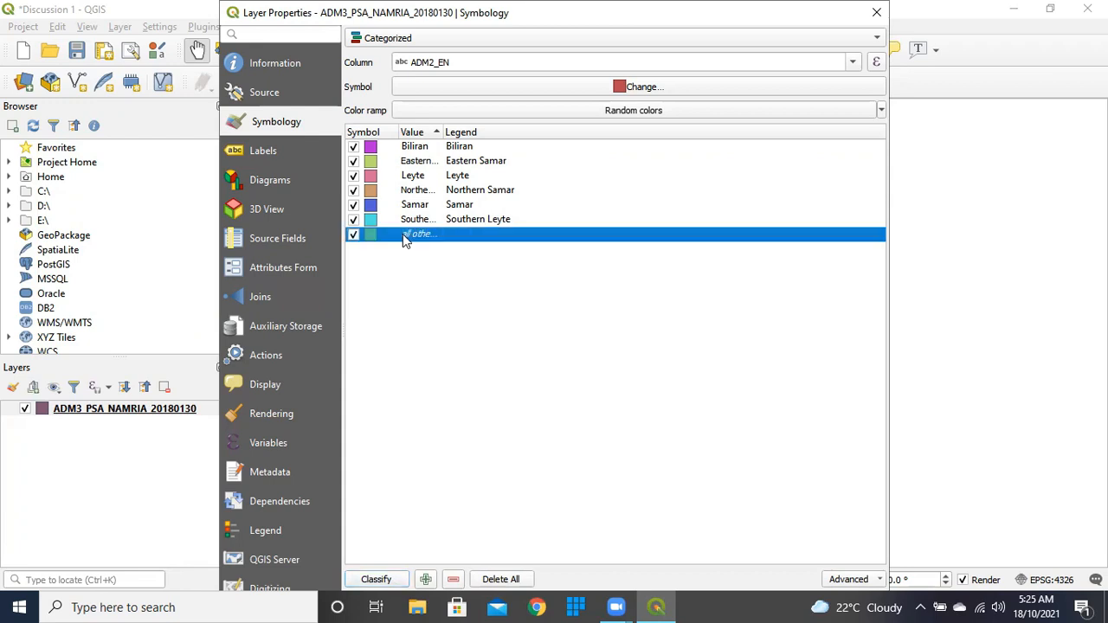
pyautogui.click(453, 581)
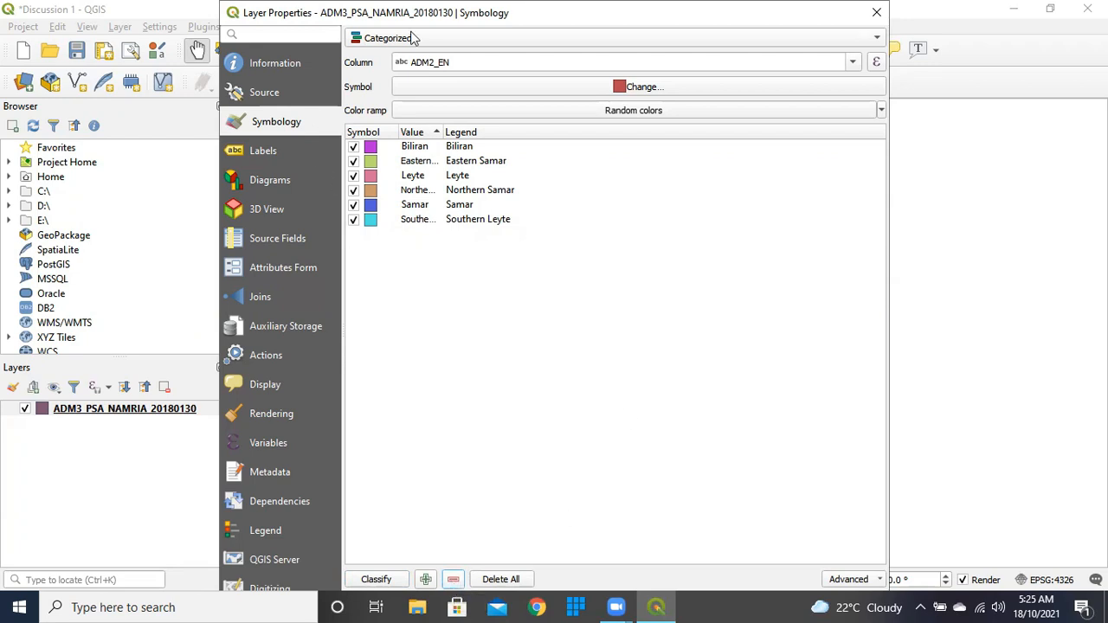
pyautogui.moveTo(415, 12); pyautogui.dragTo(378, 12)
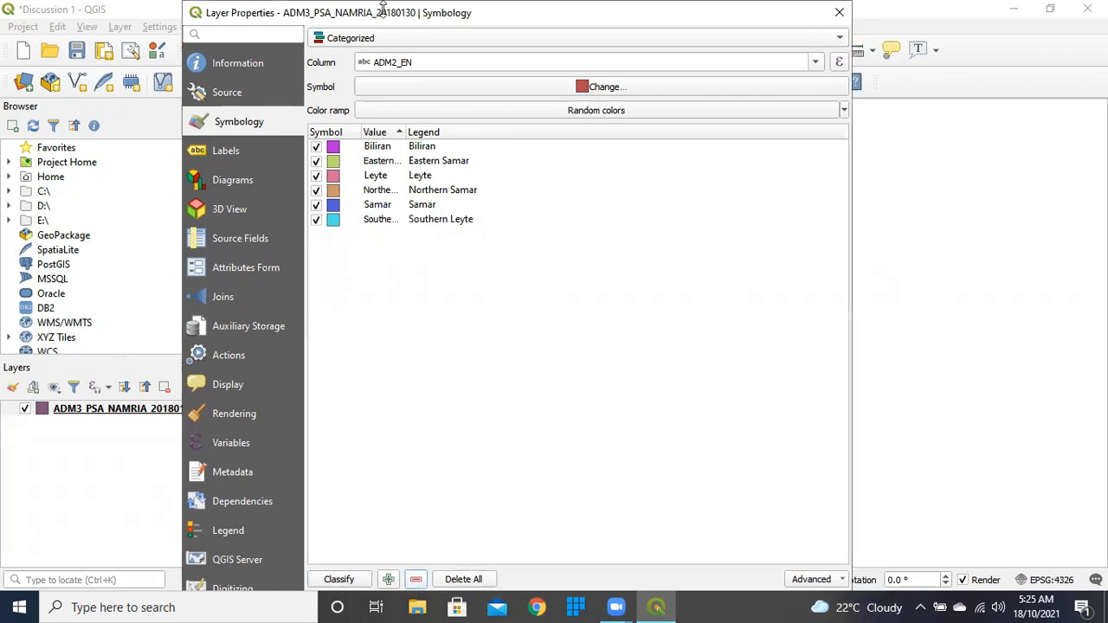
pyautogui.moveTo(185, 3); pyautogui.dragTo(303, 139)
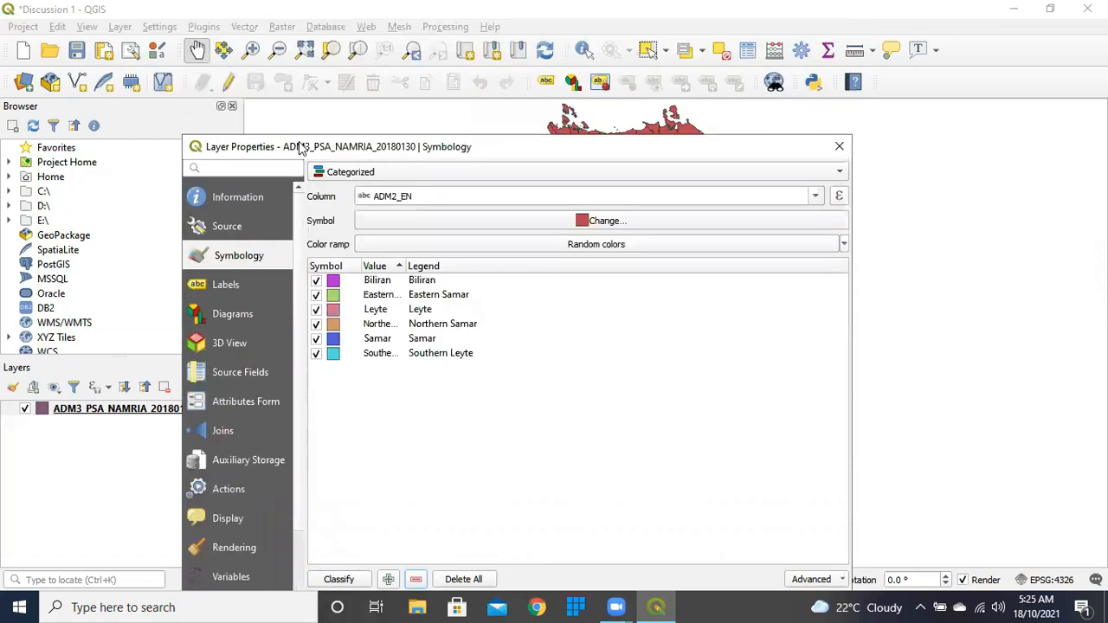
pyautogui.moveTo(392, 139); pyautogui.dragTo(412, 65)
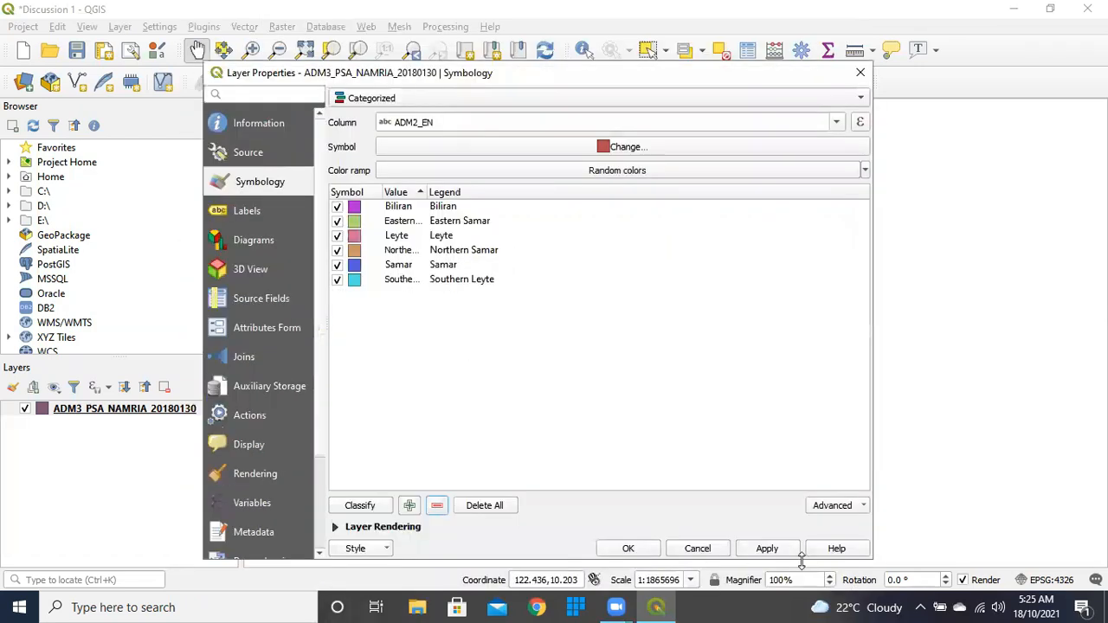
pyautogui.click(765, 549)
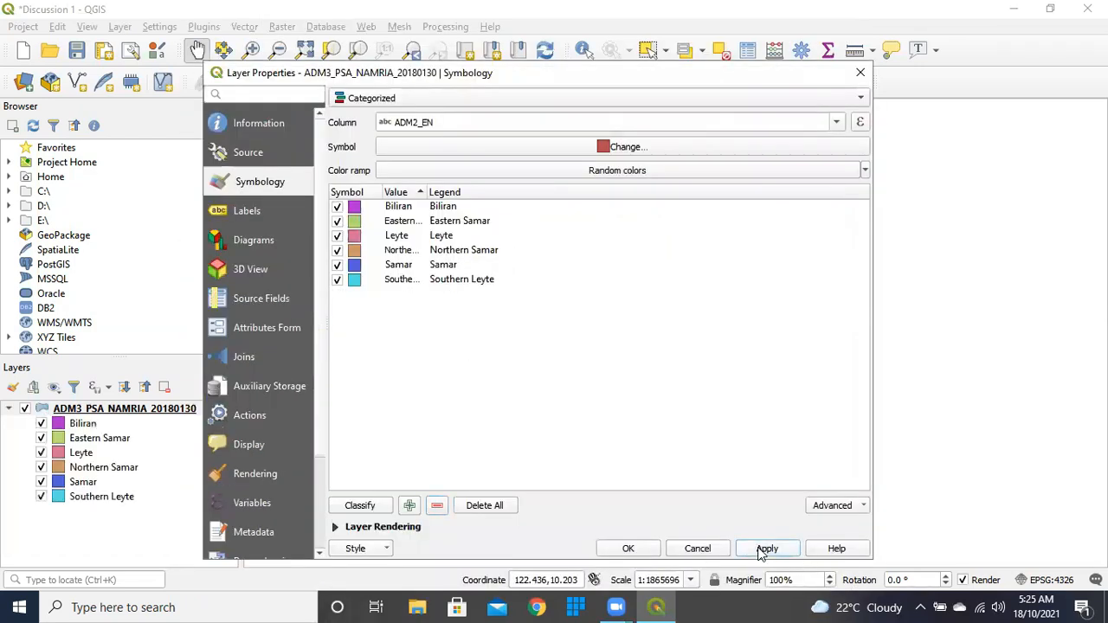
pyautogui.click(620, 549)
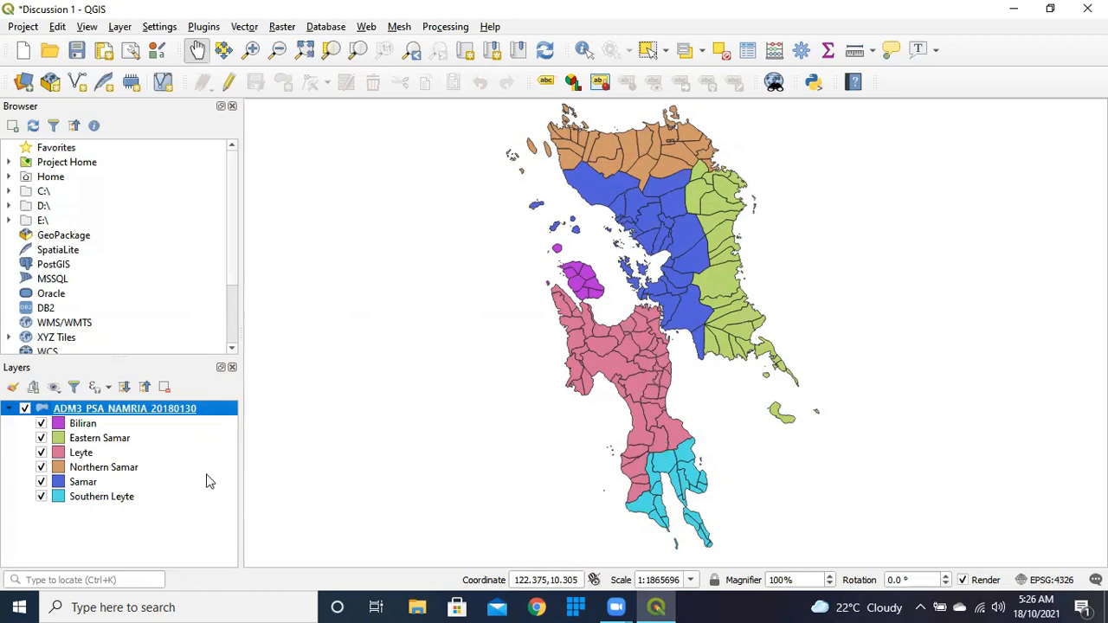
# Reopen the properties of the ADM3_PSA_NAMRIA_20180130 layer and set its labelling to Single labels.
pyautogui.rightClick(158, 410)
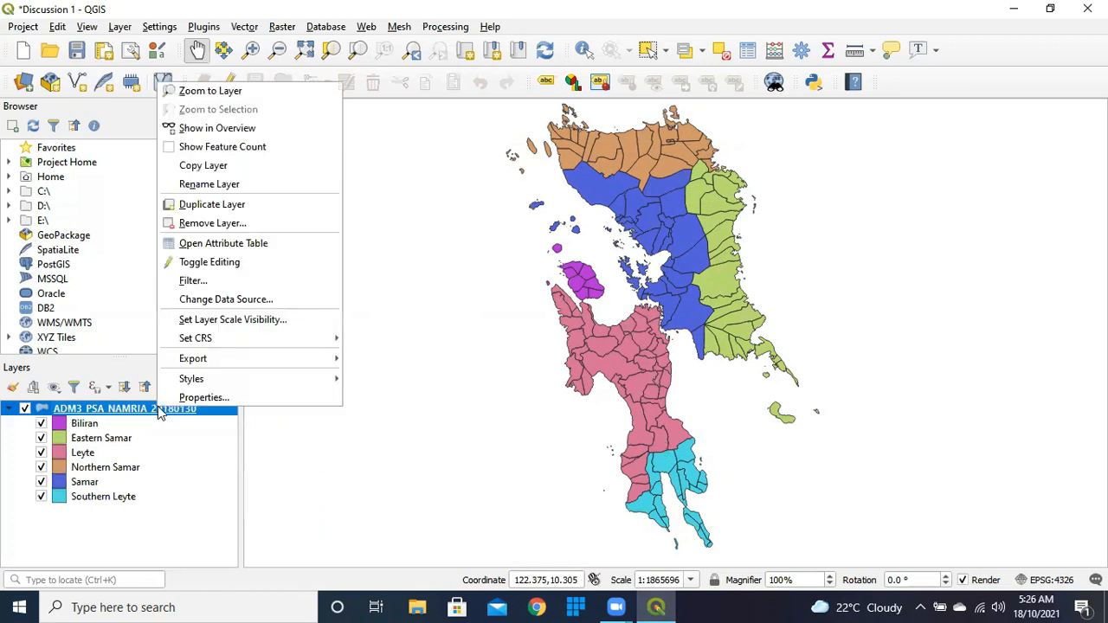
pyautogui.click(184, 400)
pyautogui.doubleClick(186, 408)
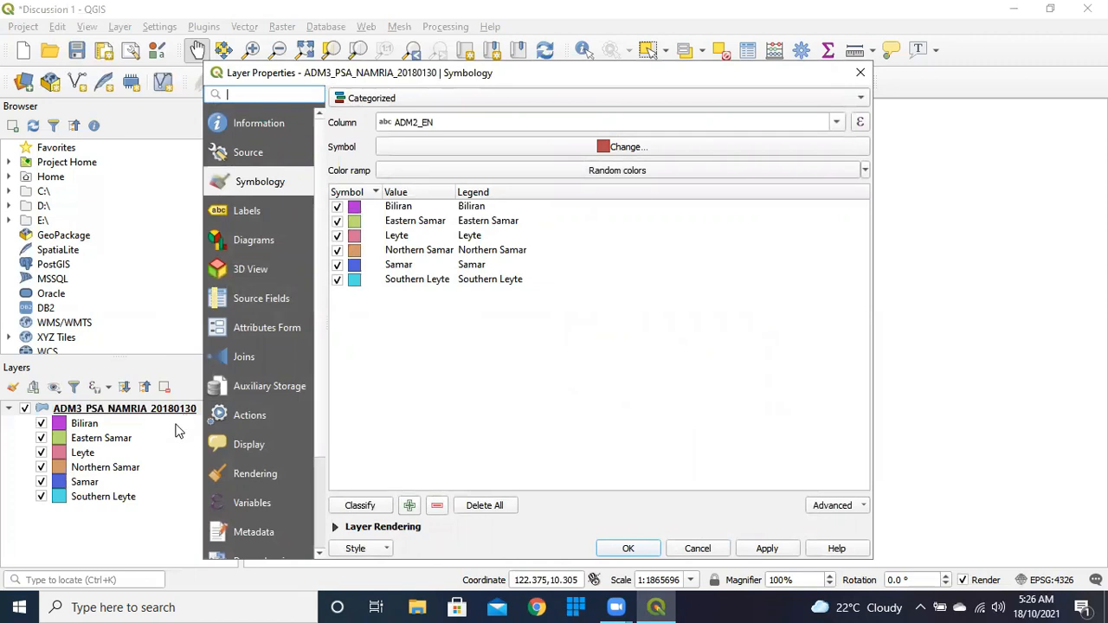
pyautogui.click(248, 211)
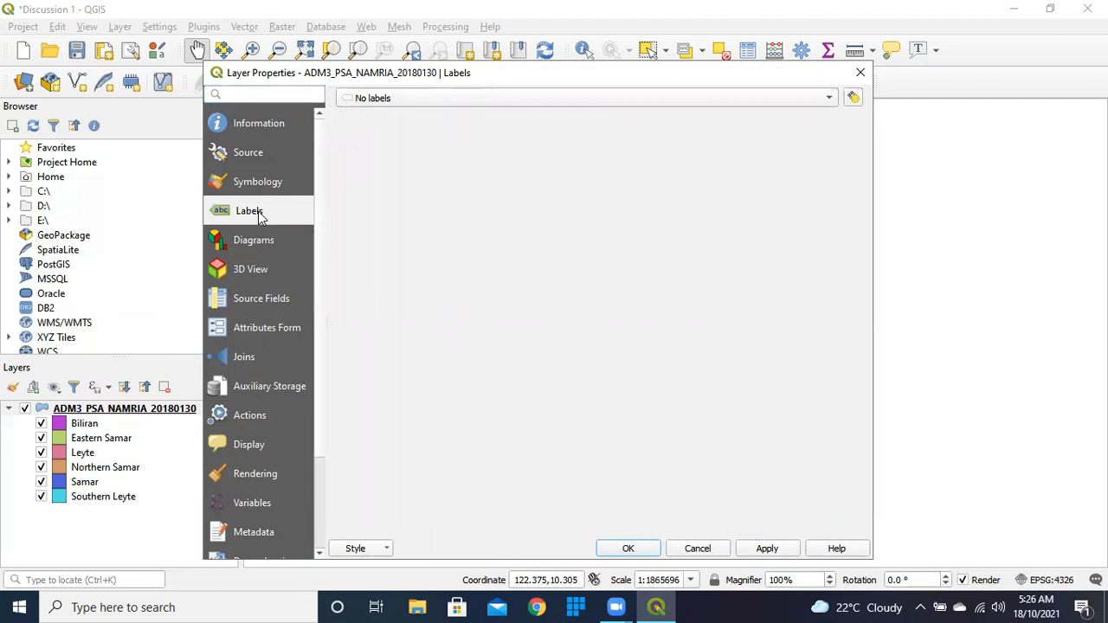
pyautogui.click(415, 101)
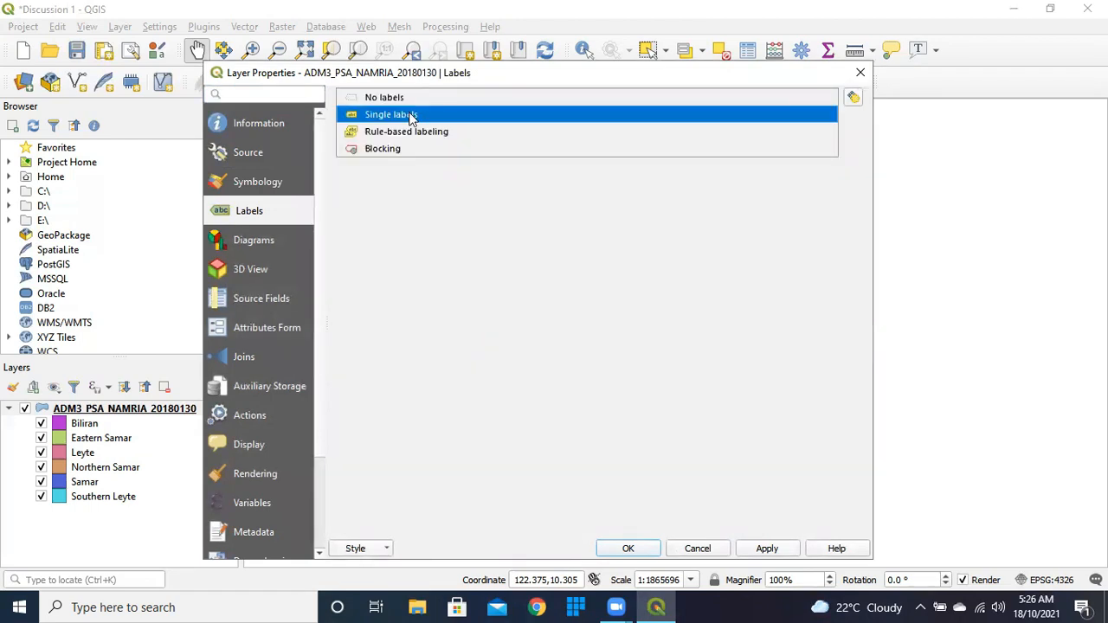
pyautogui.click(411, 116)
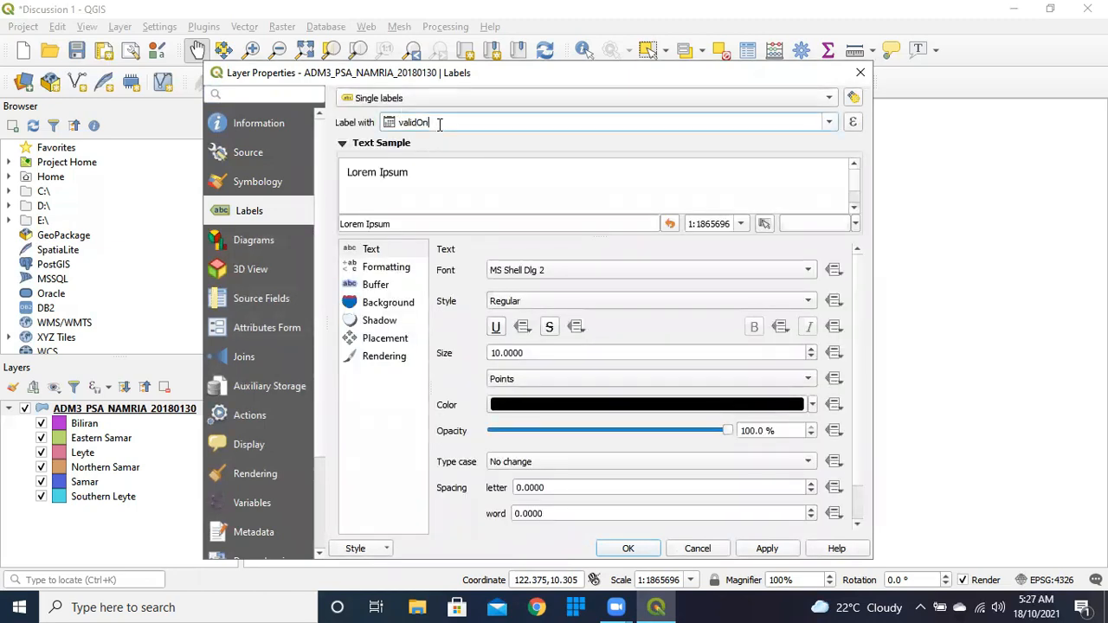
# Label the features with the ADM3_EN field and apply the labels to the map.
pyautogui.click(830, 123)
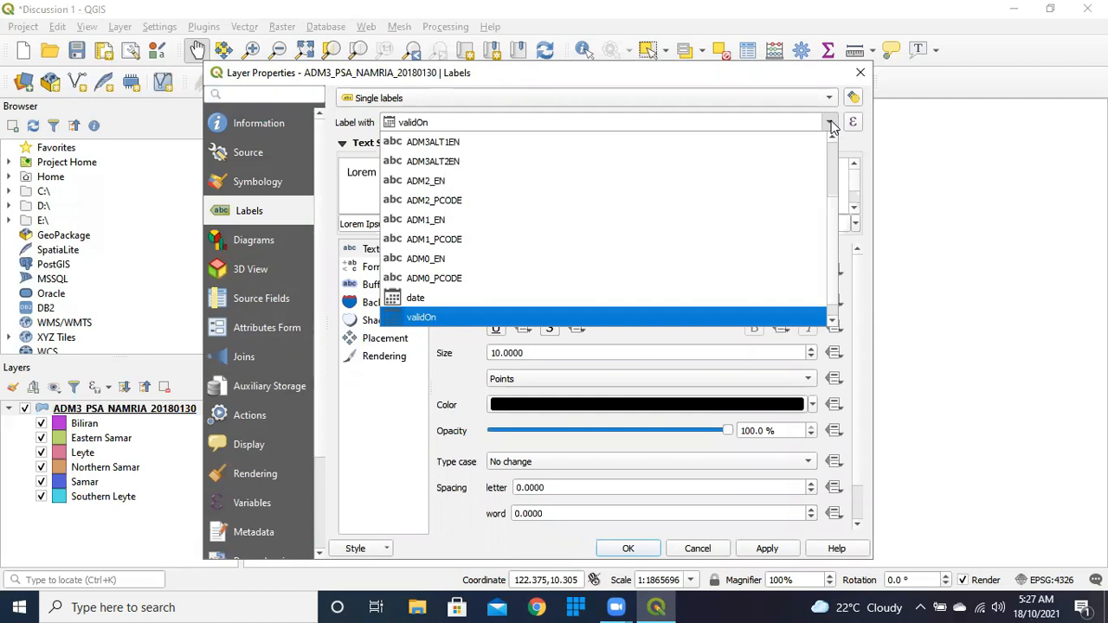
pyautogui.scroll(2, 767, 185)
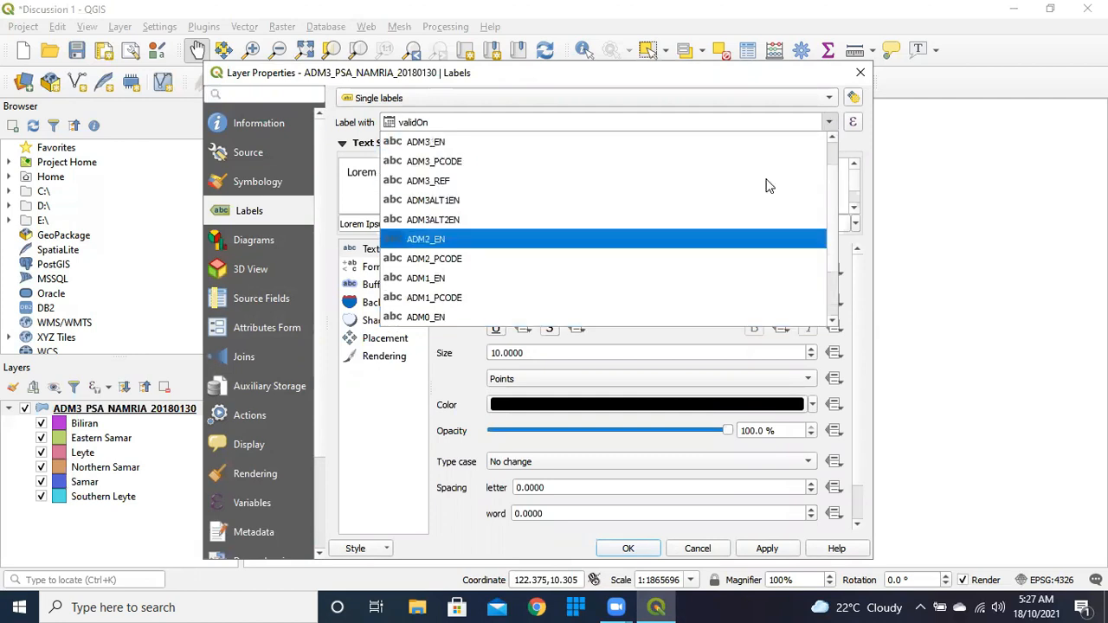
pyautogui.click(487, 144)
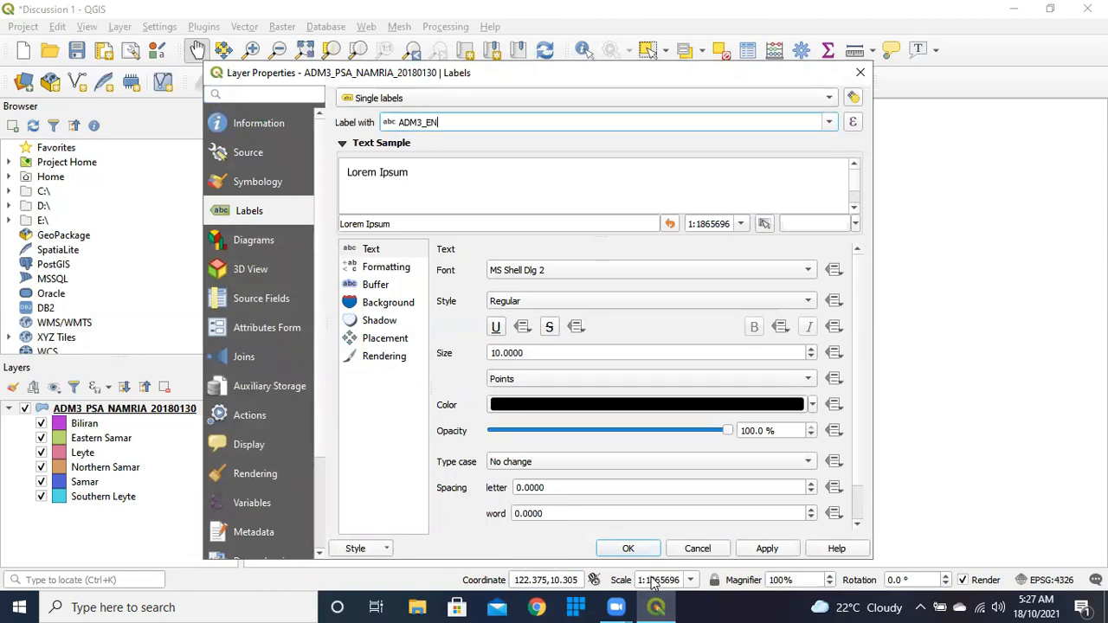
pyautogui.click(766, 549)
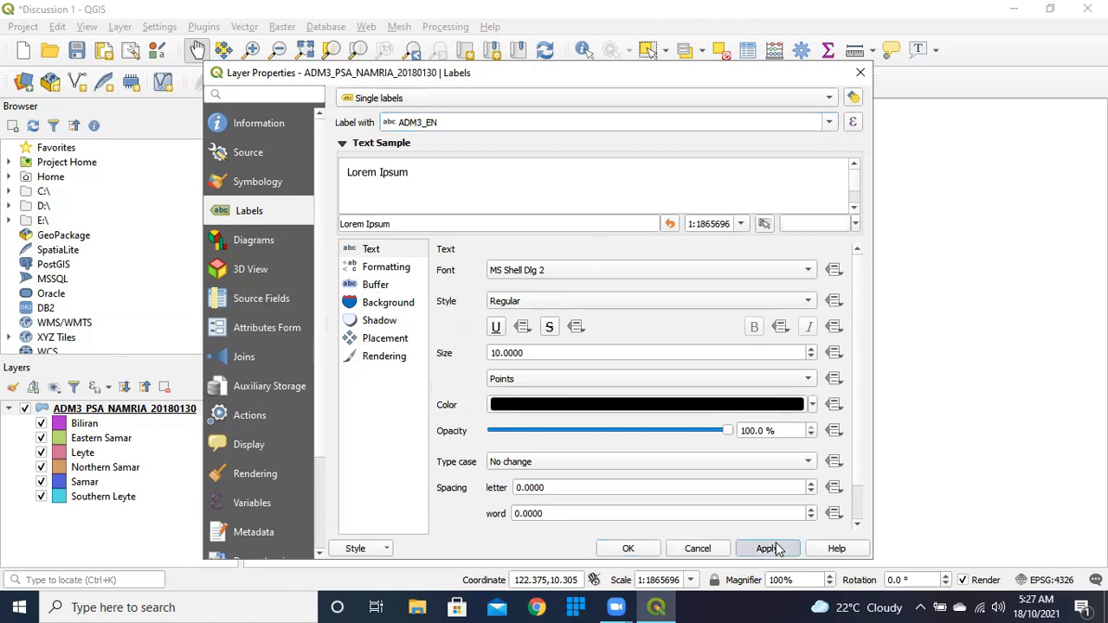
pyautogui.click(626, 549)
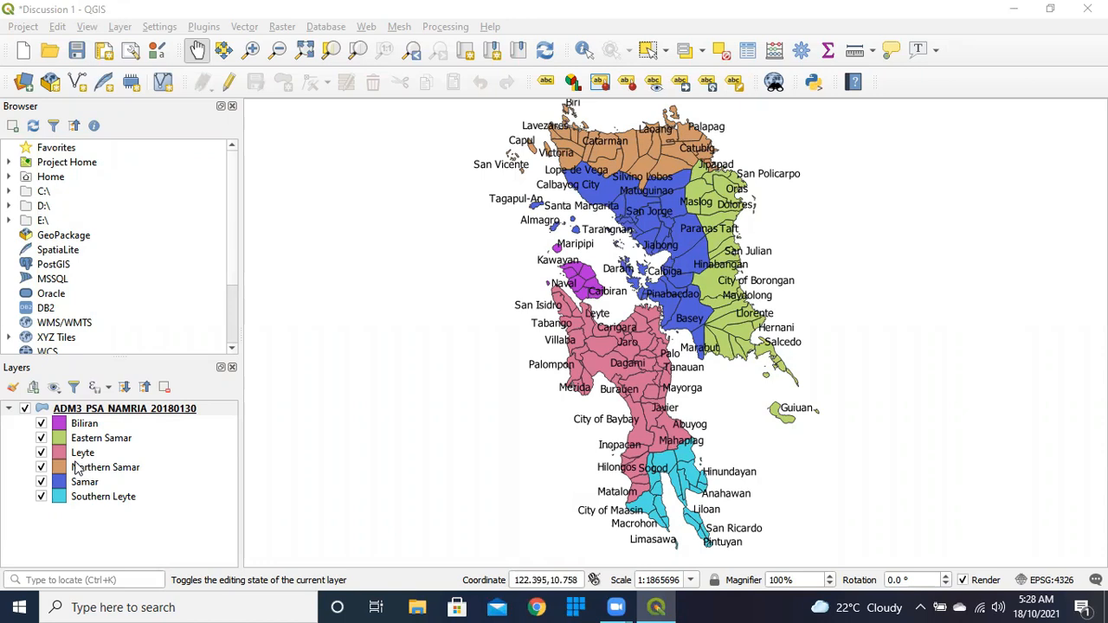
# Enable a text buffer for the layer's labels, set its size to 0.5 mm and apply it.
pyautogui.rightClick(106, 410)
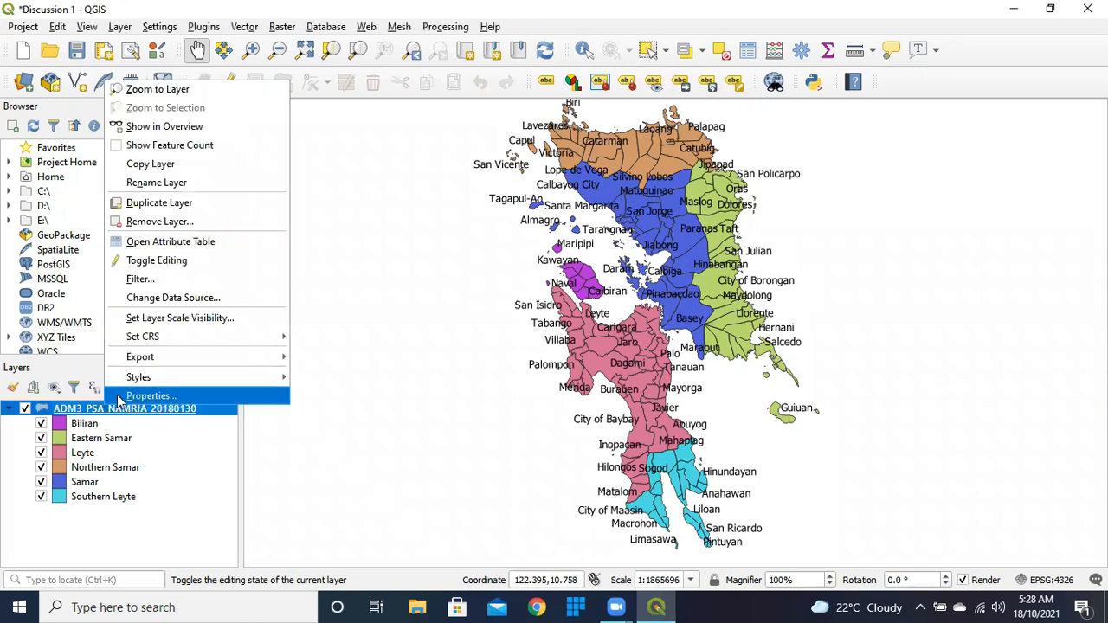
pyautogui.click(138, 396)
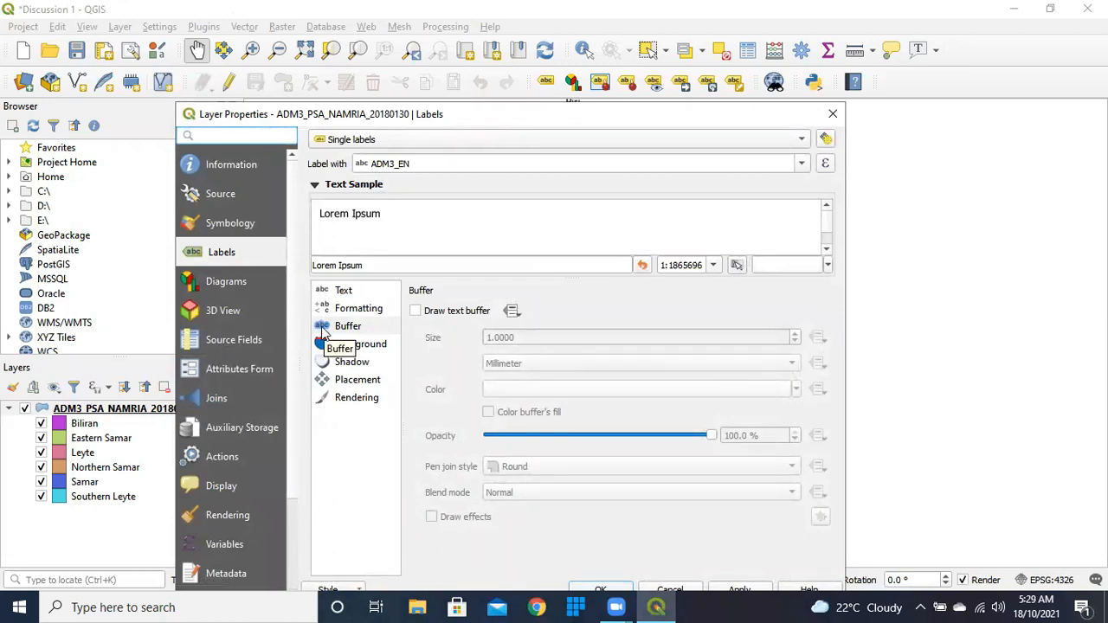
pyautogui.click(414, 311)
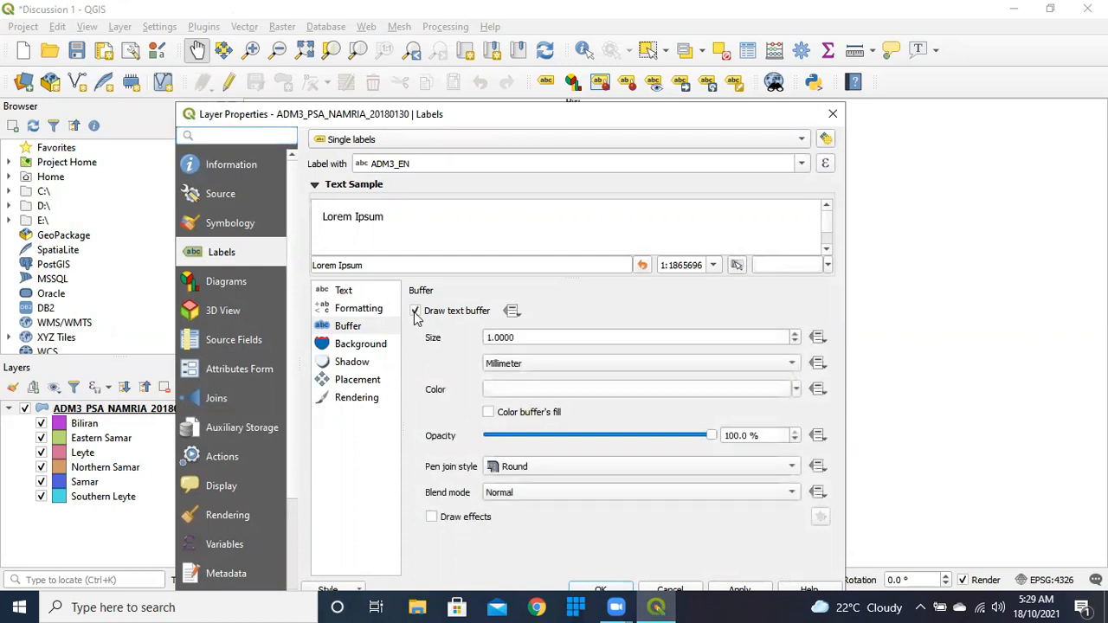
pyautogui.click(571, 336)
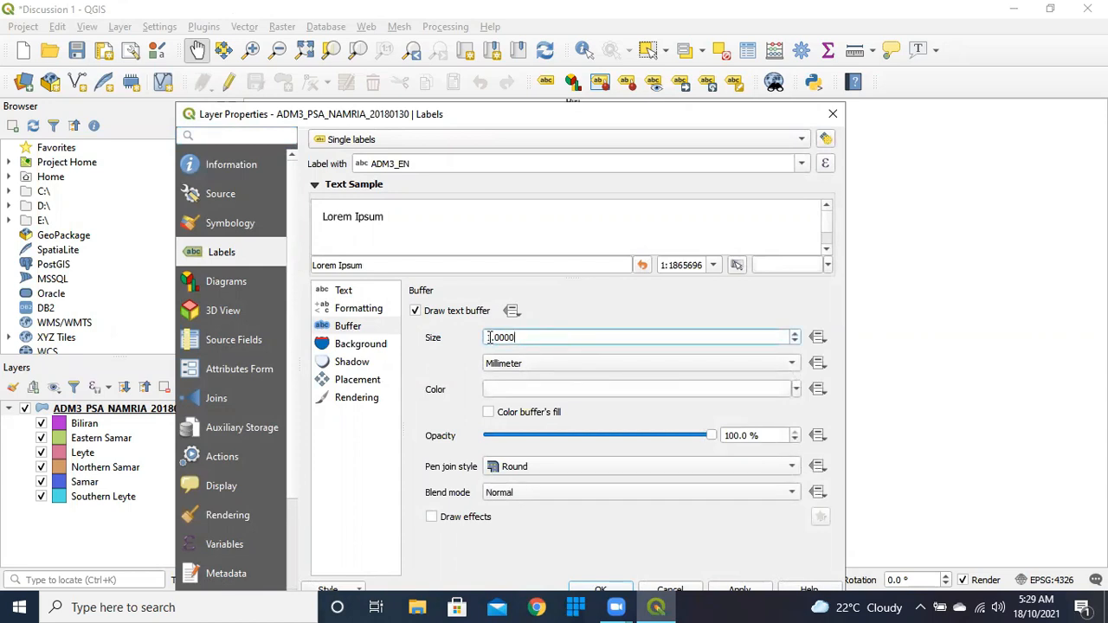
pyautogui.doubleClick(519, 338)
pyautogui.write('0.5')
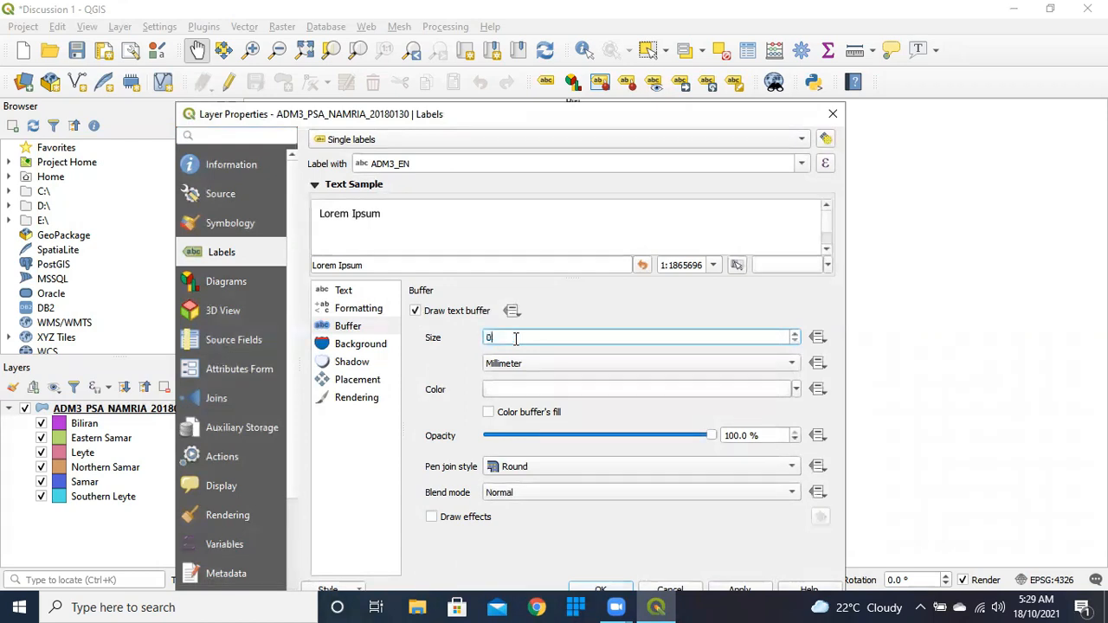
pyautogui.write('00')
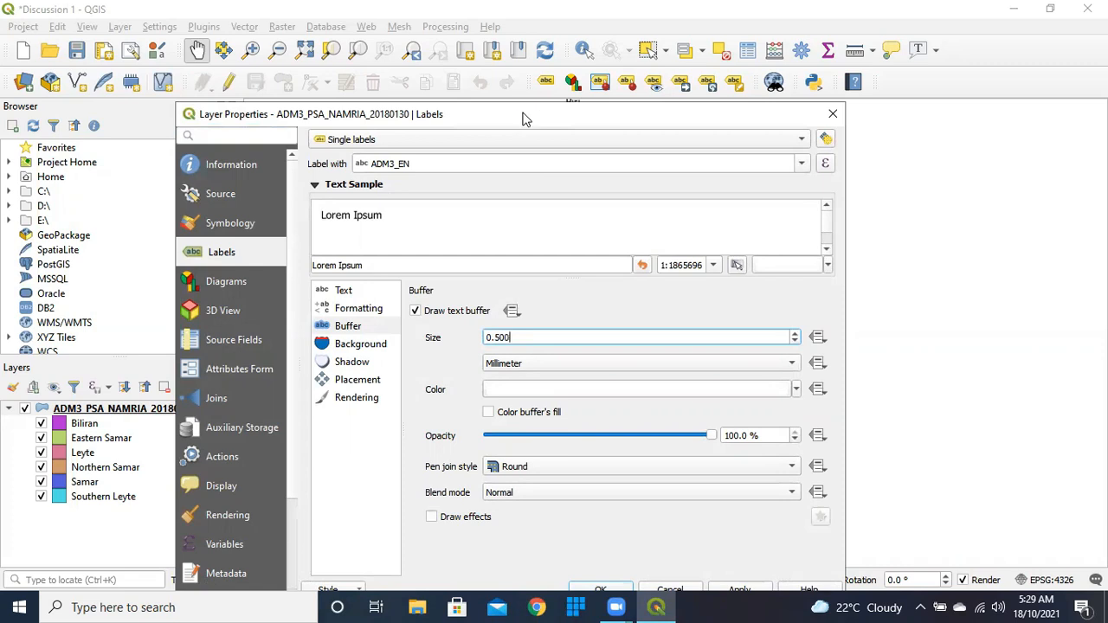
pyautogui.moveTo(527, 114); pyautogui.dragTo(549, 78)
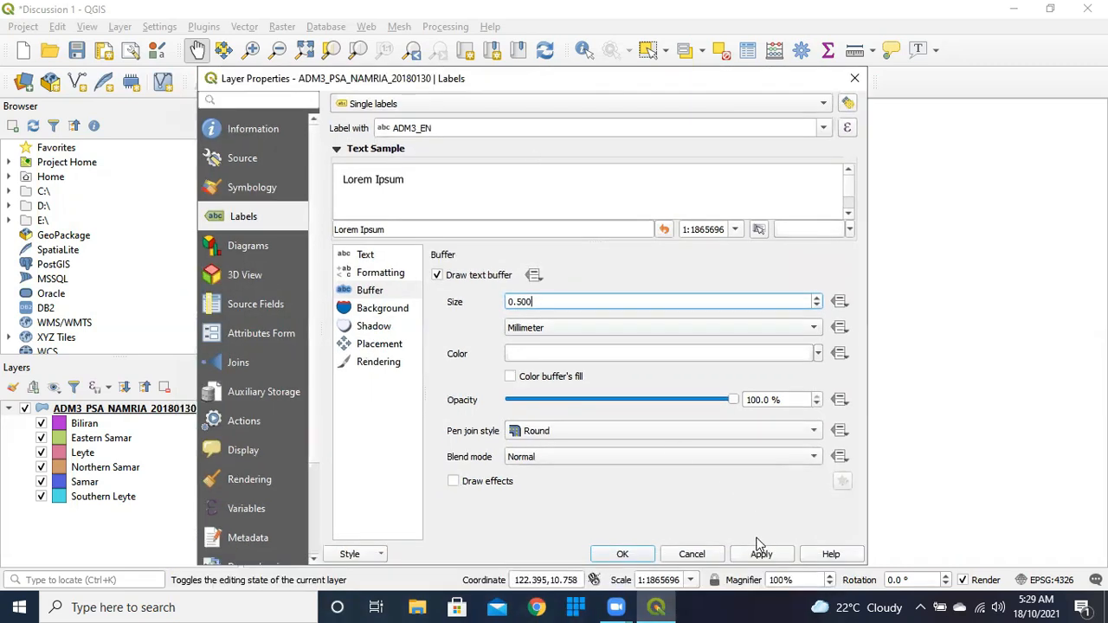
pyautogui.click(762, 555)
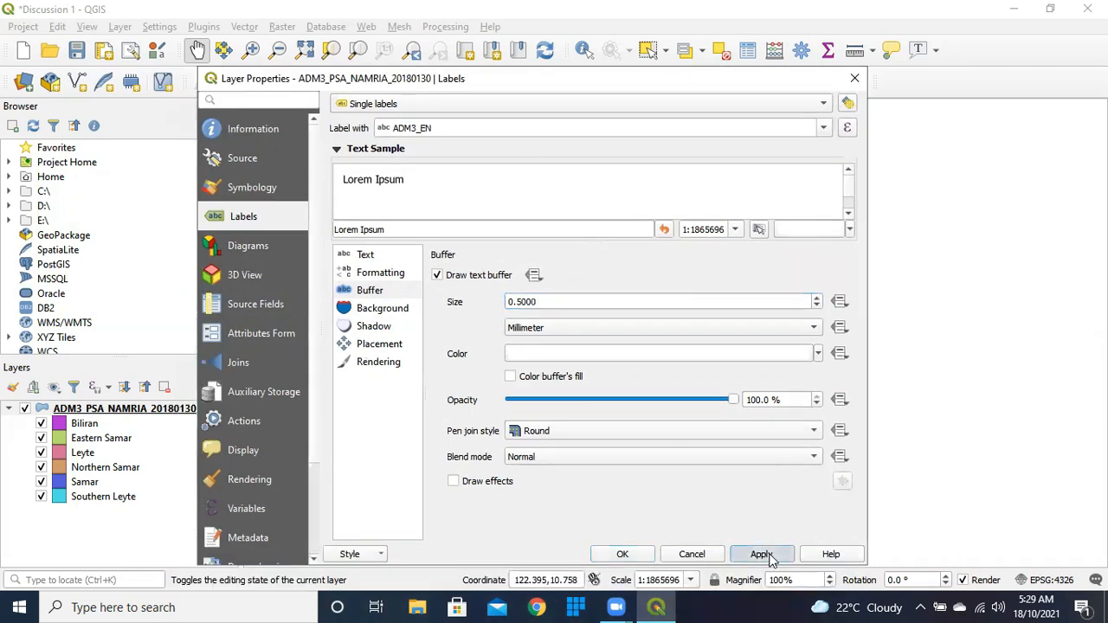
# Close and reopen the properties of the ADM3_PSA_NAMRIA_20180130 layer and set its symbology to Graduated.
pyautogui.click(622, 555)
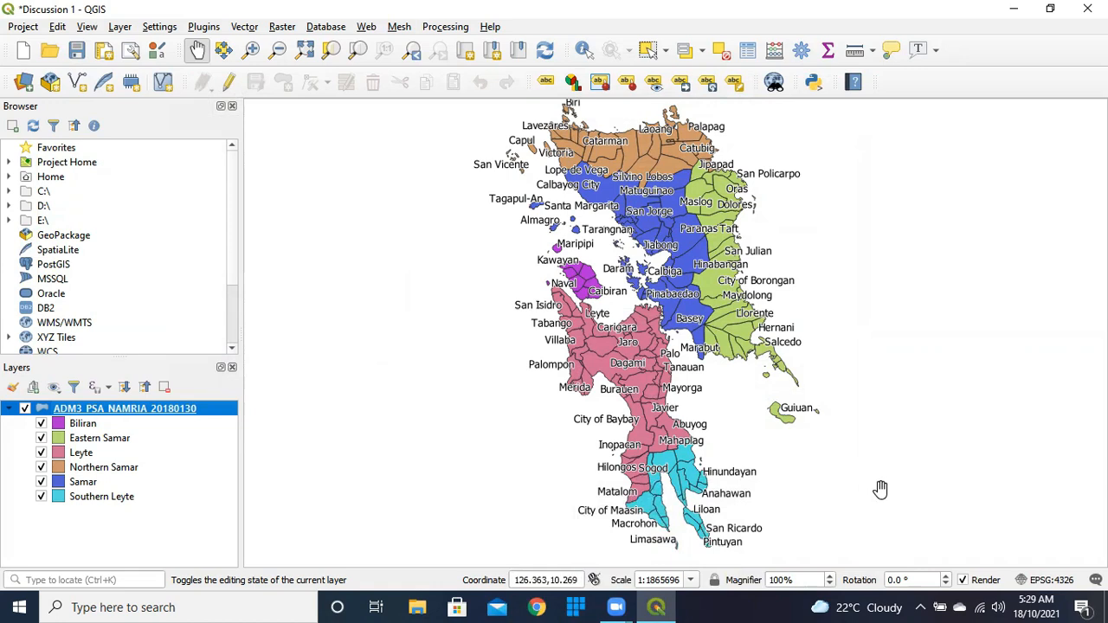
pyautogui.rightClick(182, 408)
pyautogui.click(204, 395)
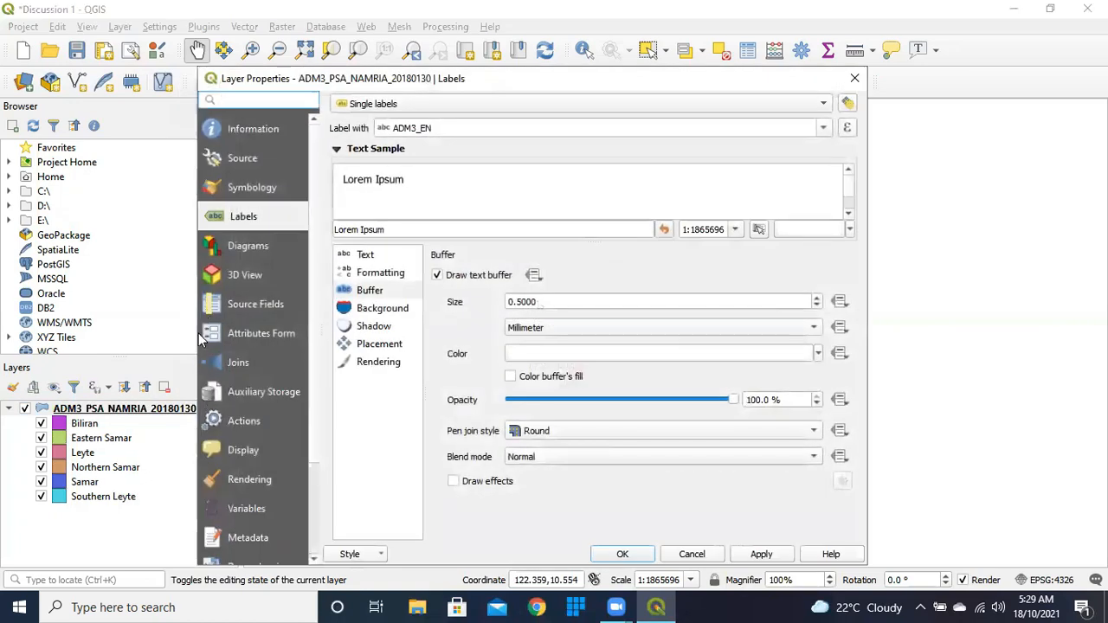
pyautogui.click(247, 189)
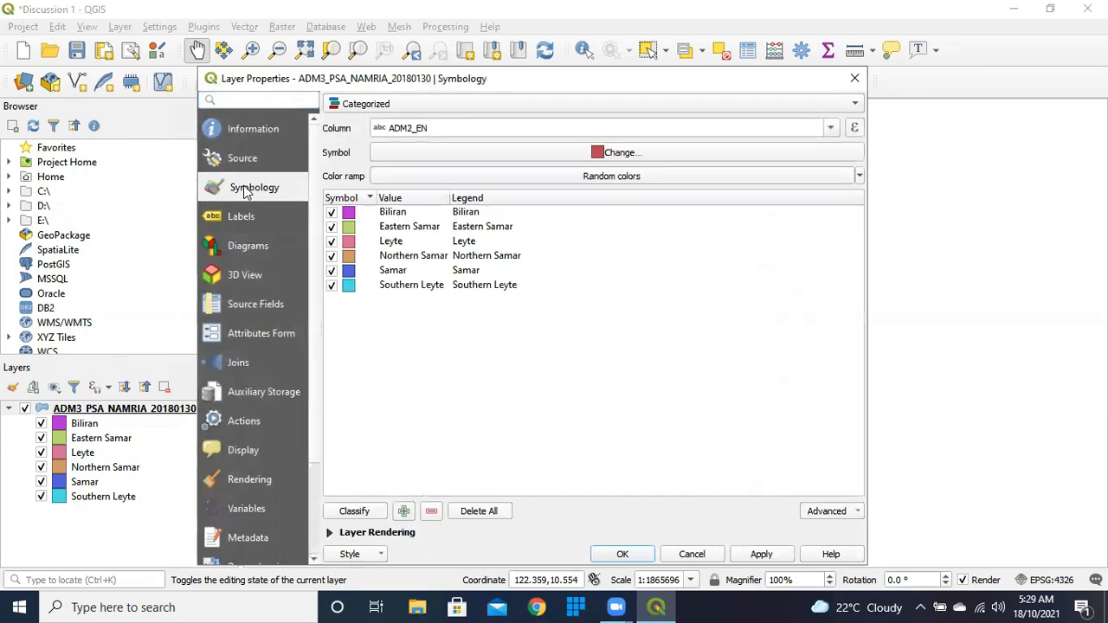
pyautogui.click(400, 106)
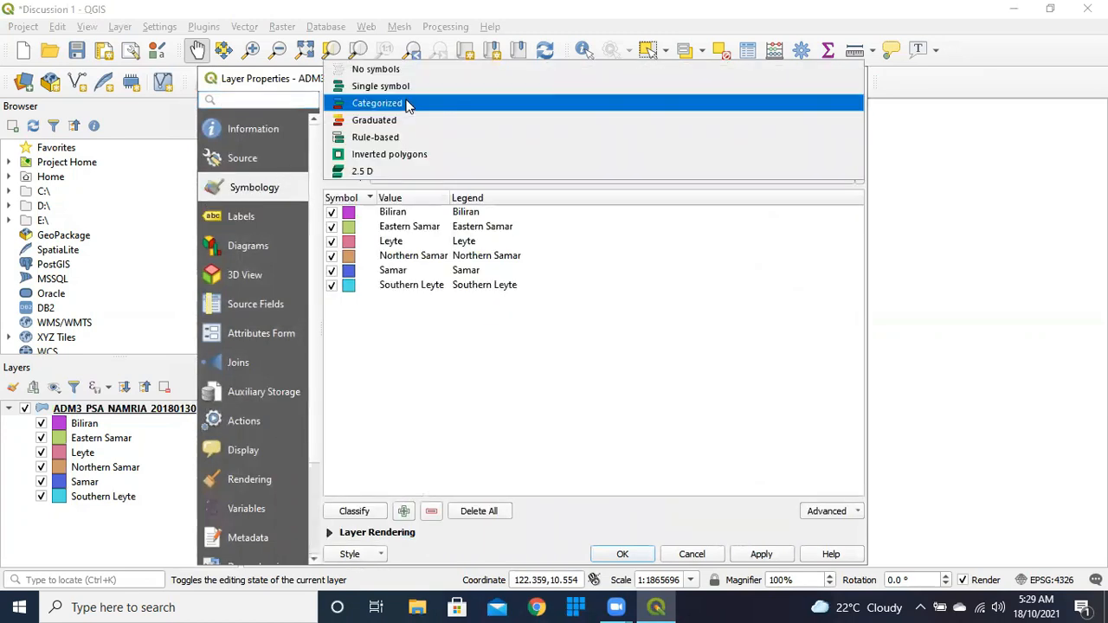
pyautogui.click(394, 116)
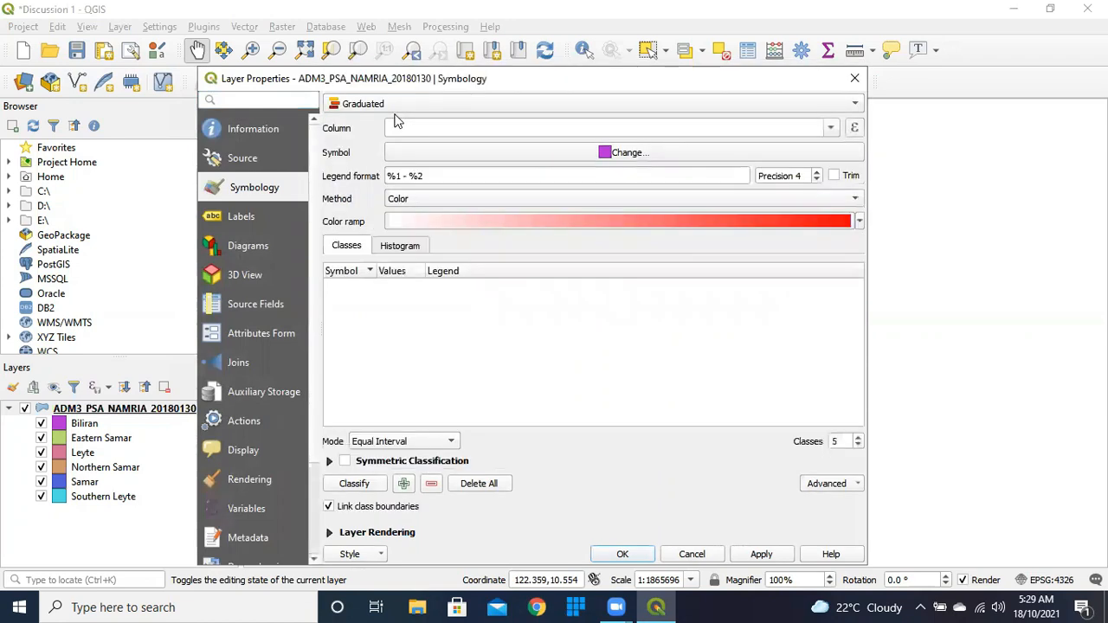
pyautogui.click(399, 108)
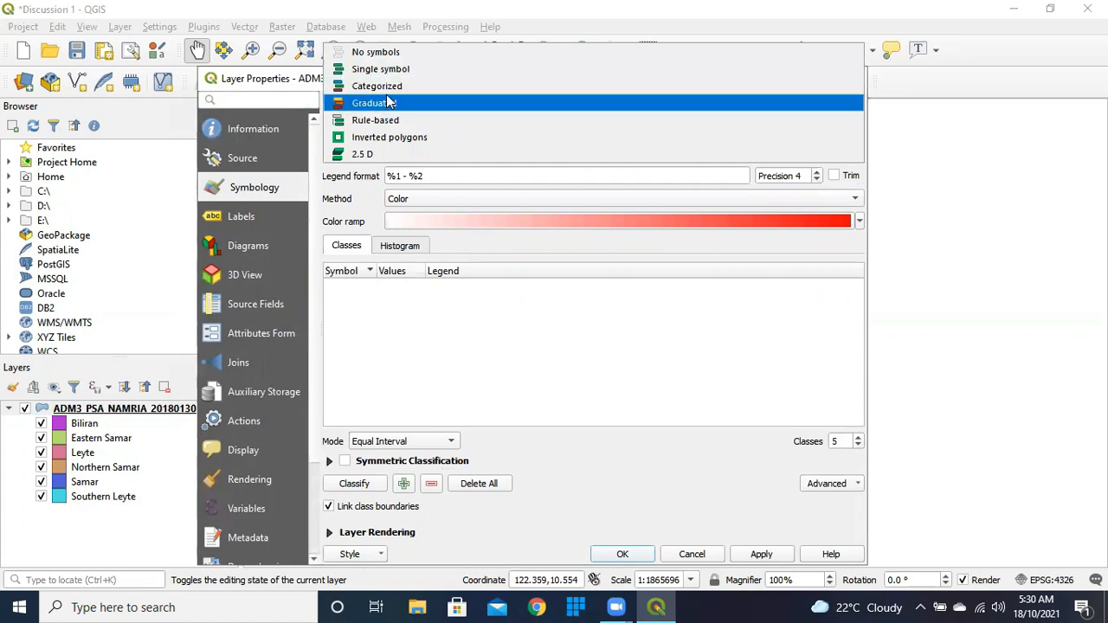
pyautogui.click(383, 104)
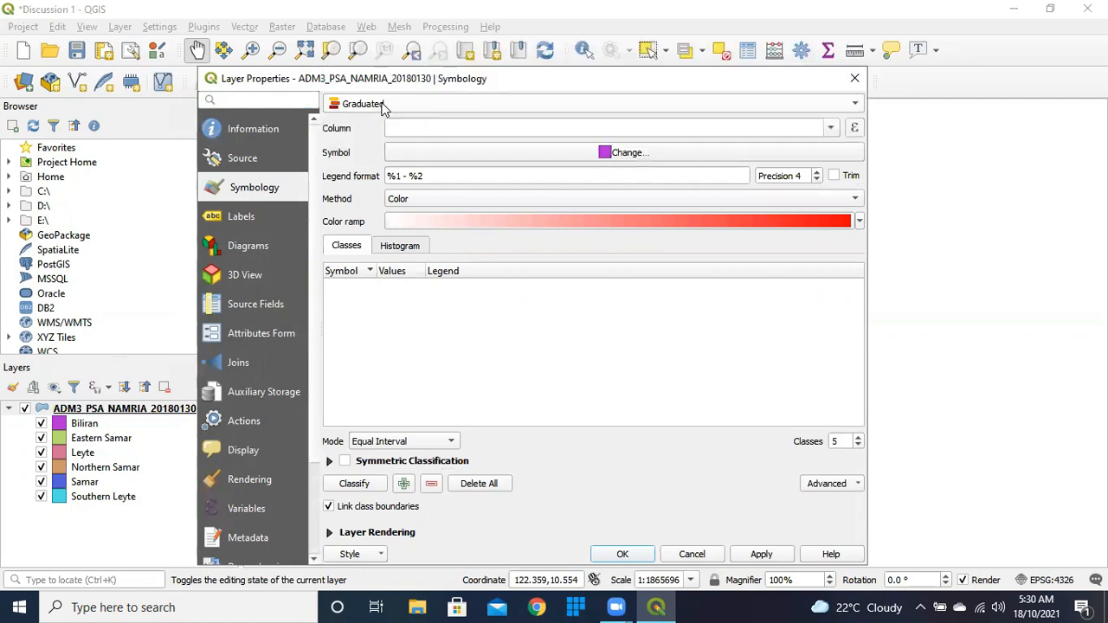
# Use the Shape_Area field as the column for the graduated symbology.
pyautogui.click(454, 125)
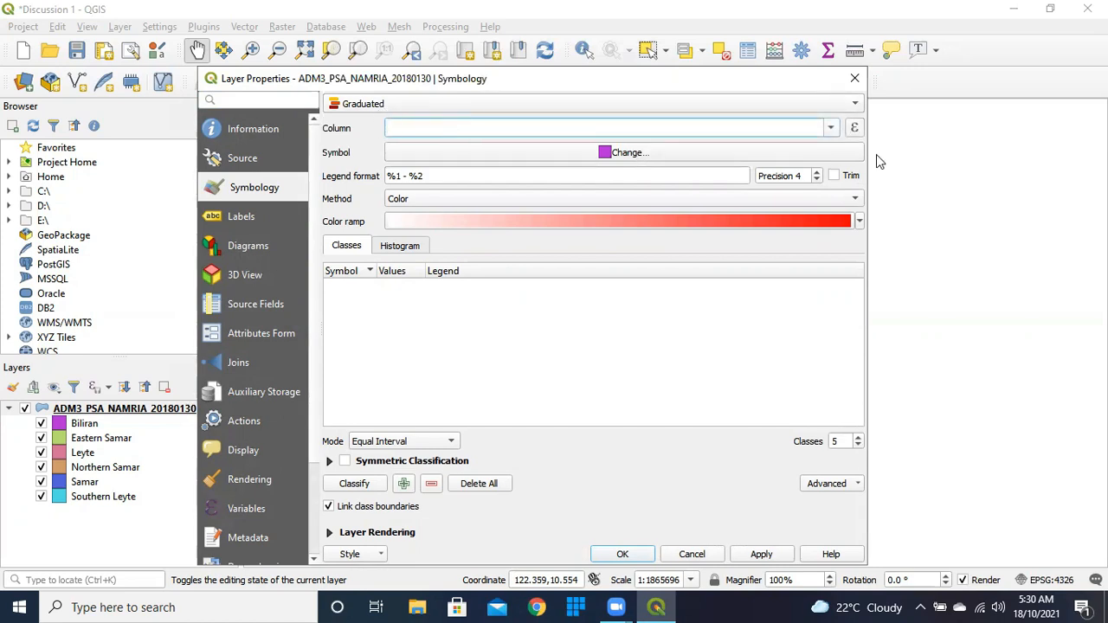
pyautogui.click(831, 130)
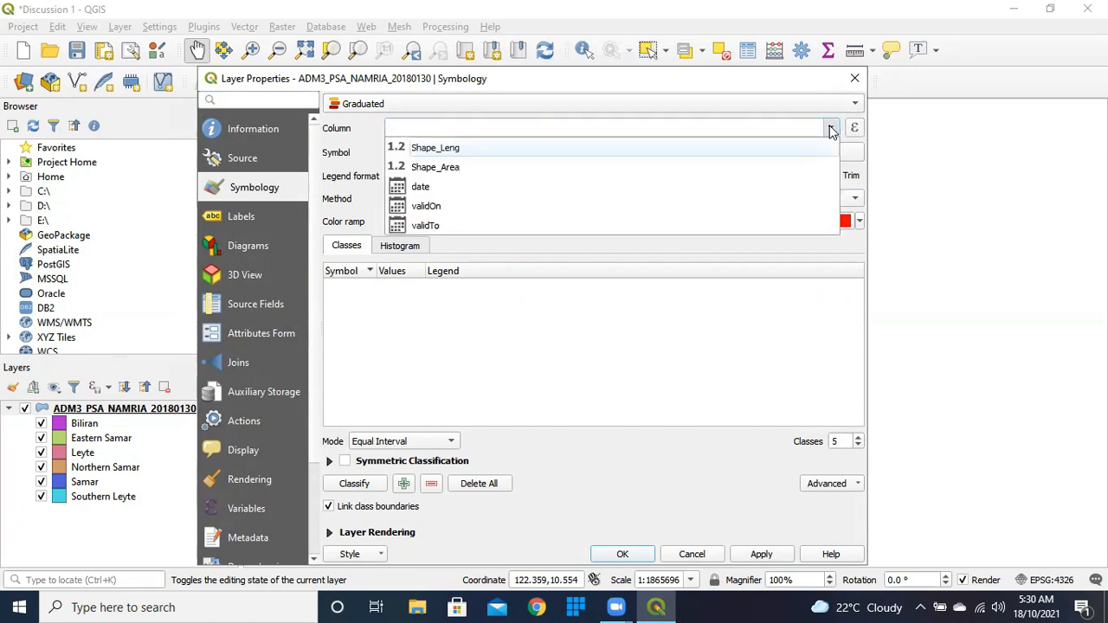
pyautogui.click(510, 168)
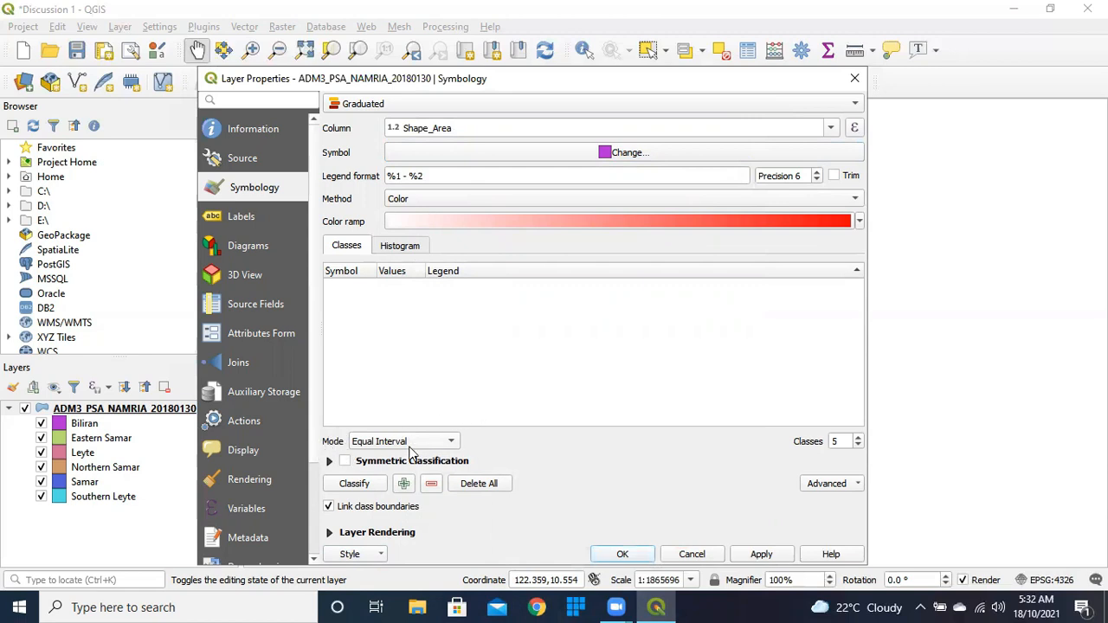
# Classify the Shape_Area values with Pretty Breaks into 8 classes and apply the graduated style to the map.
pyautogui.click(447, 443)
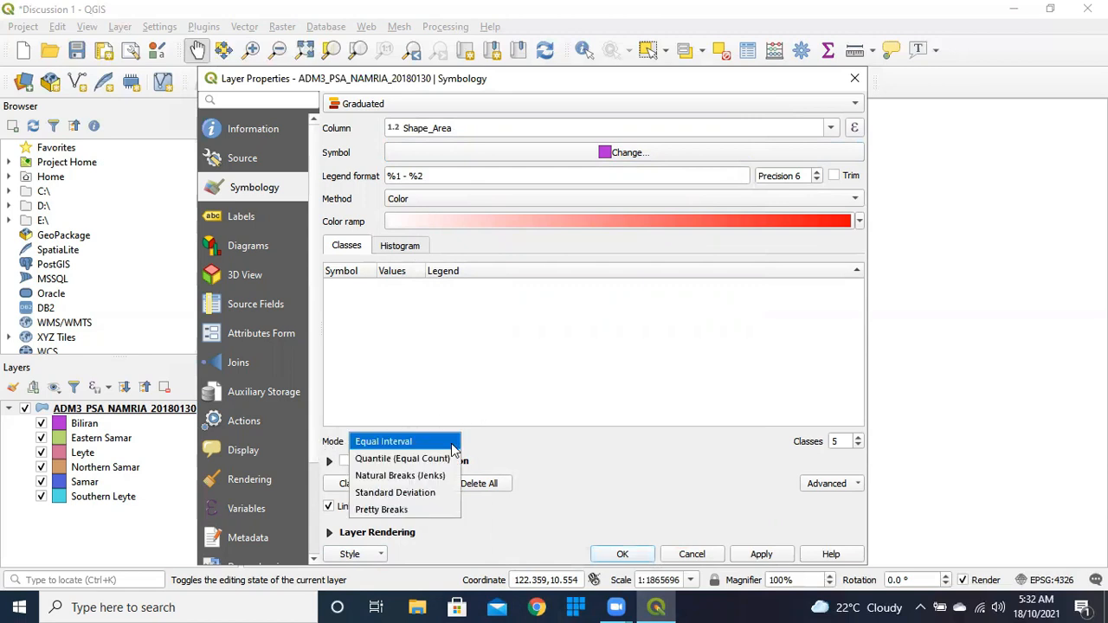
pyautogui.click(394, 511)
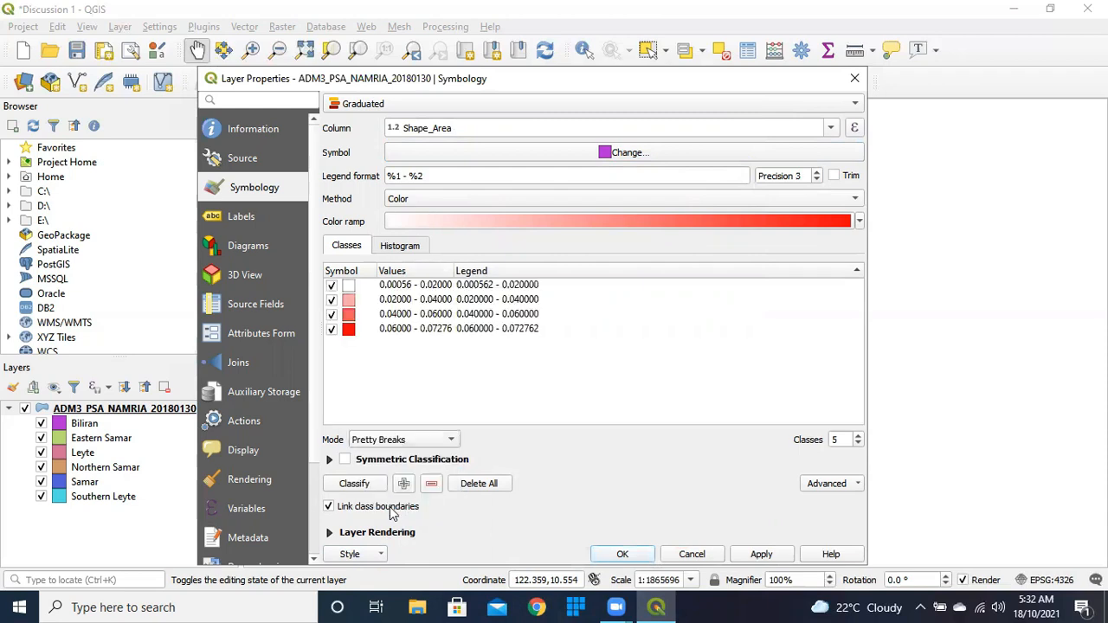
pyautogui.click(857, 436)
pyautogui.click(858, 436)
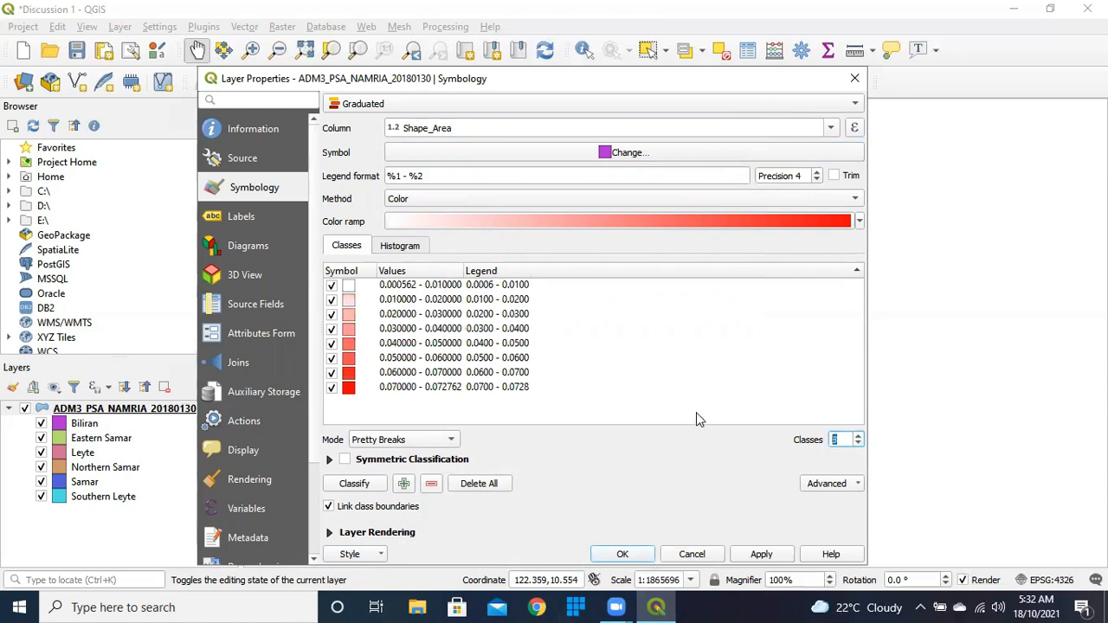
pyautogui.click(757, 554)
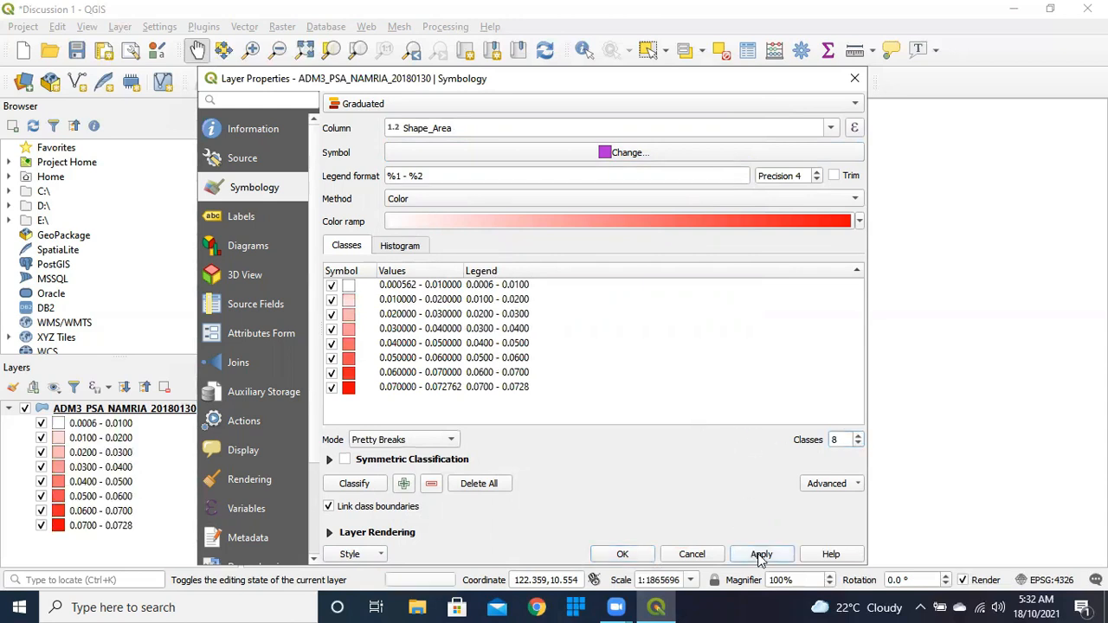
pyautogui.click(622, 554)
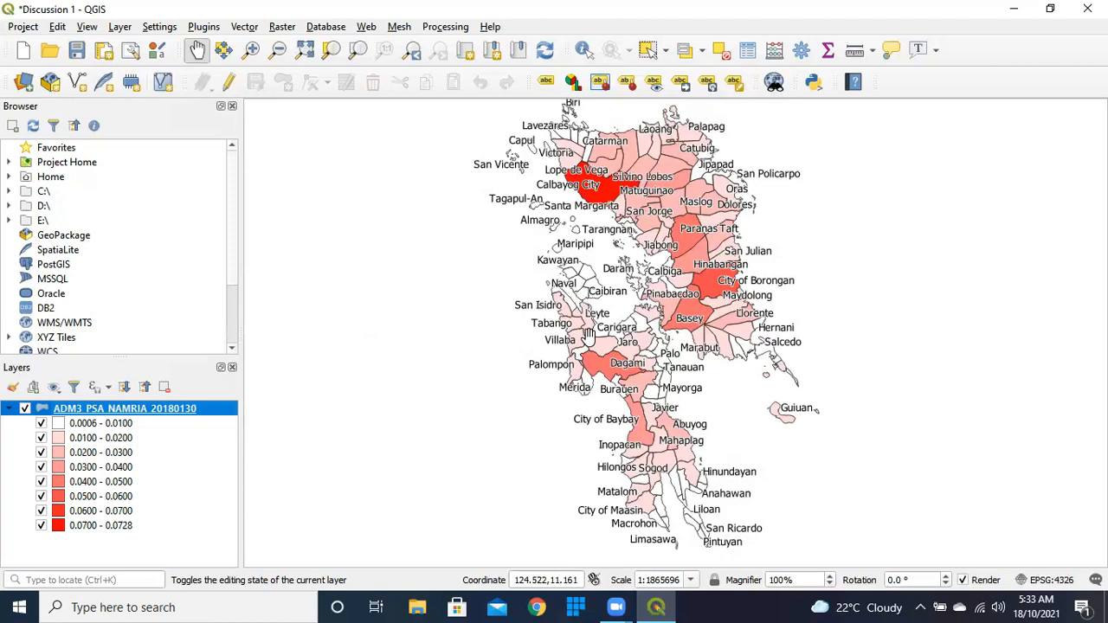
pyautogui.click(604, 199)
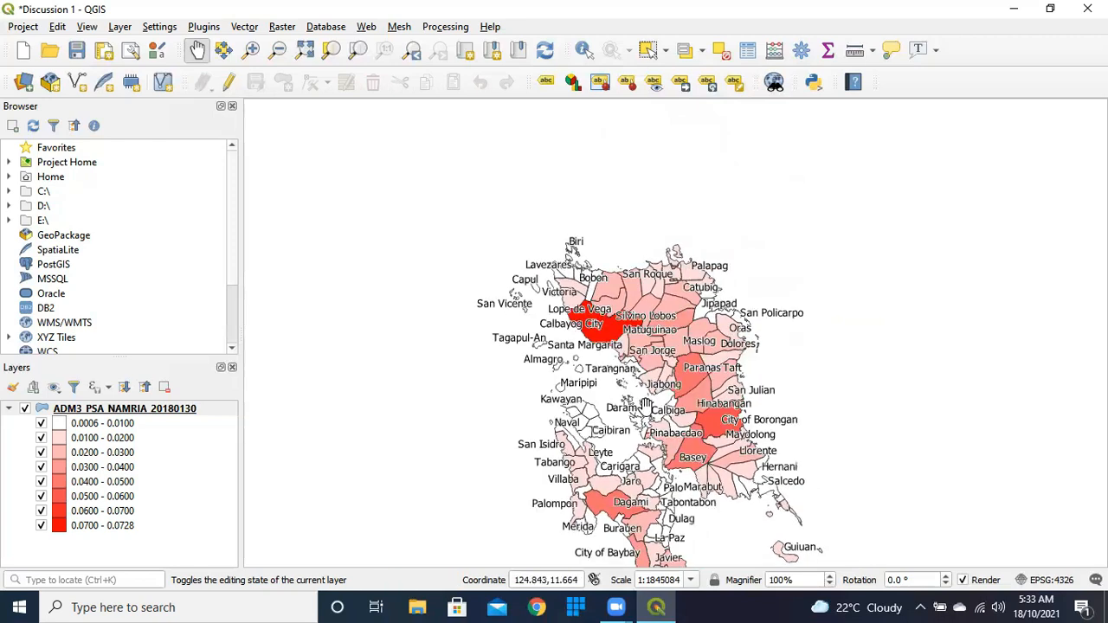
pyautogui.moveTo(645, 403); pyautogui.dragTo(613, 388)
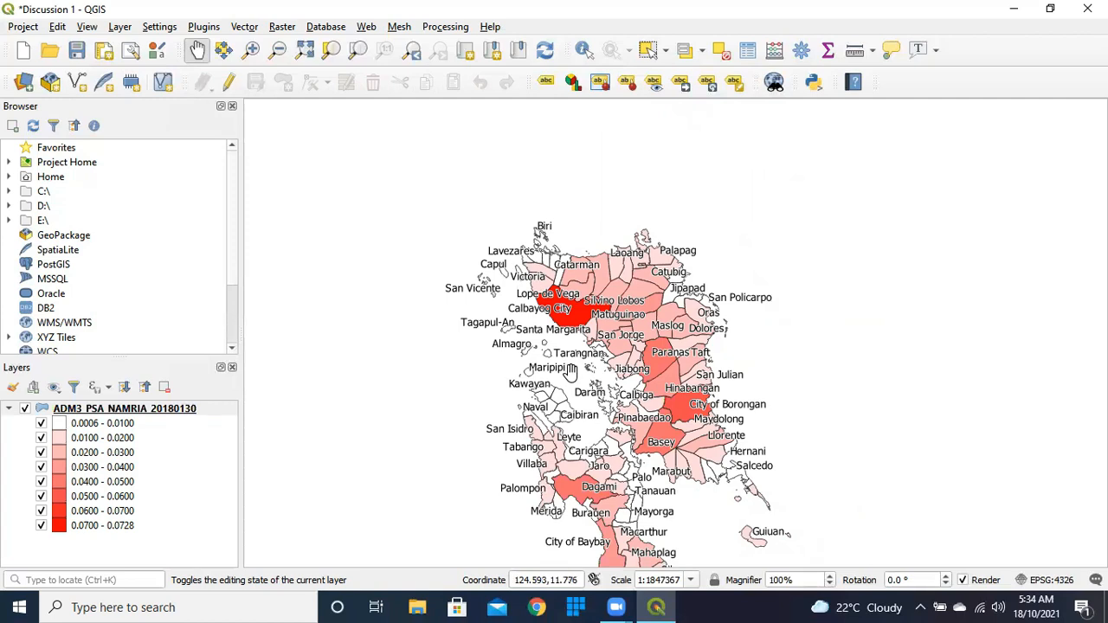
# Open the attribute table of the ADM3_PSA_NAMRIA_20180130 layer and examine the municipality records and their Shape_Area values.
pyautogui.rightClick(149, 413)
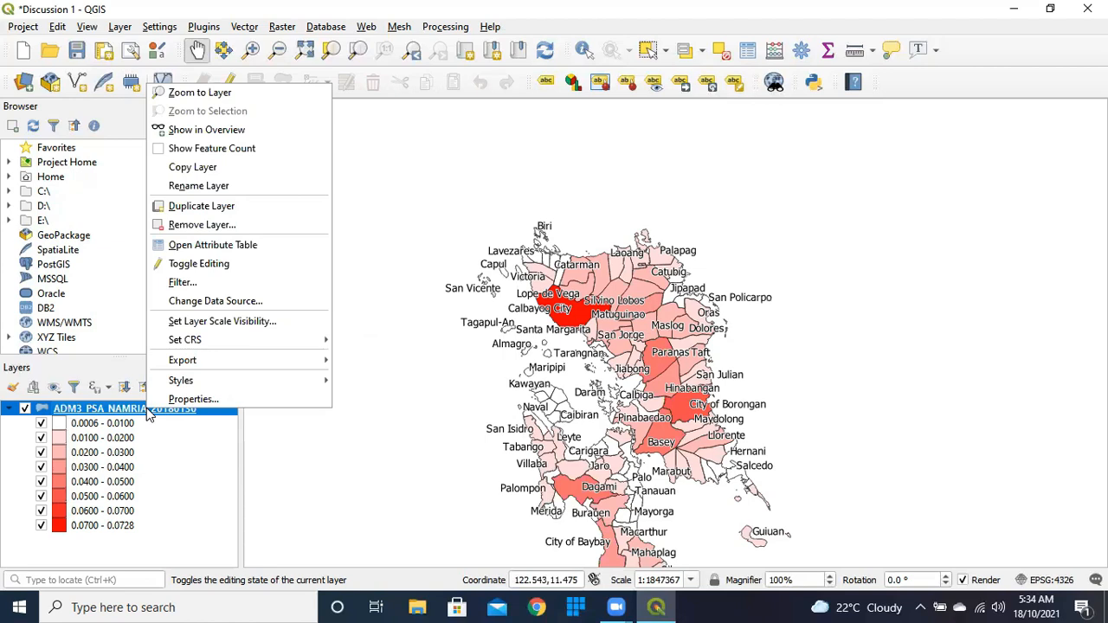
pyautogui.click(182, 248)
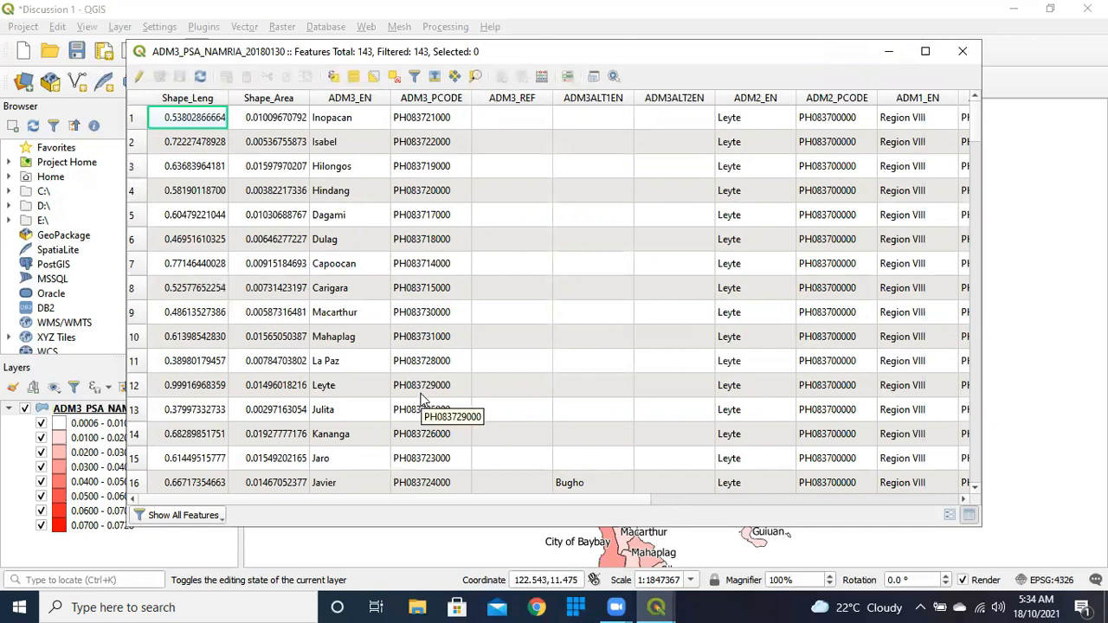
pyautogui.scroll(-1, 424, 398)
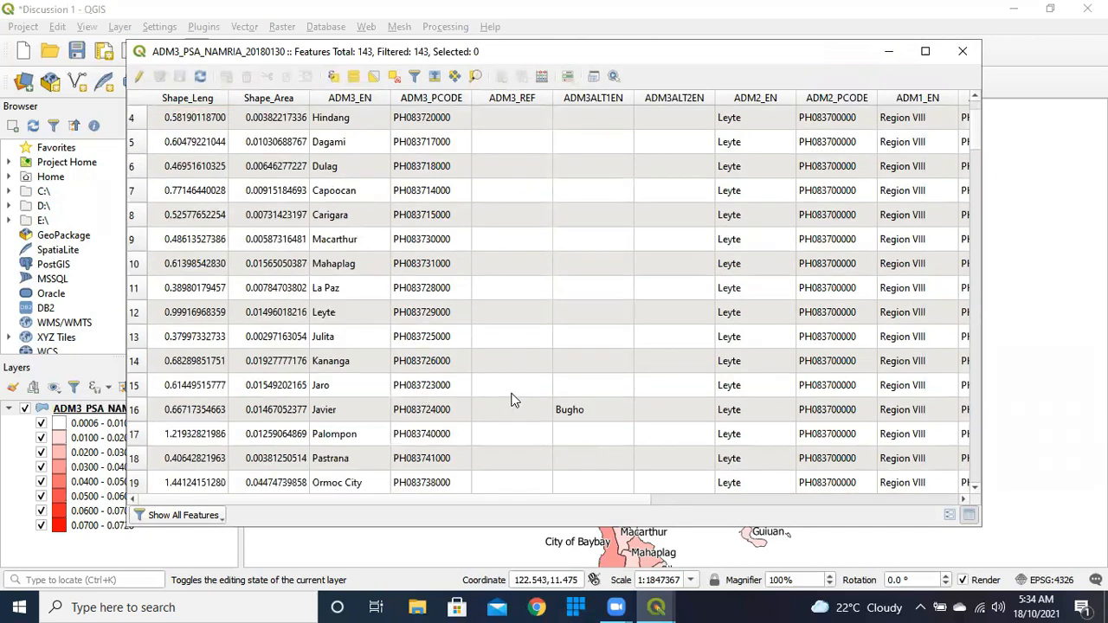
pyautogui.scroll(-2, 554, 382)
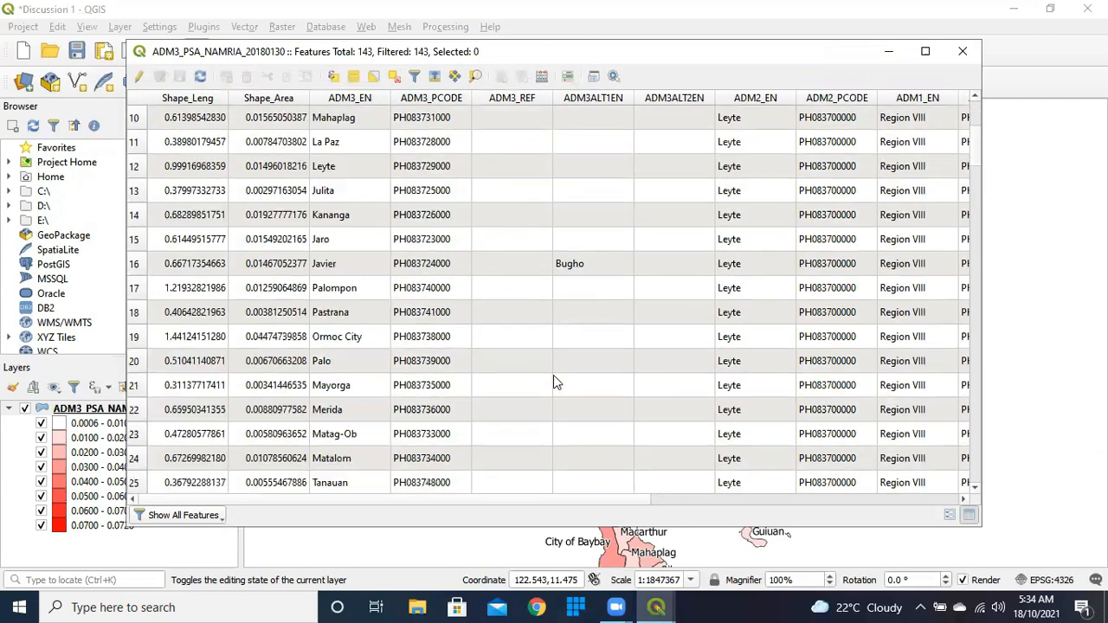
pyautogui.scroll(-15, 556, 383)
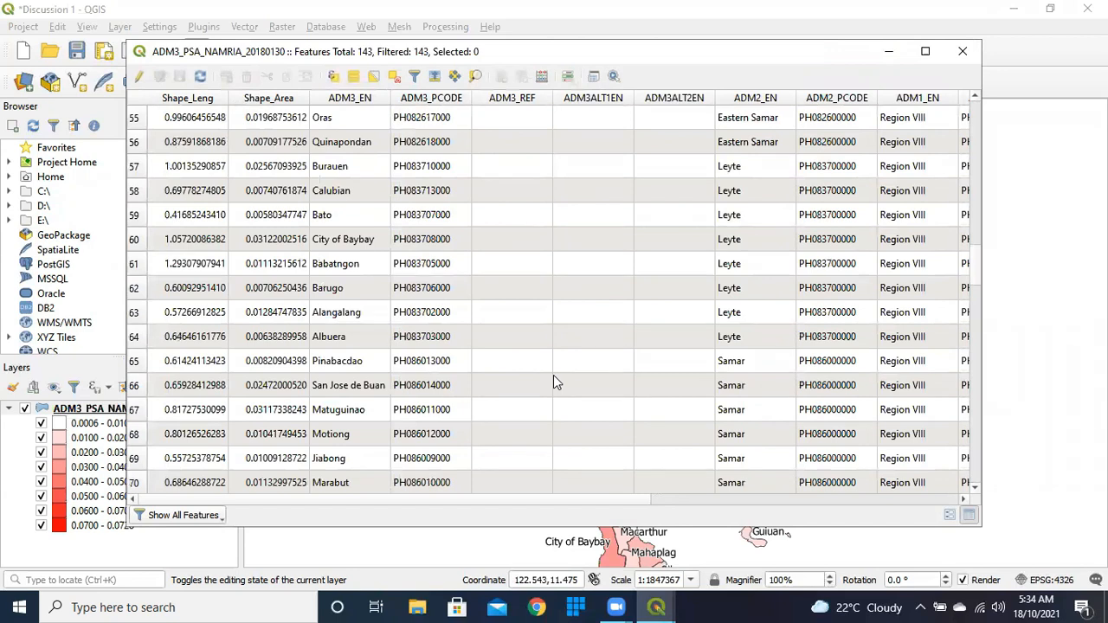
pyautogui.scroll(-4, 556, 384)
pyautogui.scroll(-14, 557, 383)
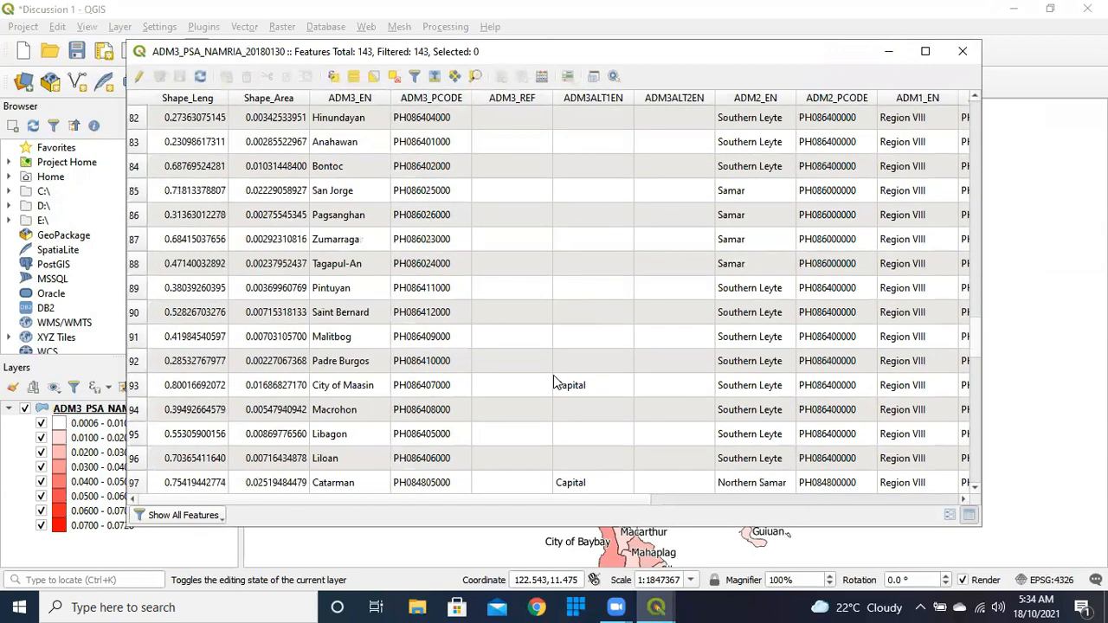
pyautogui.scroll(-6, 556, 383)
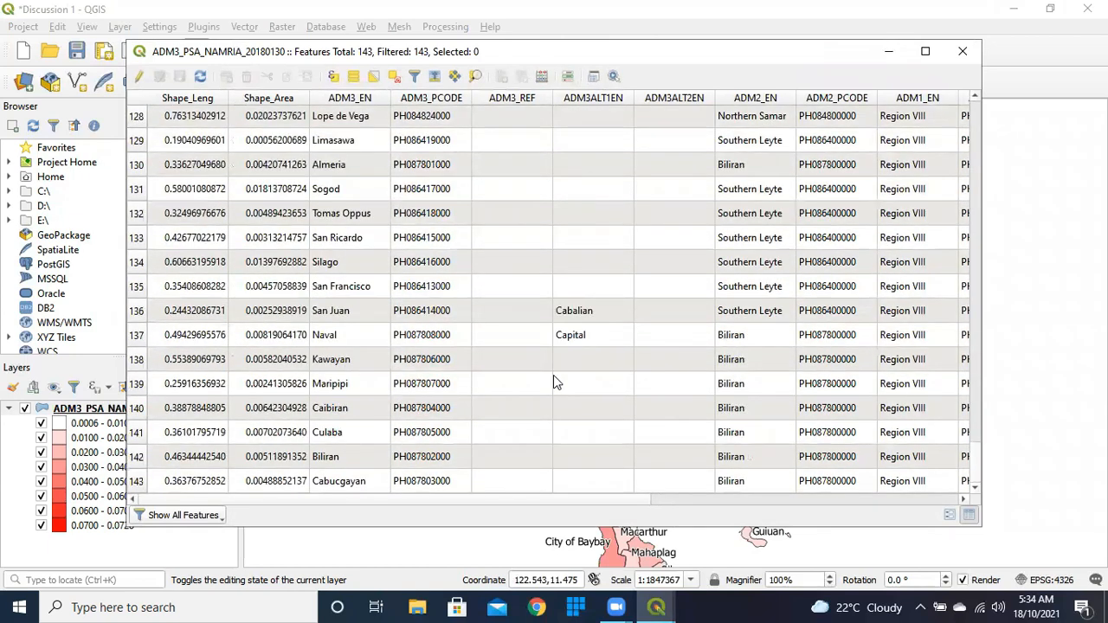
pyautogui.scroll(6, 557, 383)
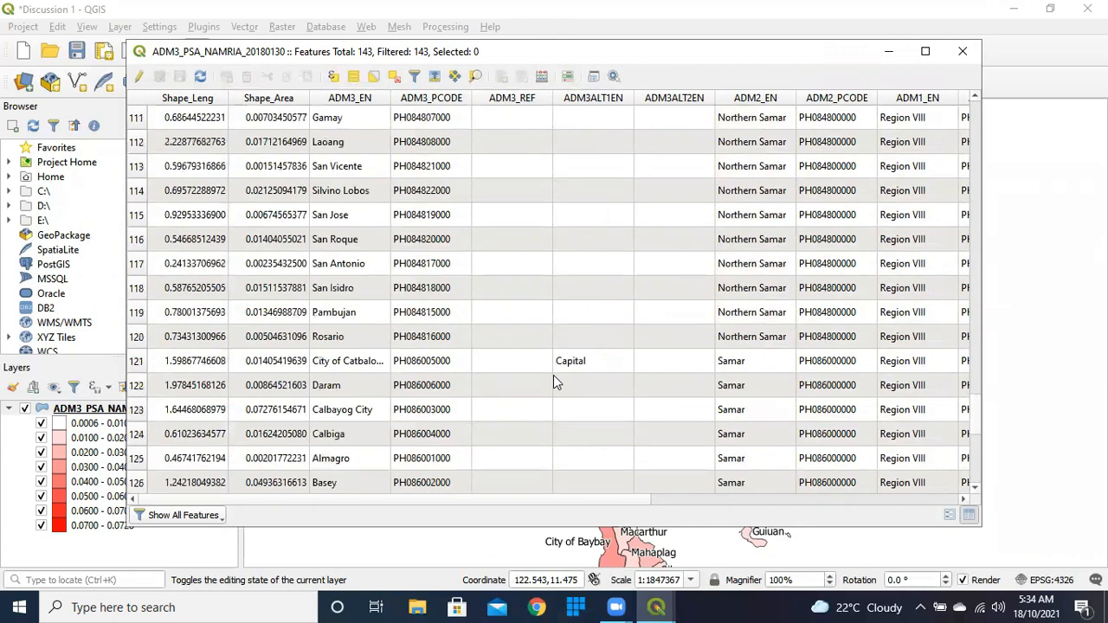
pyautogui.scroll(2, 555, 382)
pyautogui.scroll(5, 555, 383)
pyautogui.scroll(5, 555, 383)
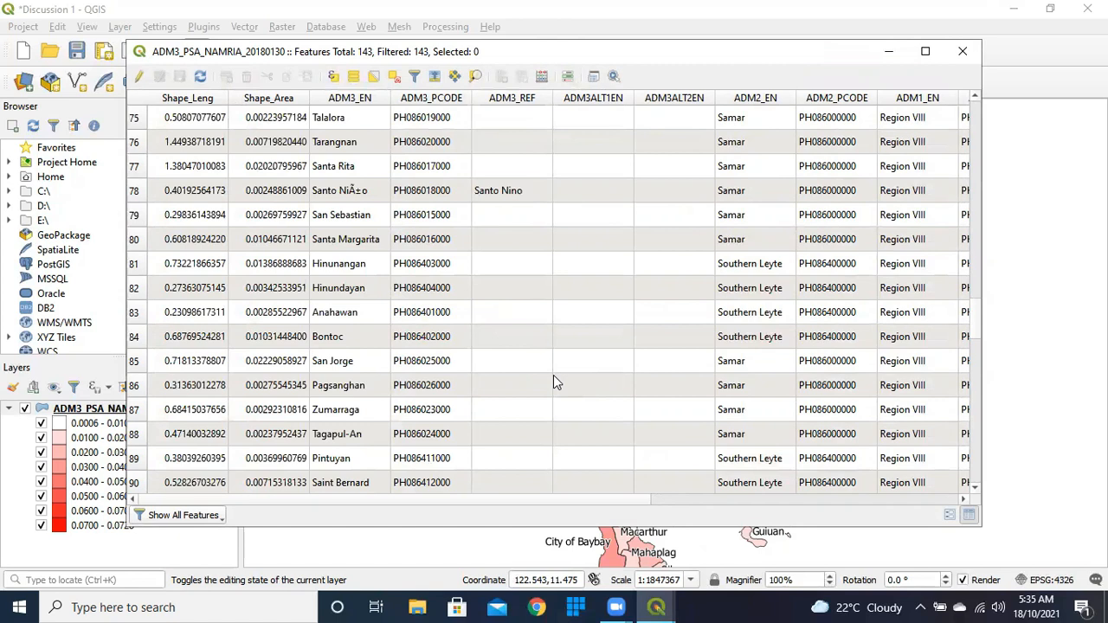
pyautogui.scroll(6, 555, 379)
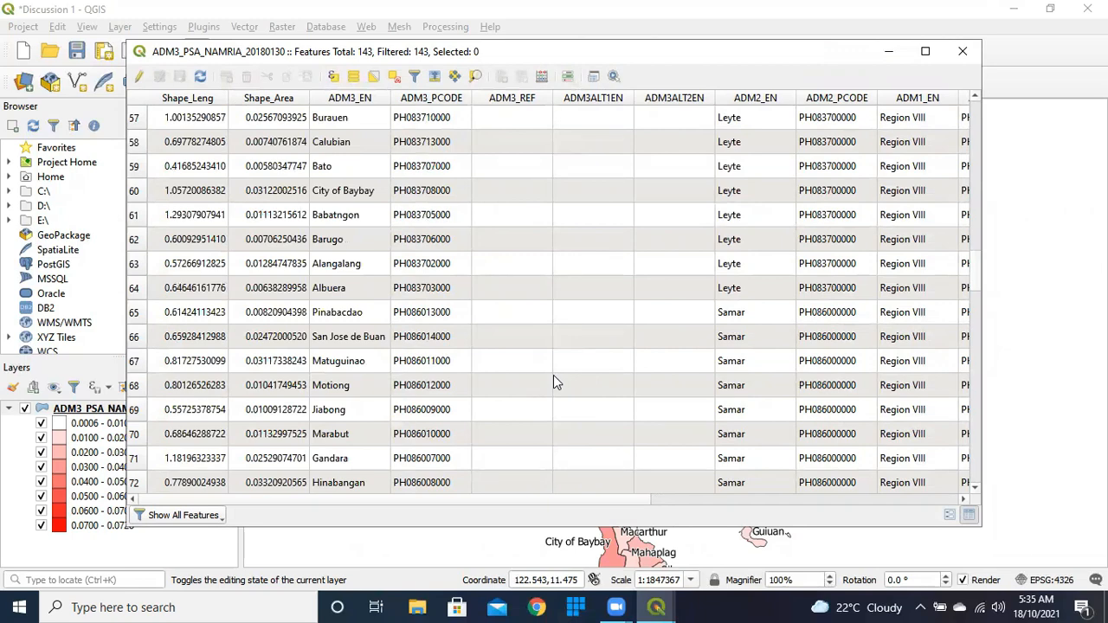
pyautogui.scroll(11, 553, 375)
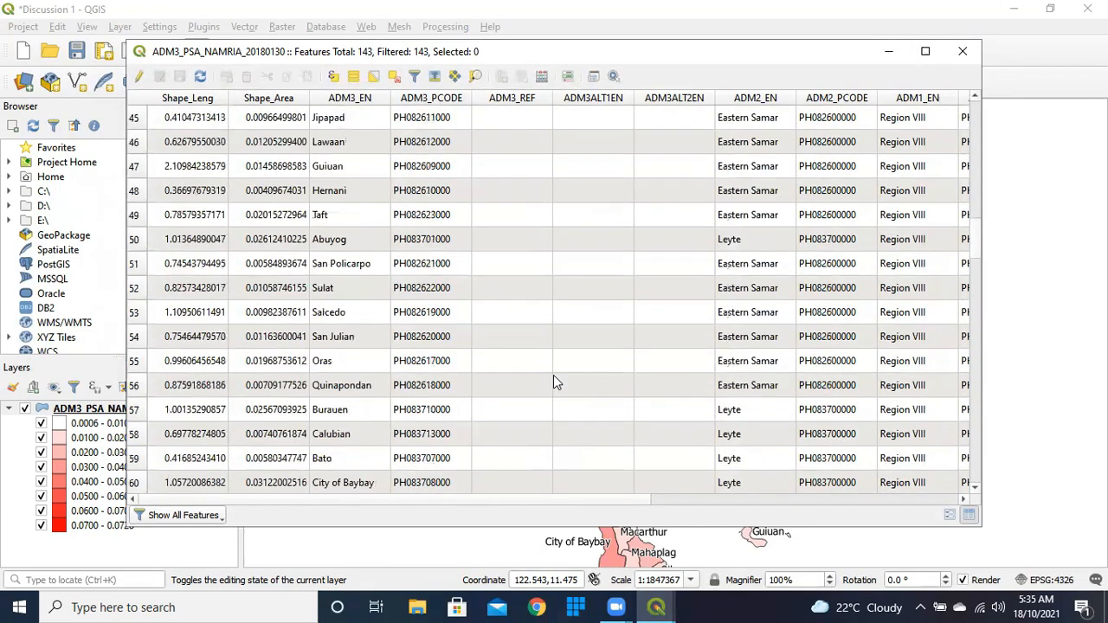
# Examine the province and region name and code columns of the attribute table, comparing the Leyte and Eastern Samar records.
pyautogui.moveTo(571, 501); pyautogui.dragTo(809, 498)
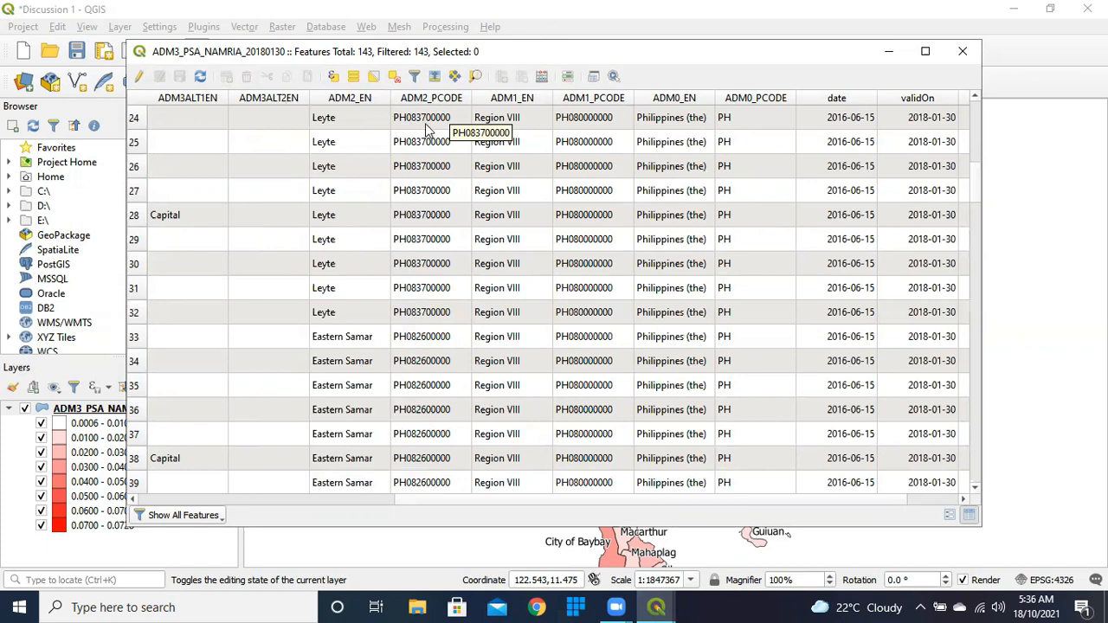
pyautogui.scroll(8, 423, 125)
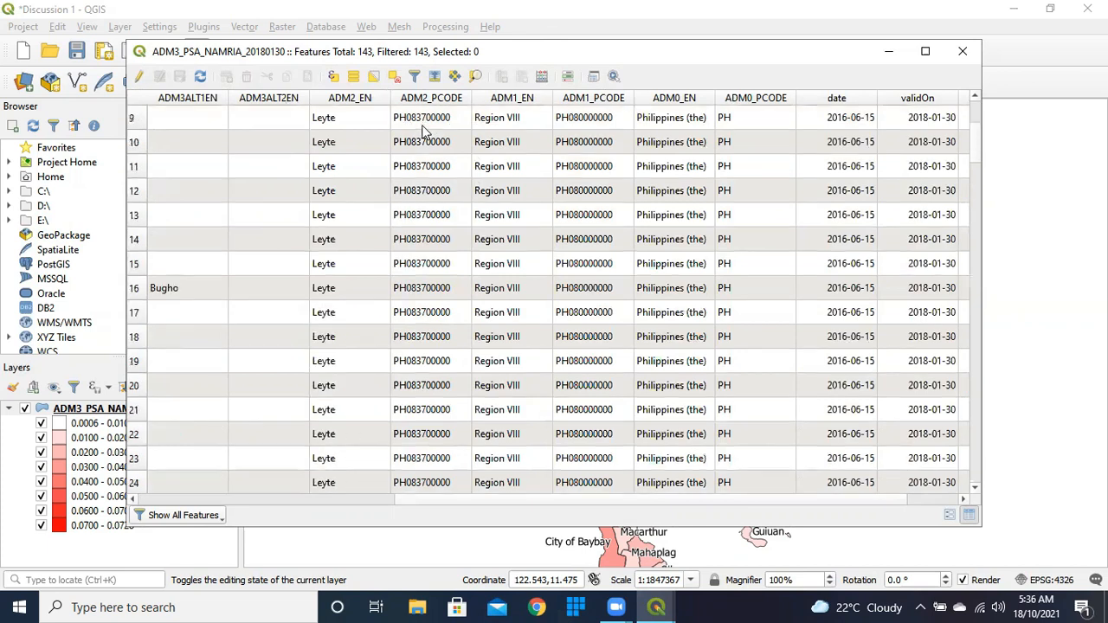
pyautogui.scroll(-16, 423, 125)
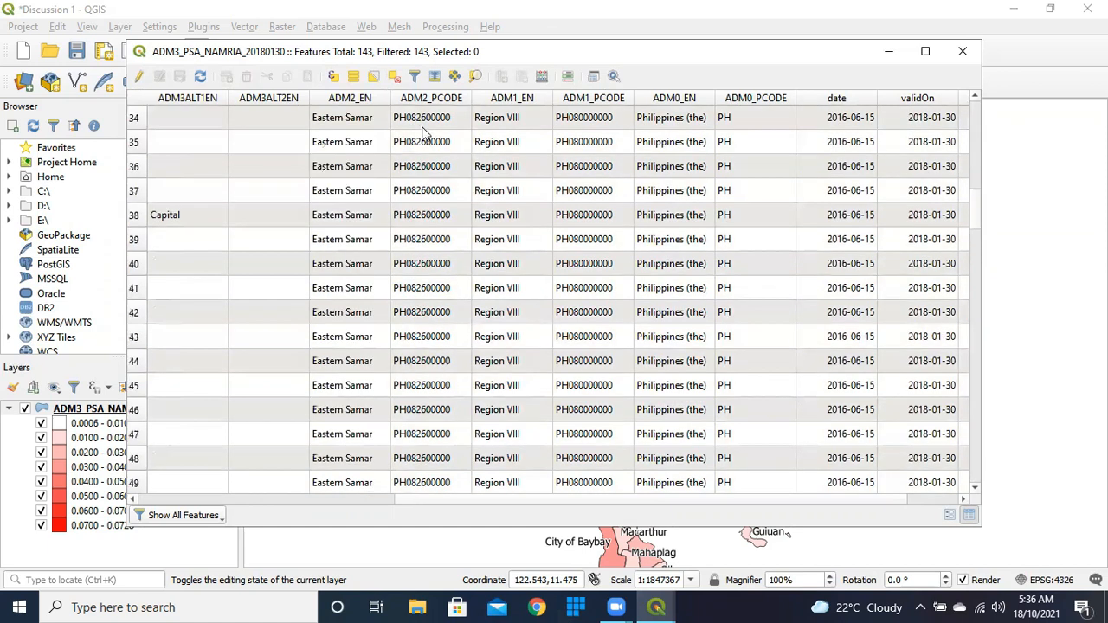
pyautogui.scroll(14, 424, 125)
pyautogui.scroll(2, 424, 131)
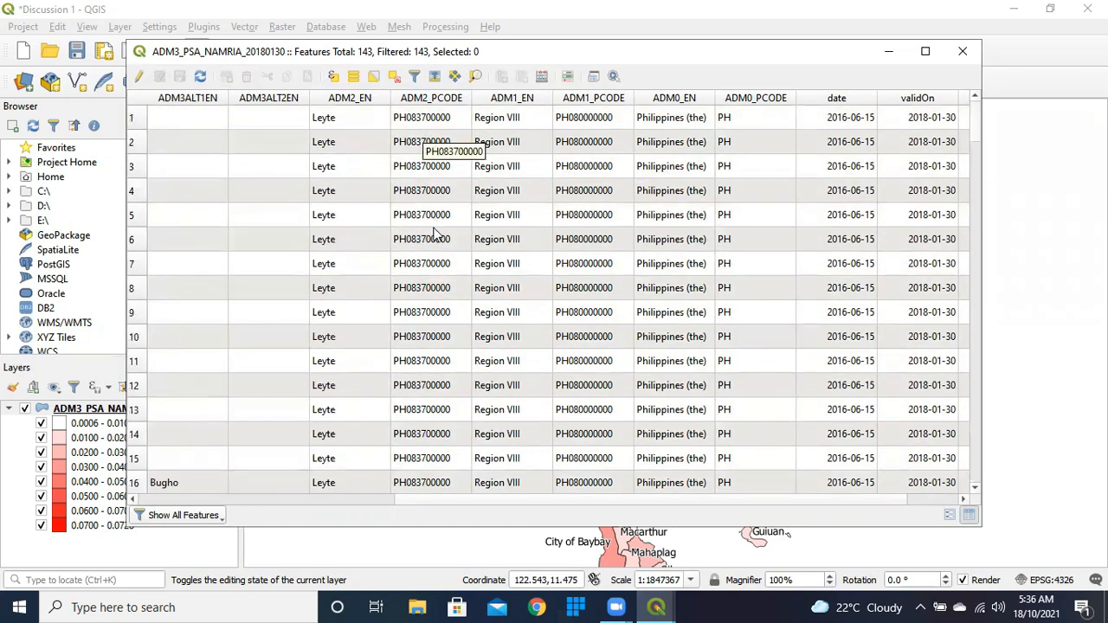
pyautogui.scroll(-1, 437, 366)
pyautogui.scroll(-8, 437, 365)
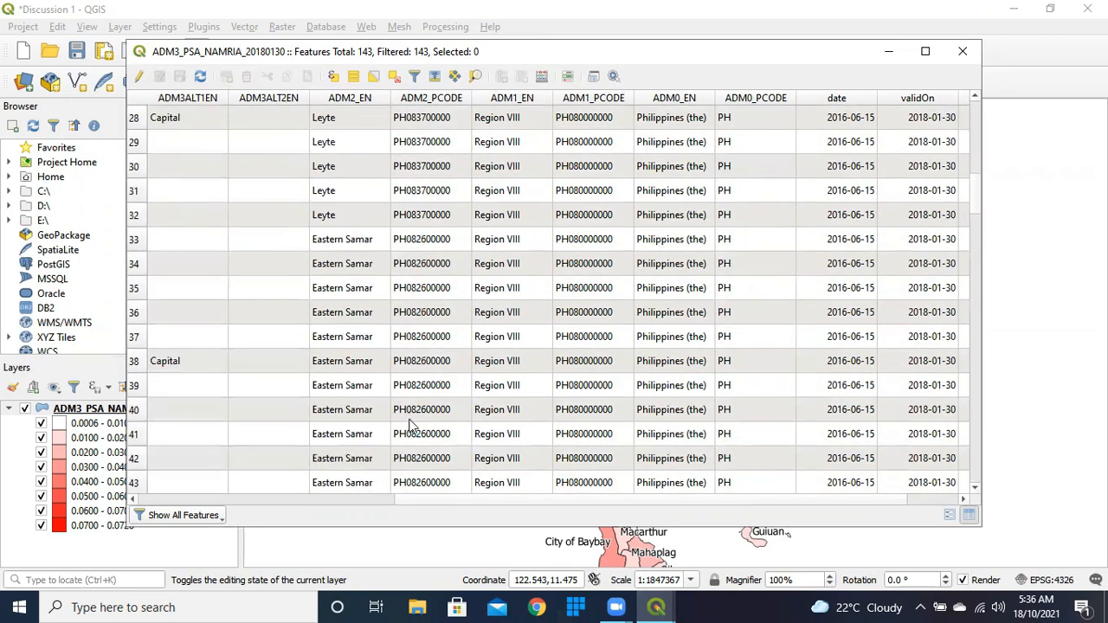
pyautogui.scroll(9, 412, 414)
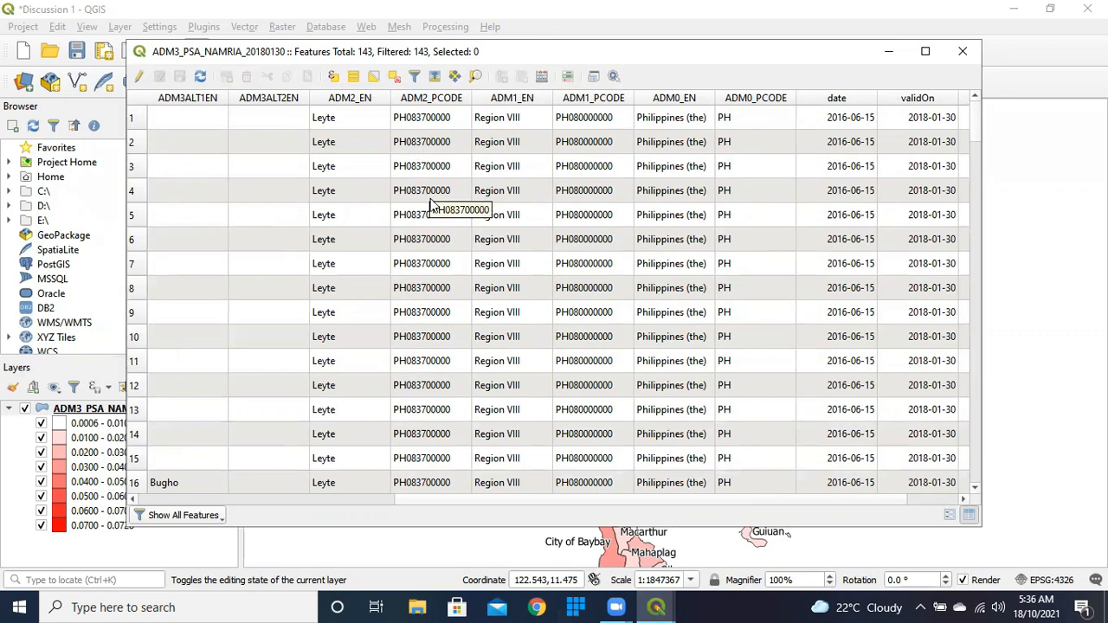
pyautogui.scroll(-9, 431, 208)
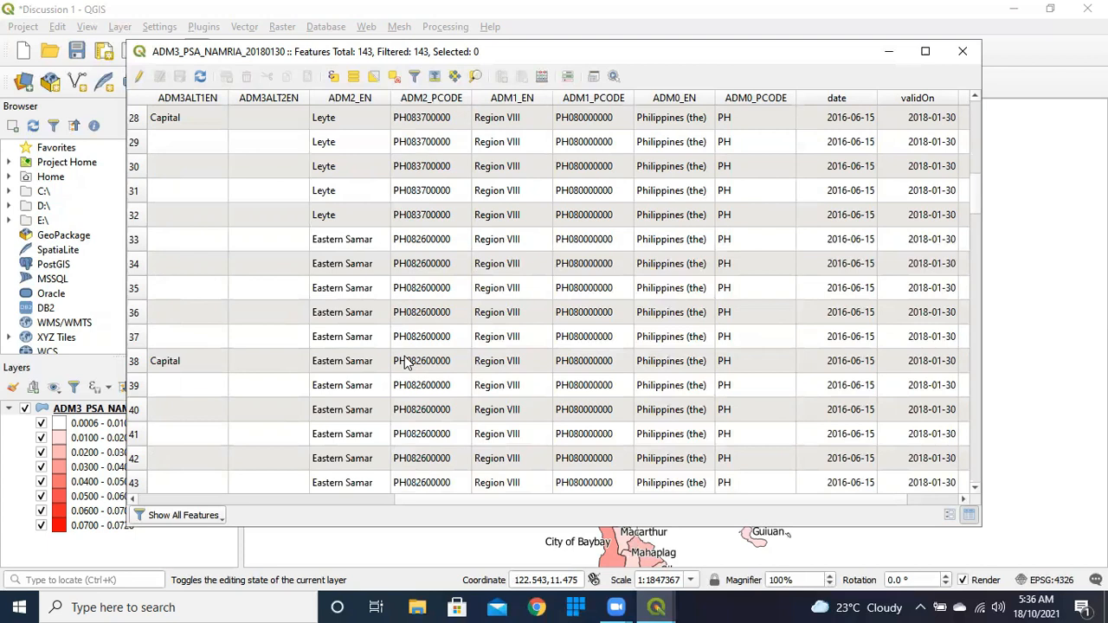
# Review the municipality name, code and Shape_Area columns from the first record of the attribute table, and close the table.
pyautogui.hscroll(-1, 401, 502)
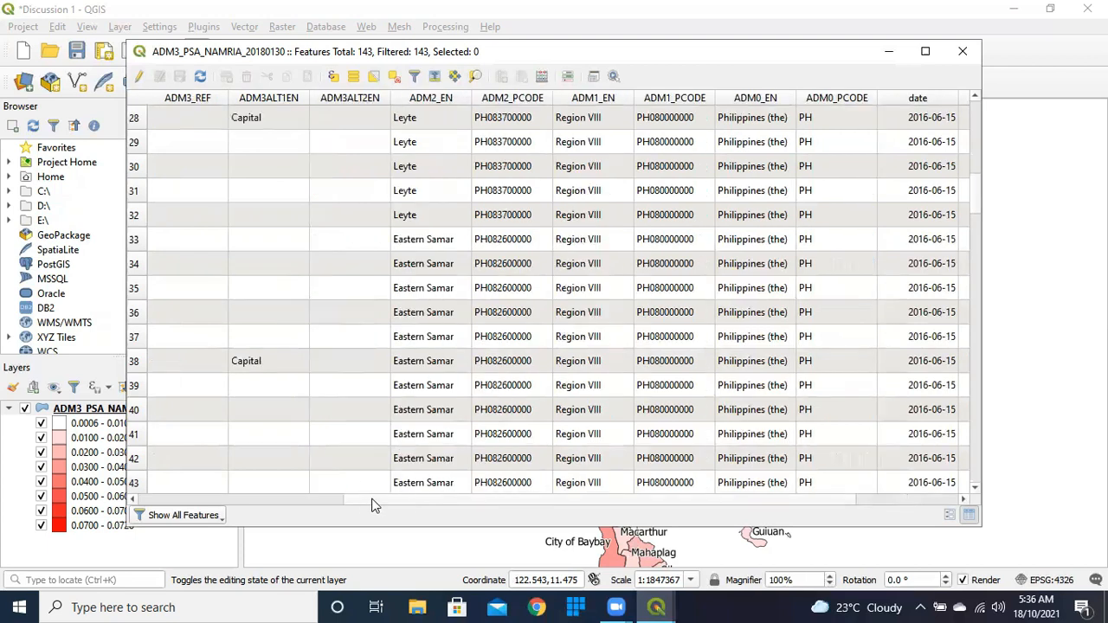
pyautogui.hscroll(-3, 358, 502)
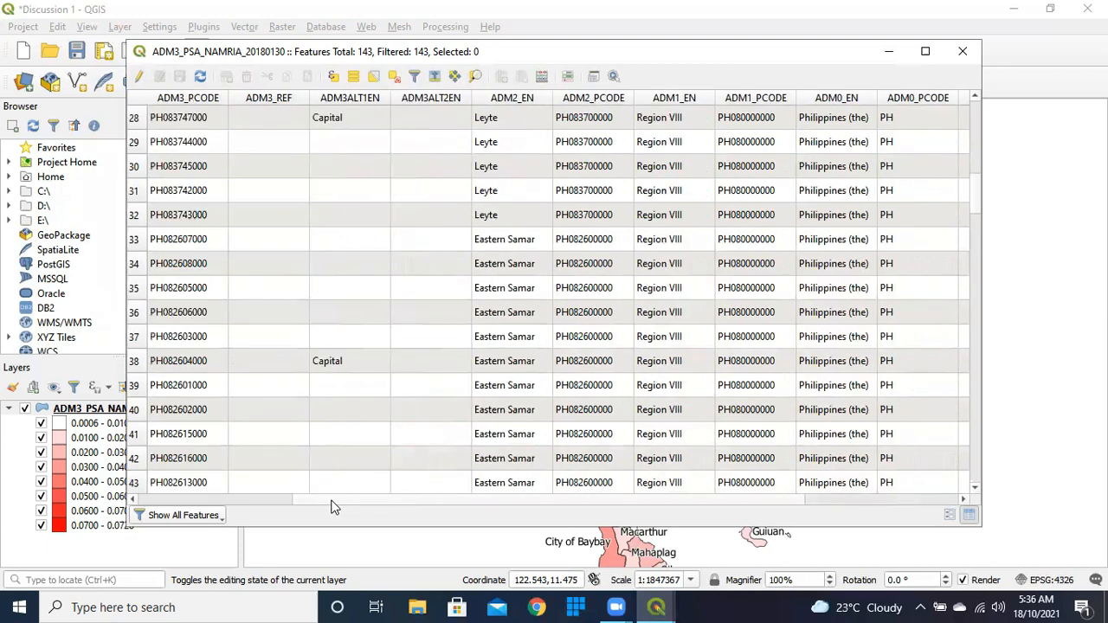
pyautogui.scroll(9, 362, 386)
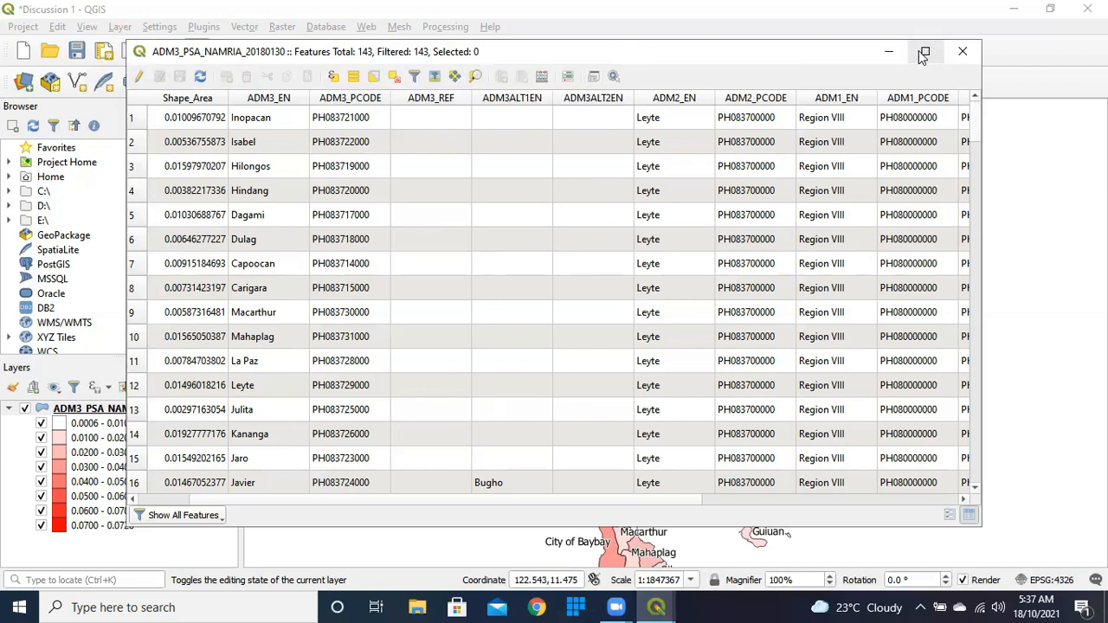
pyautogui.moveTo(755, 61); pyautogui.dragTo(670, 87)
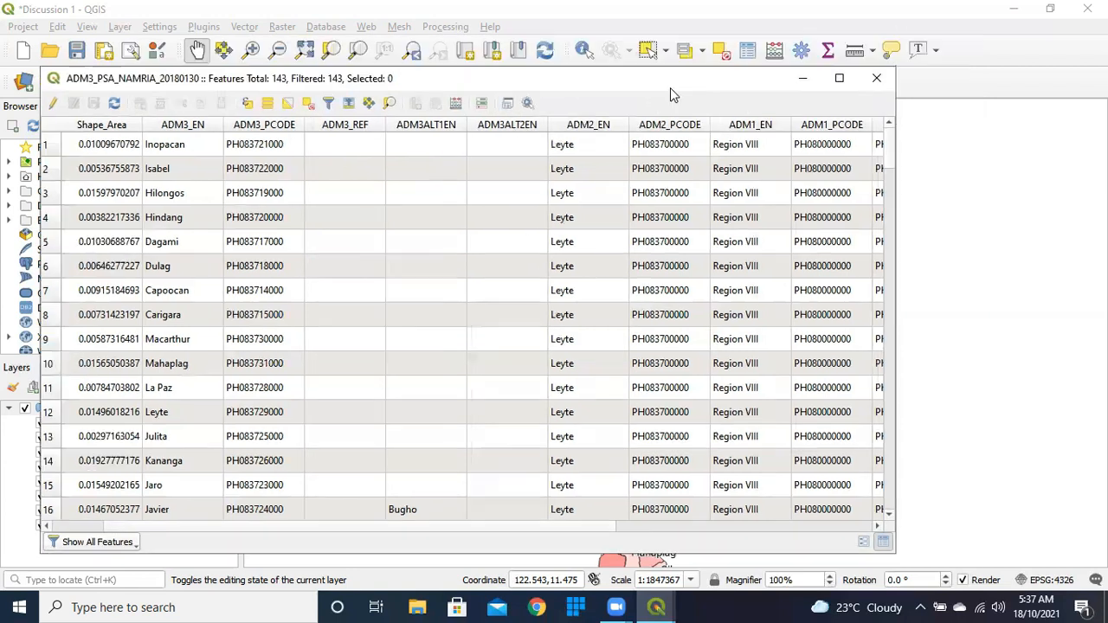
pyautogui.click(877, 79)
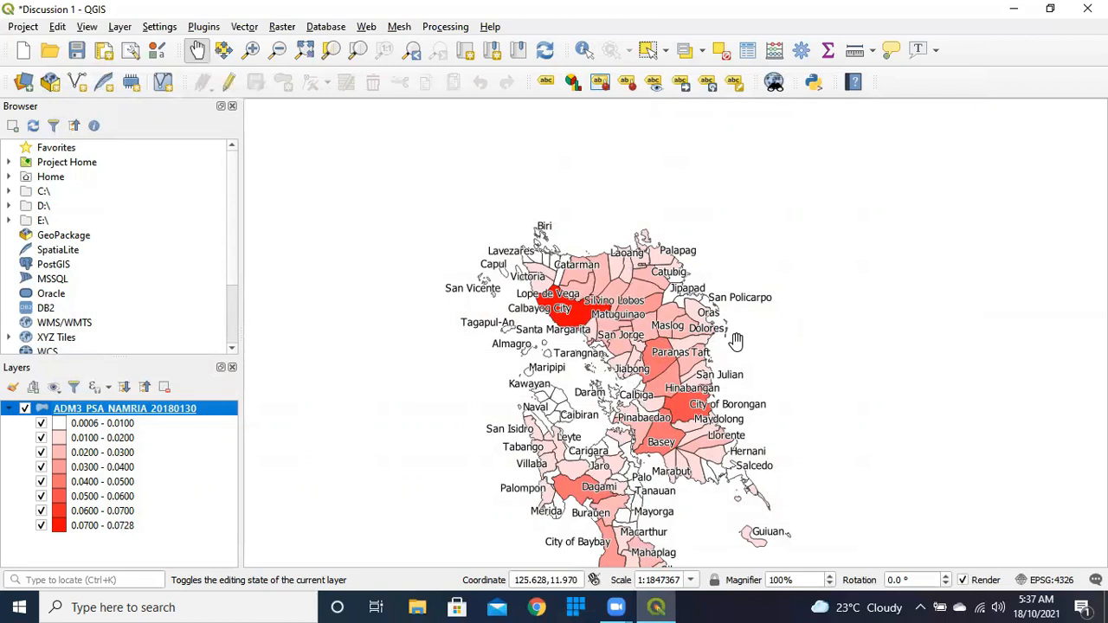
# Examine the Calbayog City polygon up close on the map and compare it with the surrounding municipalities.
pyautogui.scroll(1, 558, 336)
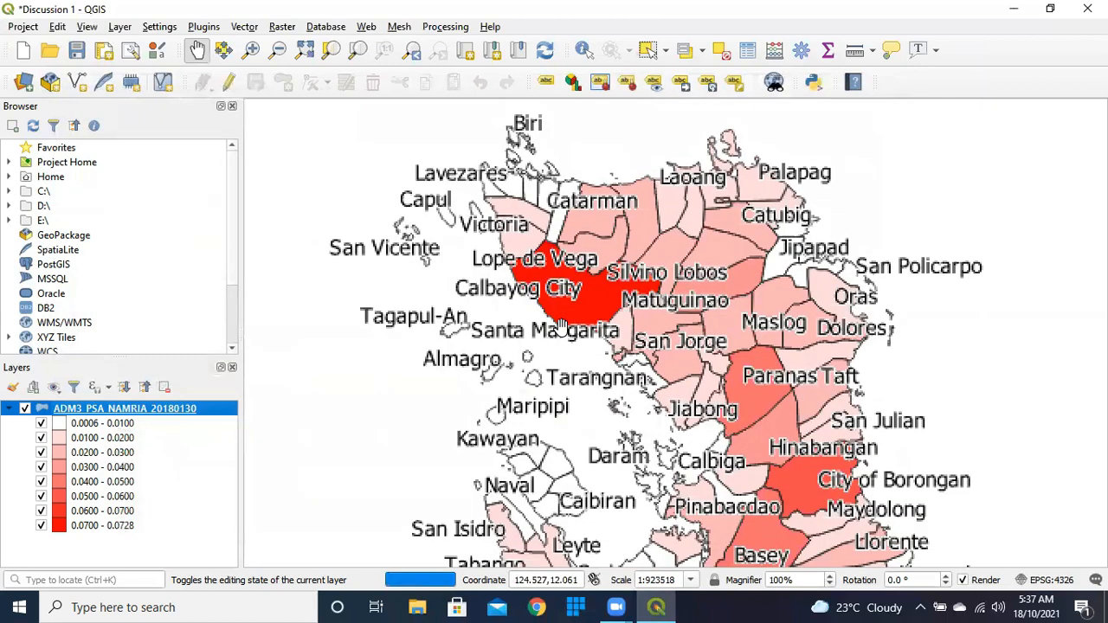
pyautogui.click(250, 50)
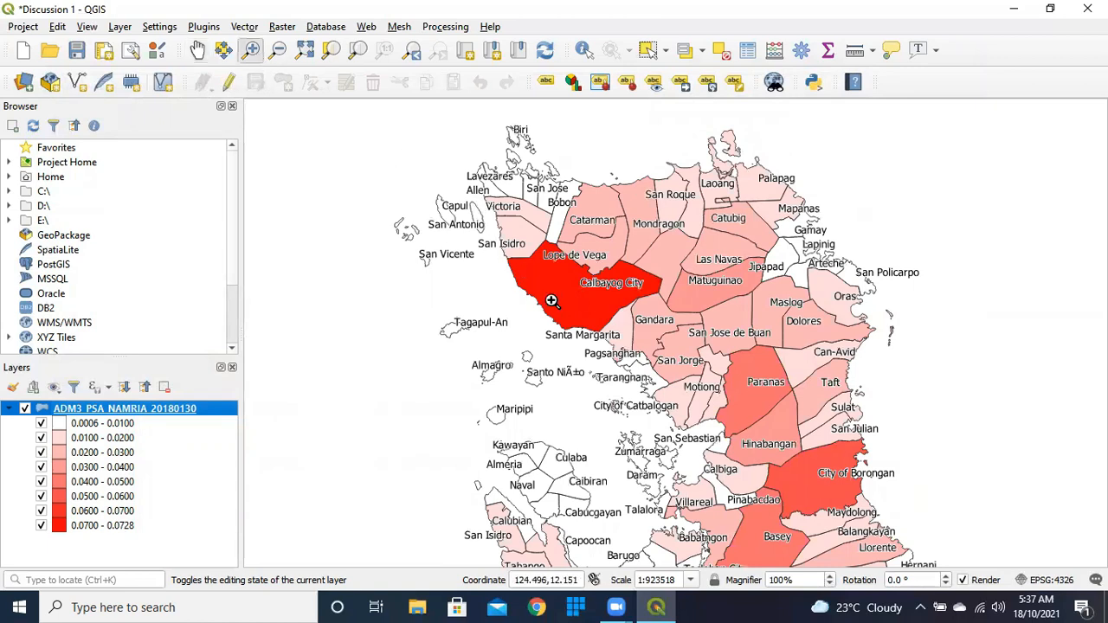
pyautogui.moveTo(501, 245); pyautogui.dragTo(673, 348)
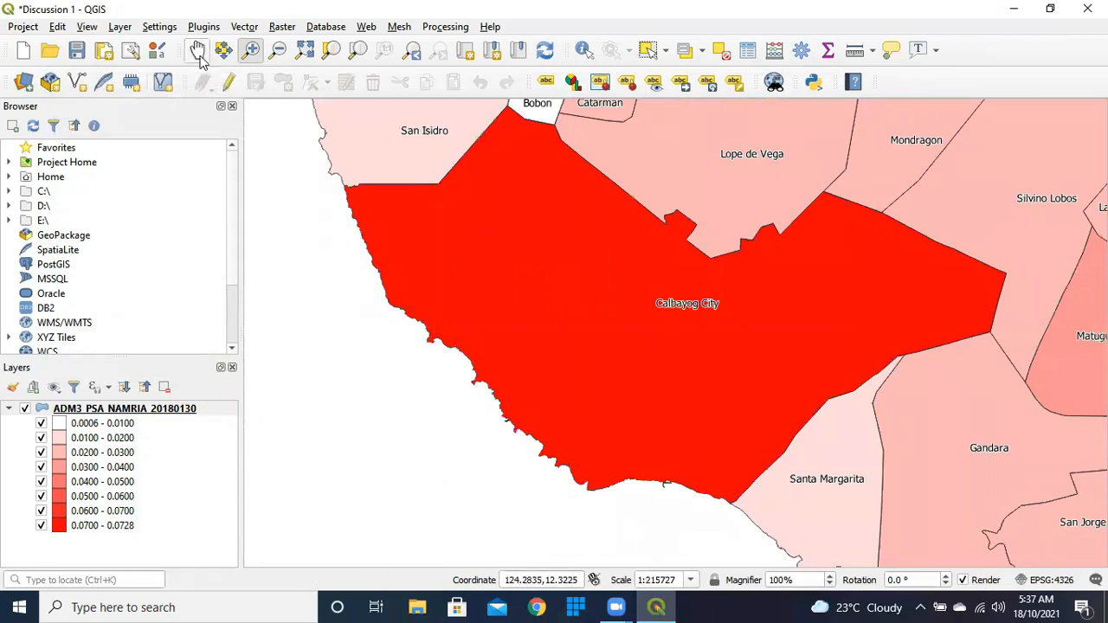
pyautogui.click(276, 50)
pyautogui.moveTo(322, 101); pyautogui.dragTo(1023, 531)
pyautogui.moveTo(353, 155); pyautogui.dragTo(1021, 463)
pyautogui.moveTo(395, 205); pyautogui.dragTo(935, 485)
pyautogui.moveTo(456, 223); pyautogui.dragTo(853, 415)
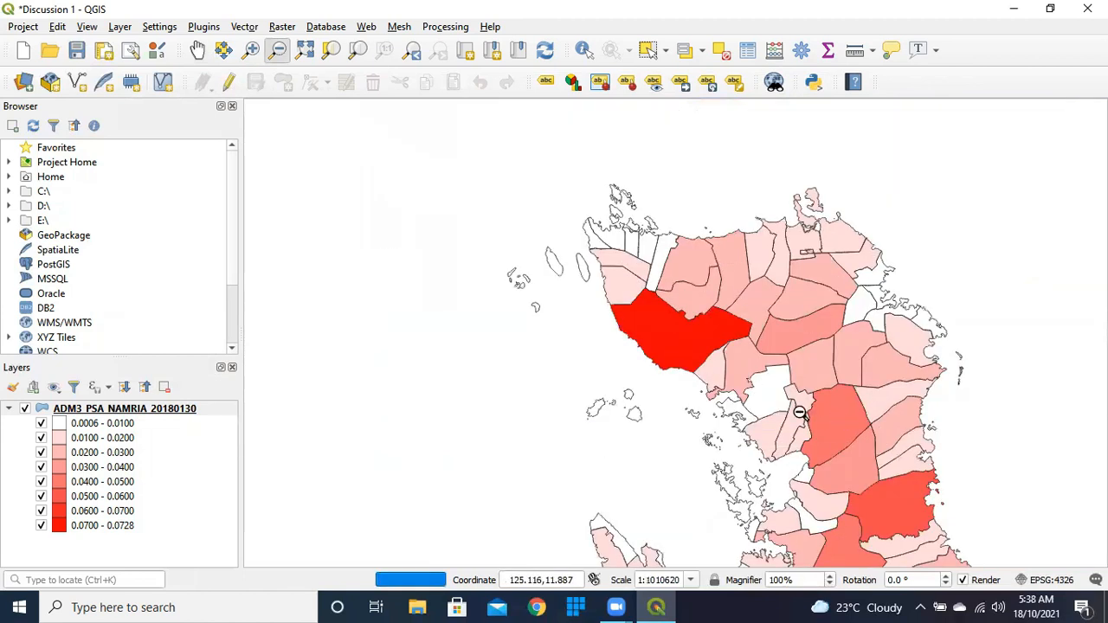
# Zoom in to Calbayog City and identify its polygon with the Identify Features tool.
pyautogui.click(251, 50)
pyautogui.moveTo(595, 288); pyautogui.dragTo(777, 392)
pyautogui.click(585, 50)
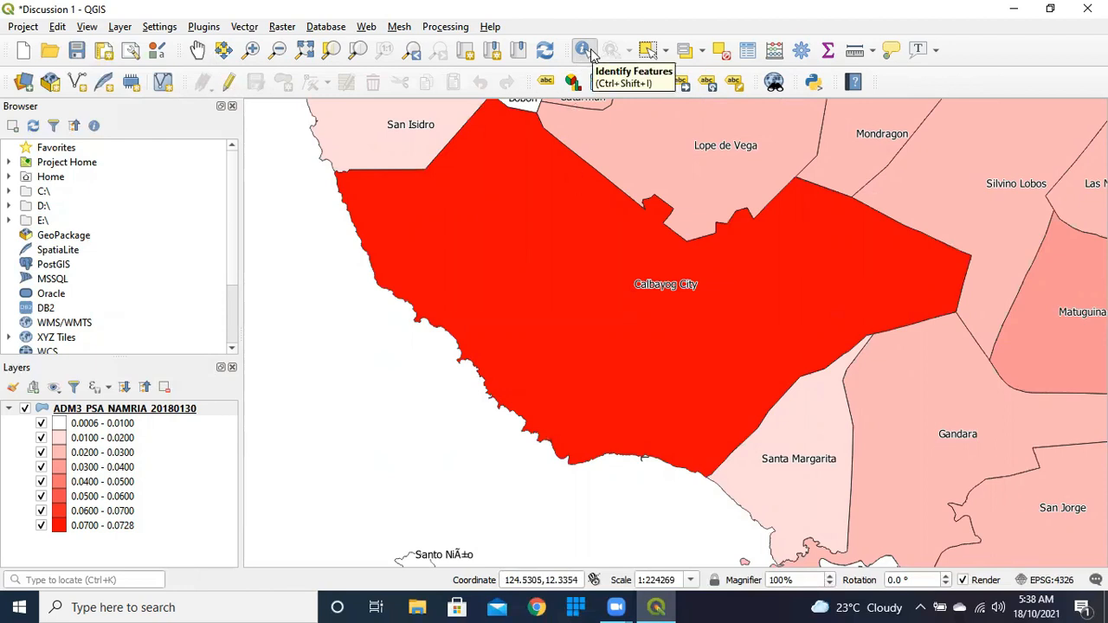
pyautogui.click(593, 226)
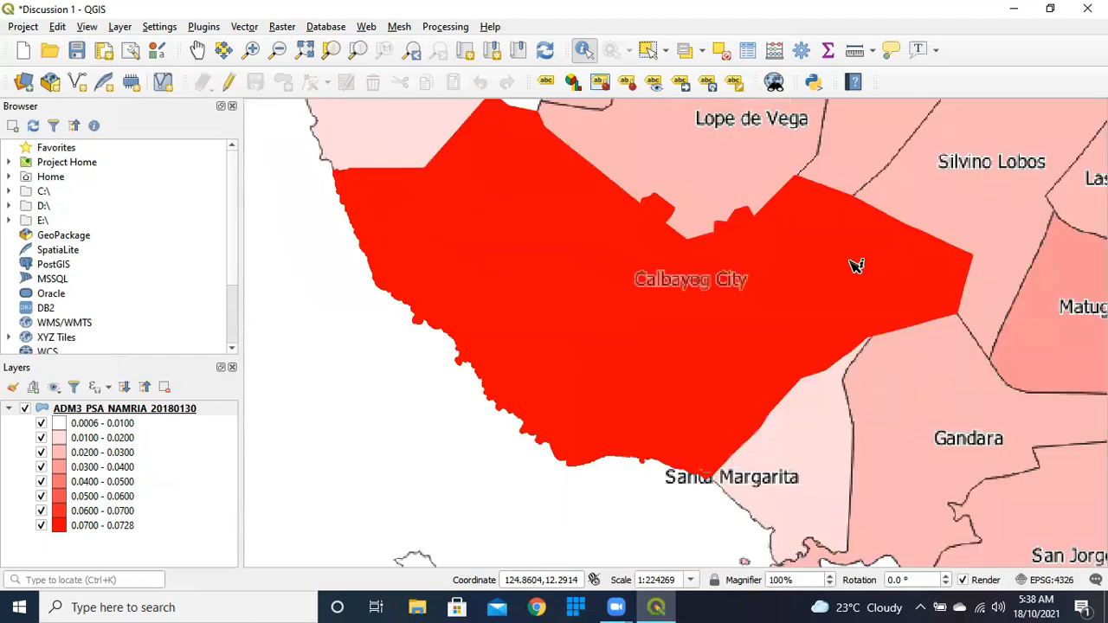
# Bring the whole Eastern Visayas region back into view to examine the graduated map.
pyautogui.scroll(-1, 854, 265)
pyautogui.click(197, 50)
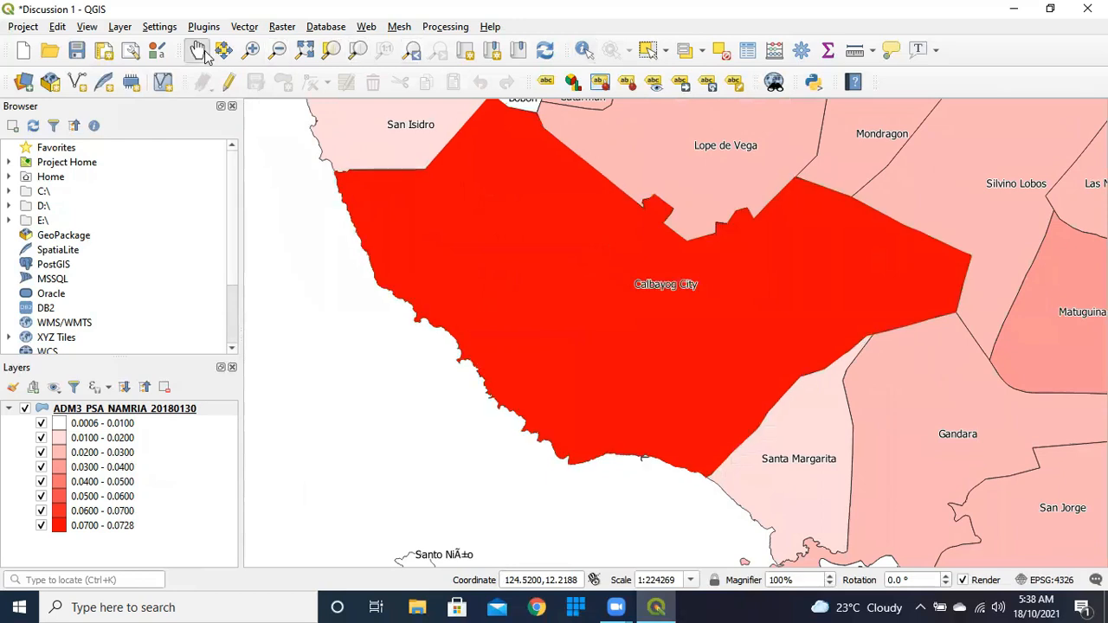
pyautogui.scroll(-5, 717, 318)
pyautogui.scroll(2, 716, 318)
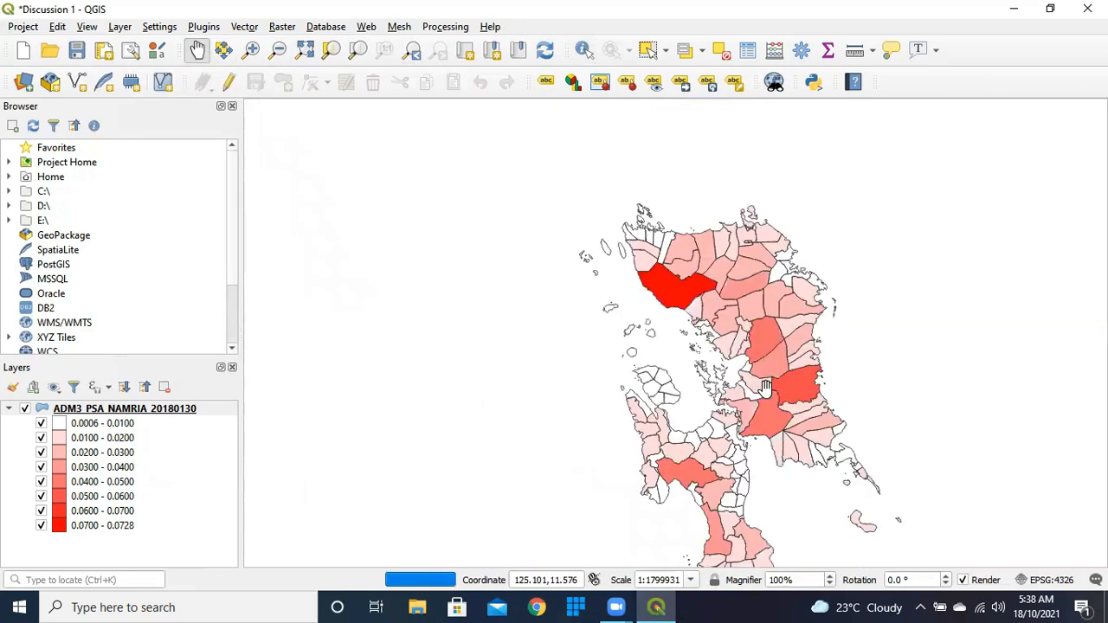
pyautogui.scroll(1, 793, 424)
pyautogui.scroll(-1, 780, 432)
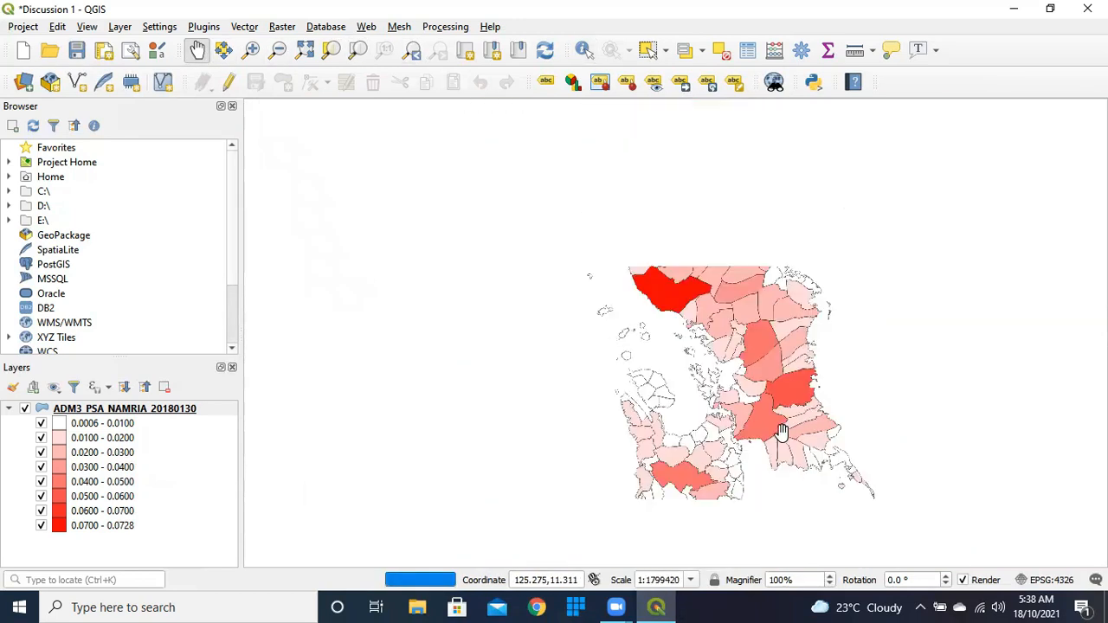
pyautogui.moveTo(748, 441); pyautogui.dragTo(728, 399)
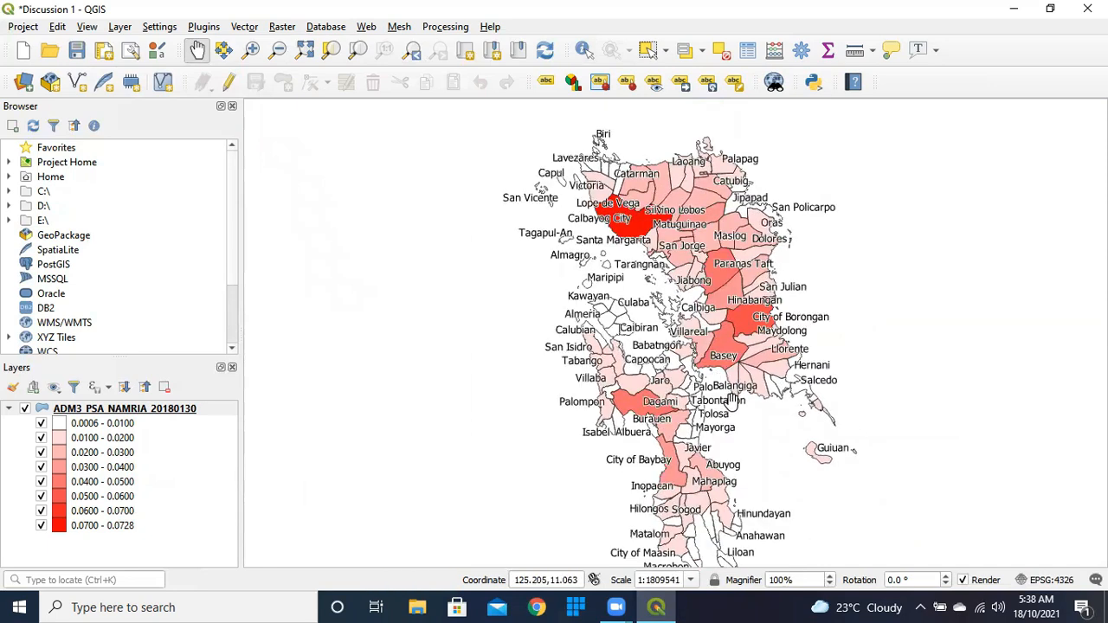
pyautogui.moveTo(733, 400); pyautogui.dragTo(734, 388)
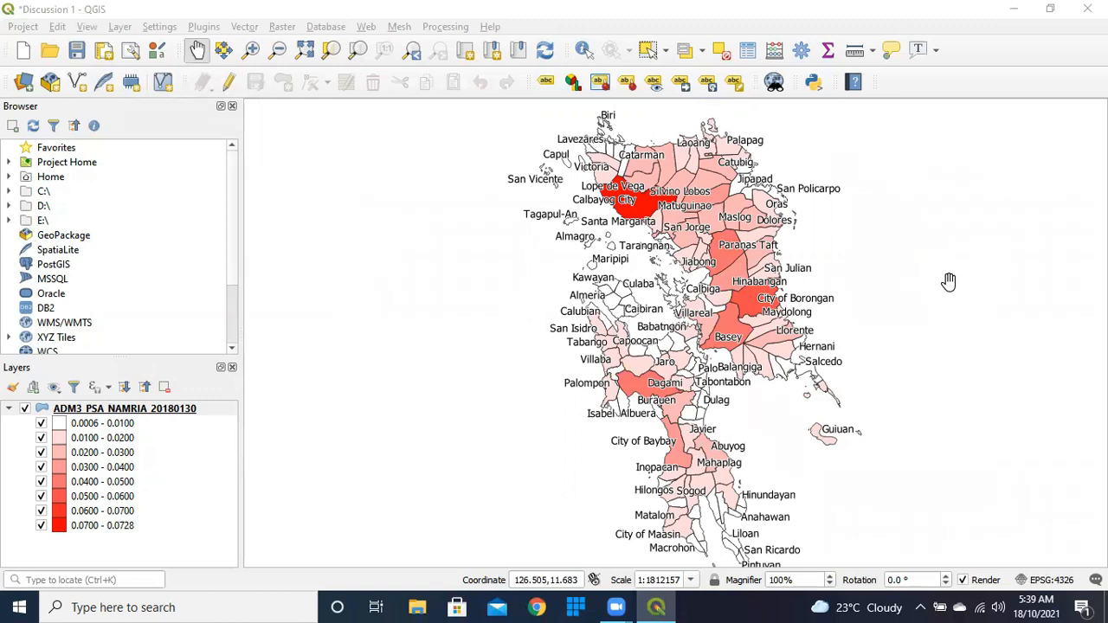
# Open the properties of the ADM3_PSA_NAMRIA_20180130 layer and classify its categorized symbology by the ADM2_EN column.
pyautogui.rightClick(160, 416)
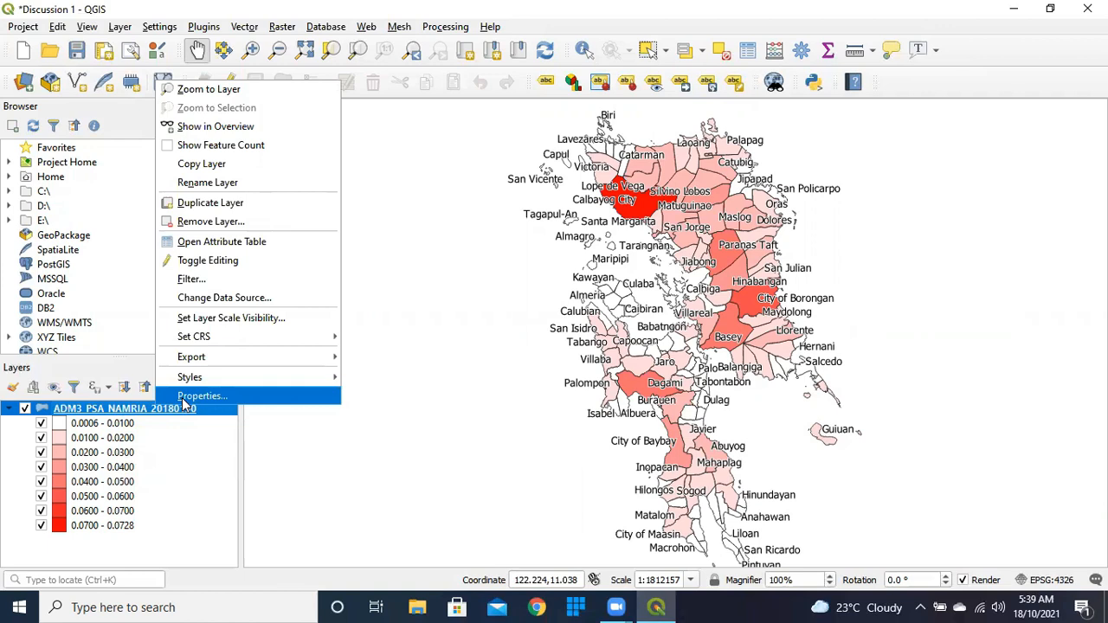
pyautogui.click(183, 398)
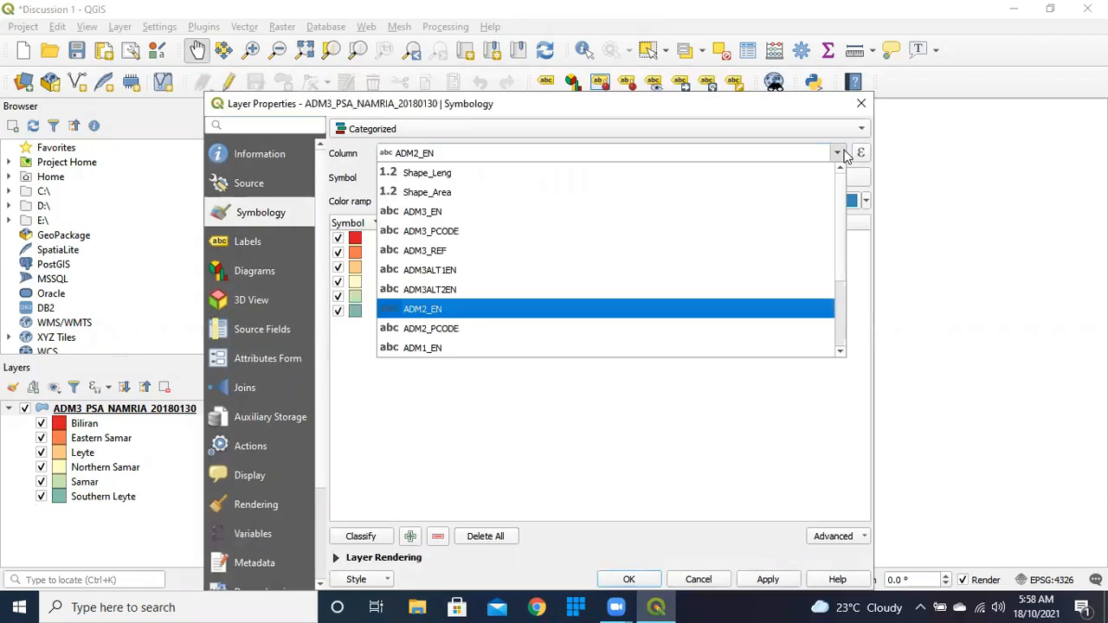
pyautogui.click(844, 153)
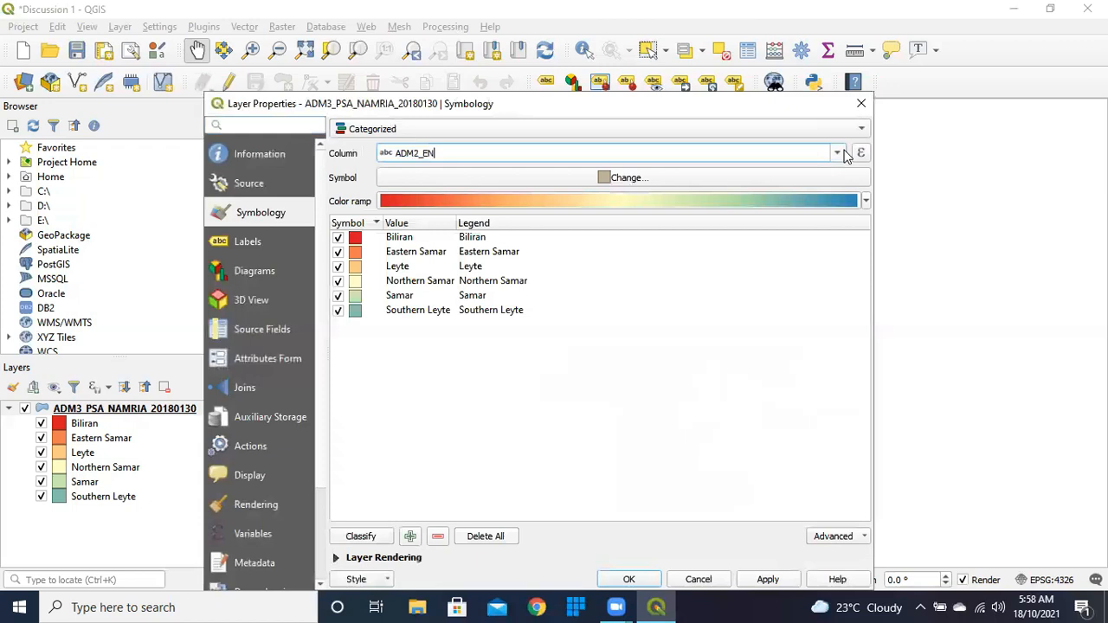
pyautogui.click(362, 535)
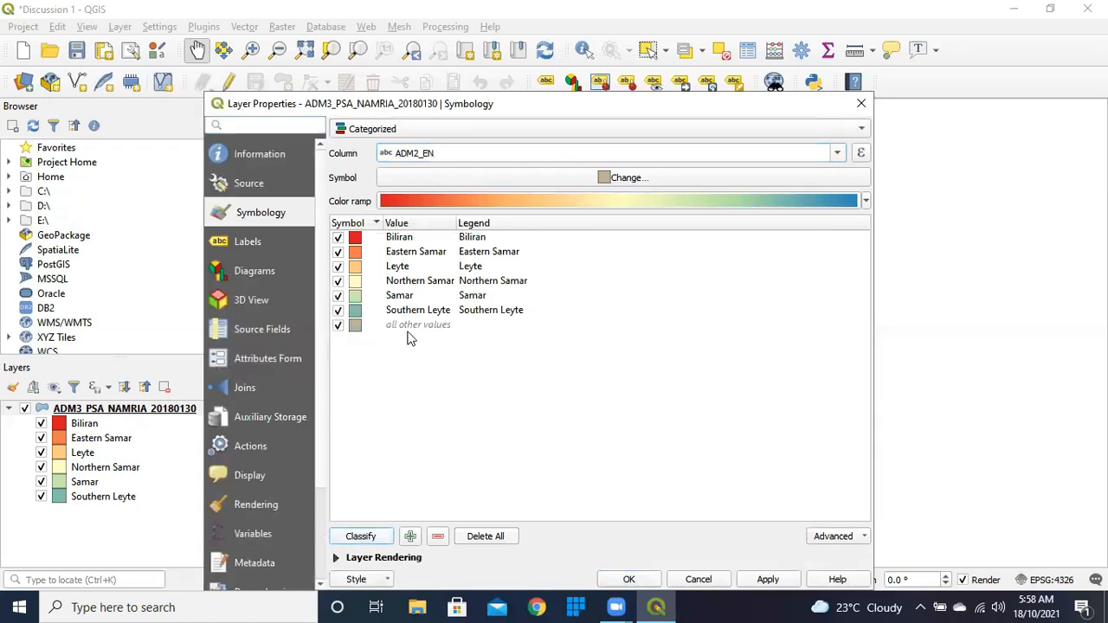
# Remove the "all other values" category and apply the categorized province style to the layer.
pyautogui.click(412, 325)
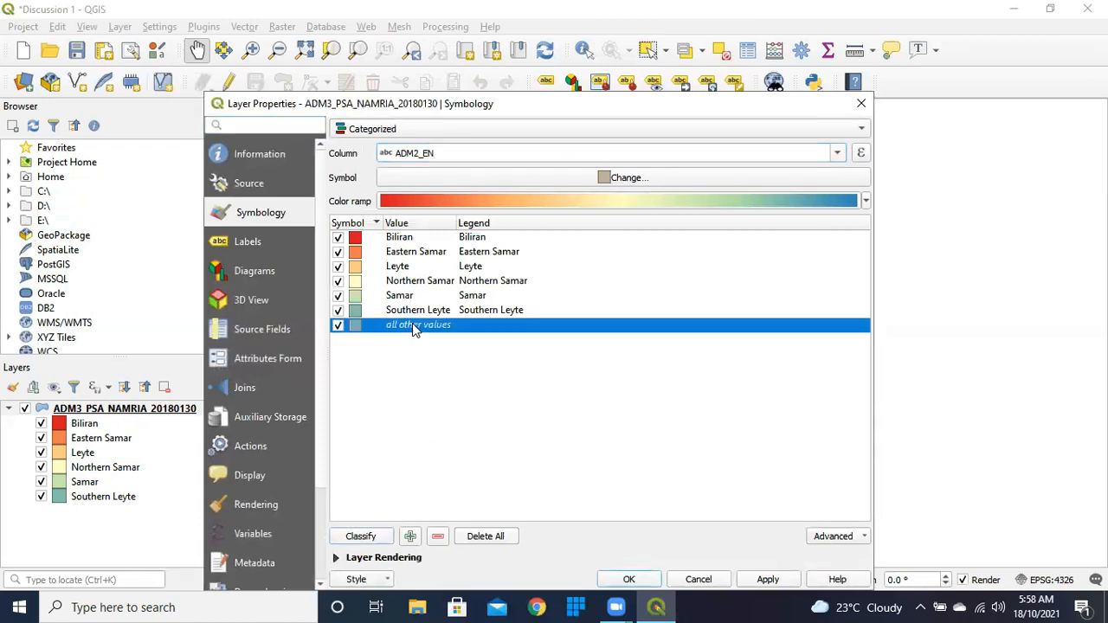
pyautogui.click(459, 369)
pyautogui.click(465, 333)
pyautogui.click(437, 538)
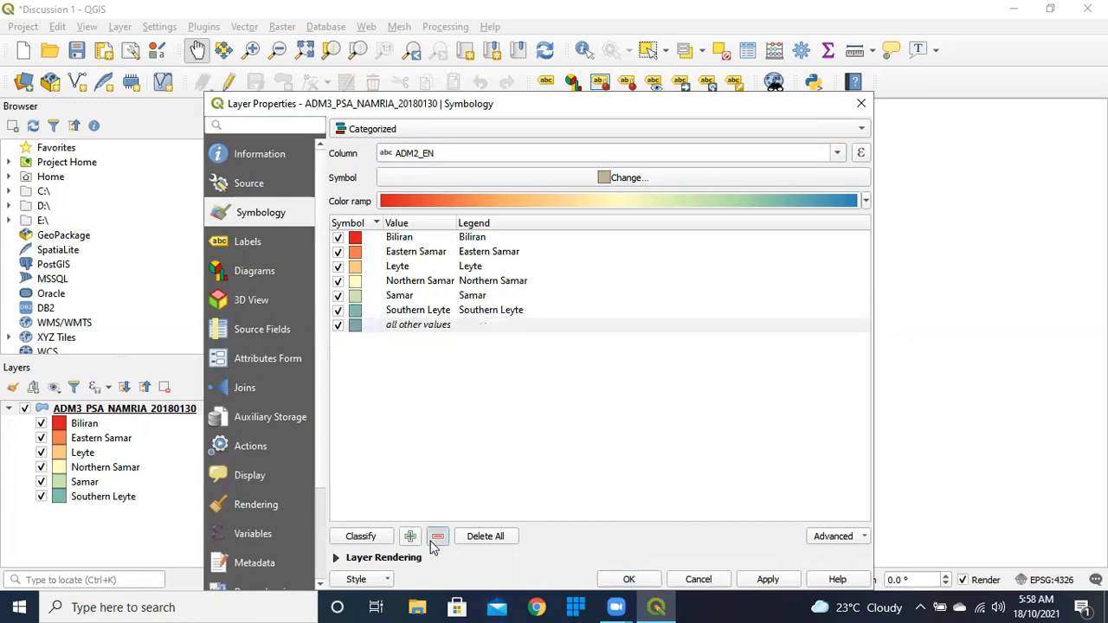
pyautogui.click(781, 582)
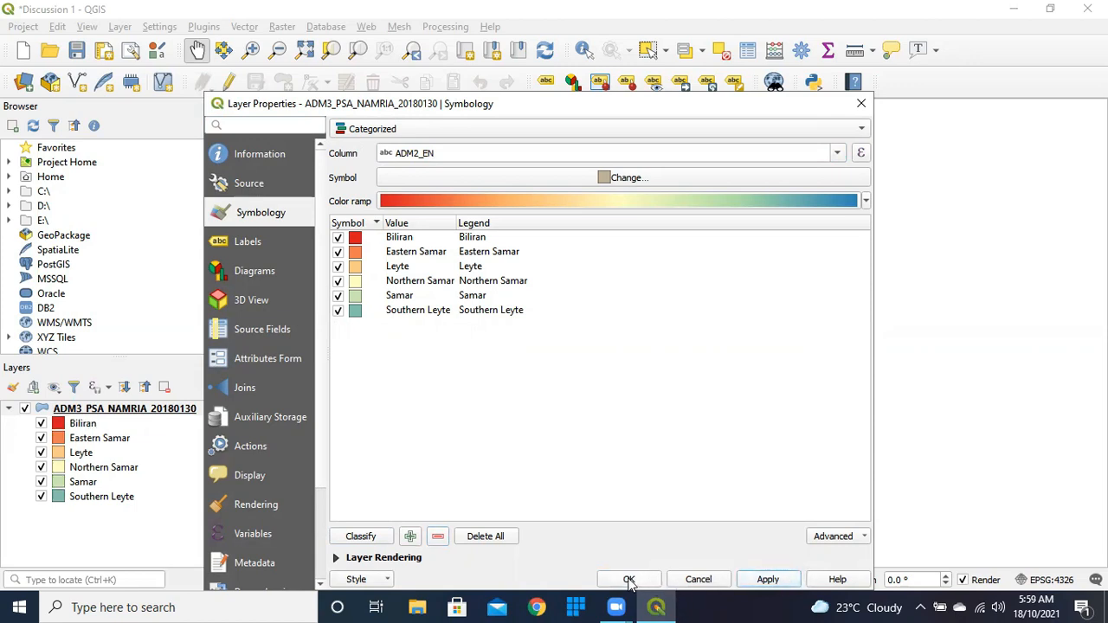
pyautogui.click(628, 579)
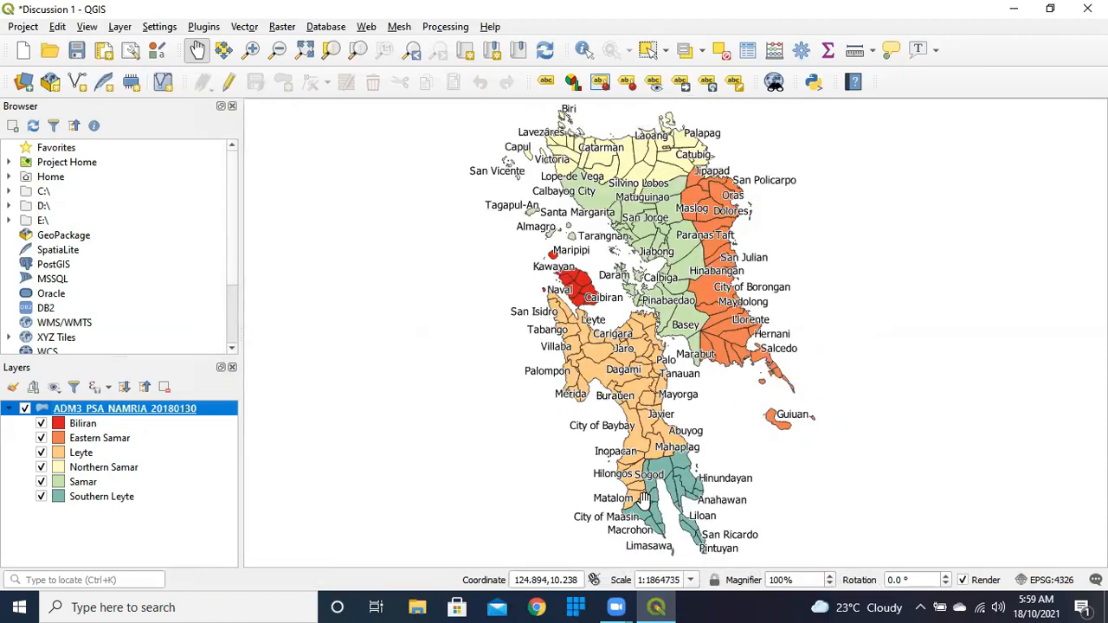
# Create a new print layout titled "Eastern Visayas Administrative Map".
pyautogui.click(26, 26)
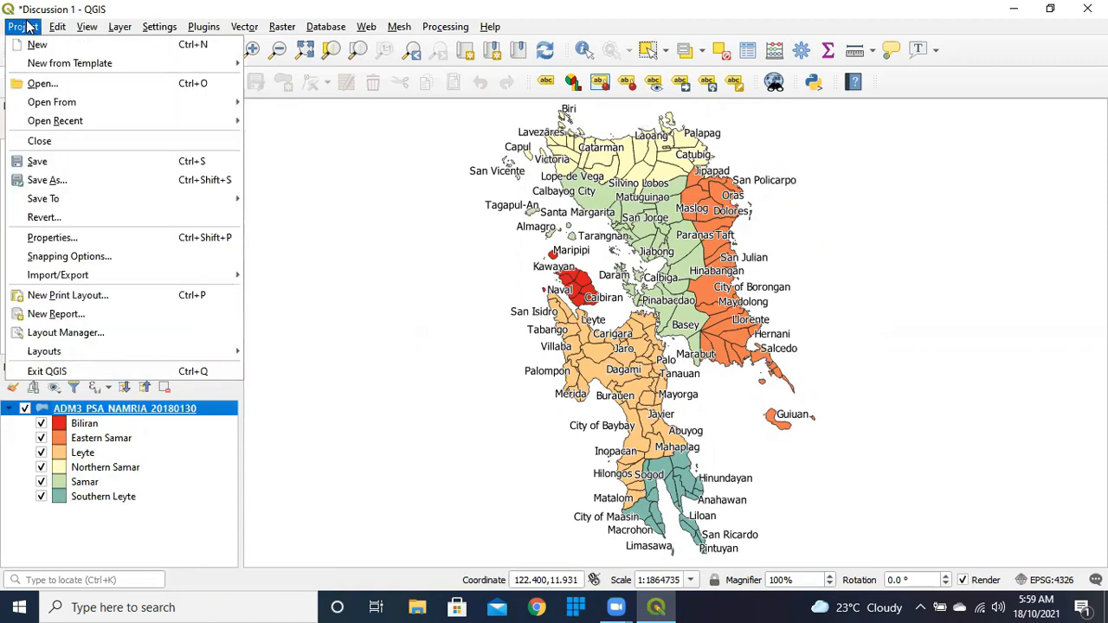
pyautogui.click(57, 296)
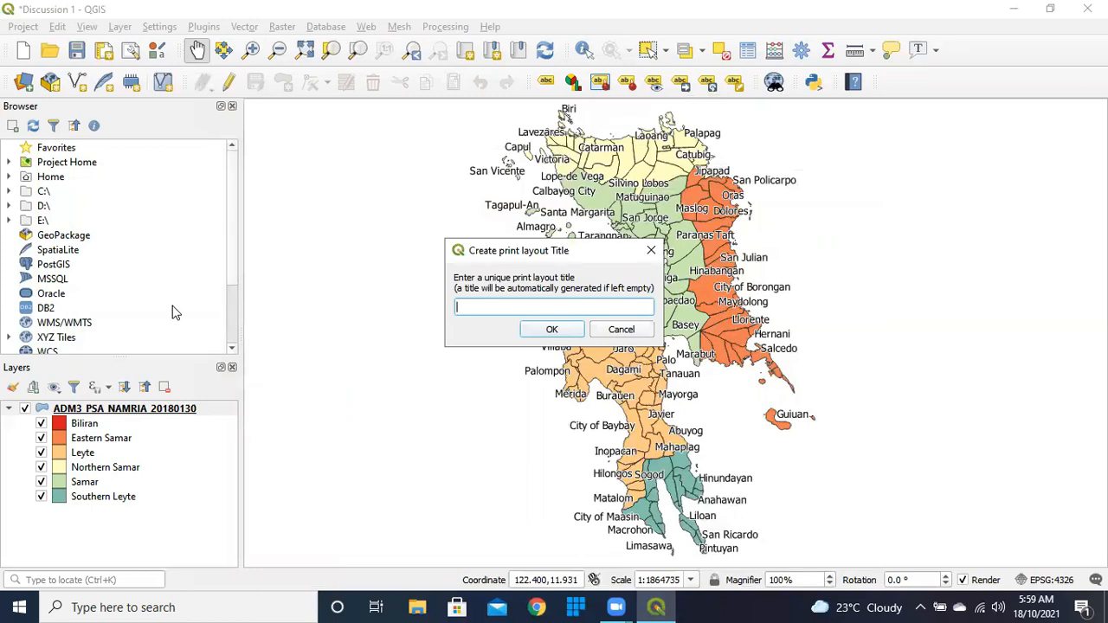
pyautogui.write('Eastern Visayas ADministrative Map')
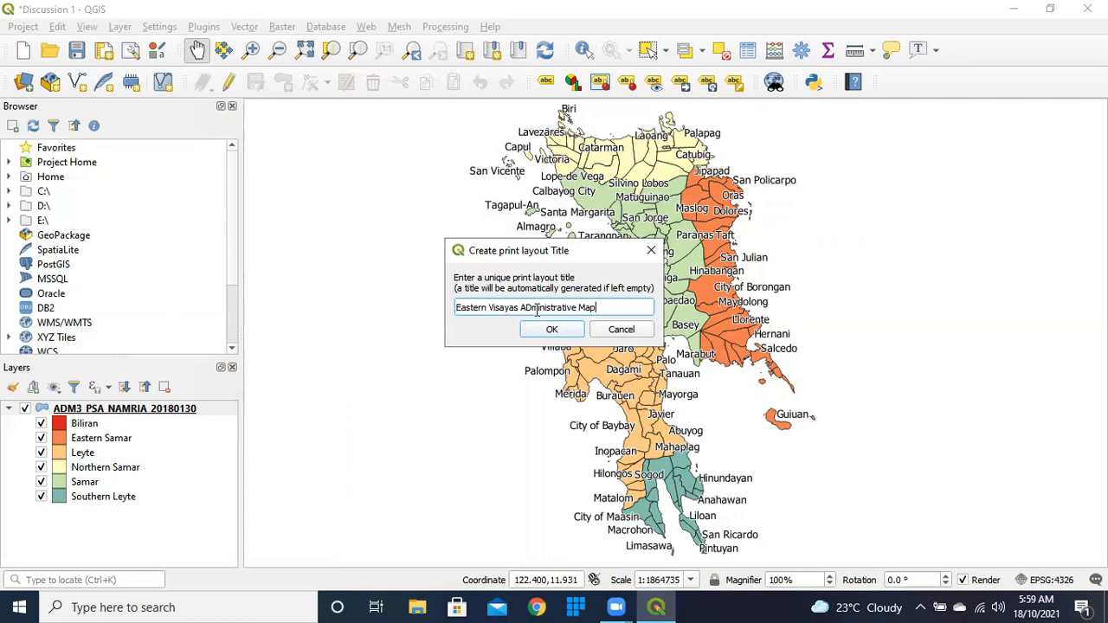
pyautogui.press('BackSpace')
pyautogui.write('d')
pyautogui.click(577, 332)
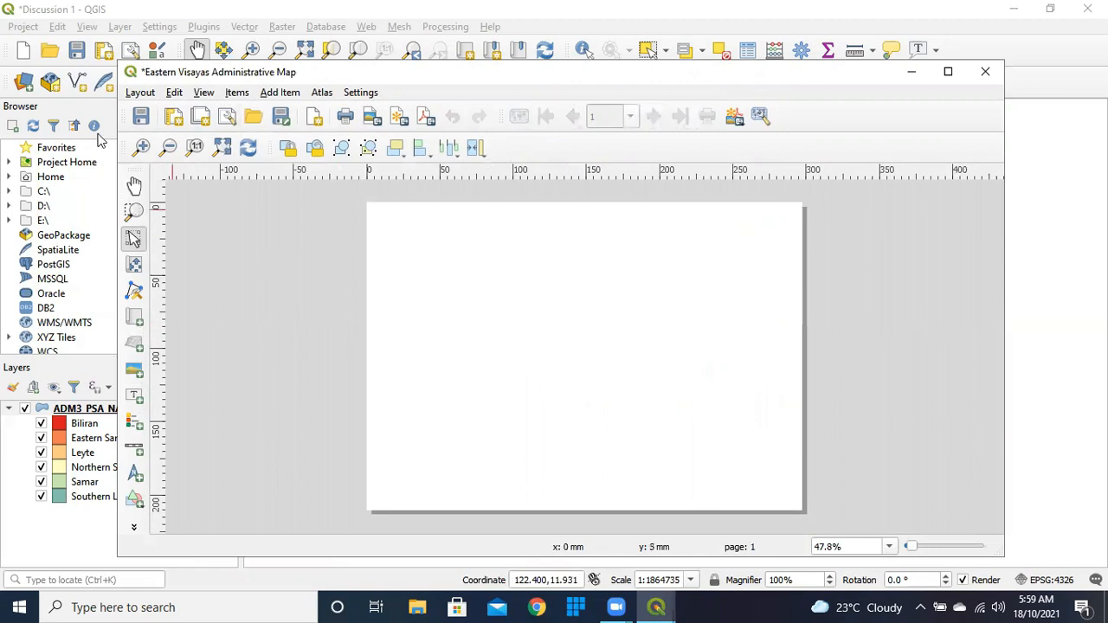
# Set the layout's page setup to A4 paper with portrait orientation.
pyautogui.click(138, 98)
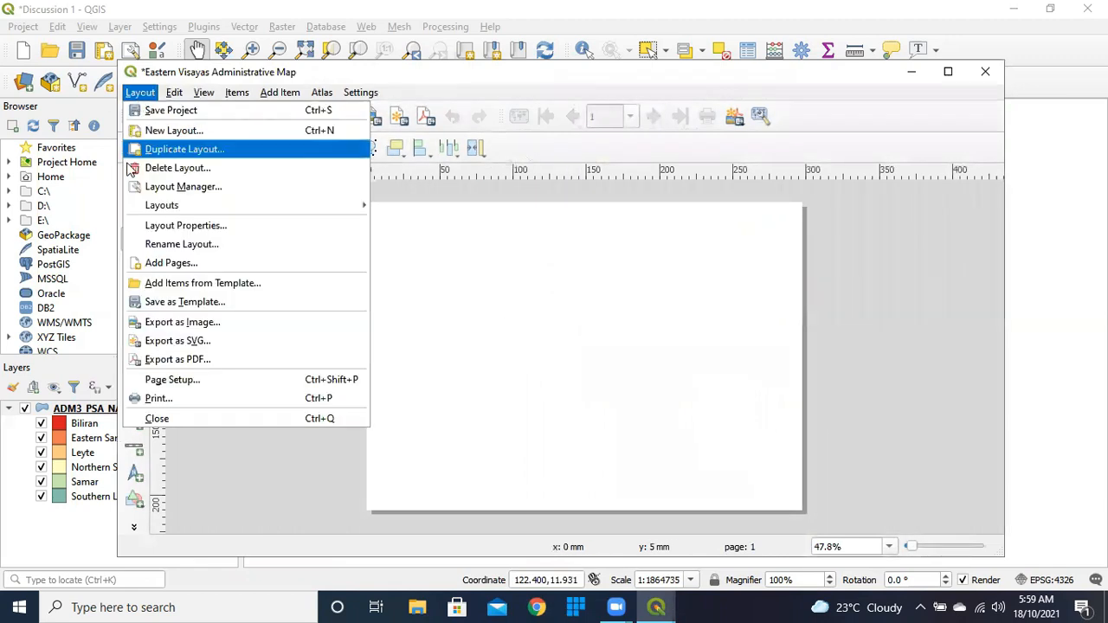
pyautogui.click(193, 379)
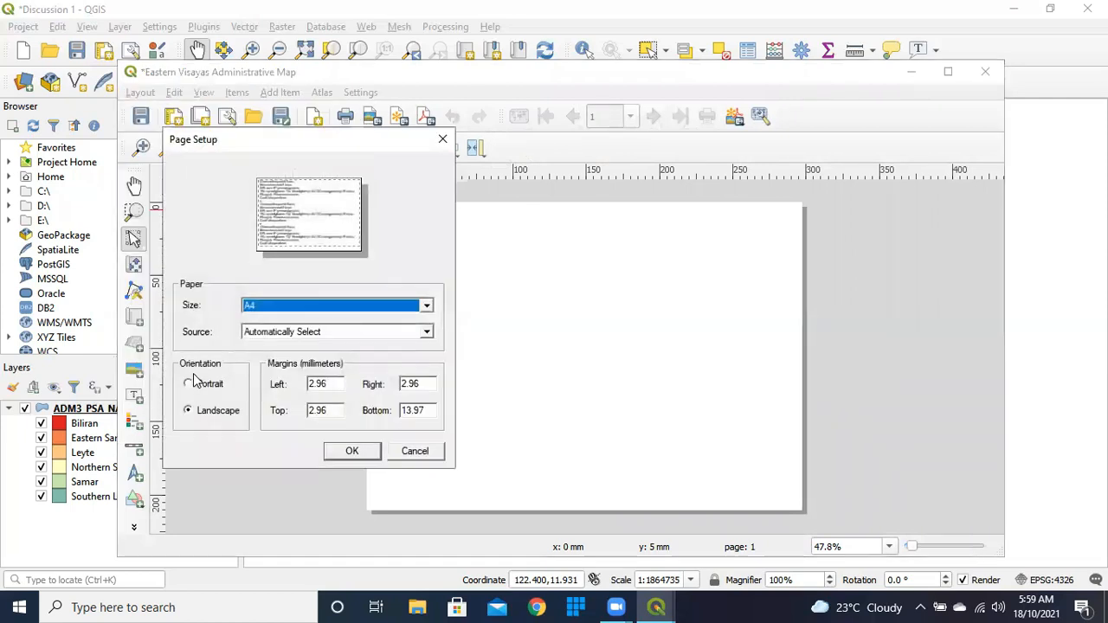
pyautogui.click(205, 384)
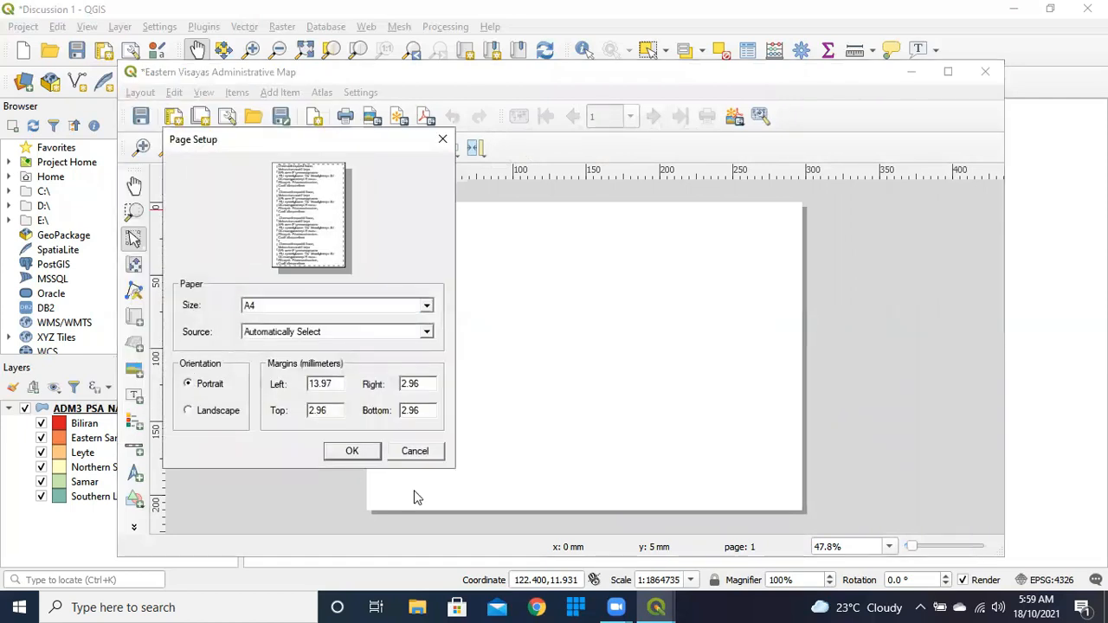
pyautogui.click(353, 452)
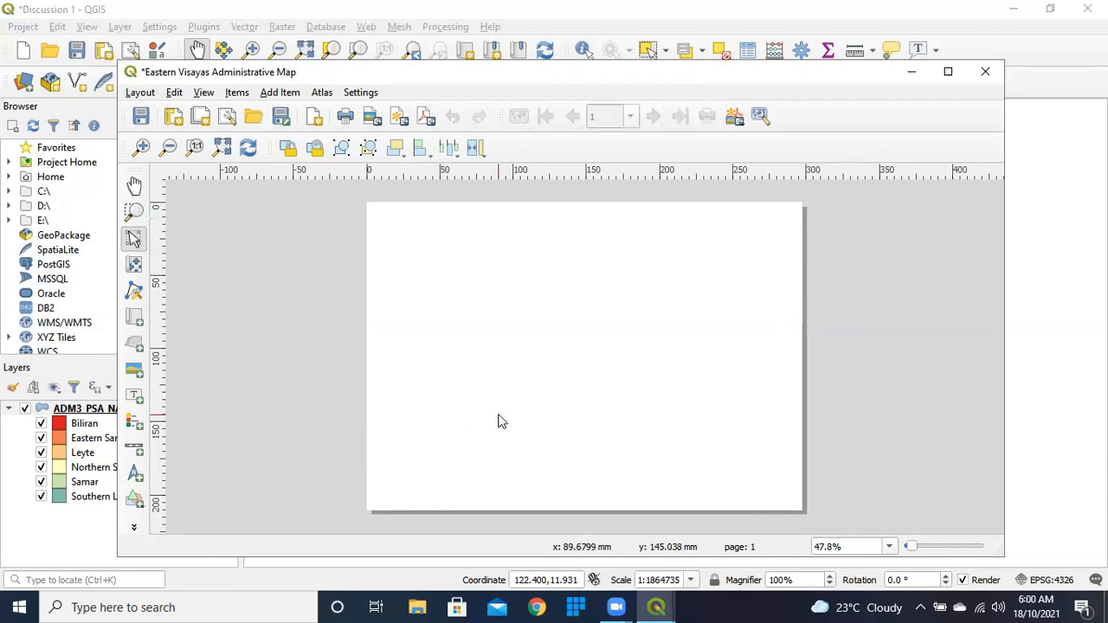
# Insert one A4 page in portrait orientation at the end of the layout.
pyautogui.click(314, 121)
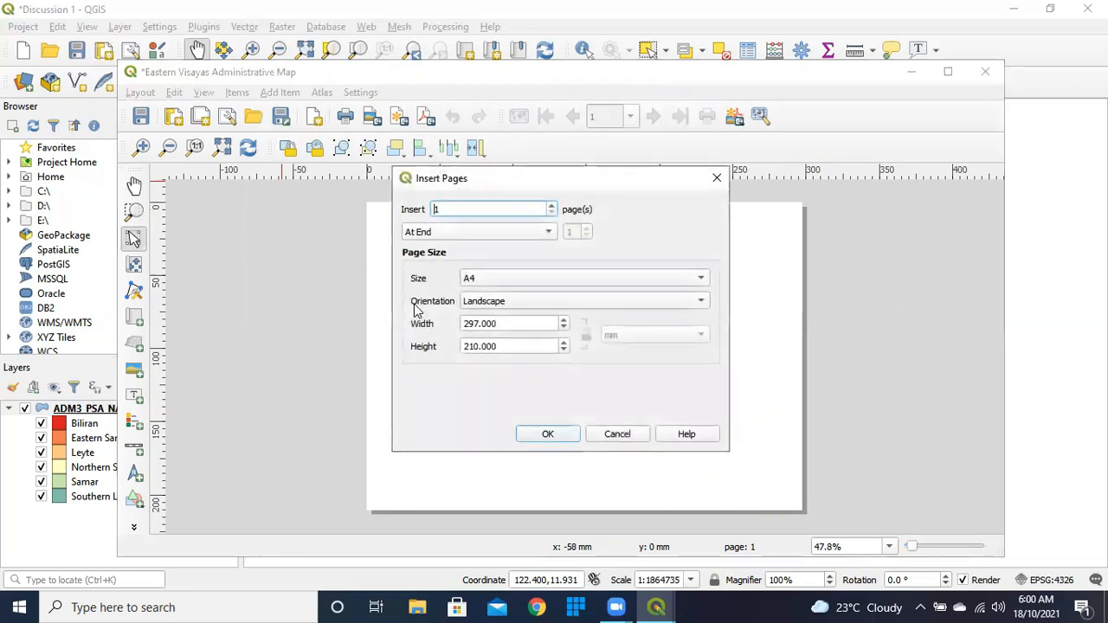
pyautogui.click(496, 303)
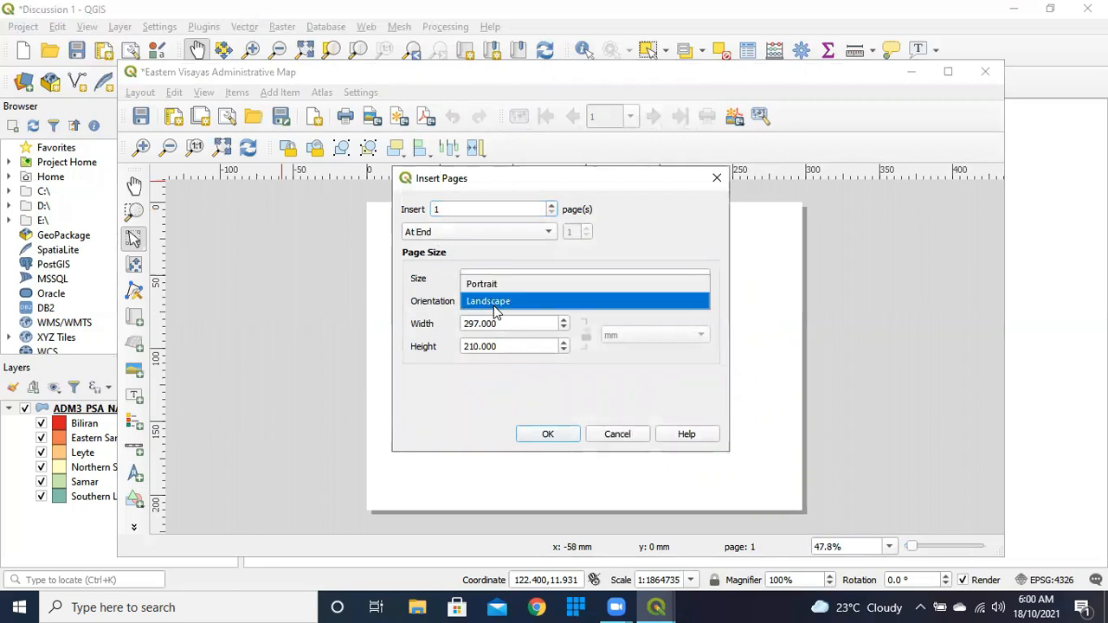
pyautogui.click(482, 287)
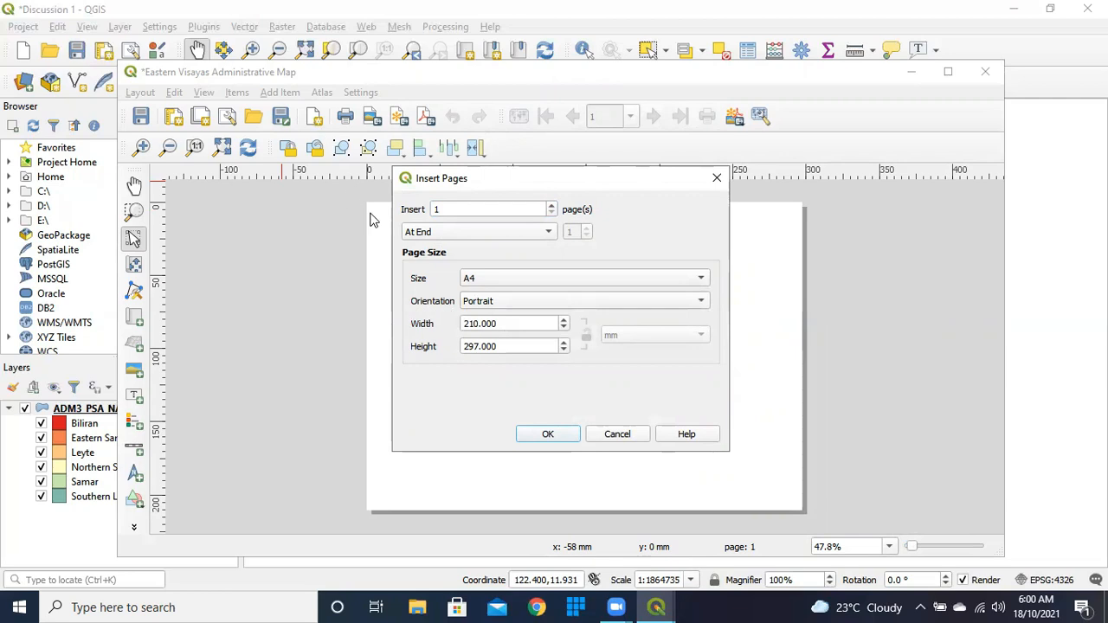
pyautogui.click(474, 304)
pyautogui.click(476, 302)
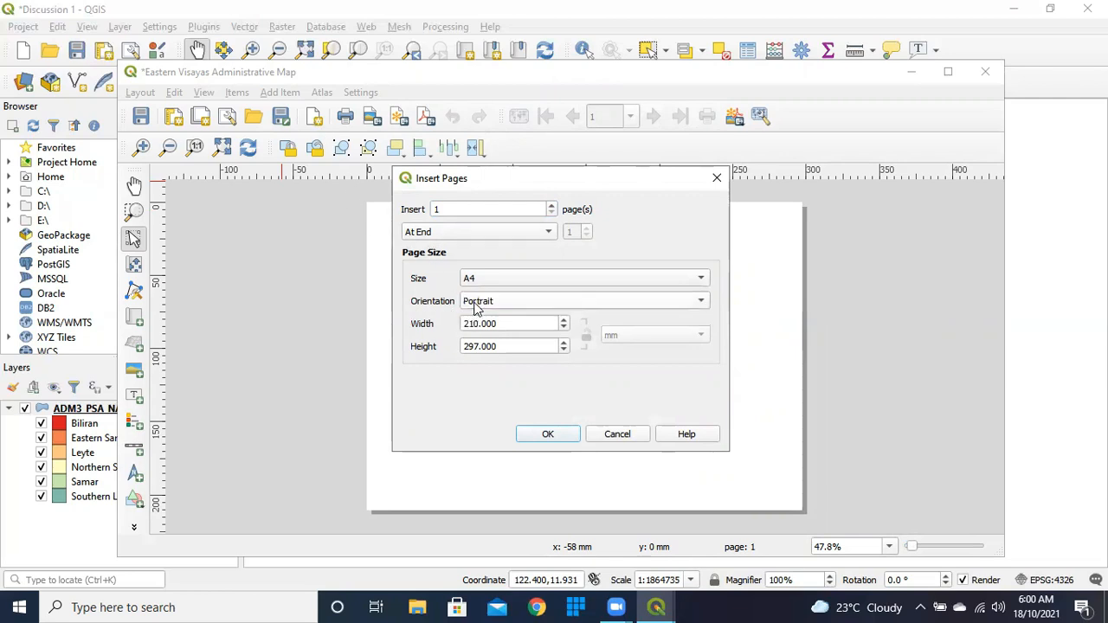
pyautogui.click(547, 436)
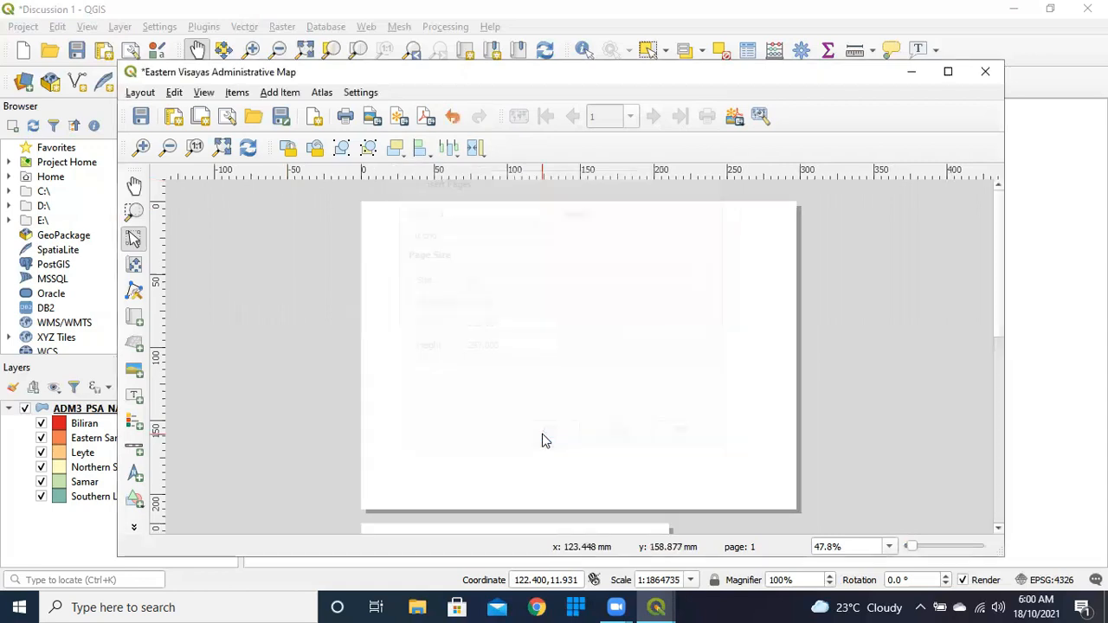
# Remove the original landscape page from the layout, keeping only the portrait page.
pyautogui.scroll(-3, 546, 440)
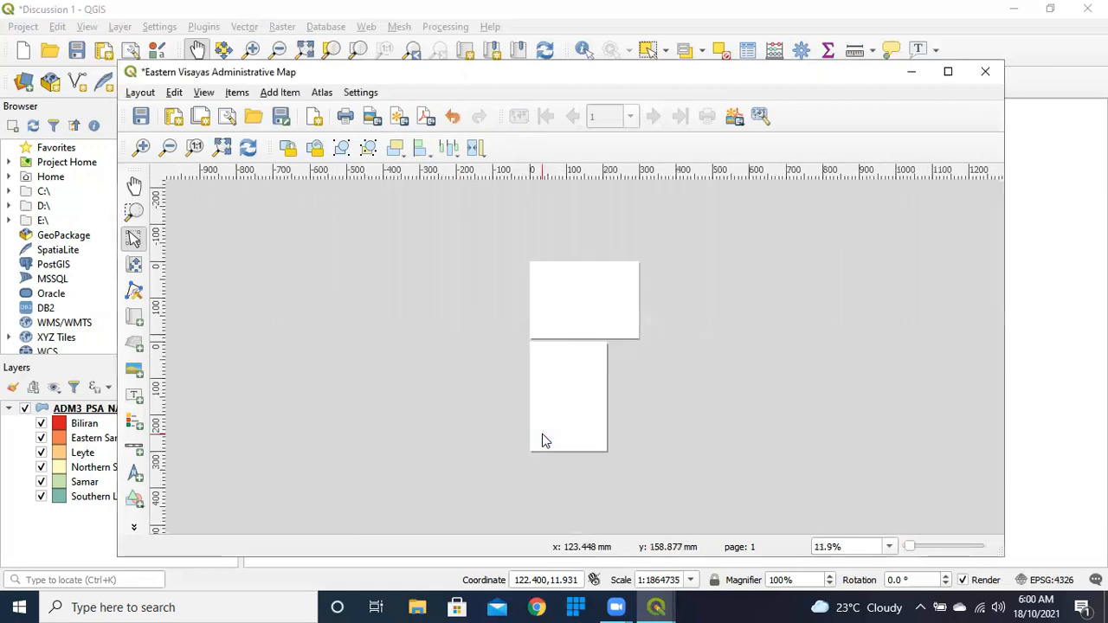
pyautogui.rightClick(578, 300)
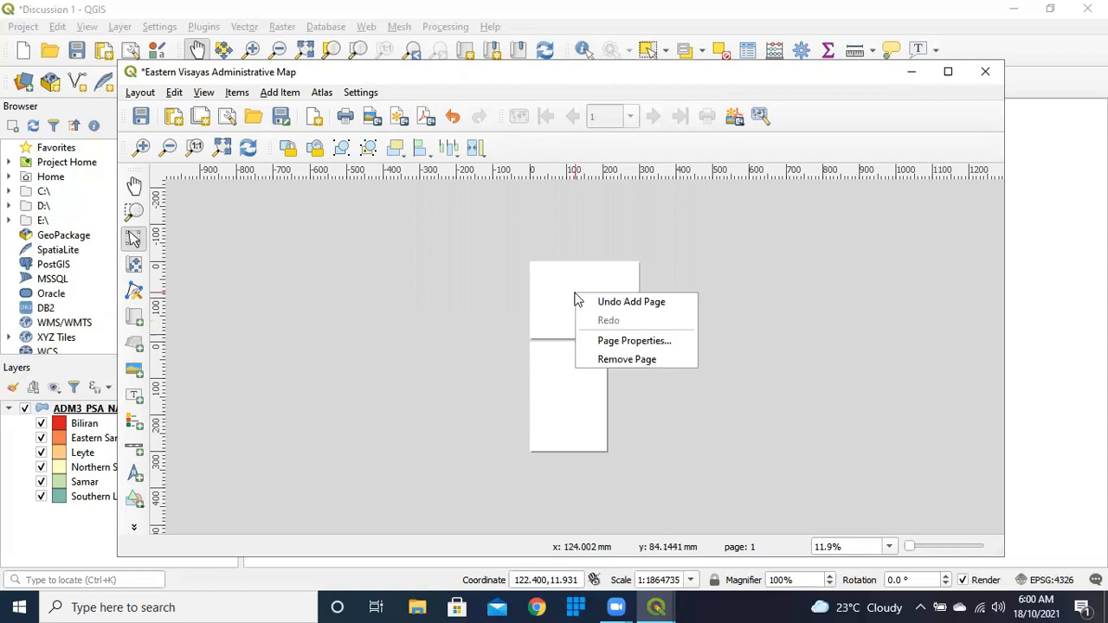
pyautogui.click(609, 362)
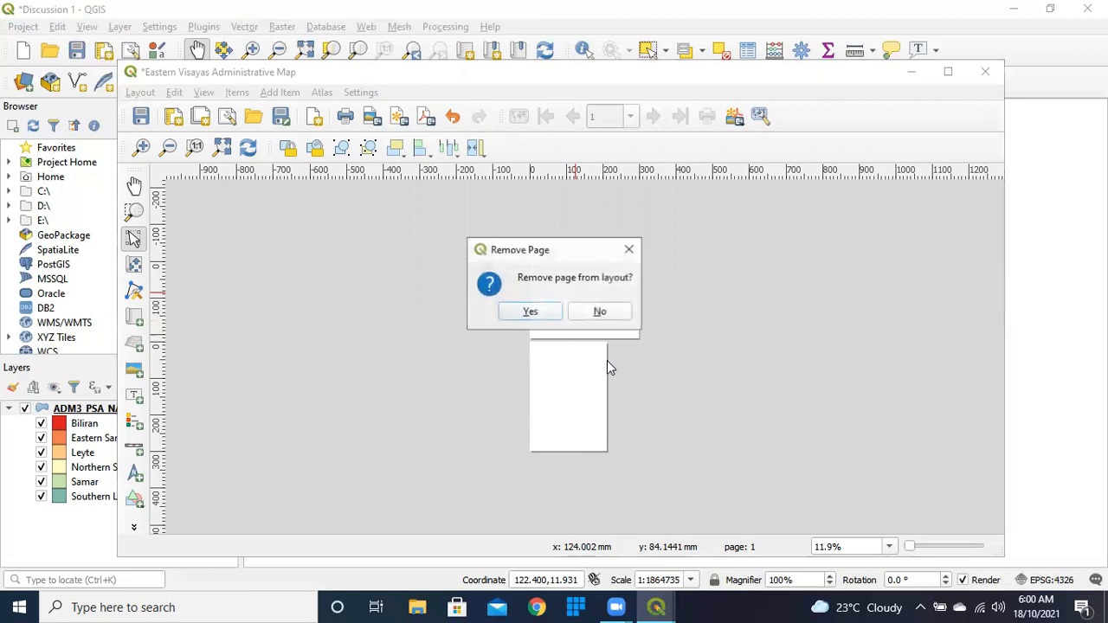
pyautogui.click(530, 313)
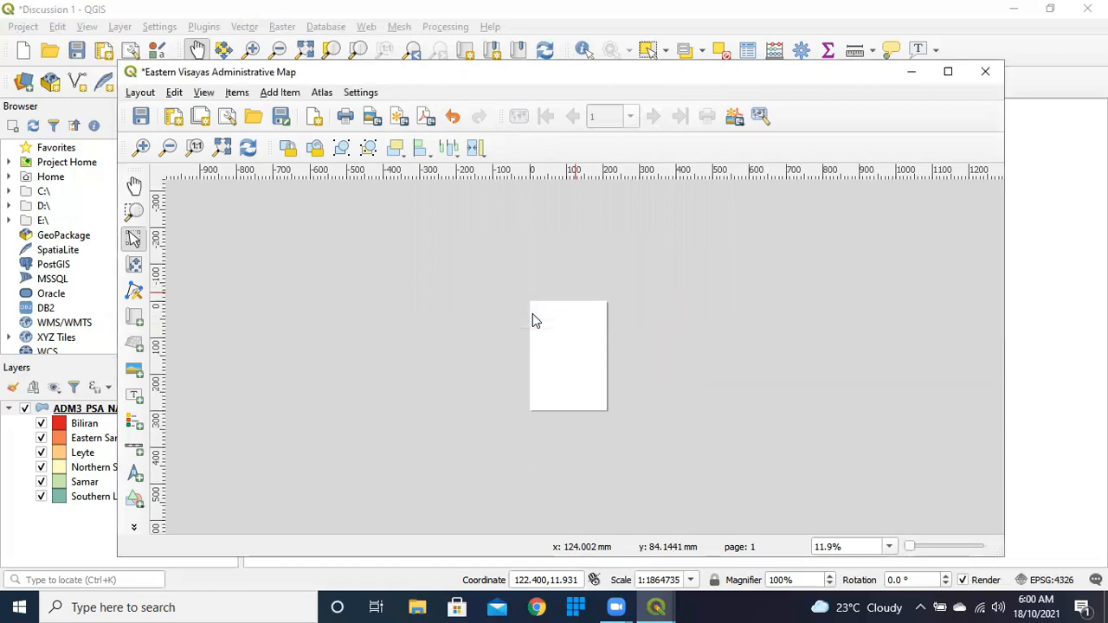
pyautogui.click(629, 606)
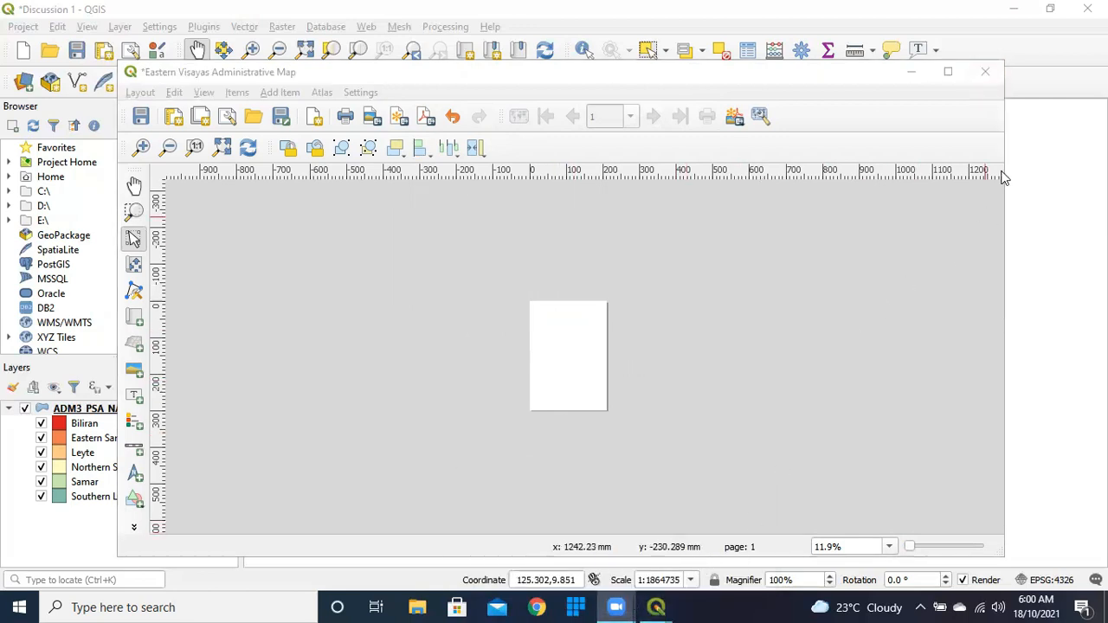
pyautogui.click(1073, 82)
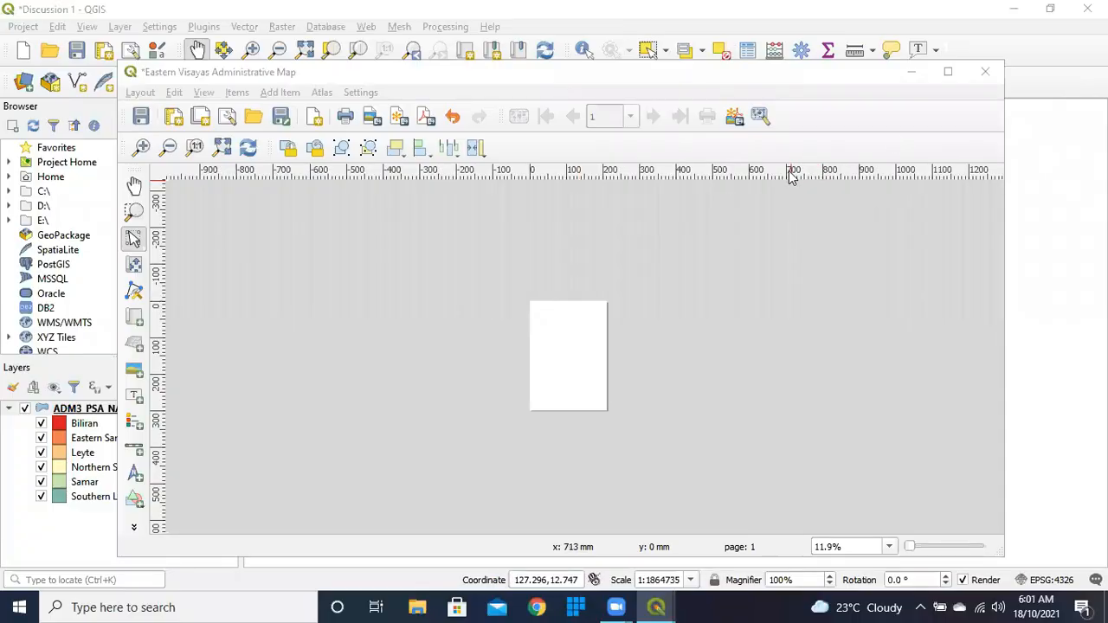
# Add a map item covering most of the portrait page, leaving a margin on every side.
pyautogui.click(284, 93)
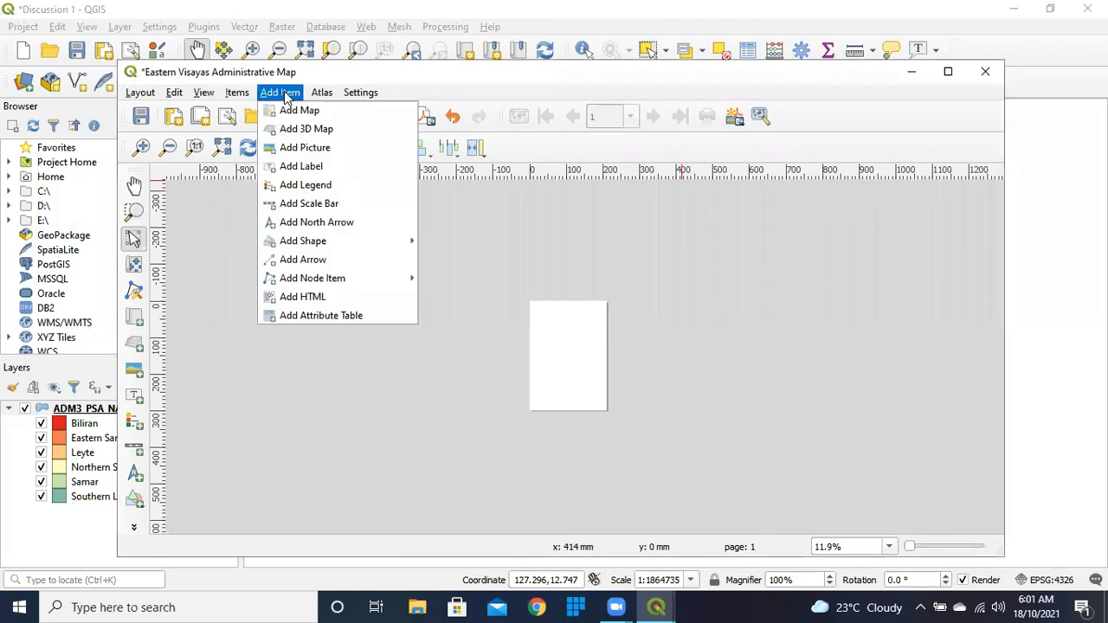
pyautogui.click(287, 111)
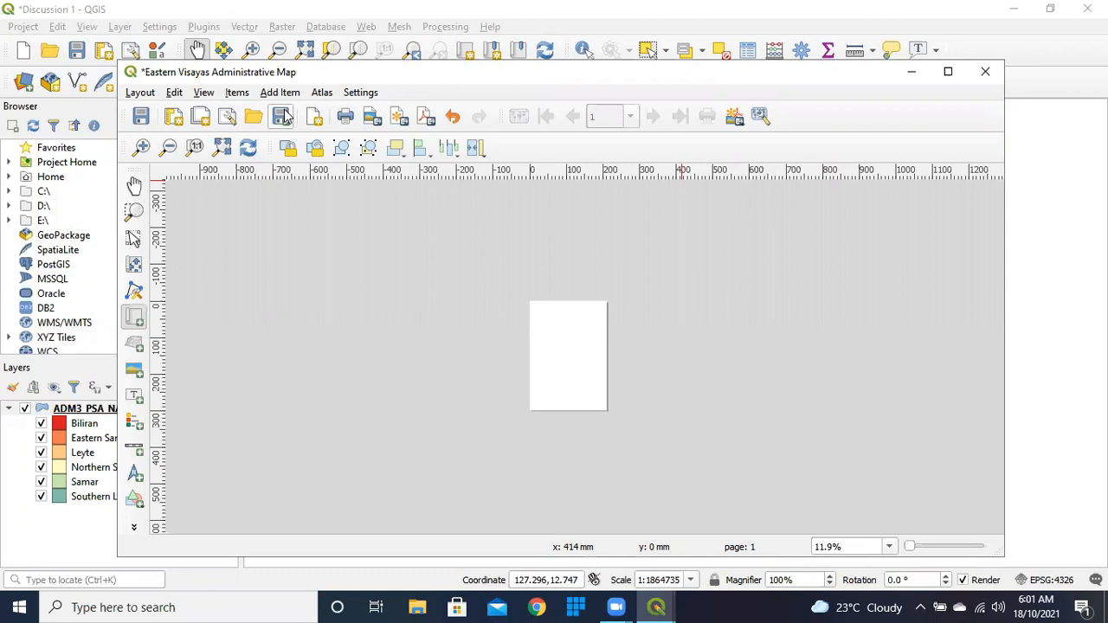
pyautogui.moveTo(537, 312); pyautogui.dragTo(596, 400)
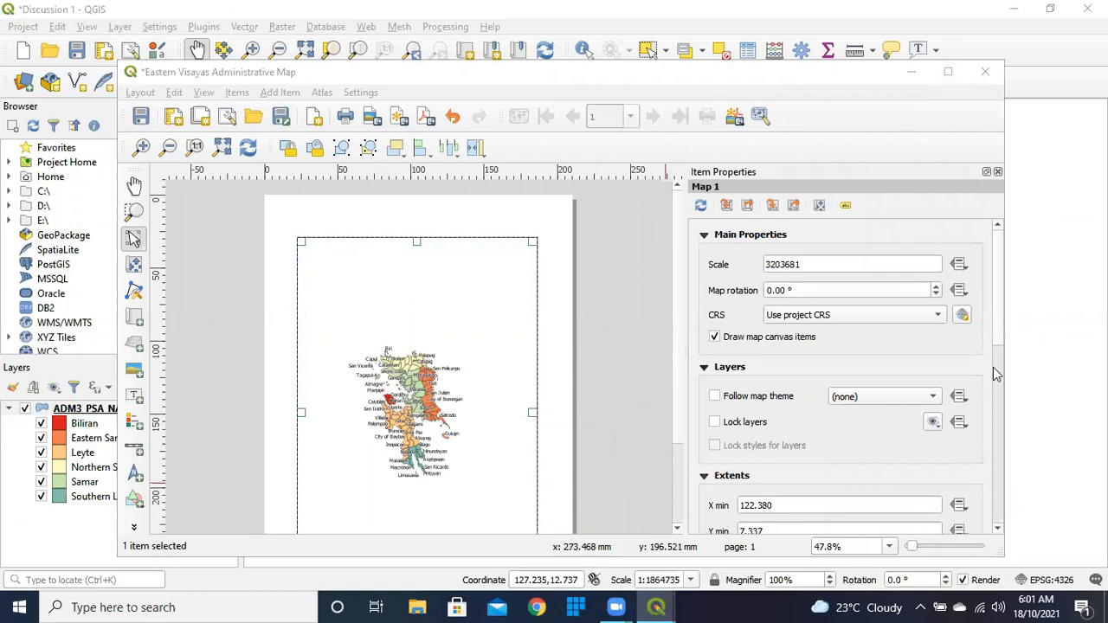
# Set the scale of the main map item to 1100000.
pyautogui.rightClick(522, 358)
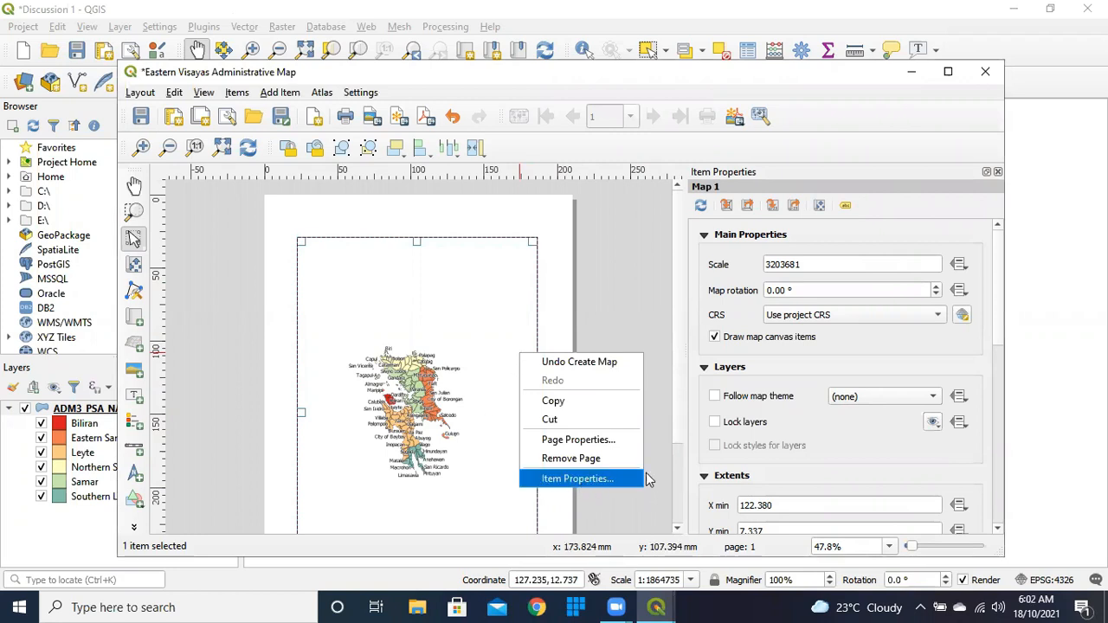
pyautogui.click(791, 269)
pyautogui.moveTo(819, 267); pyautogui.dragTo(734, 274)
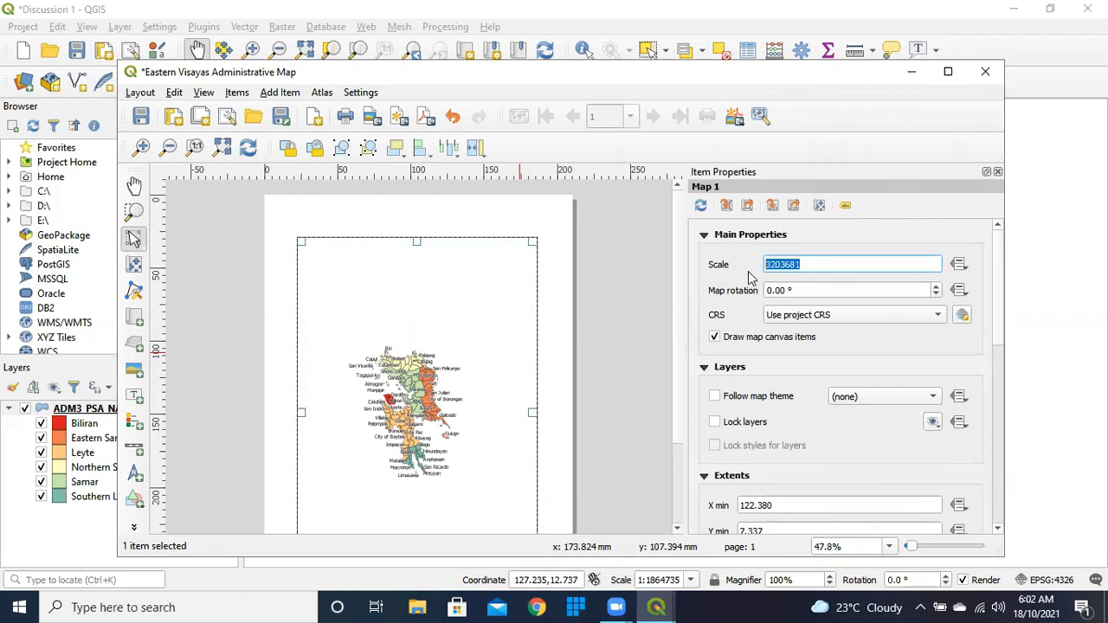
pyautogui.write('1100000')
# Enable a frame around the main map item.
pyautogui.scroll(-3, 873, 351)
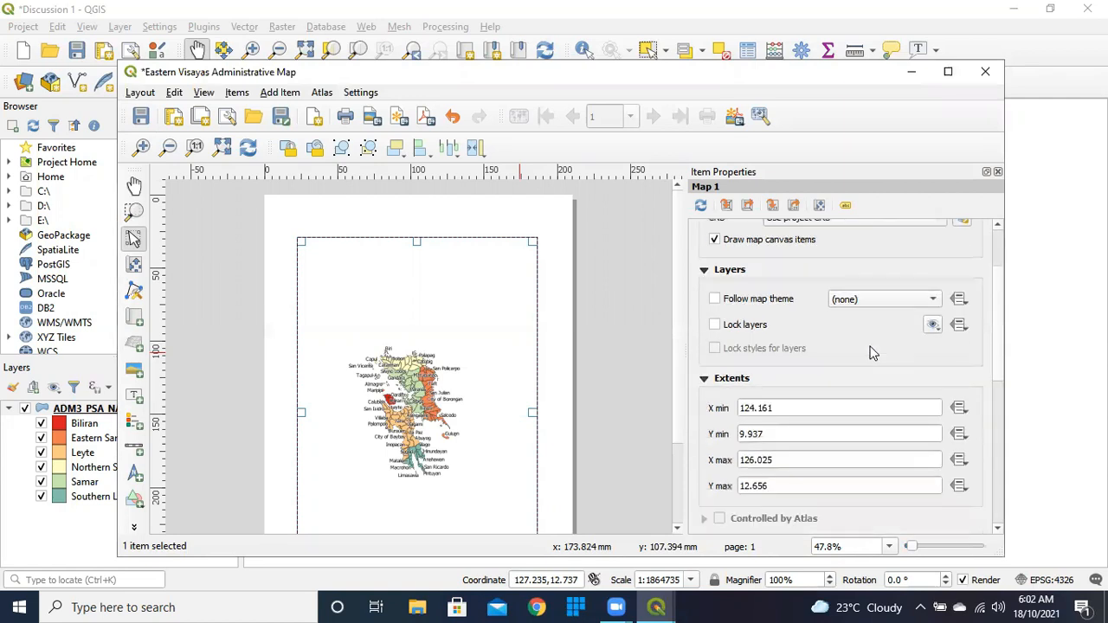
pyautogui.scroll(-6, 872, 351)
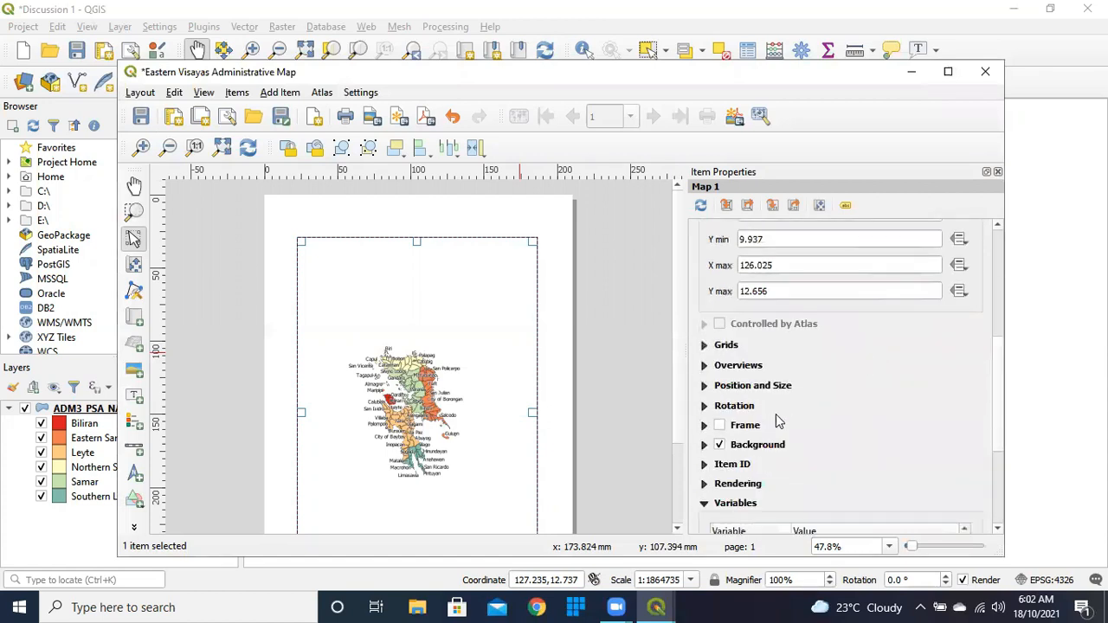
pyautogui.click(722, 425)
pyautogui.scroll(-3, 848, 383)
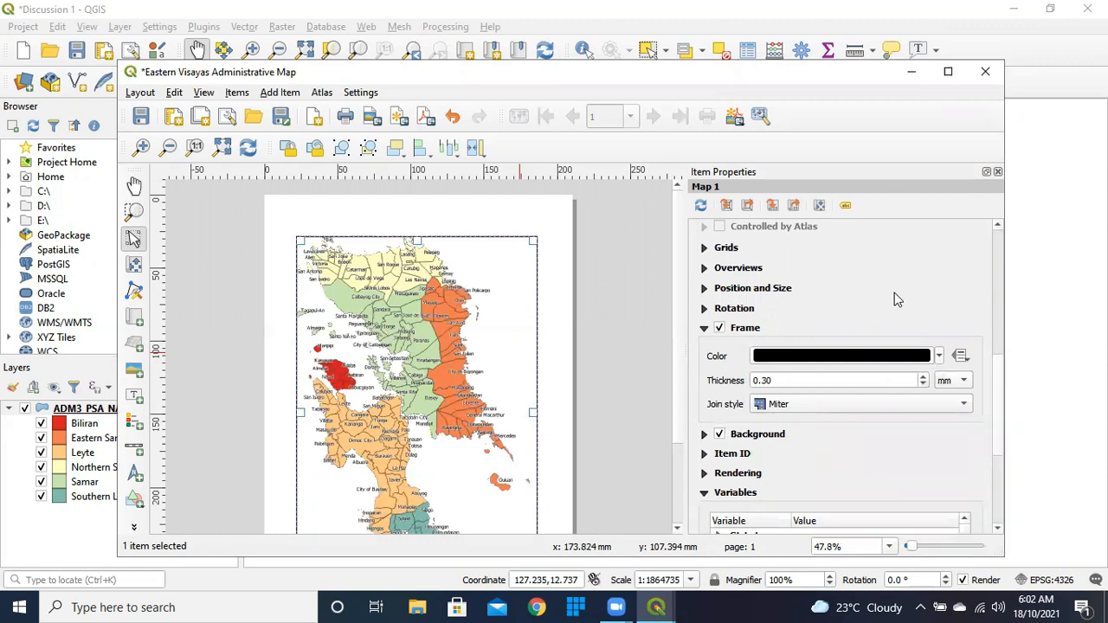
# Set the main map's background to light blue #a1f6ff and add that colour to the saved swatches.
pyautogui.scroll(-1, 896, 298)
pyautogui.click(707, 385)
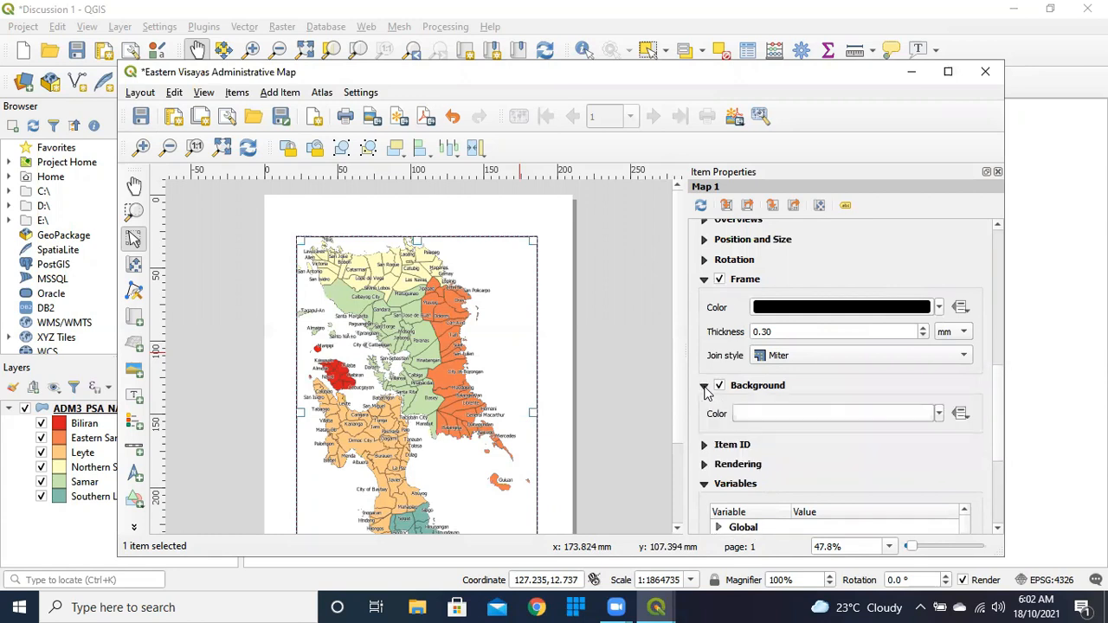
pyautogui.click(937, 413)
pyautogui.click(794, 312)
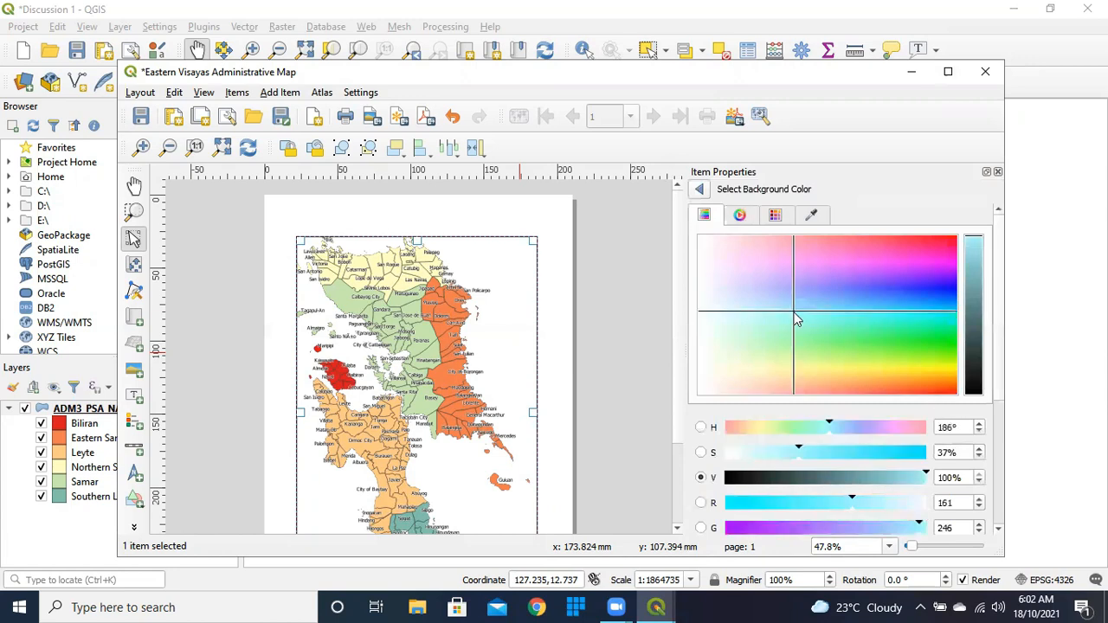
pyautogui.scroll(-5, 865, 326)
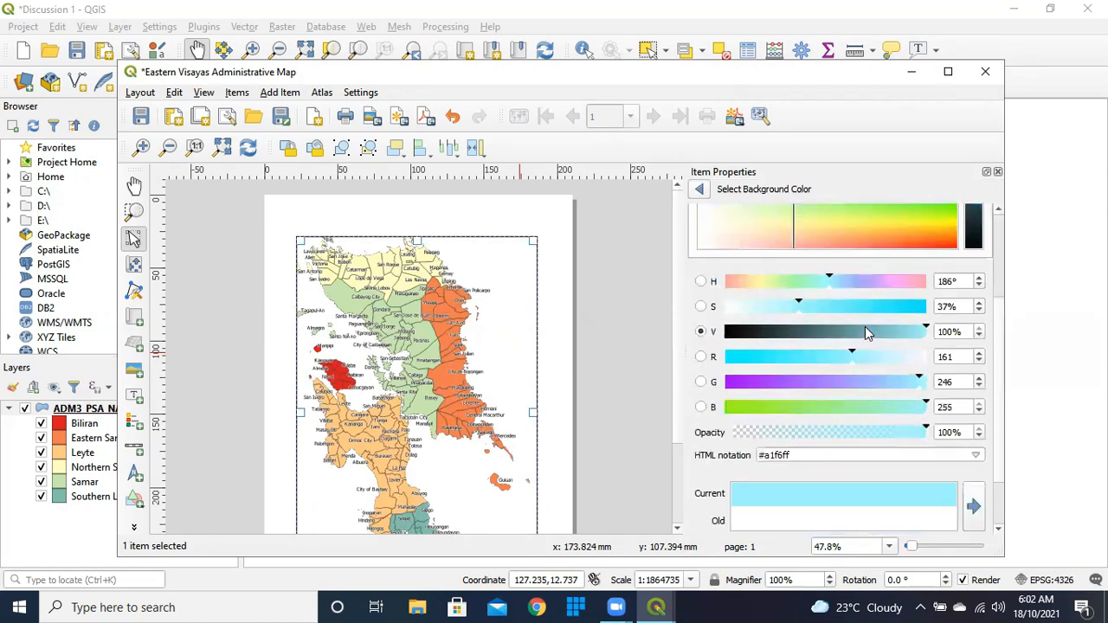
pyautogui.scroll(-1, 867, 333)
pyautogui.click(972, 424)
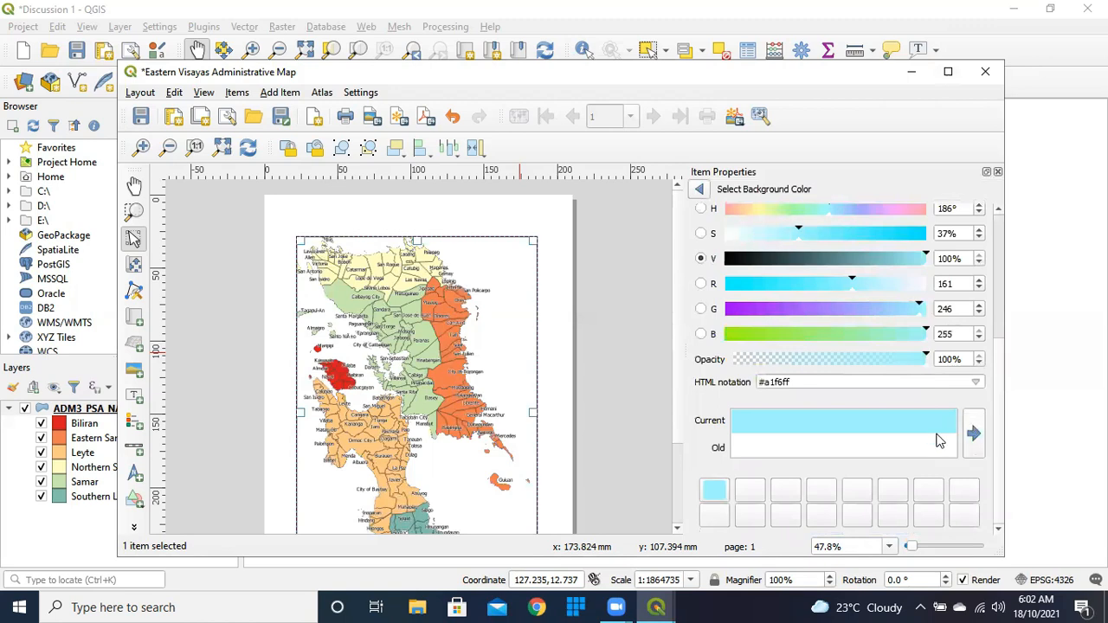
pyautogui.scroll(4, 744, 347)
pyautogui.scroll(-2, 866, 304)
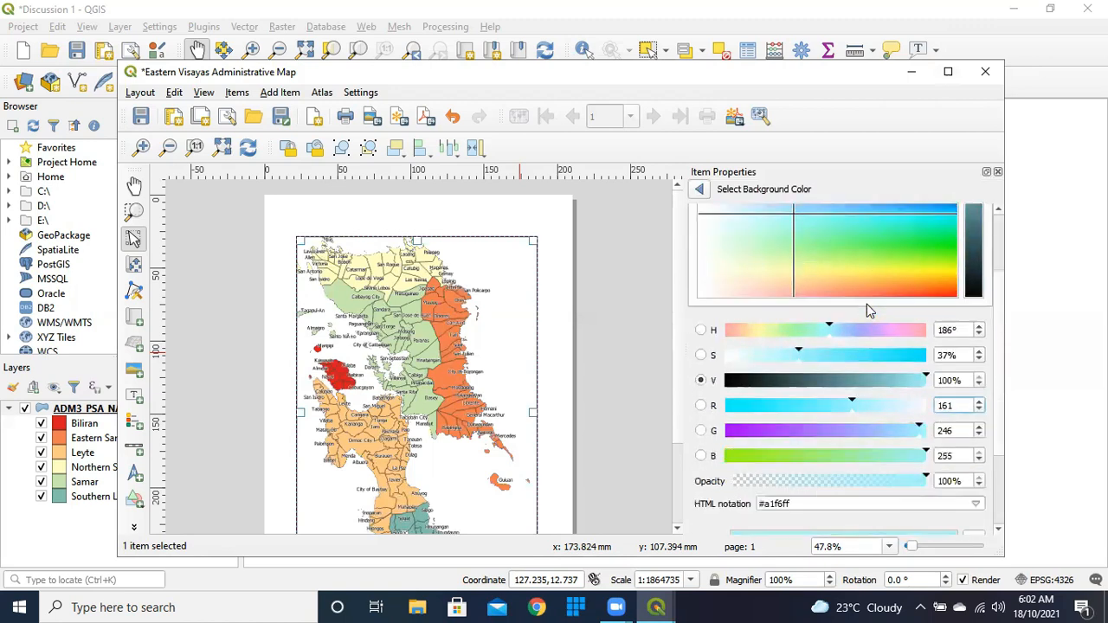
pyautogui.scroll(-3, 866, 304)
pyautogui.click(703, 191)
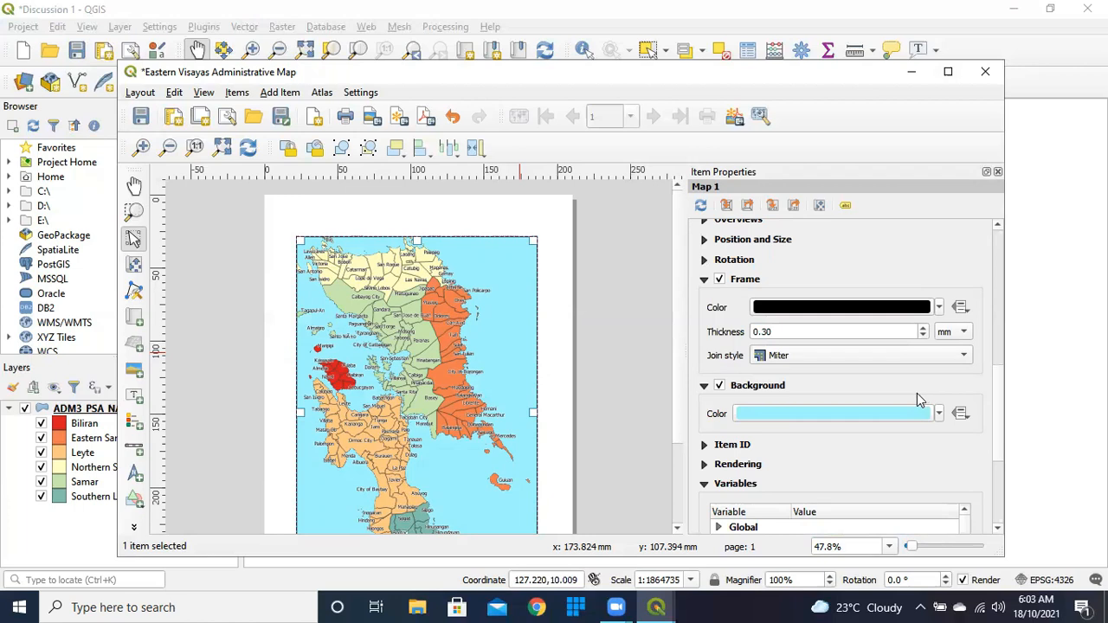
# Maximize the layout window and add a second, small inset map in the lower-left corner of the main map.
pyautogui.click(278, 92)
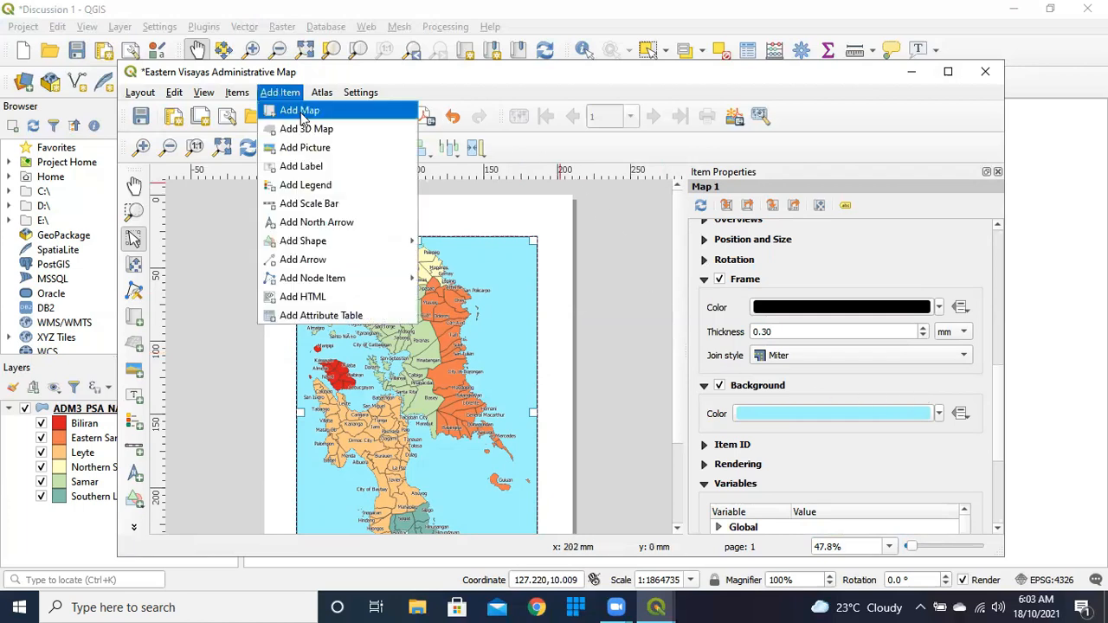
pyautogui.click(301, 112)
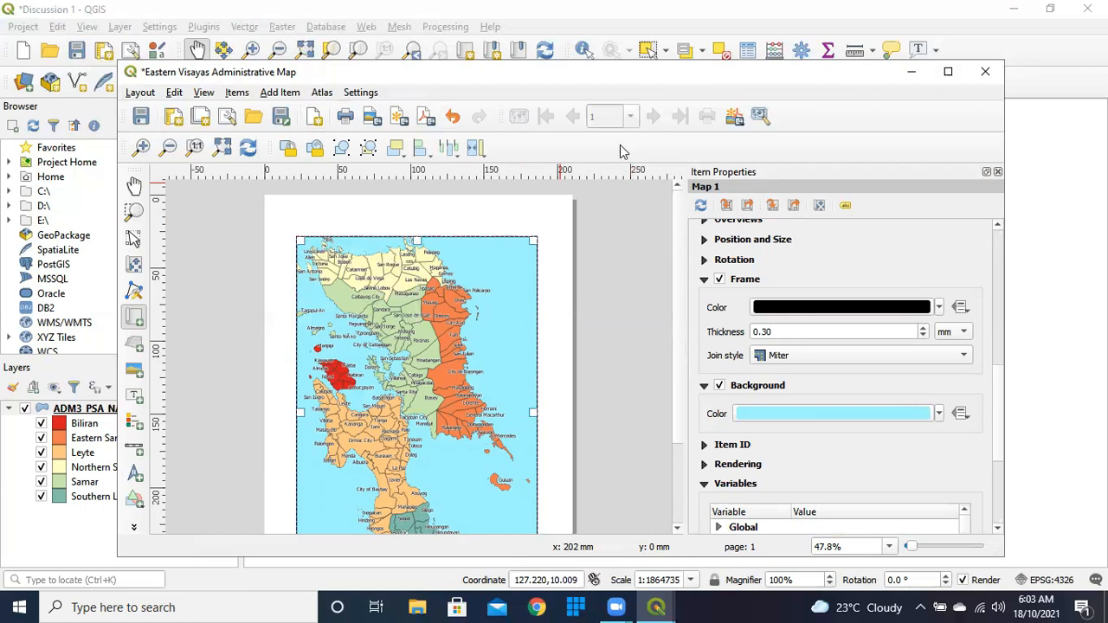
pyautogui.click(948, 71)
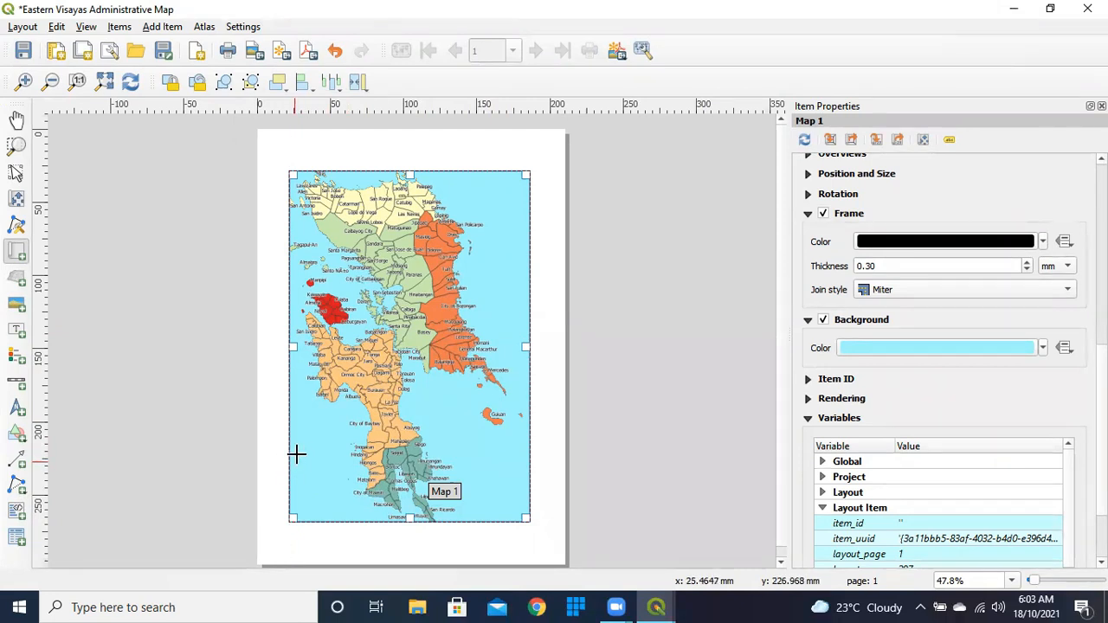
pyautogui.moveTo(295, 451); pyautogui.dragTo(379, 517)
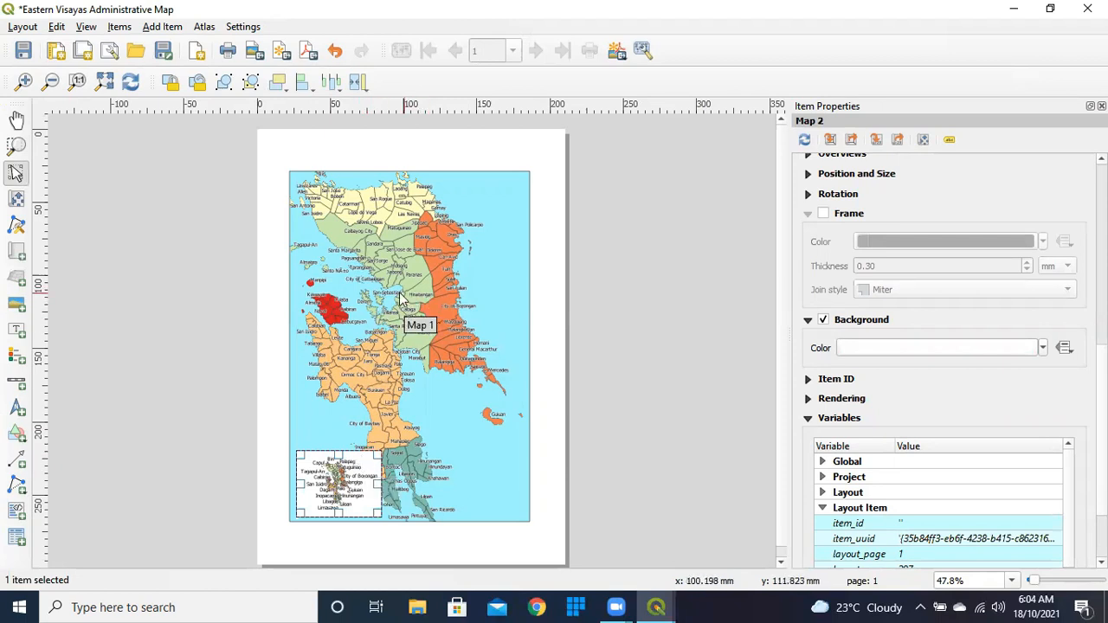
# Set the inset map's scale to 350000 and shift the inset slightly toward the main map's left edge.
pyautogui.scroll(10, 1019, 208)
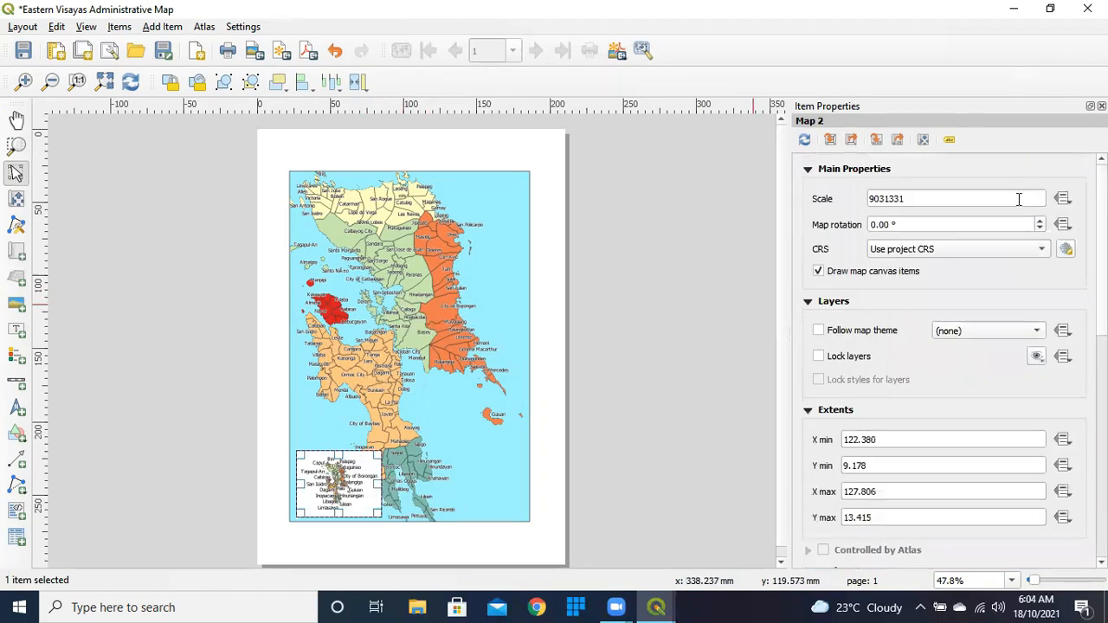
pyautogui.click(978, 198)
pyautogui.moveTo(976, 198); pyautogui.dragTo(783, 200)
pyautogui.write('350000')
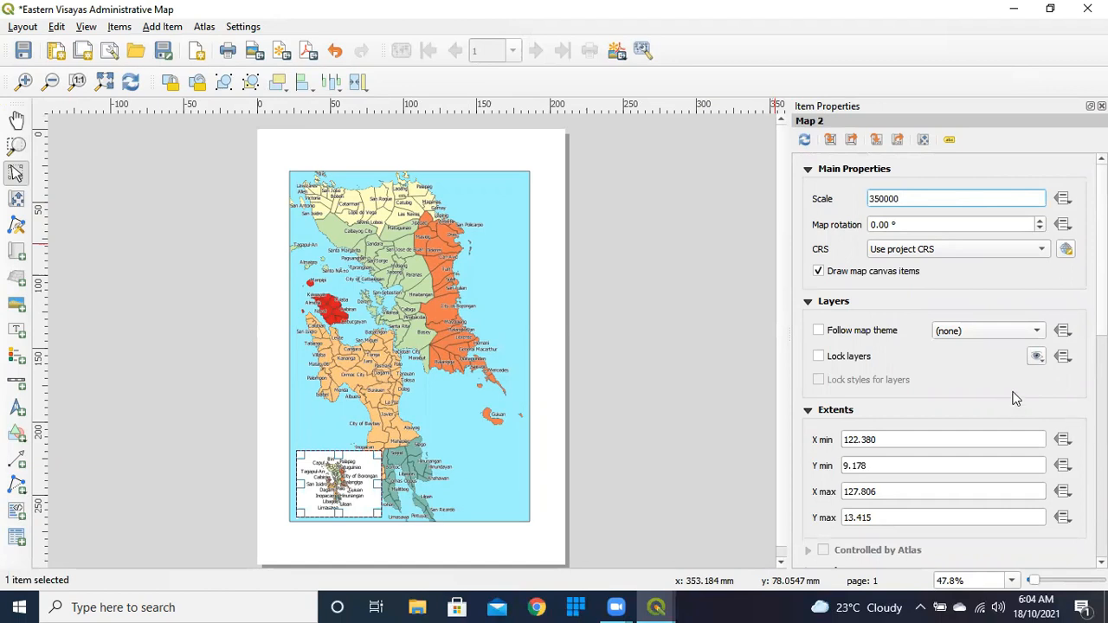
pyautogui.scroll(-12, 1015, 398)
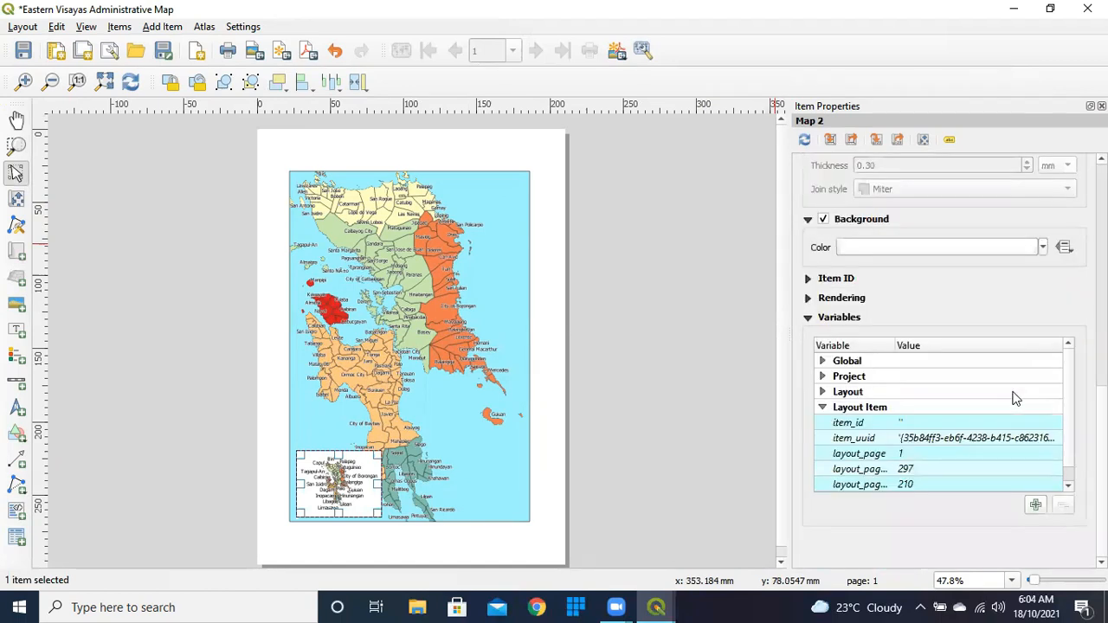
pyautogui.scroll(12, 1015, 398)
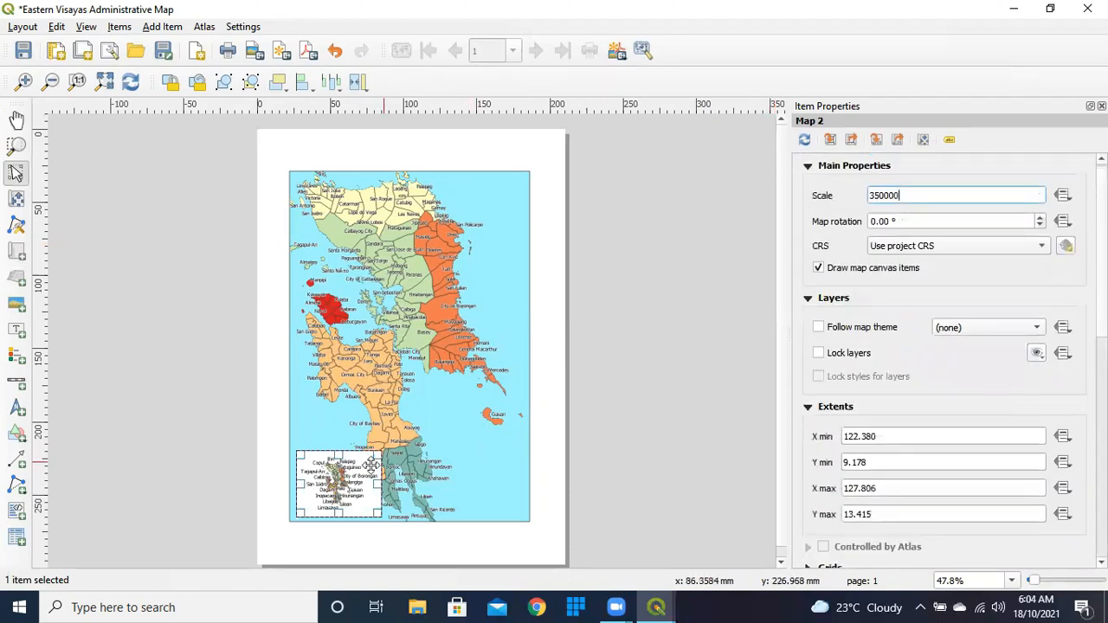
pyautogui.click(342, 480)
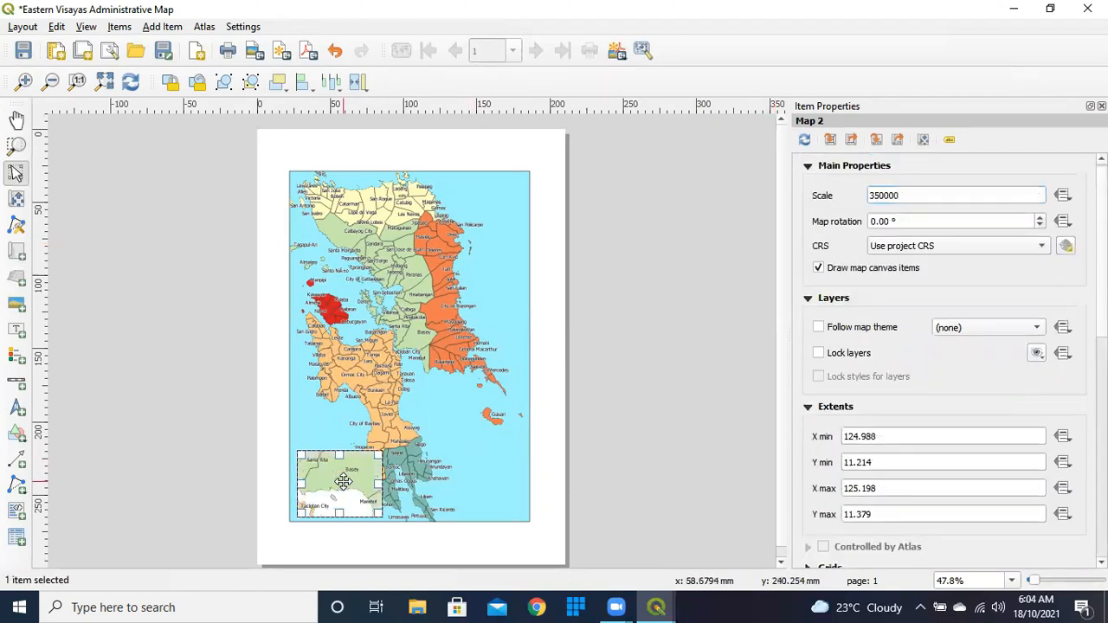
pyautogui.moveTo(339, 474); pyautogui.dragTo(333, 474)
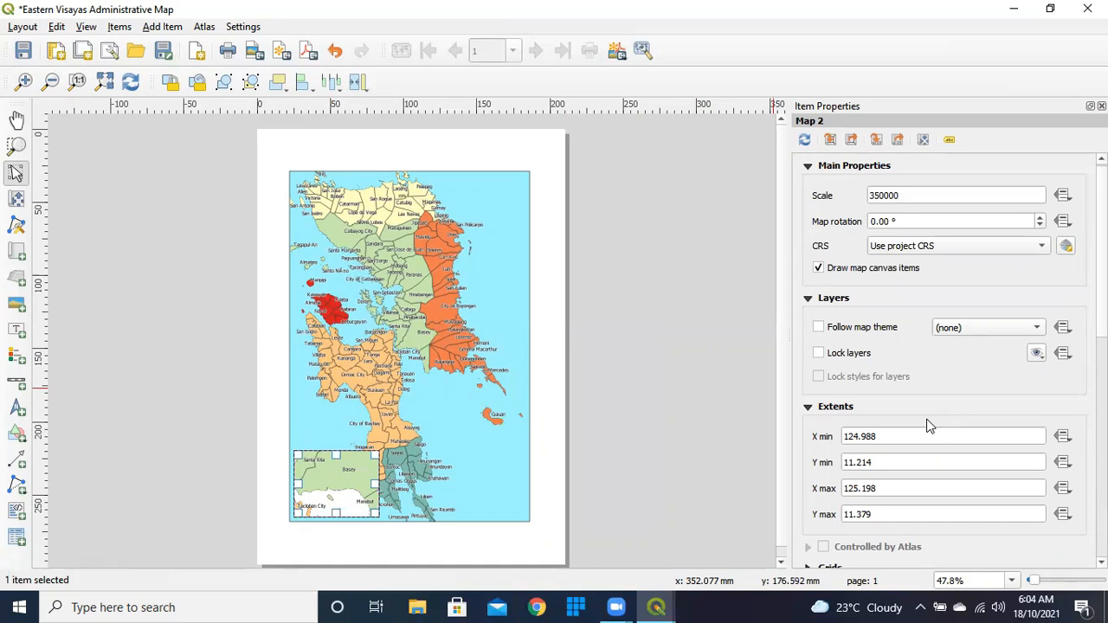
# Move the inset map's content to center on the Tacloban City area and shift the main map's content slightly up and right.
pyautogui.click(922, 140)
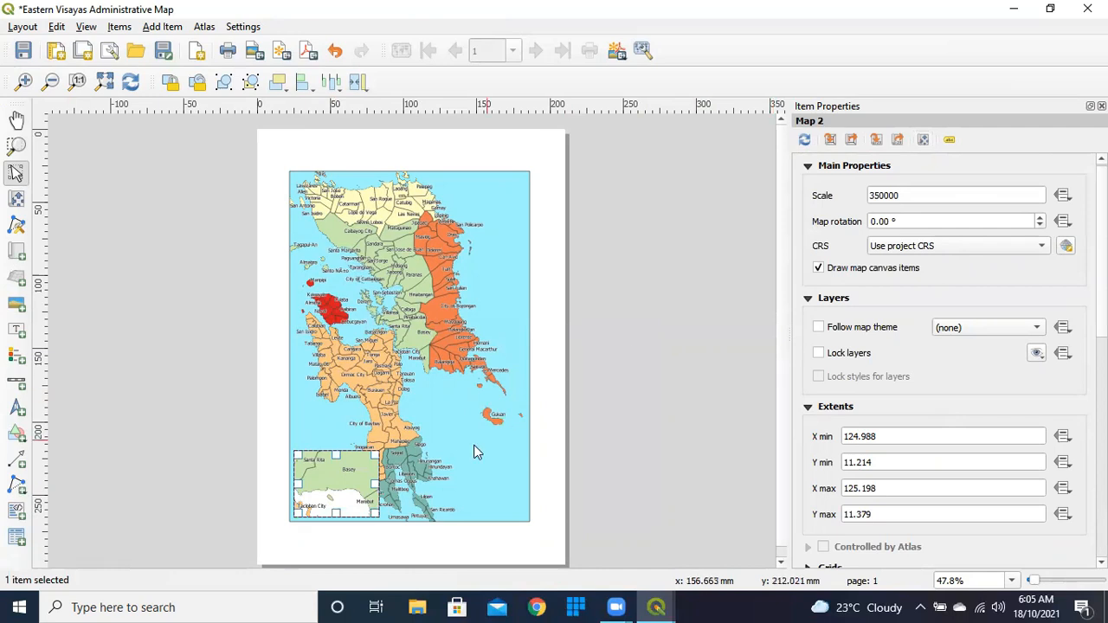
pyautogui.moveTo(335, 481); pyautogui.dragTo(337, 481)
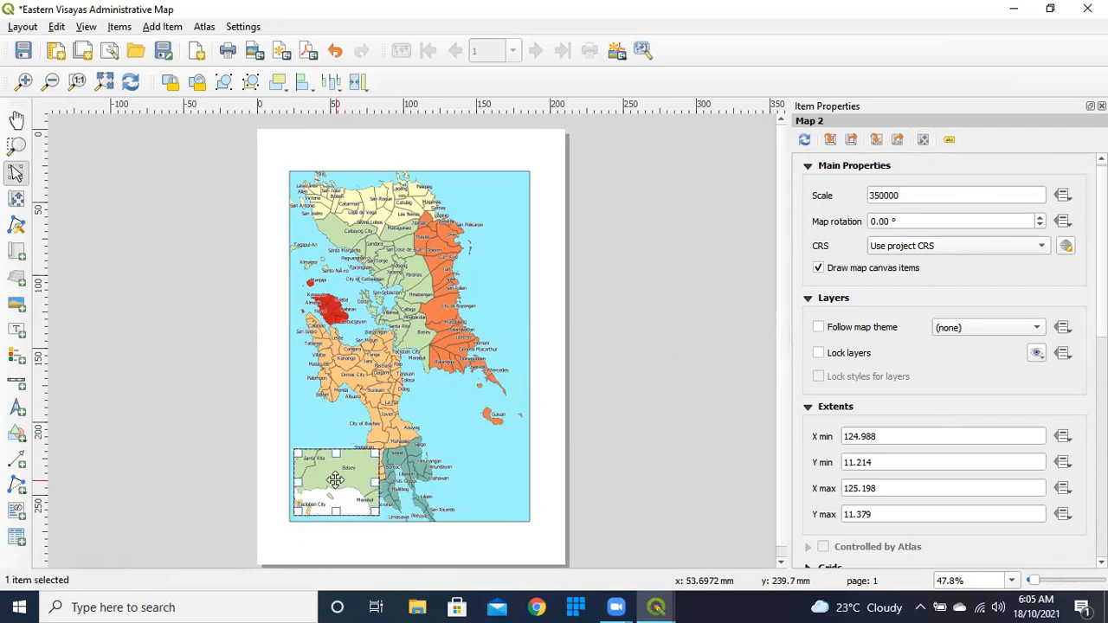
pyautogui.click(923, 140)
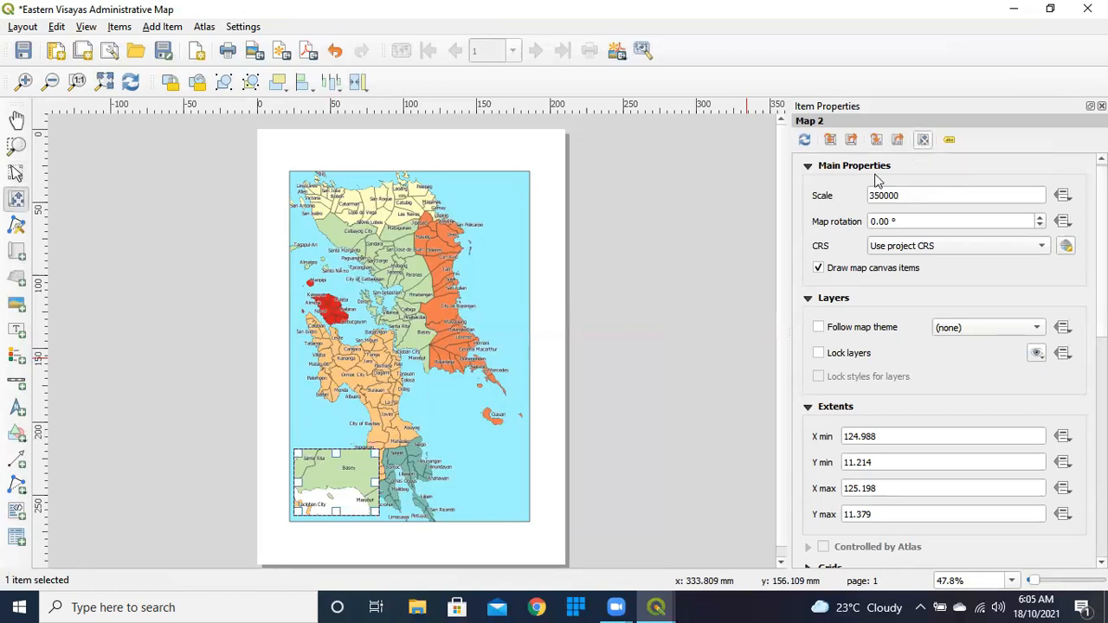
pyautogui.moveTo(336, 488)
pyautogui.mouseDown()
pyautogui.moveTo(359, 475)
pyautogui.moveTo(343, 492)
pyautogui.mouseUp()
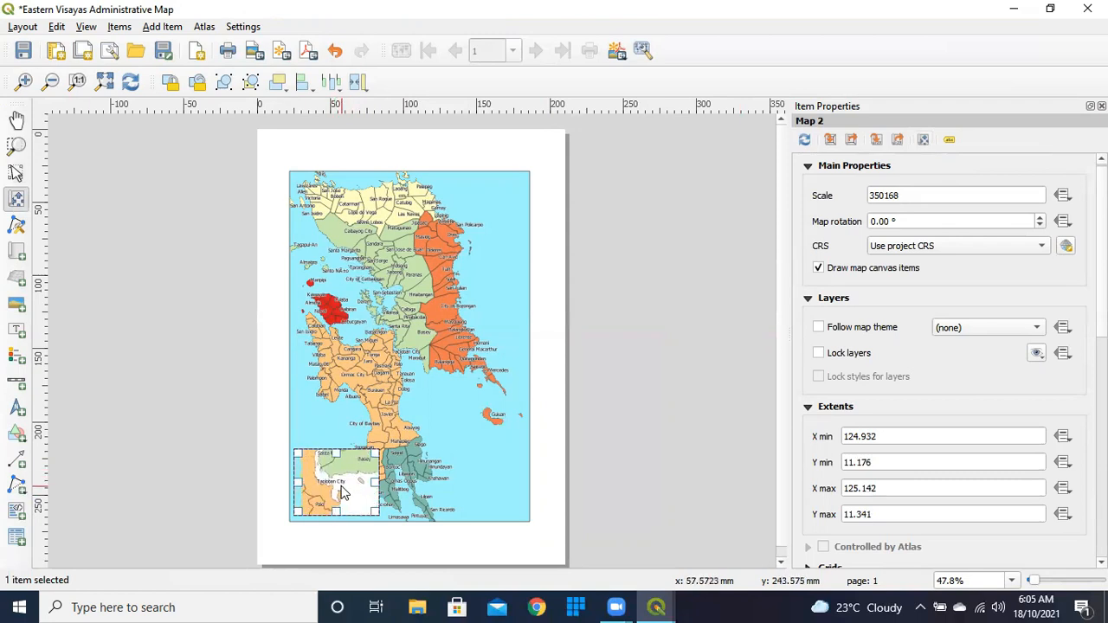
pyautogui.moveTo(343, 492)
pyautogui.mouseDown()
pyautogui.moveTo(360, 491)
pyautogui.moveTo(346, 495)
pyautogui.mouseUp()
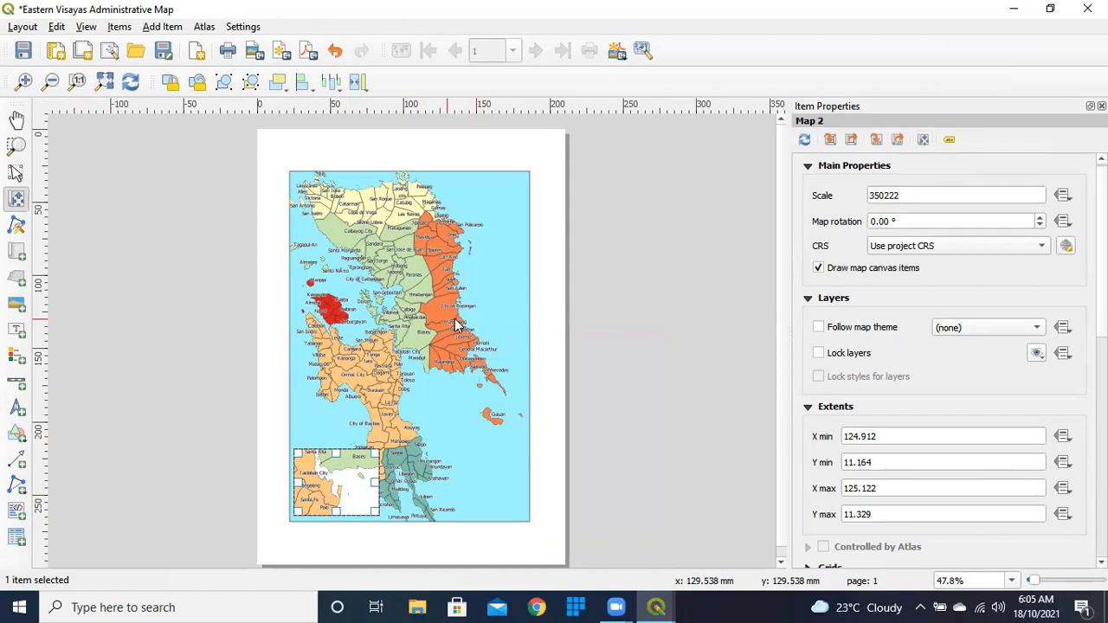
pyautogui.click(390, 280)
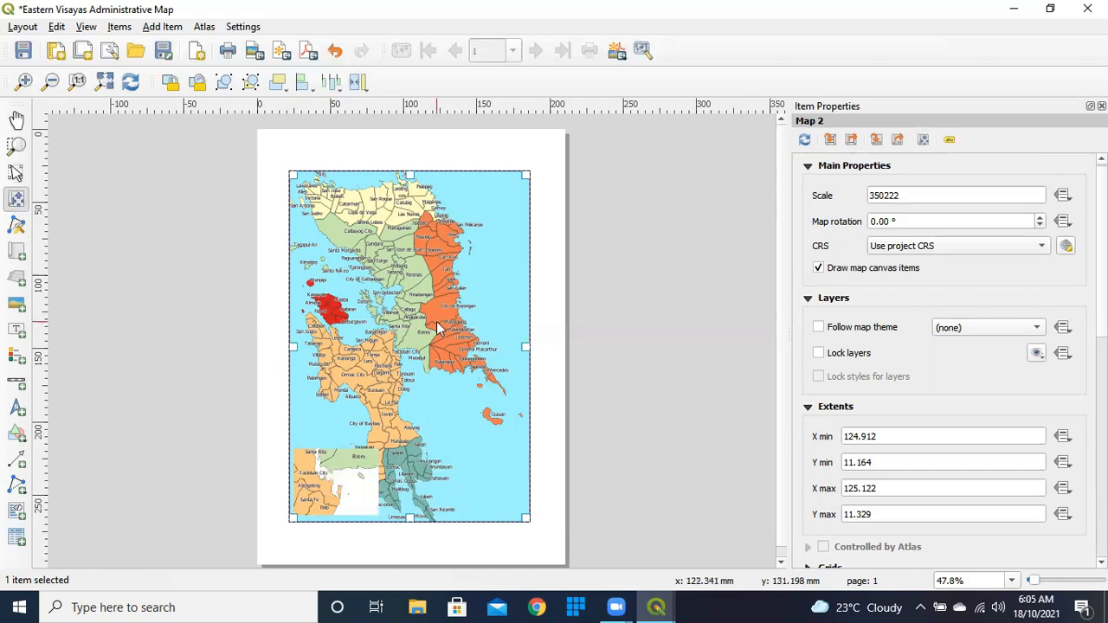
pyautogui.moveTo(415, 322); pyautogui.dragTo(424, 316)
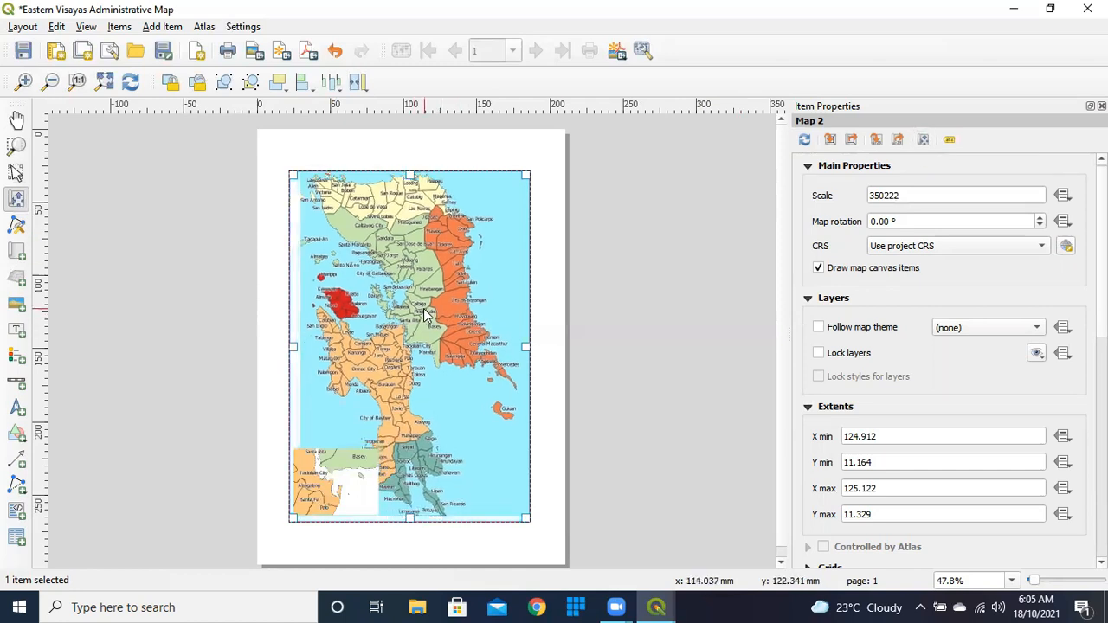
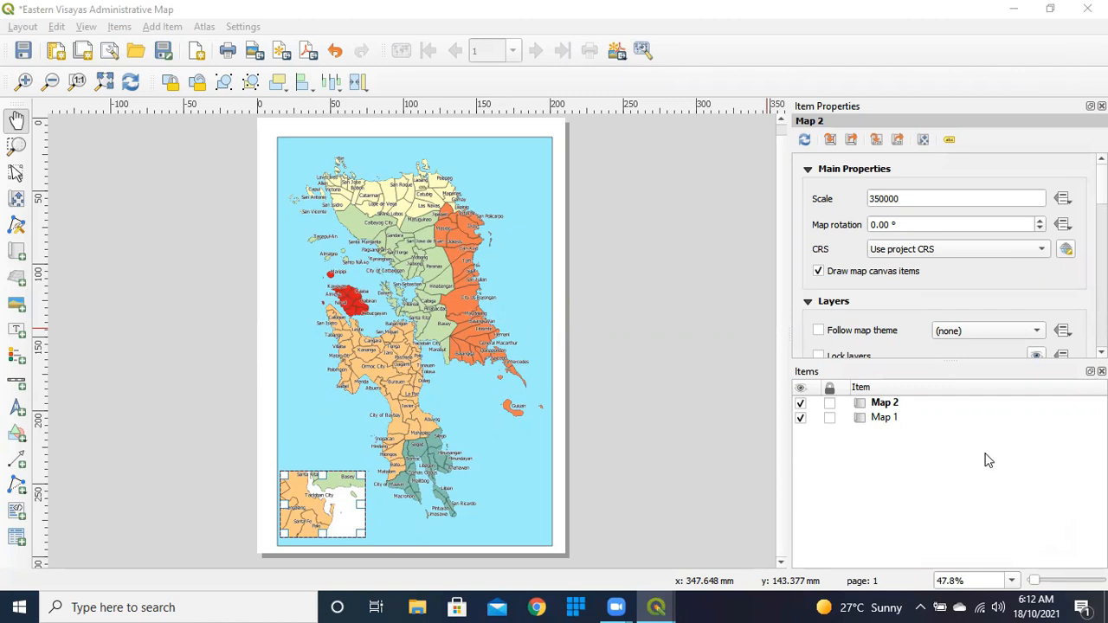
# Rename the layout item Map 2 as Inset Map and Map 1 as Actual Map.
pyautogui.doubleClick(894, 404)
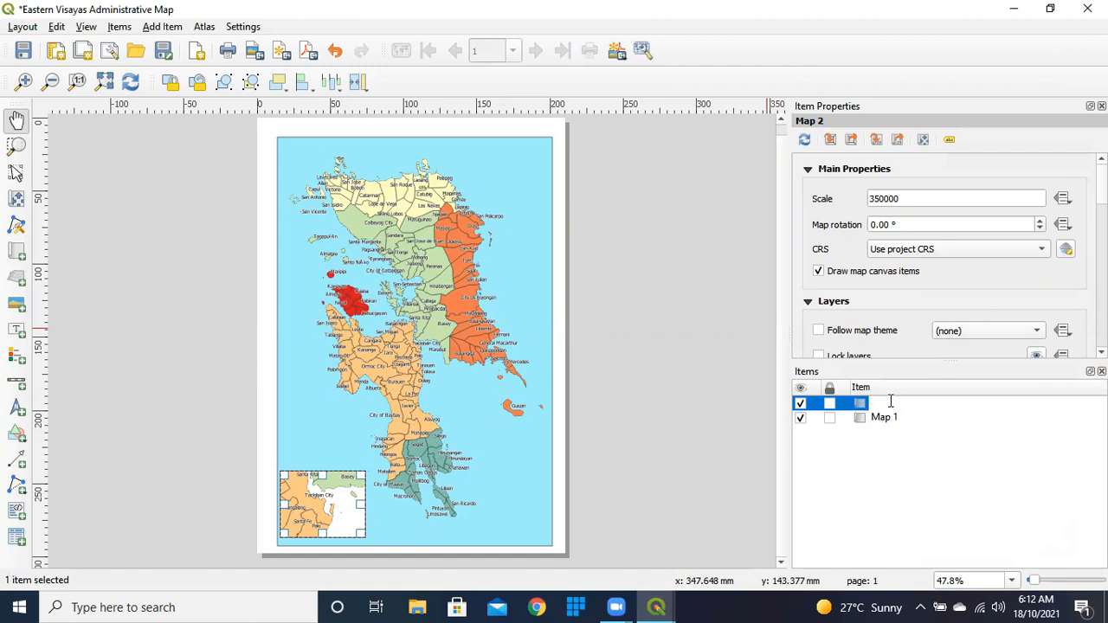
pyautogui.write('et Map')
pyautogui.click(880, 419)
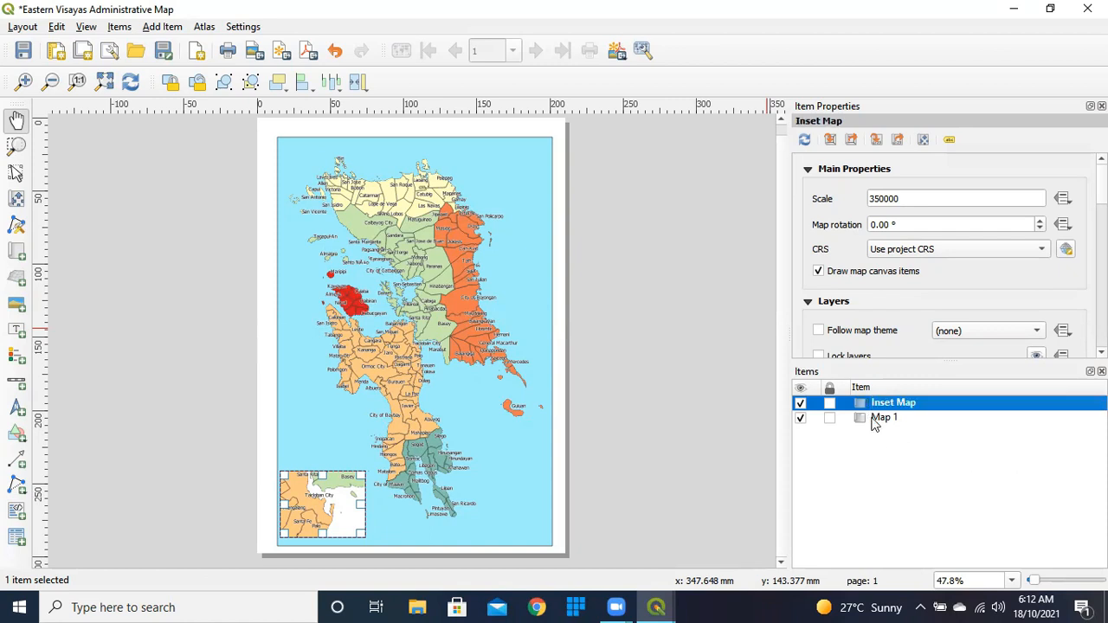
pyautogui.click(881, 418)
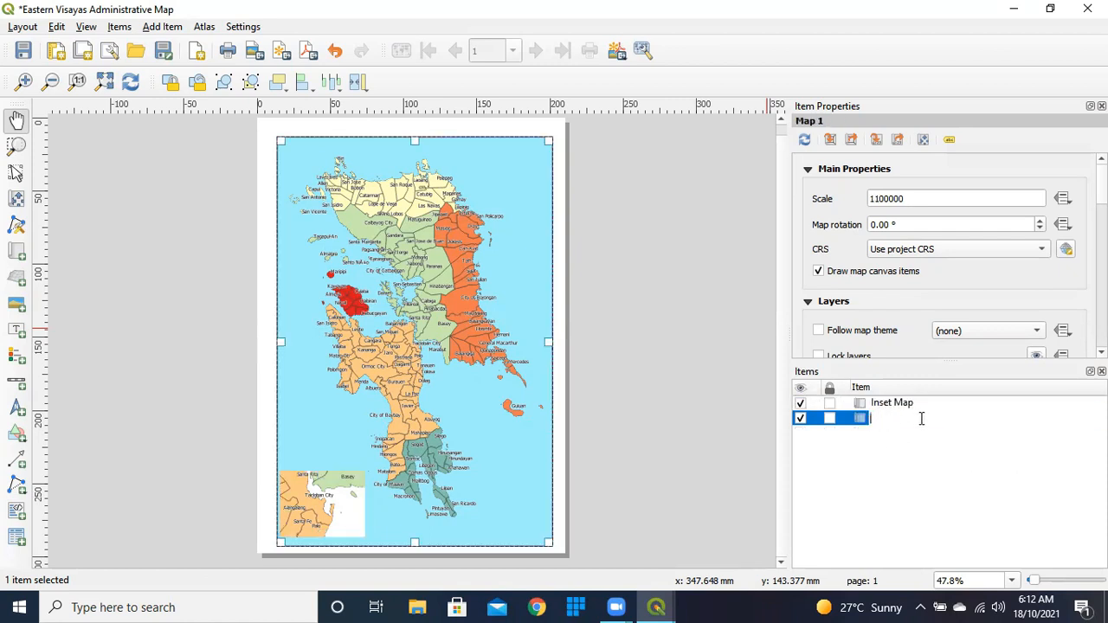
pyautogui.write('Acrt')
pyautogui.write('ual Map')
pyautogui.press('Return')
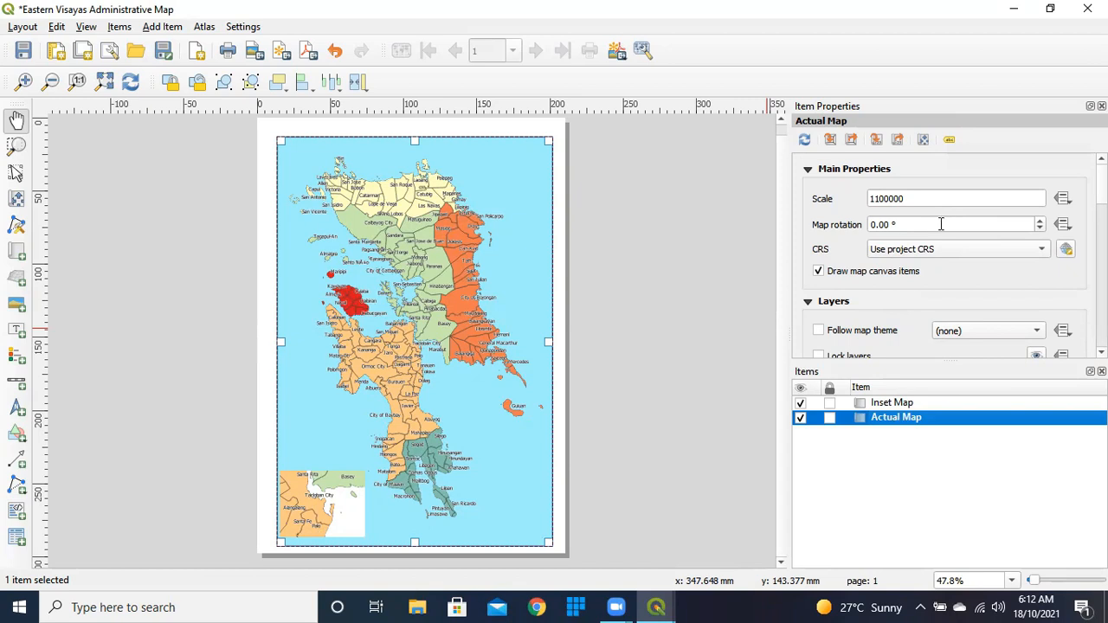
pyautogui.click(960, 474)
# Add an overview to the Actual Map item and set its map frame to Inset Map.
pyautogui.scroll(-5, 850, 300)
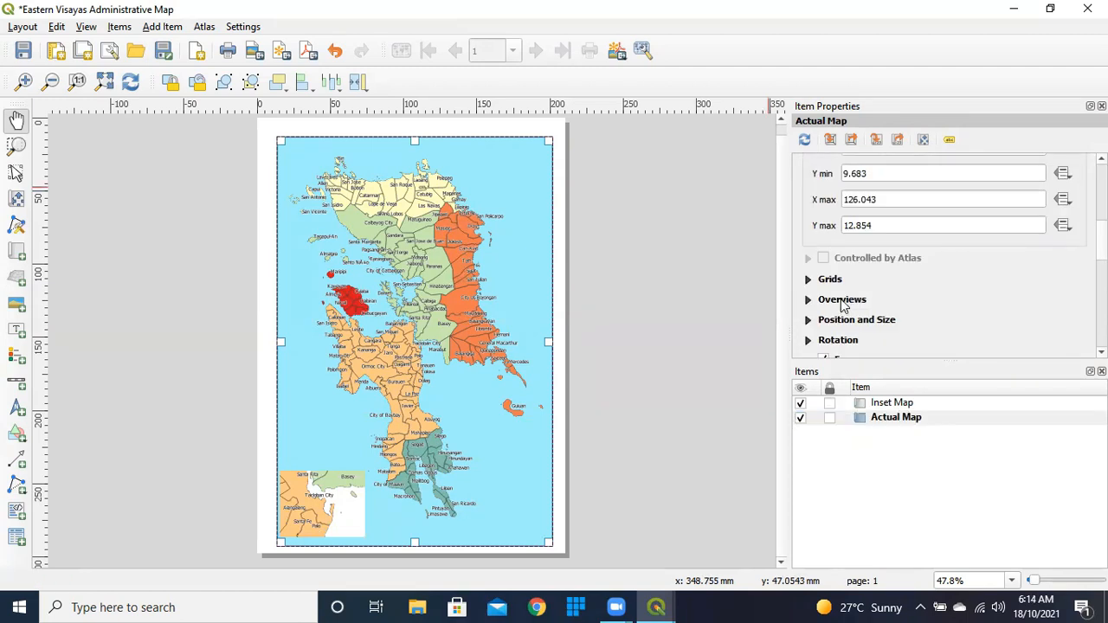
pyautogui.scroll(3, 930, 311)
pyautogui.scroll(-4, 931, 310)
pyautogui.click(818, 299)
pyautogui.scroll(1, 870, 302)
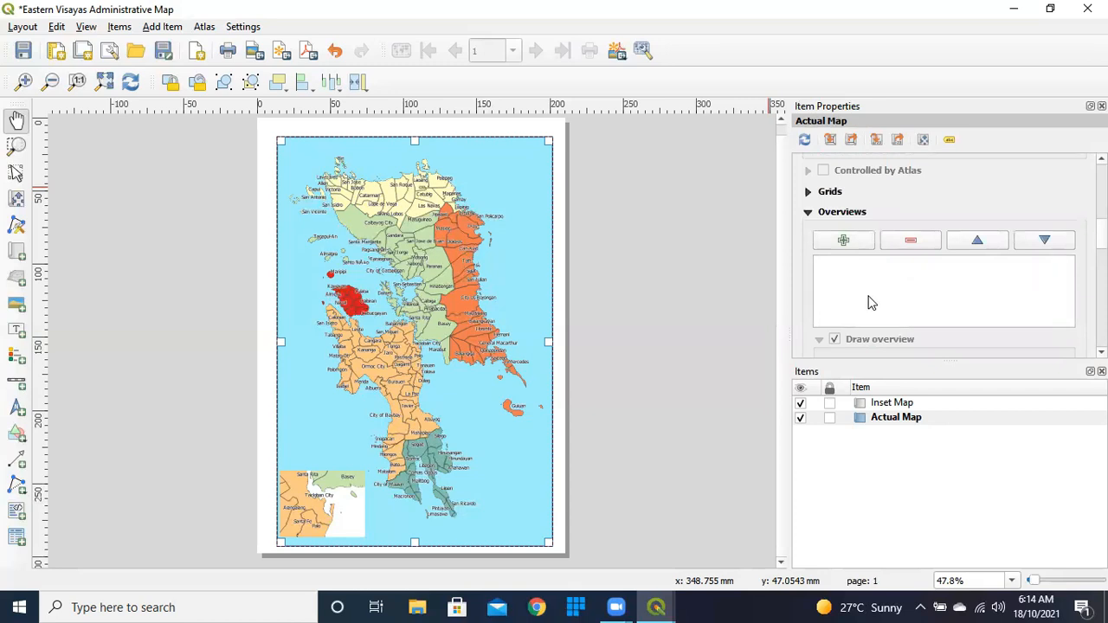
pyautogui.click(826, 246)
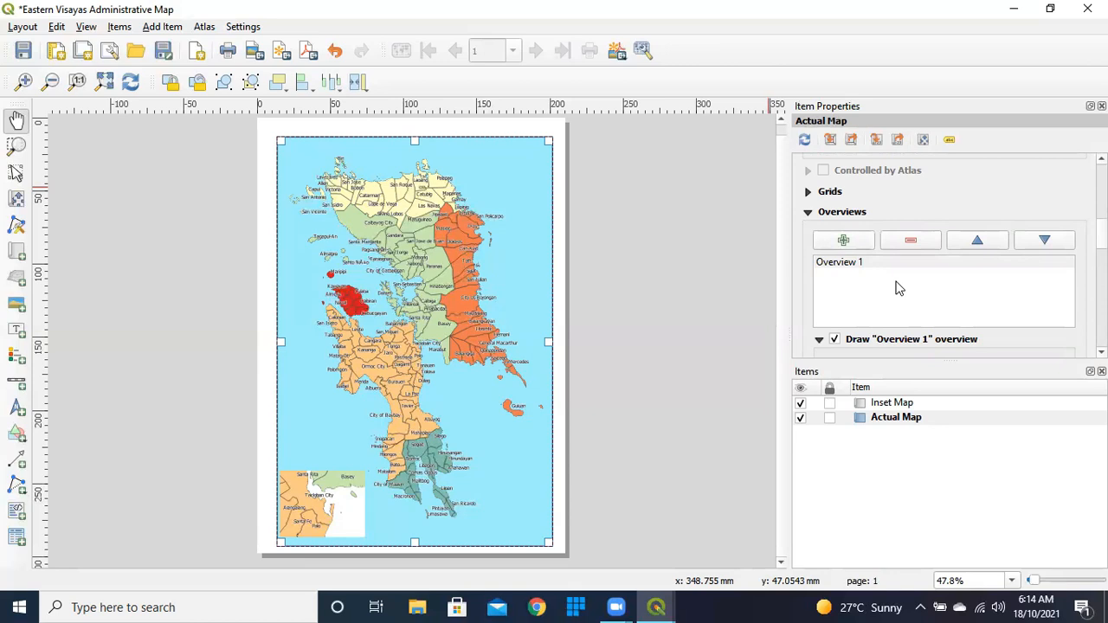
pyautogui.scroll(-3, 898, 287)
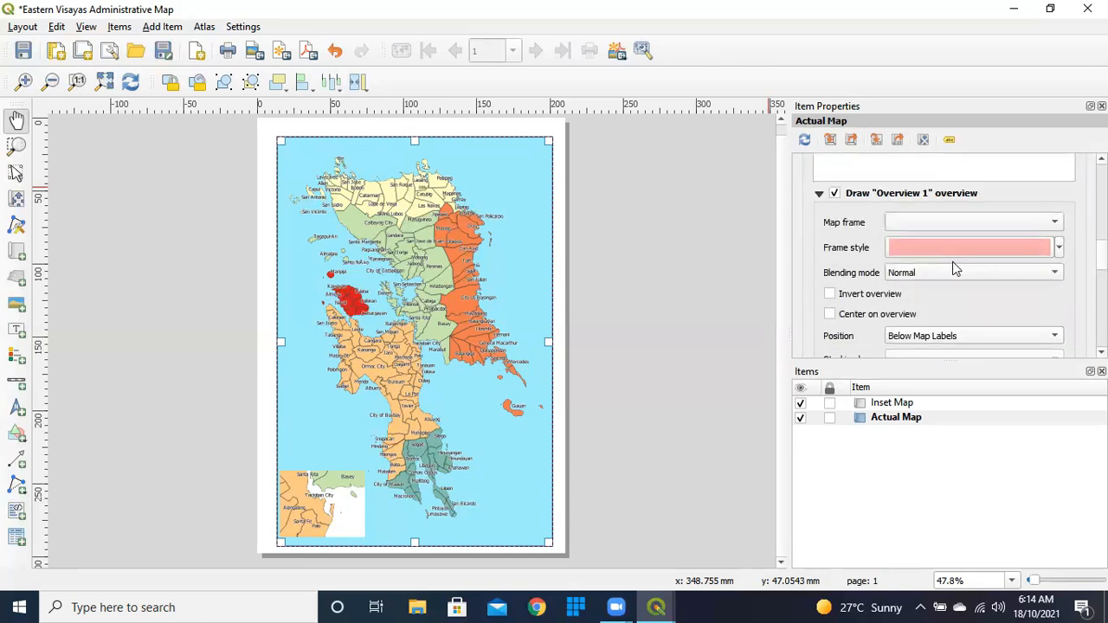
pyautogui.click(941, 223)
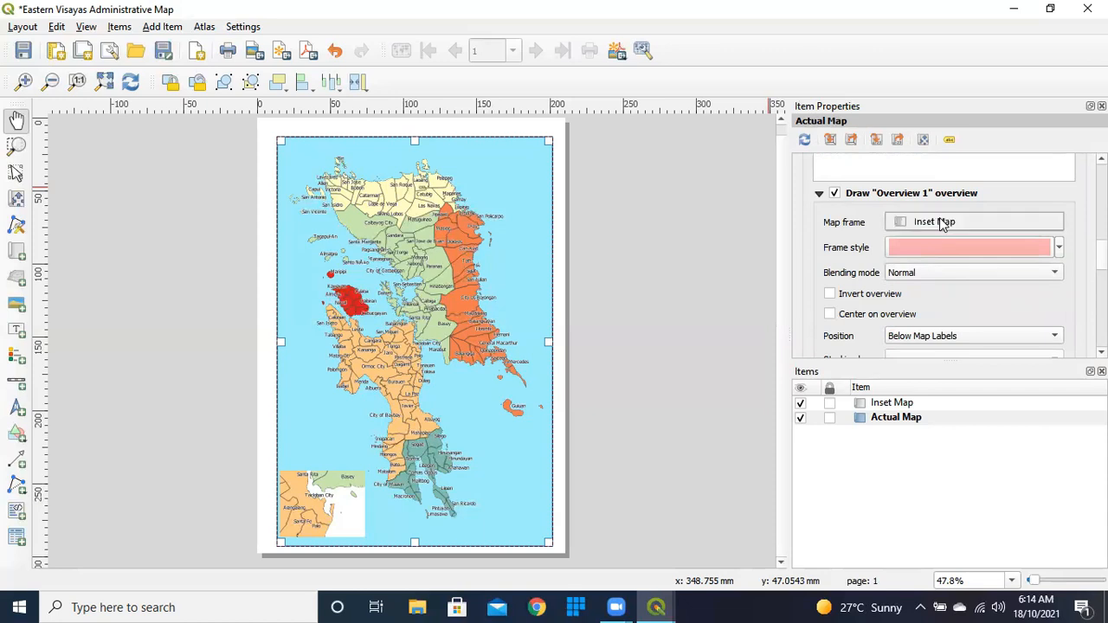
pyautogui.click(942, 227)
pyautogui.click(952, 226)
pyautogui.click(952, 227)
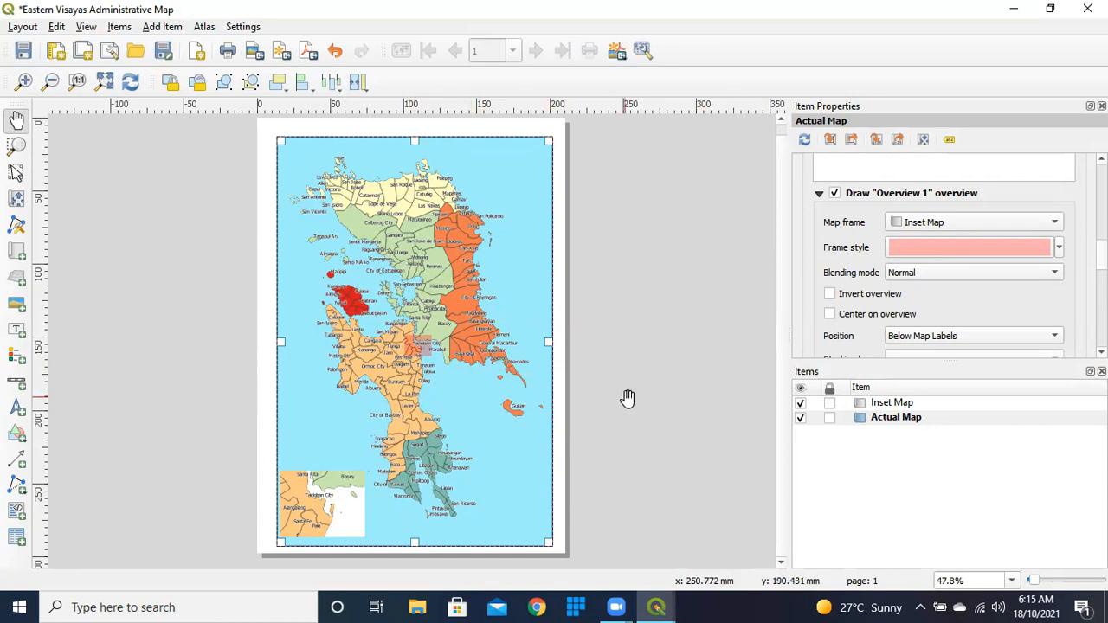
# Look through the Actual Map's remaining item properties, from the overview settings down to the variables.
pyautogui.click(918, 423)
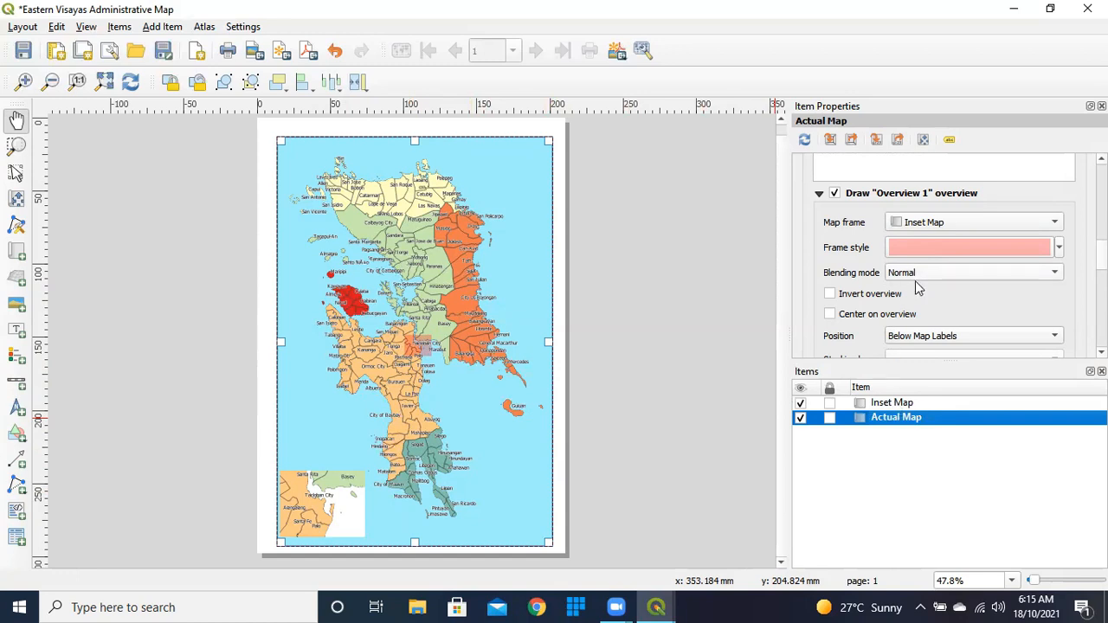
pyautogui.scroll(-2, 916, 284)
pyautogui.scroll(-5, 915, 281)
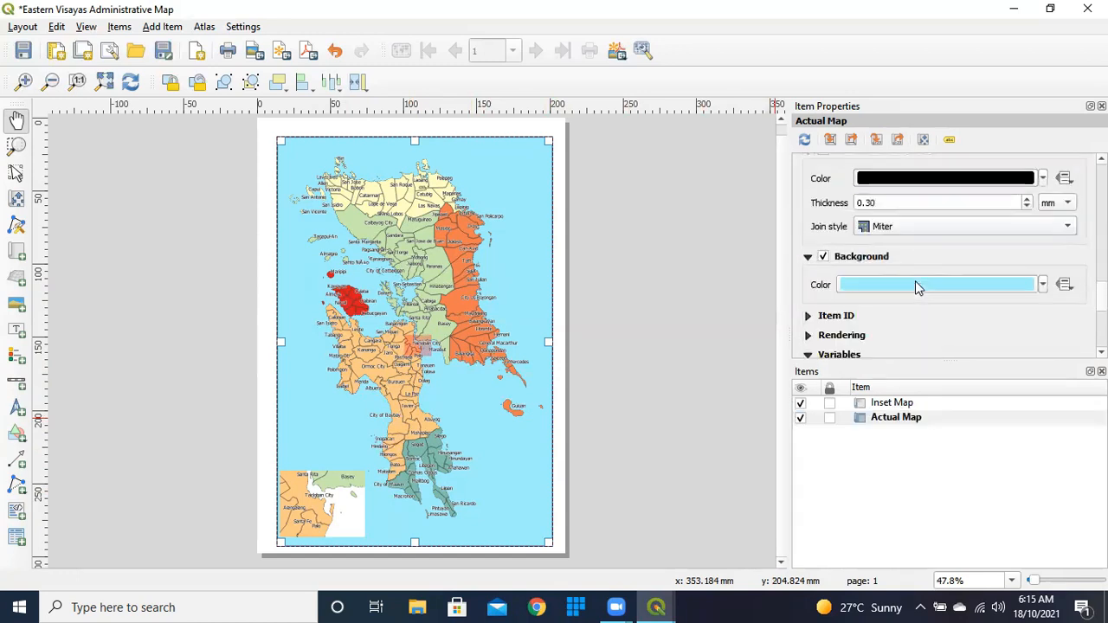
pyautogui.scroll(-4, 915, 280)
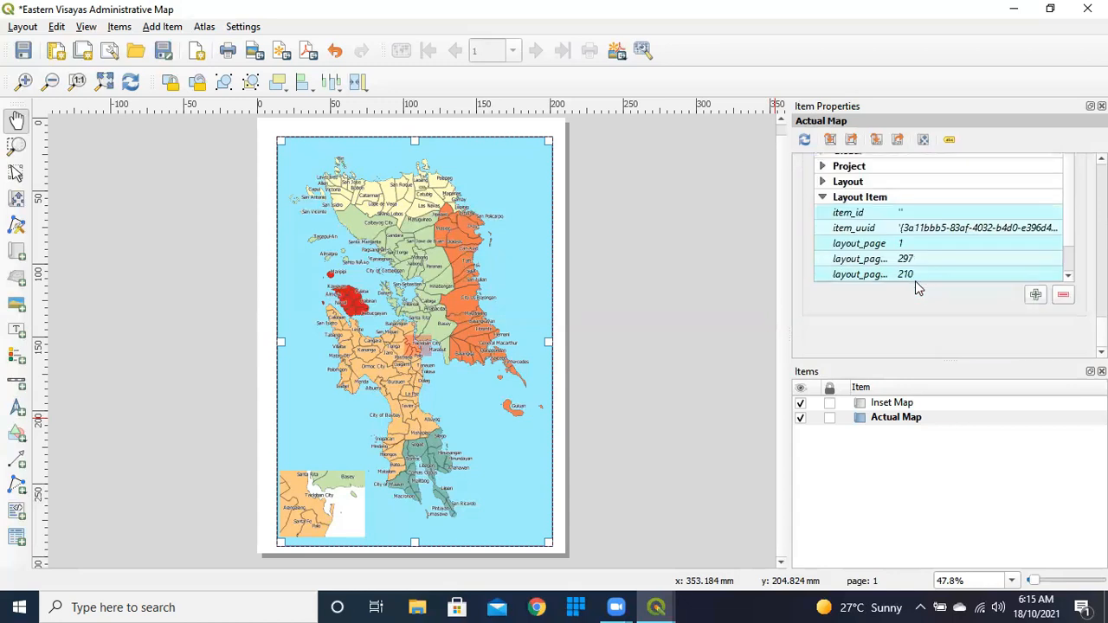
pyautogui.scroll(3, 915, 280)
pyautogui.scroll(10, 915, 283)
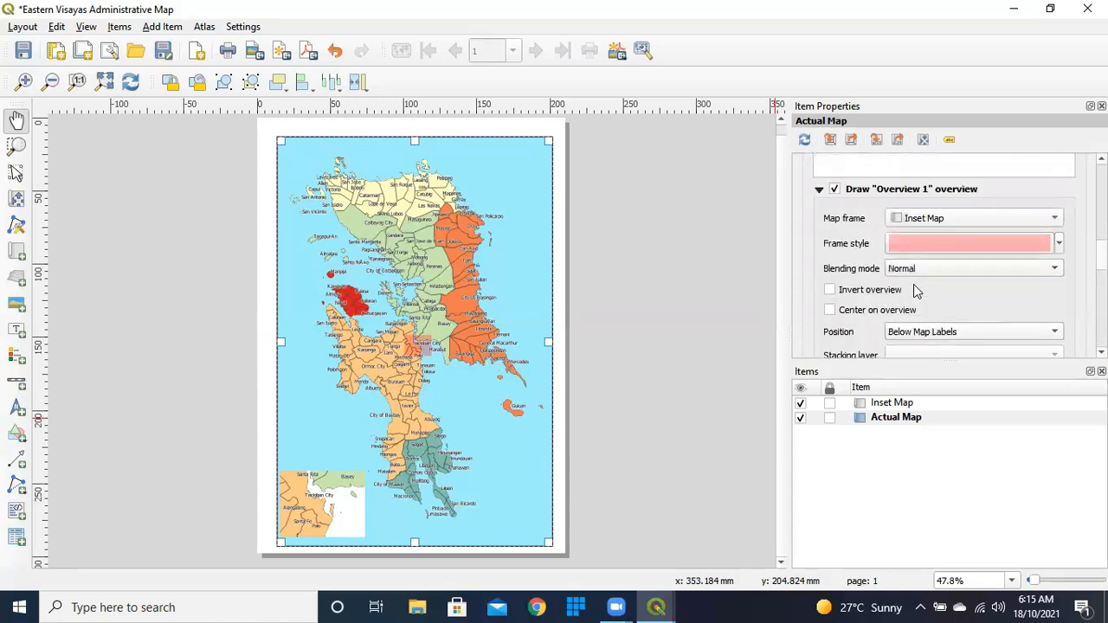
pyautogui.scroll(3, 913, 291)
# Collapse the overview settings and add a grid to the Actual Map.
pyautogui.click(819, 293)
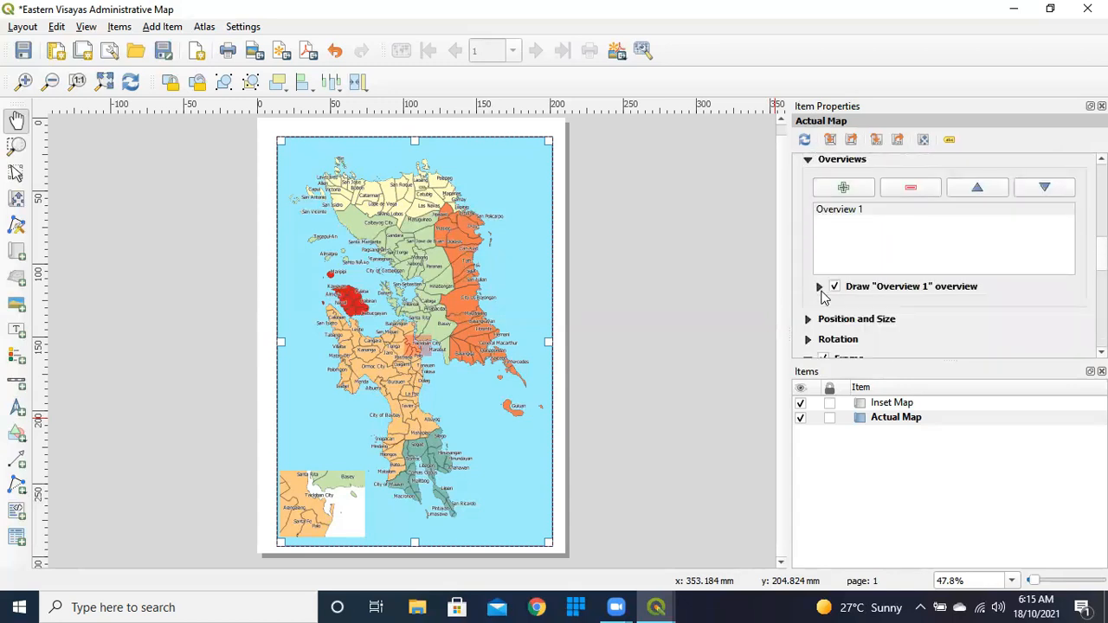
pyautogui.scroll(2, 820, 299)
pyautogui.scroll(2, 820, 298)
pyautogui.click(820, 298)
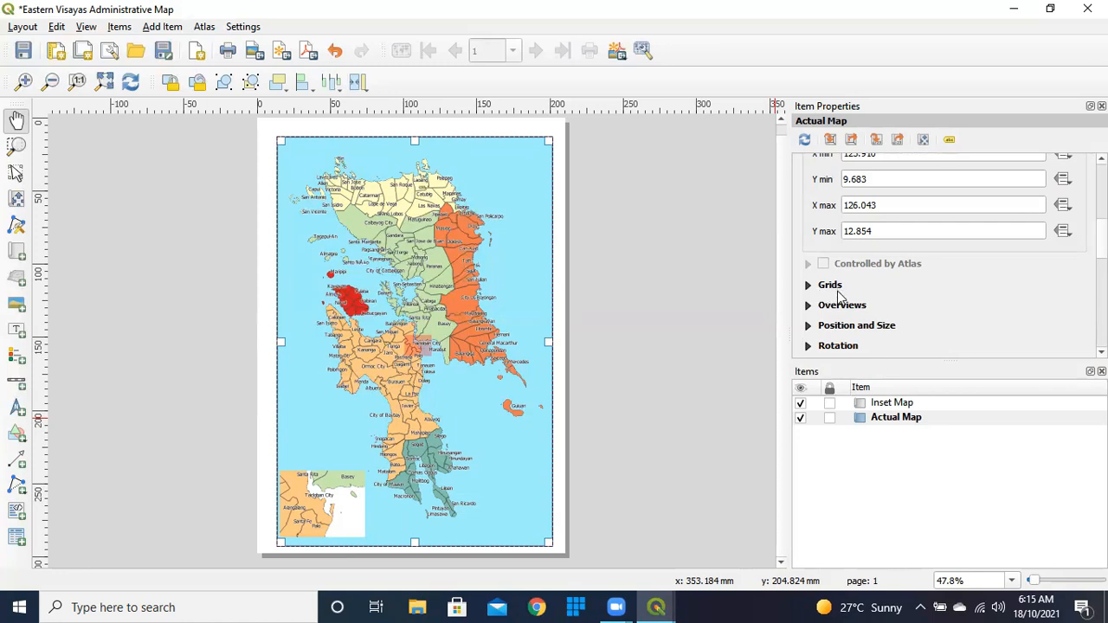
pyautogui.click(813, 286)
pyautogui.click(846, 216)
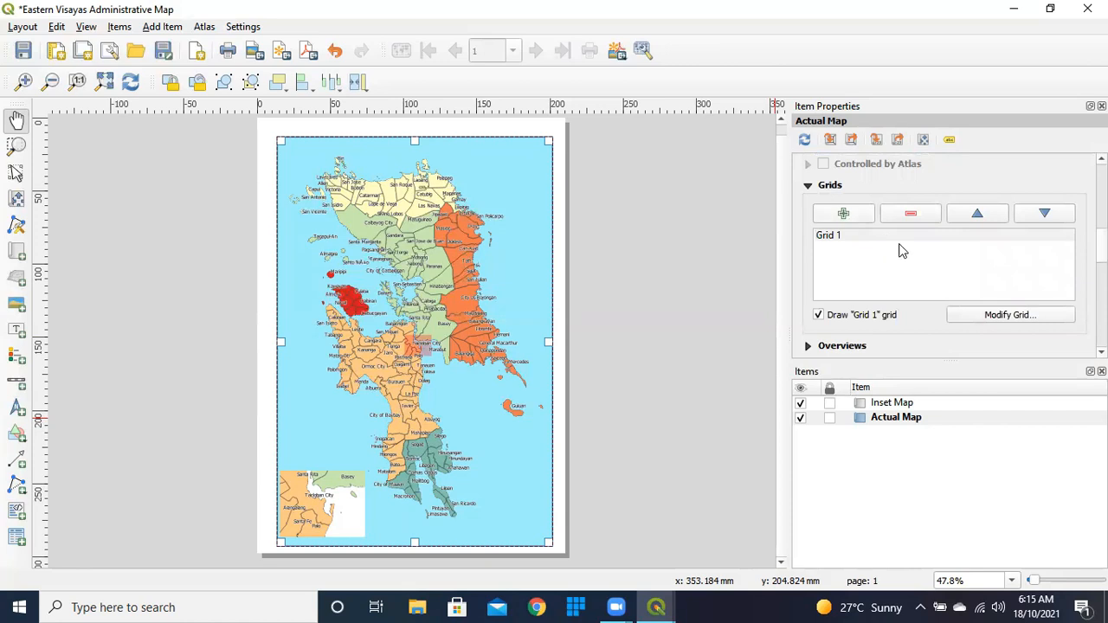
# Modify the new grid to type Cross with the WGS 84 (EPSG:4326) CRS and Map unit as the interval units.
pyautogui.click(996, 317)
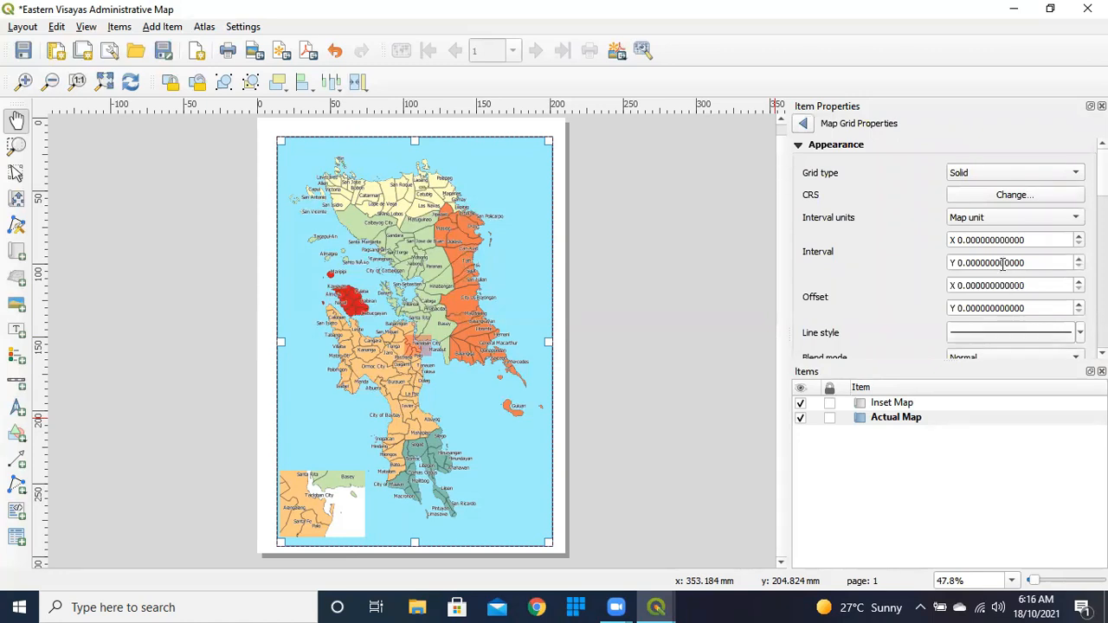
pyautogui.click(993, 176)
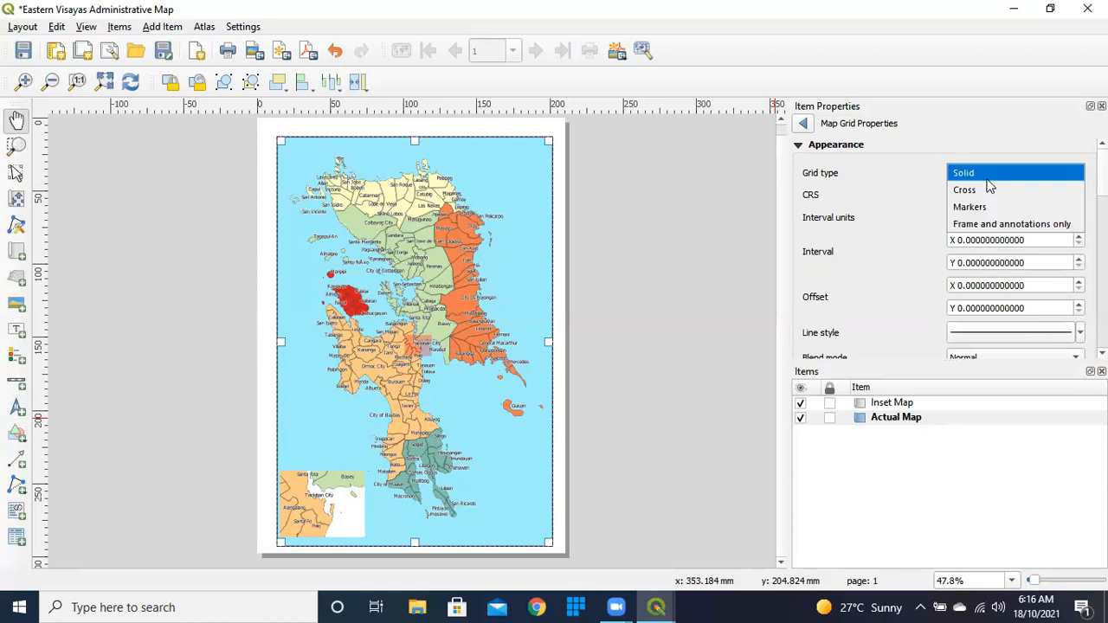
pyautogui.click(990, 189)
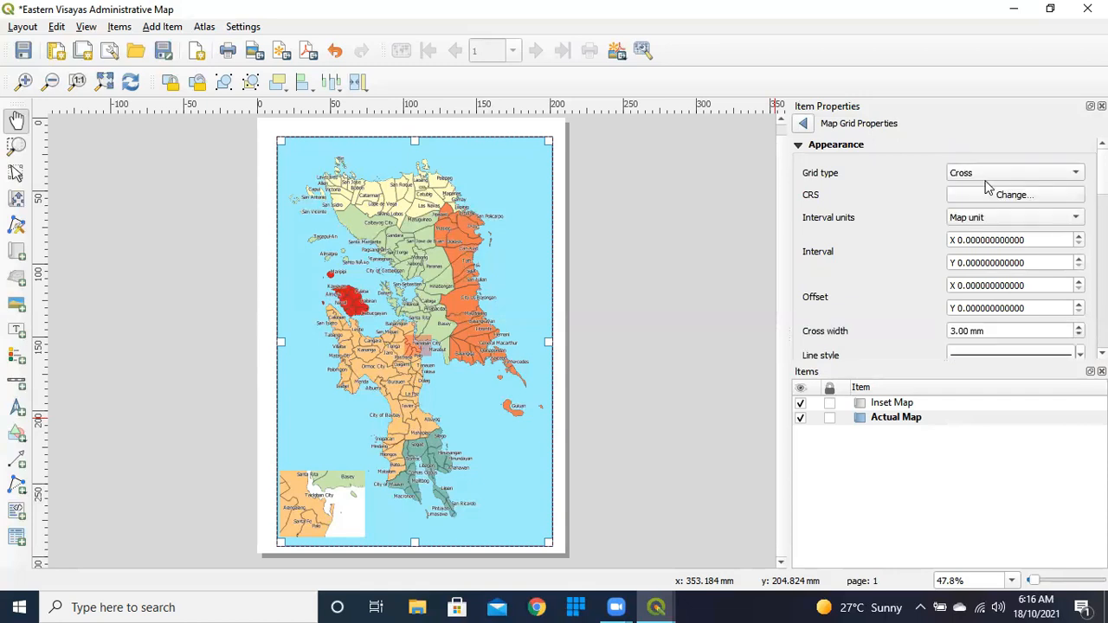
pyautogui.click(987, 192)
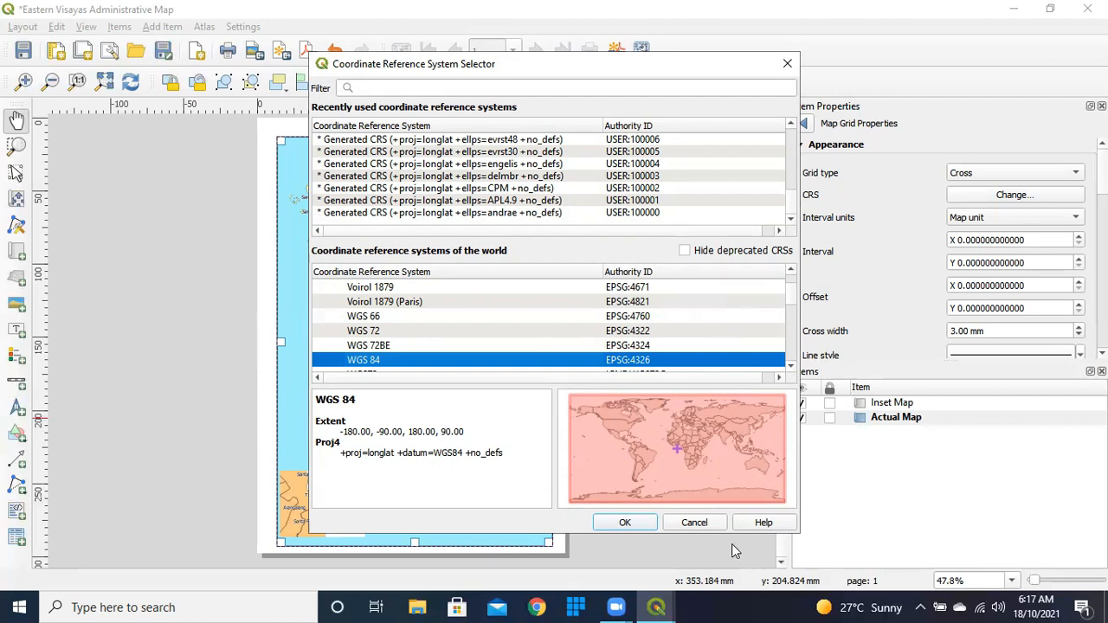
pyautogui.click(636, 523)
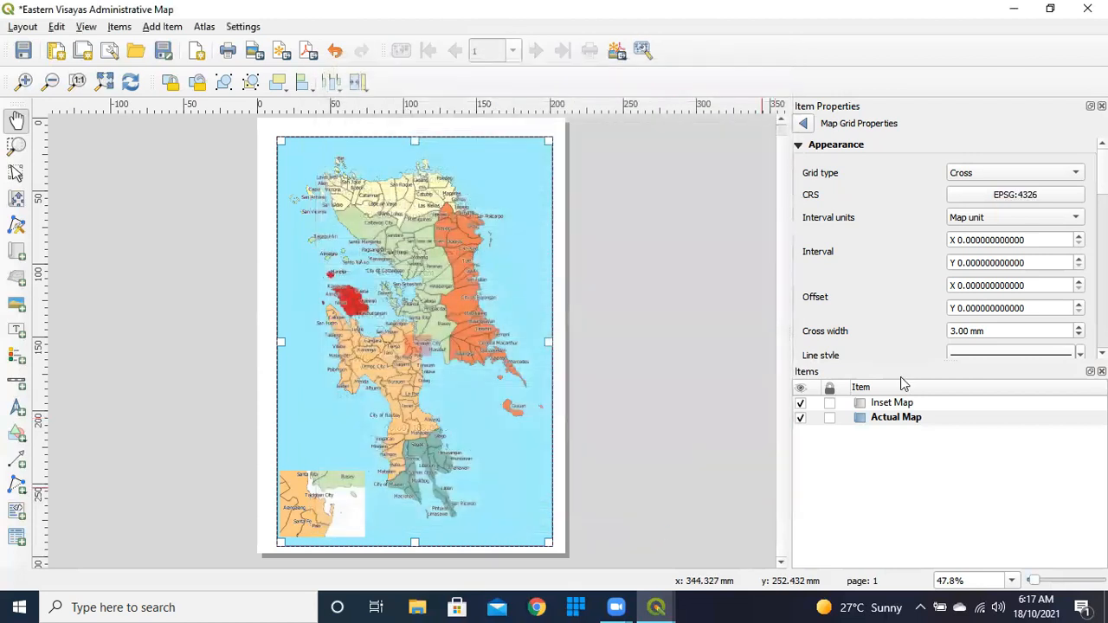
pyautogui.click(1020, 215)
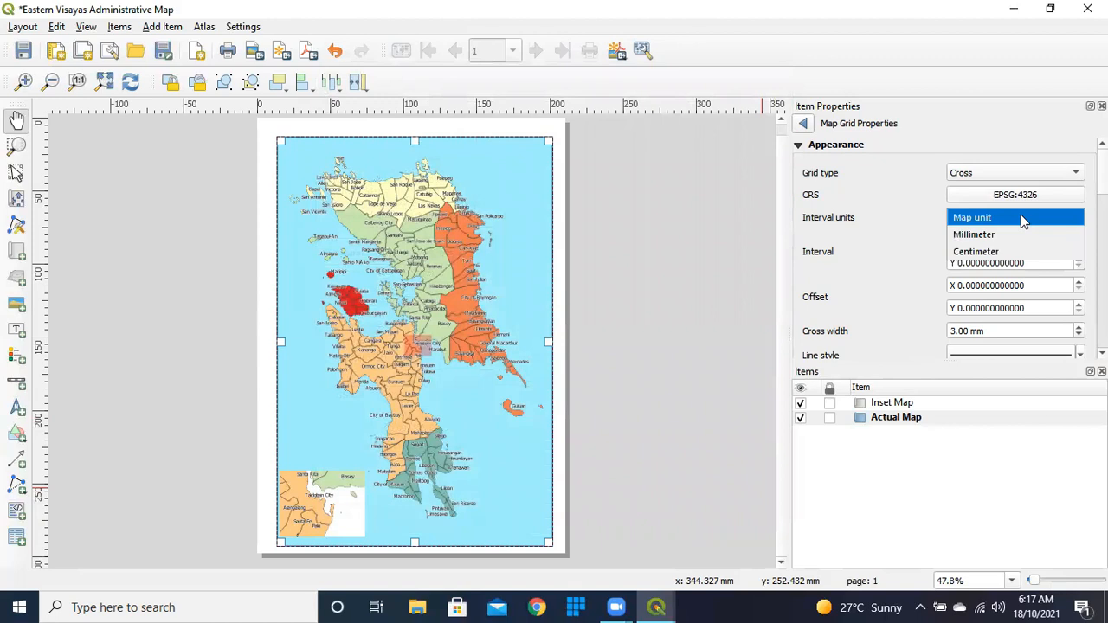
pyautogui.click(1023, 220)
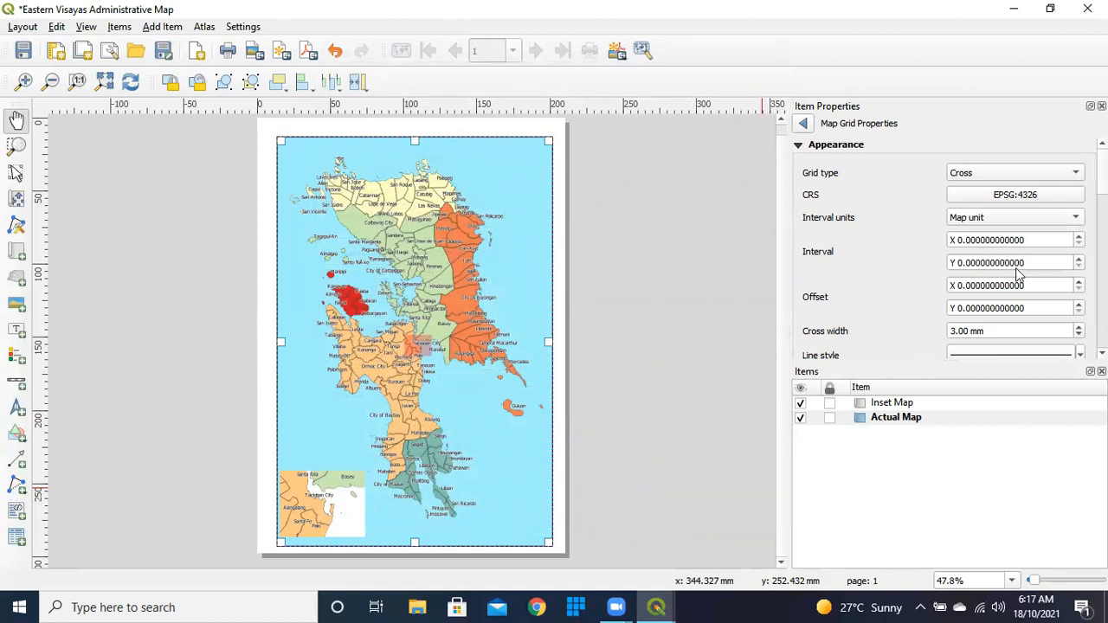
# Set the grid's X and Y intervals to 0.5 map units each.
pyautogui.click(971, 243)
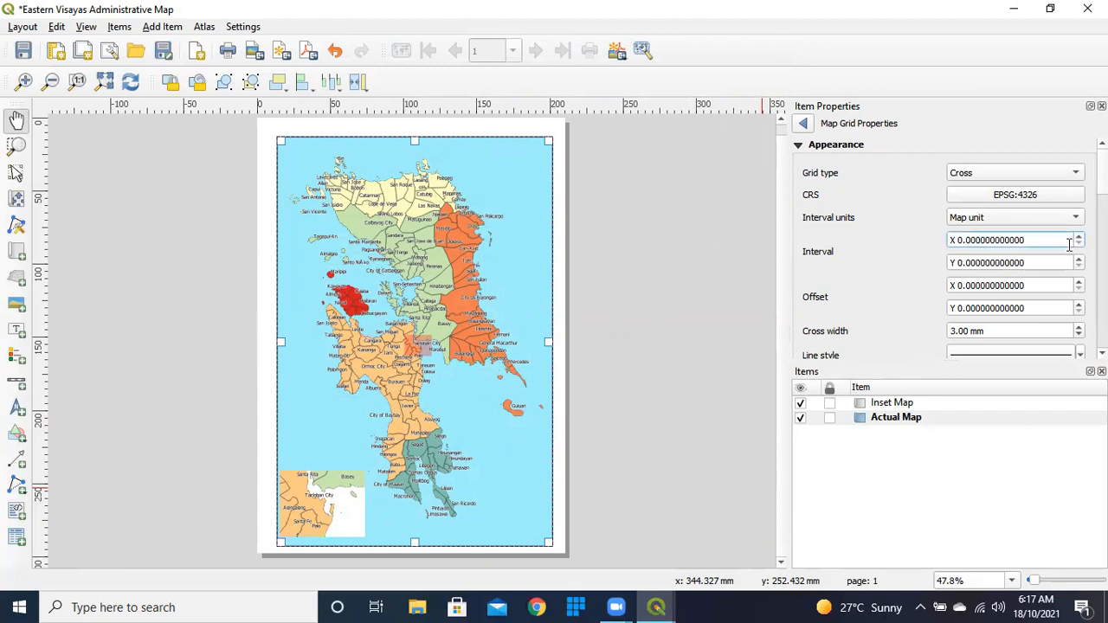
pyautogui.press('BackSpace')
pyautogui.write('5')
pyautogui.click(971, 263)
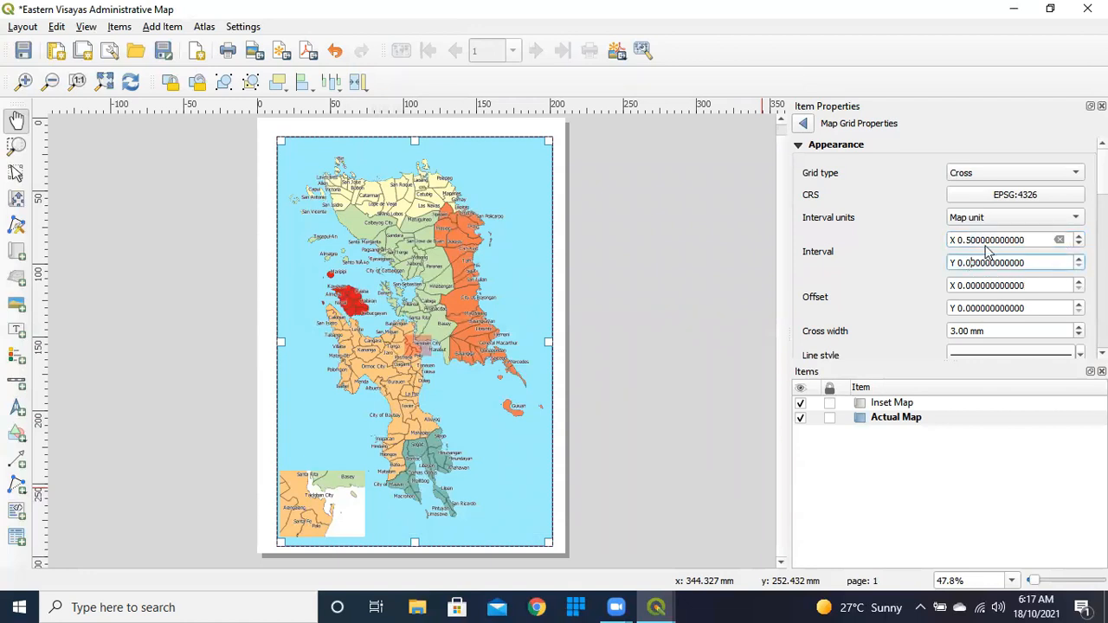
pyautogui.press('BackSpace')
pyautogui.write('5')
pyautogui.click(971, 286)
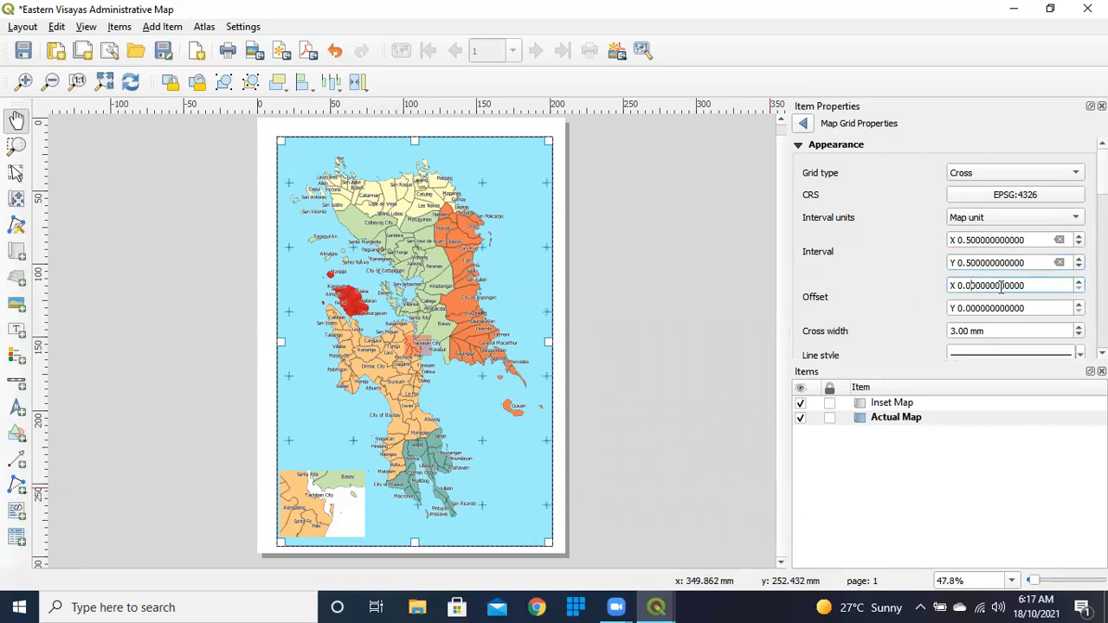
# Set the grid's offset to 0.2 in X and 0.1 in Y.
pyautogui.press('BackSpace')
pyautogui.write('2')
pyautogui.click(980, 308)
pyautogui.press('BackSpace')
pyautogui.write('1')
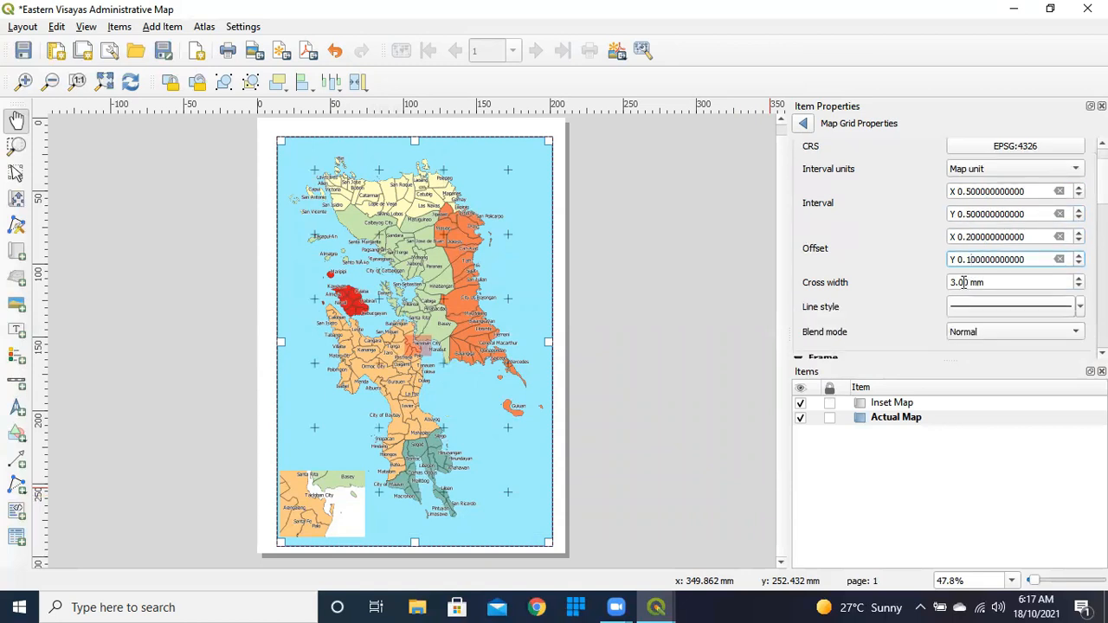
# Set the grid's cross width to 4 mm.
pyautogui.click(956, 282)
pyautogui.press('BackSpace')
pyautogui.write('4')
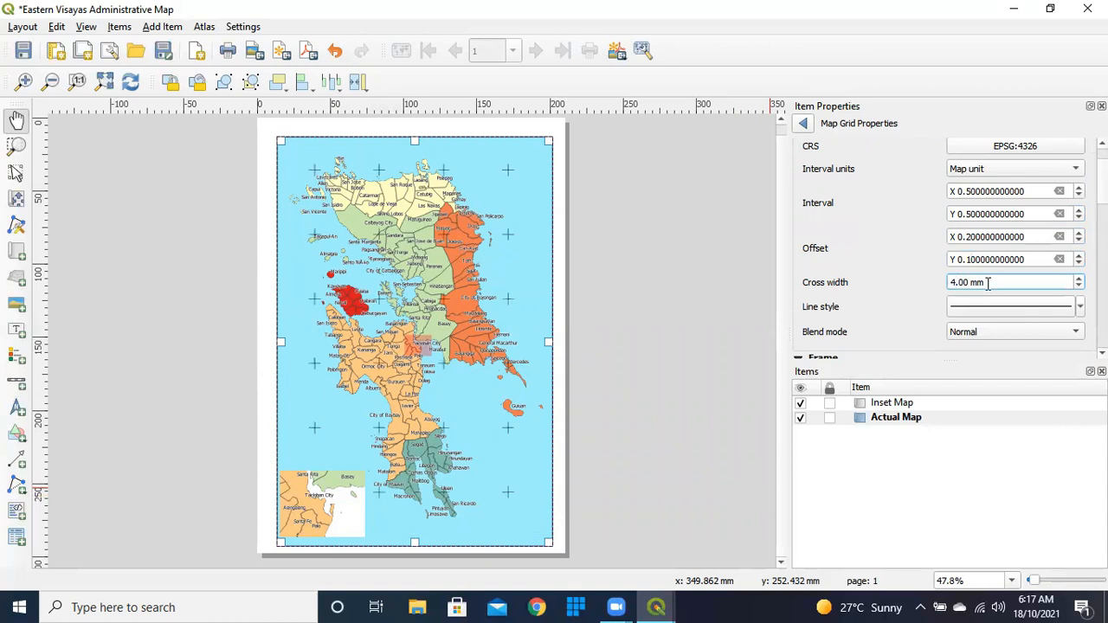
# Give the Actual Map's grid a frame with the Interior Ticks style.
pyautogui.scroll(-1, 995, 260)
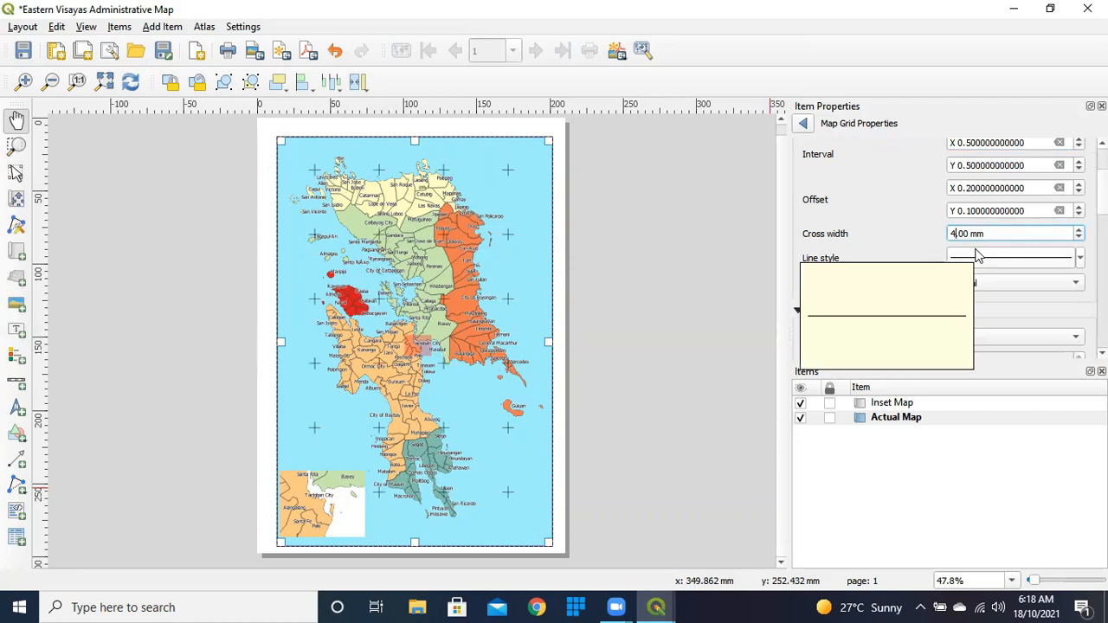
pyautogui.scroll(-1, 924, 240)
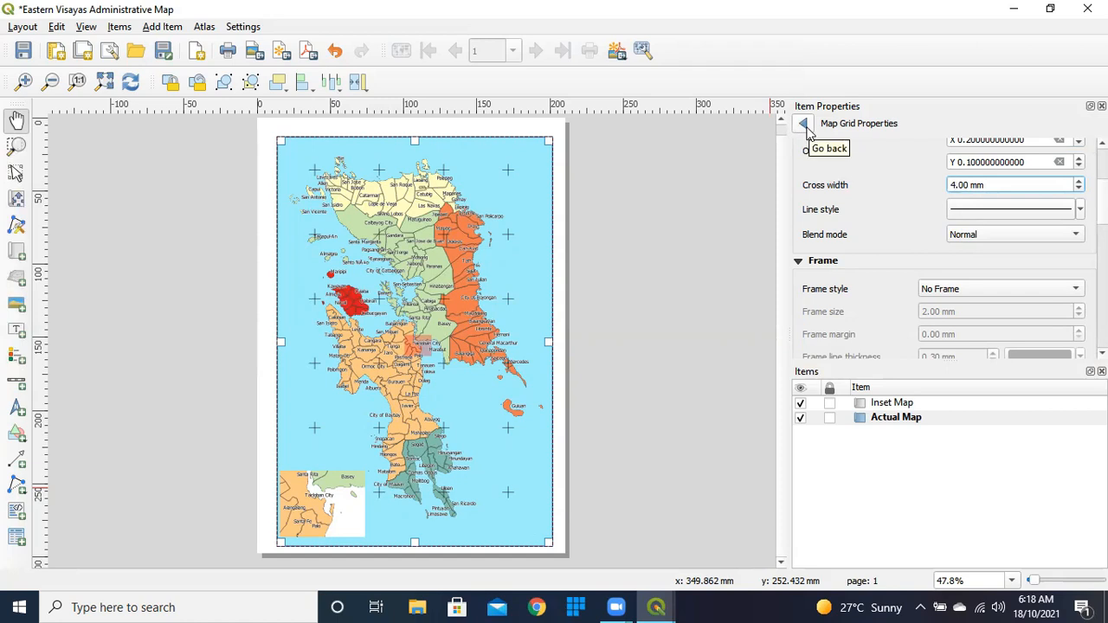
pyautogui.scroll(-5, 935, 212)
pyautogui.scroll(-8, 934, 212)
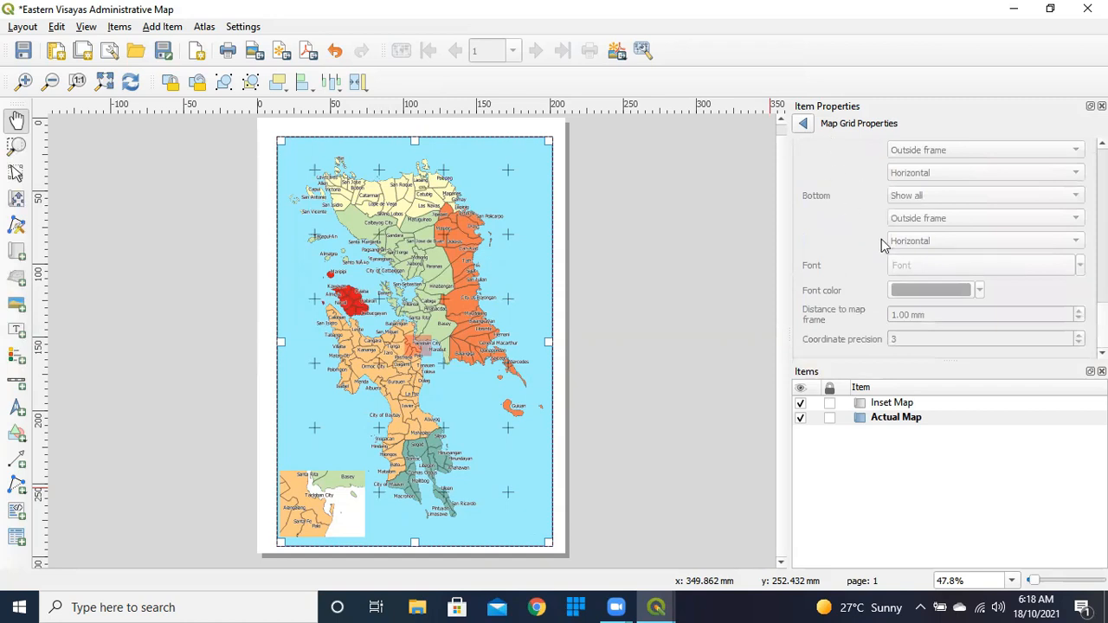
pyautogui.scroll(3, 881, 239)
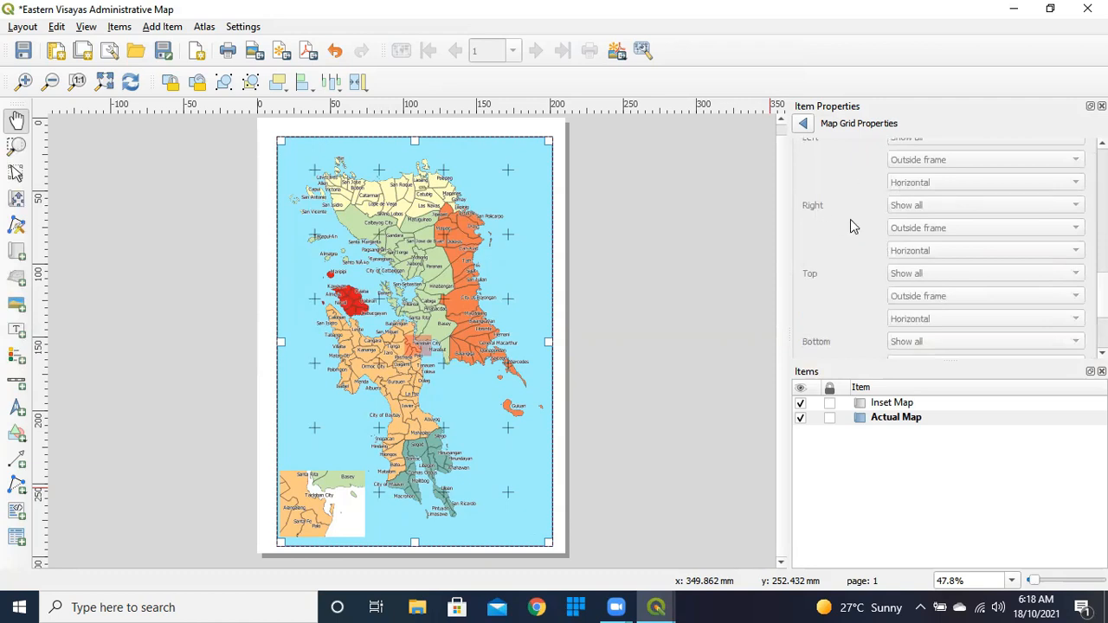
pyautogui.scroll(10, 855, 230)
pyautogui.scroll(2, 856, 232)
pyautogui.scroll(-1, 853, 221)
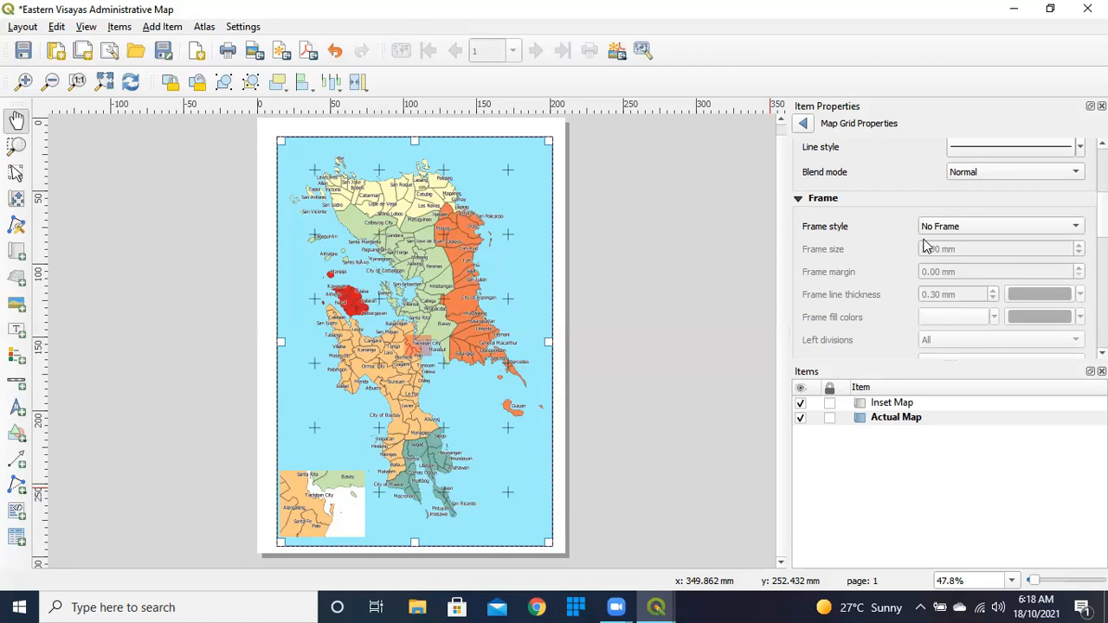
pyautogui.click(950, 231)
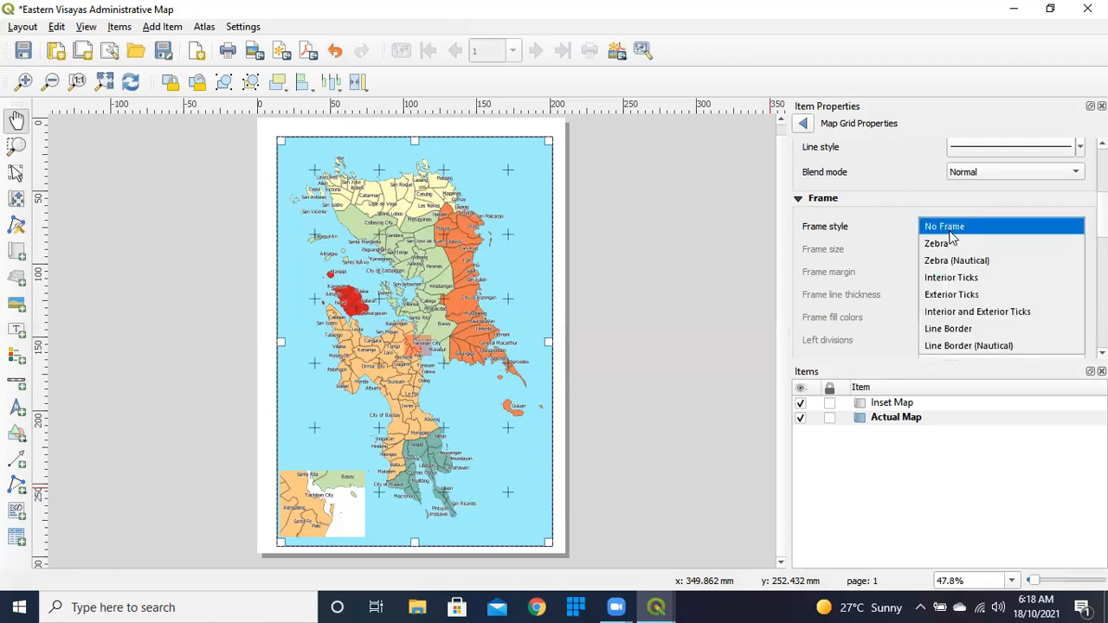
pyautogui.click(985, 279)
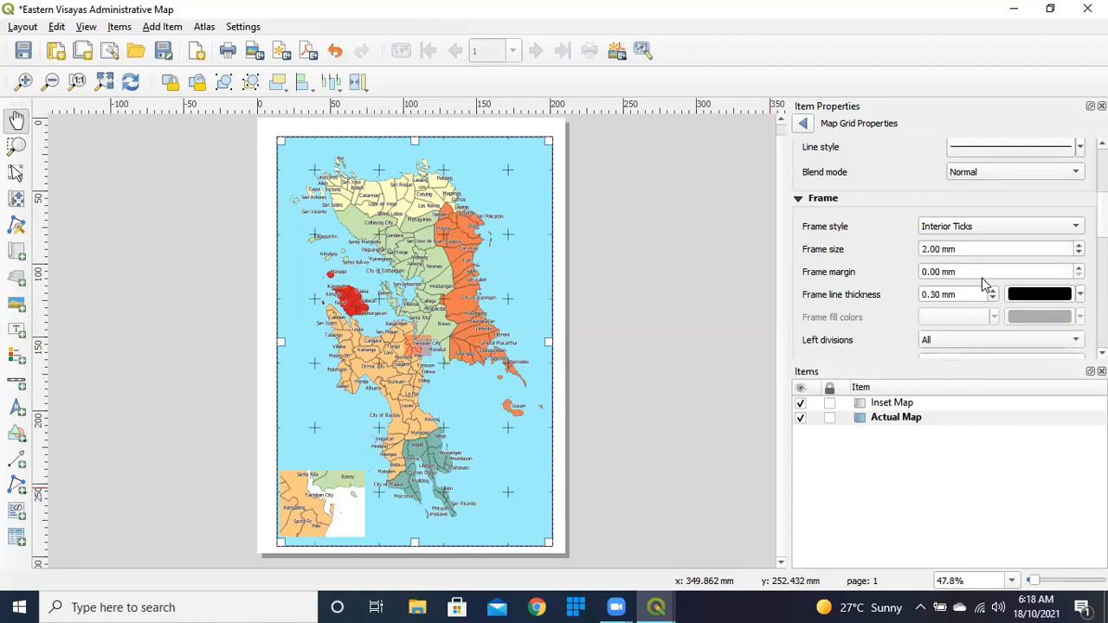
pyautogui.click(982, 278)
# Turn on coordinate drawing for the grid and set its format to Degree, minute, second.
pyautogui.scroll(-1, 873, 326)
pyautogui.scroll(-2, 873, 326)
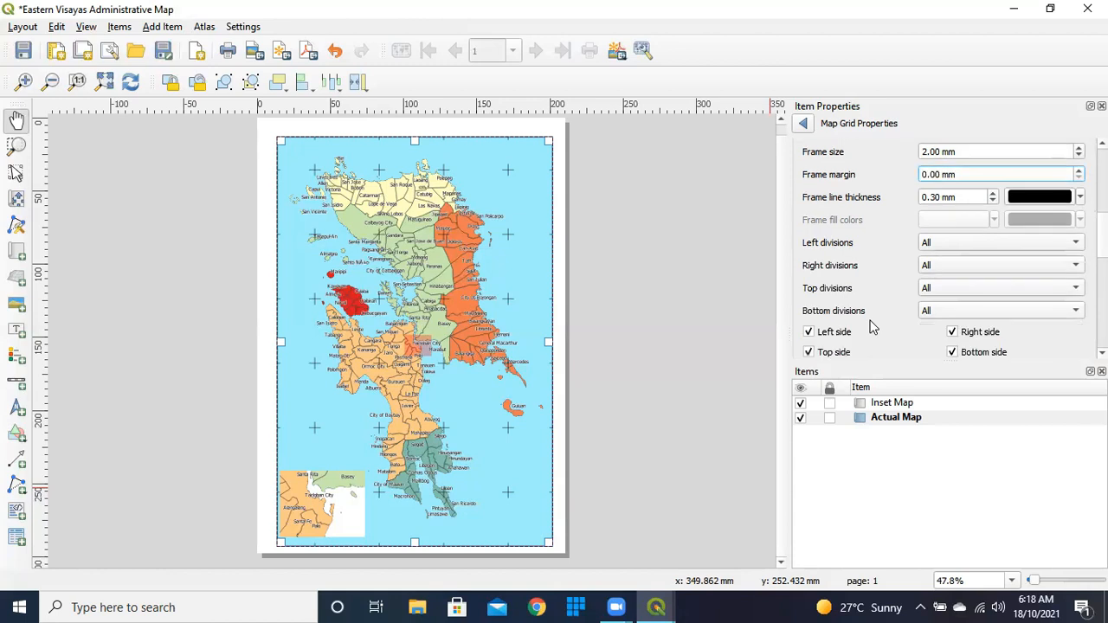
pyautogui.click(813, 328)
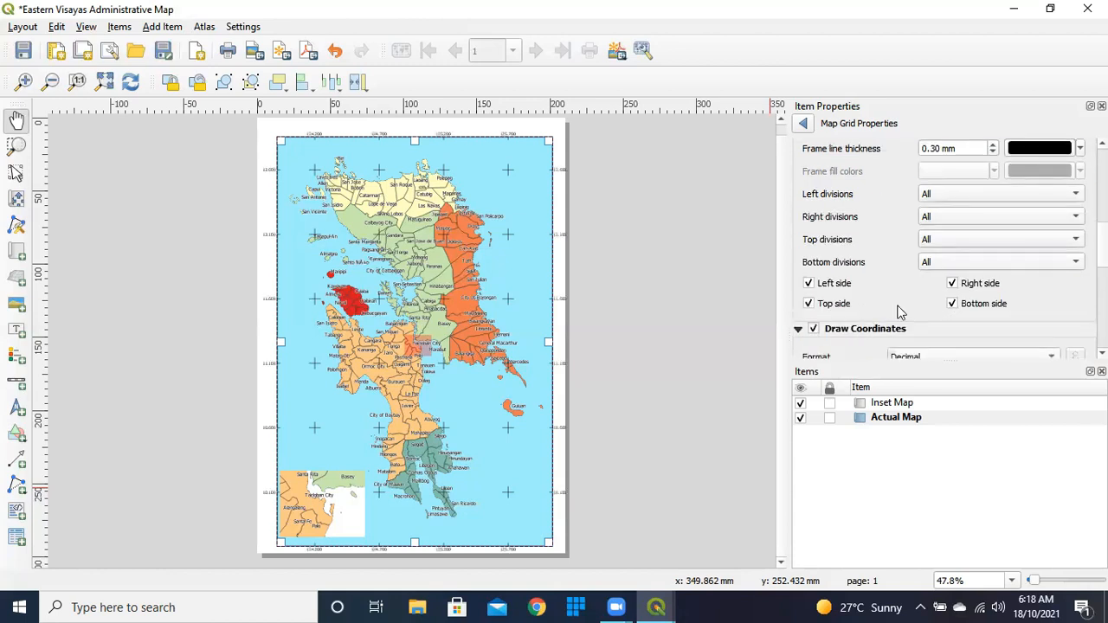
pyautogui.scroll(-2, 897, 311)
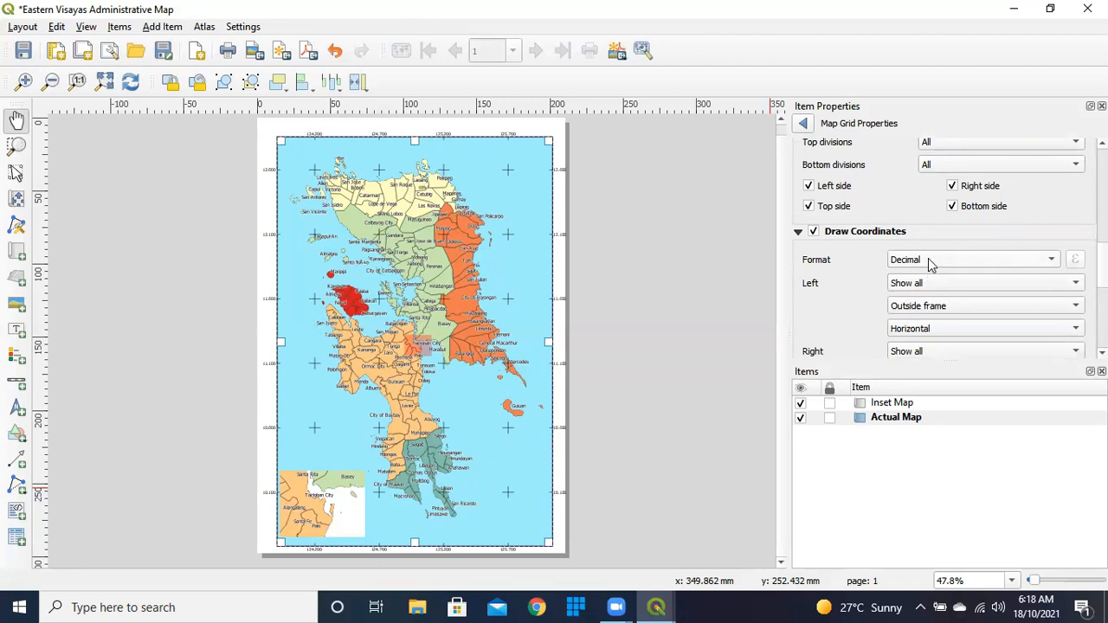
pyautogui.click(954, 266)
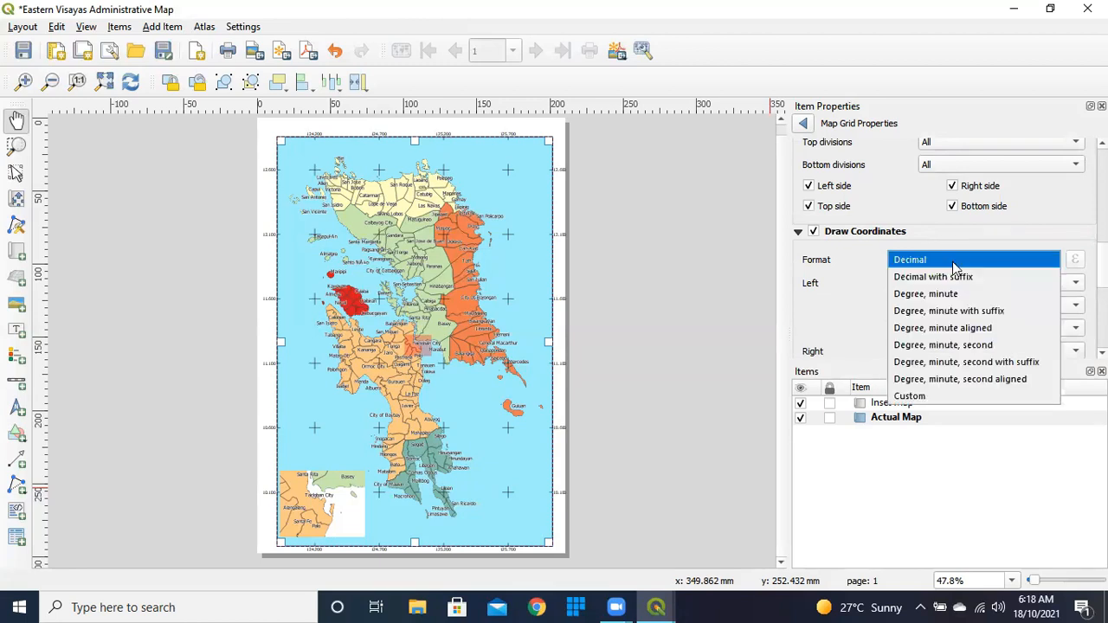
pyautogui.click(953, 349)
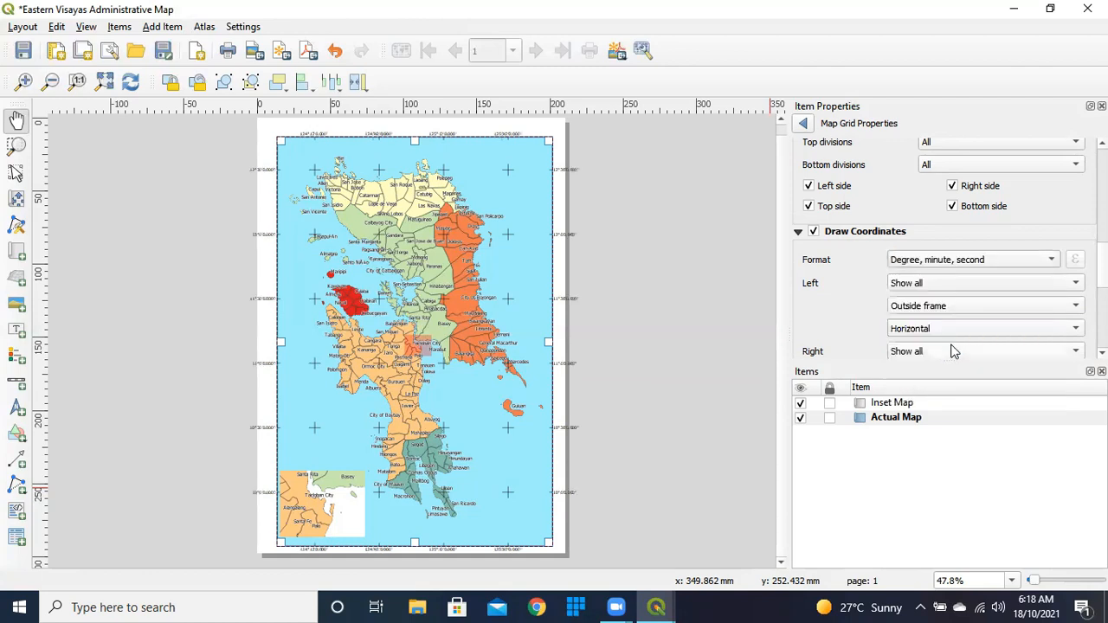
pyautogui.click(935, 270)
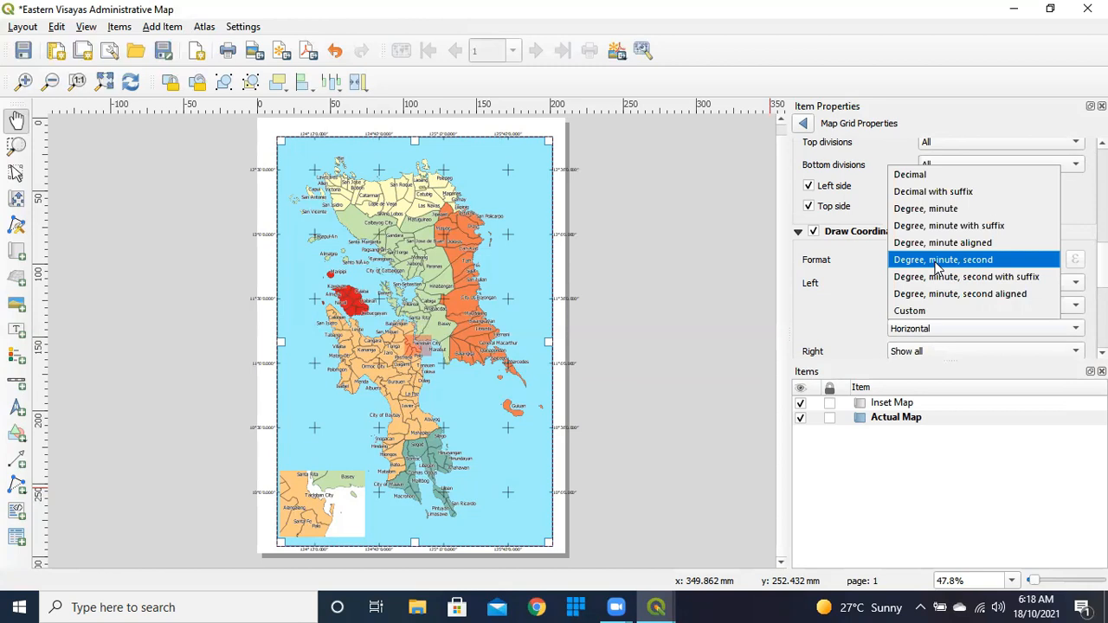
pyautogui.click(948, 260)
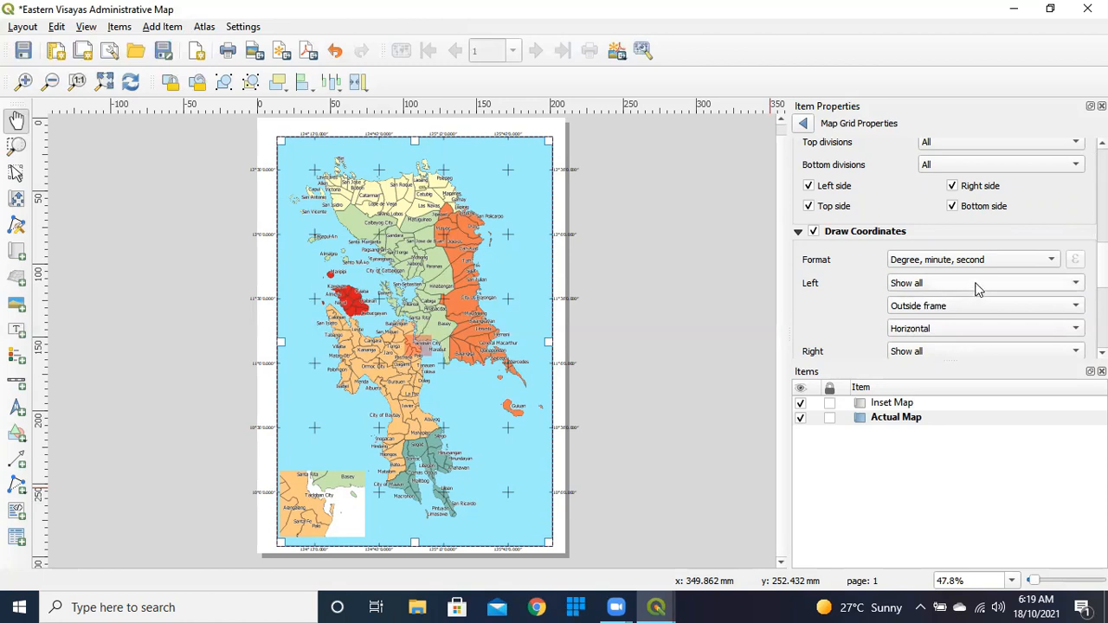
# Set the grid's left and right coordinate labels to Vertical ascending orientation.
pyautogui.click(942, 330)
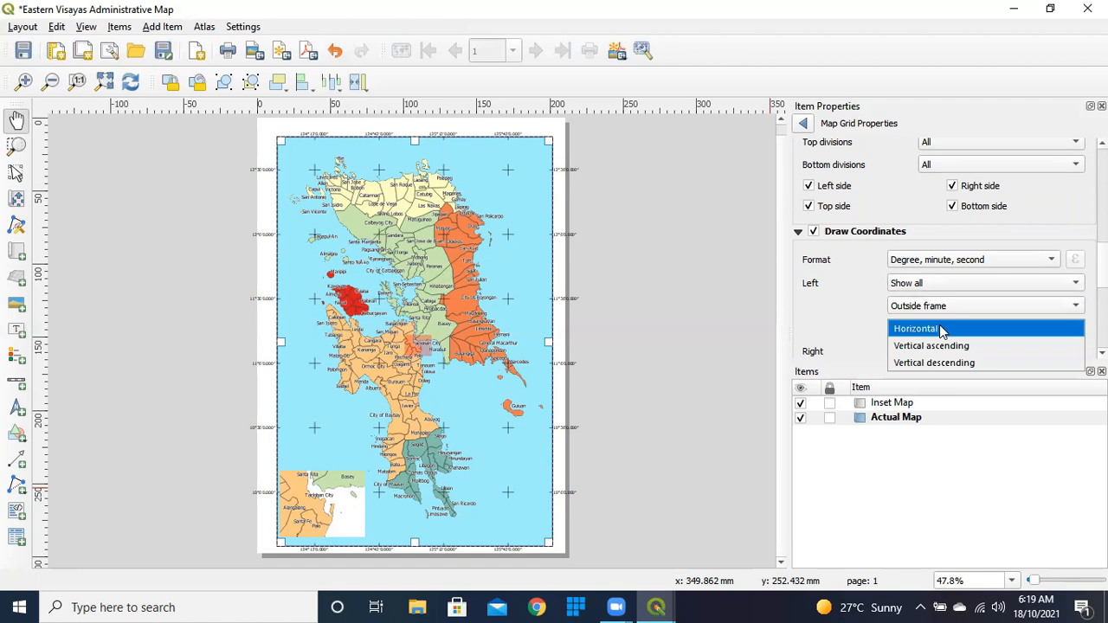
pyautogui.click(931, 346)
pyautogui.scroll(-2, 884, 346)
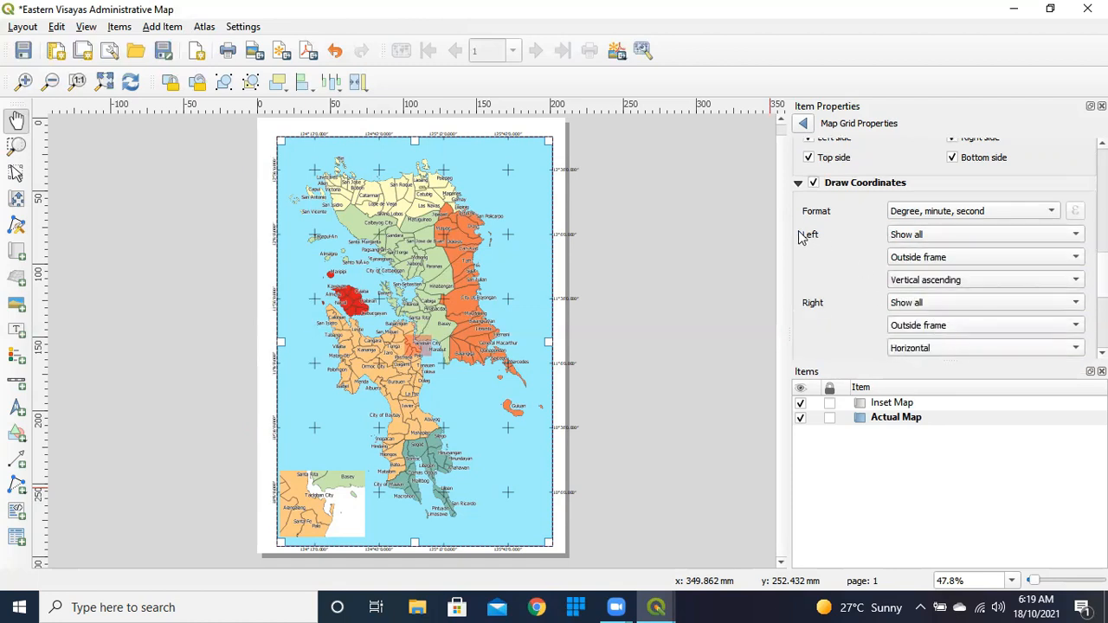
pyautogui.click(939, 349)
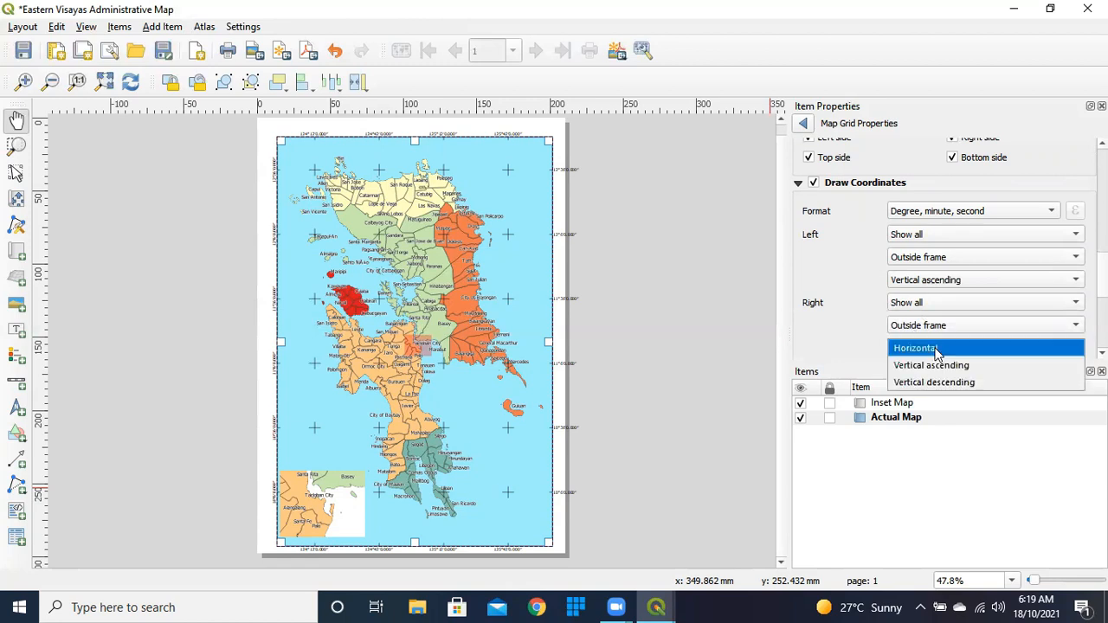
pyautogui.click(929, 367)
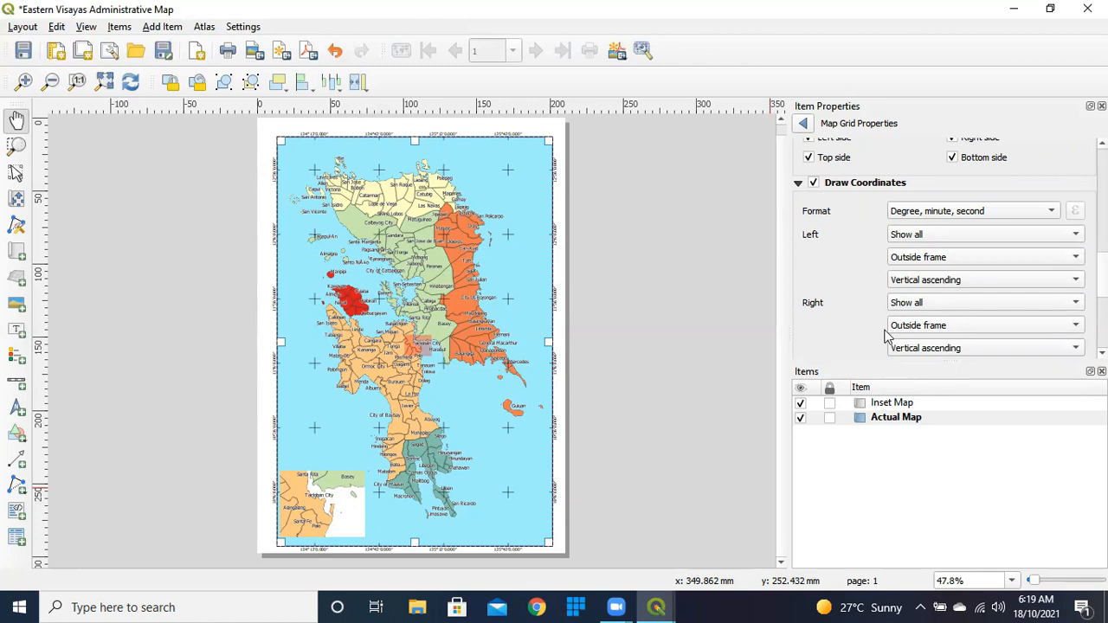
# Set the grid's coordinate precision to 2 and return to the Actual Map's item properties.
pyautogui.scroll(-2, 866, 346)
pyautogui.scroll(1, 870, 341)
pyautogui.scroll(-3, 876, 329)
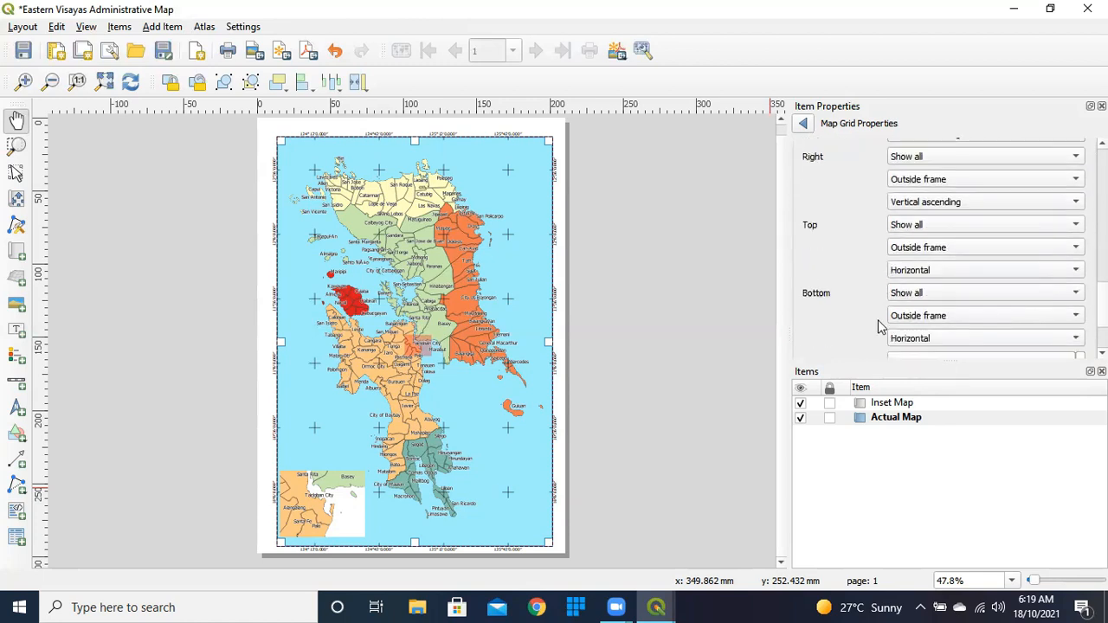
pyautogui.scroll(-1, 878, 326)
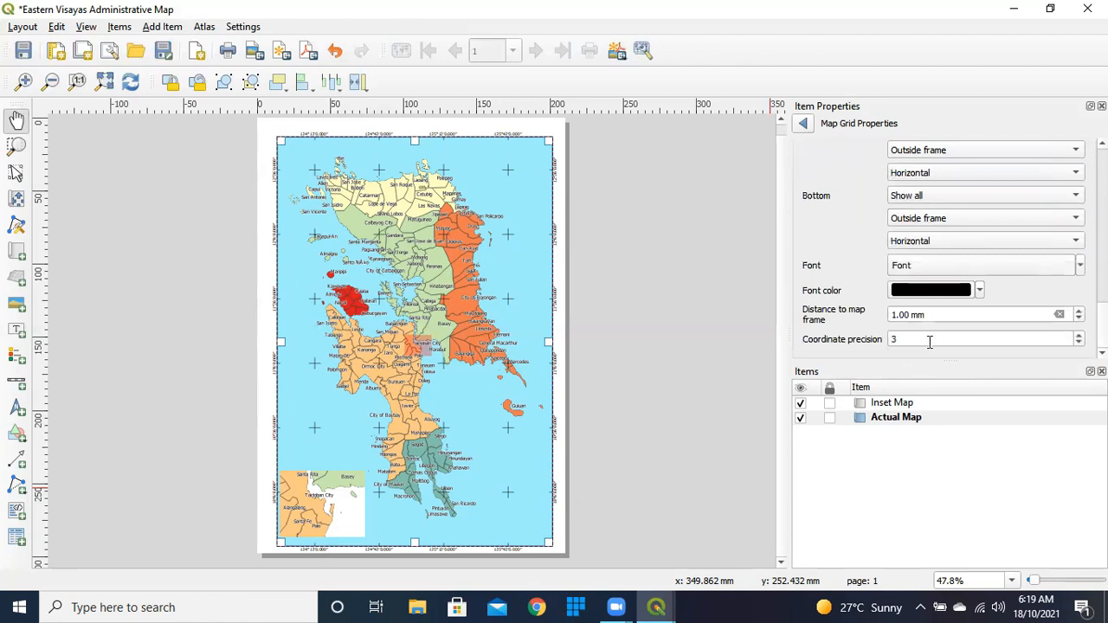
pyautogui.moveTo(929, 340); pyautogui.dragTo(881, 347)
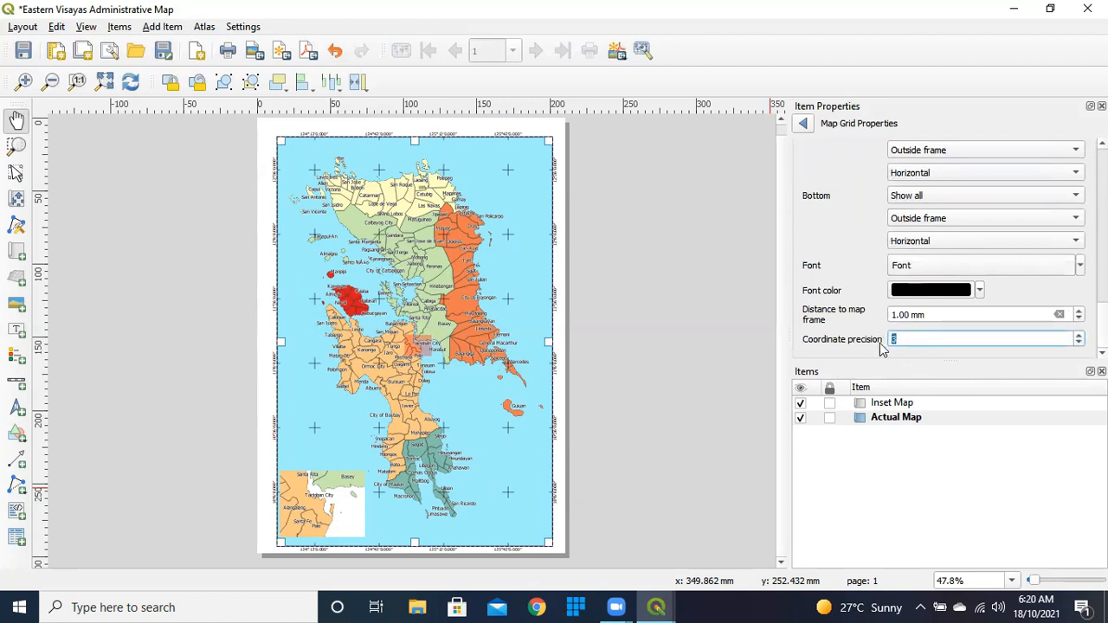
pyautogui.write('2')
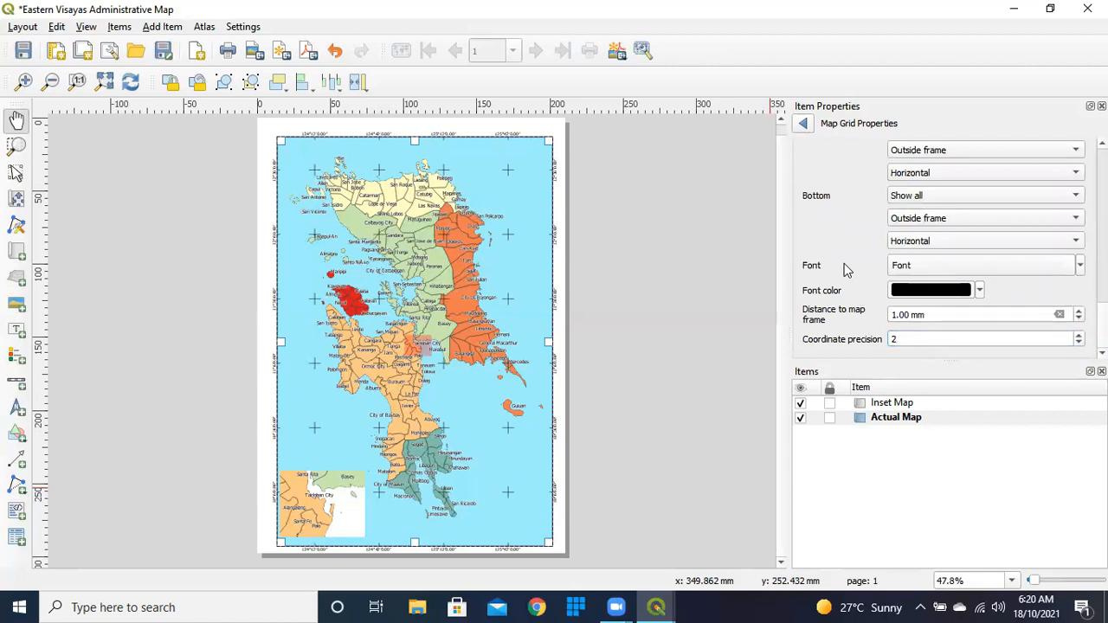
pyautogui.click(805, 125)
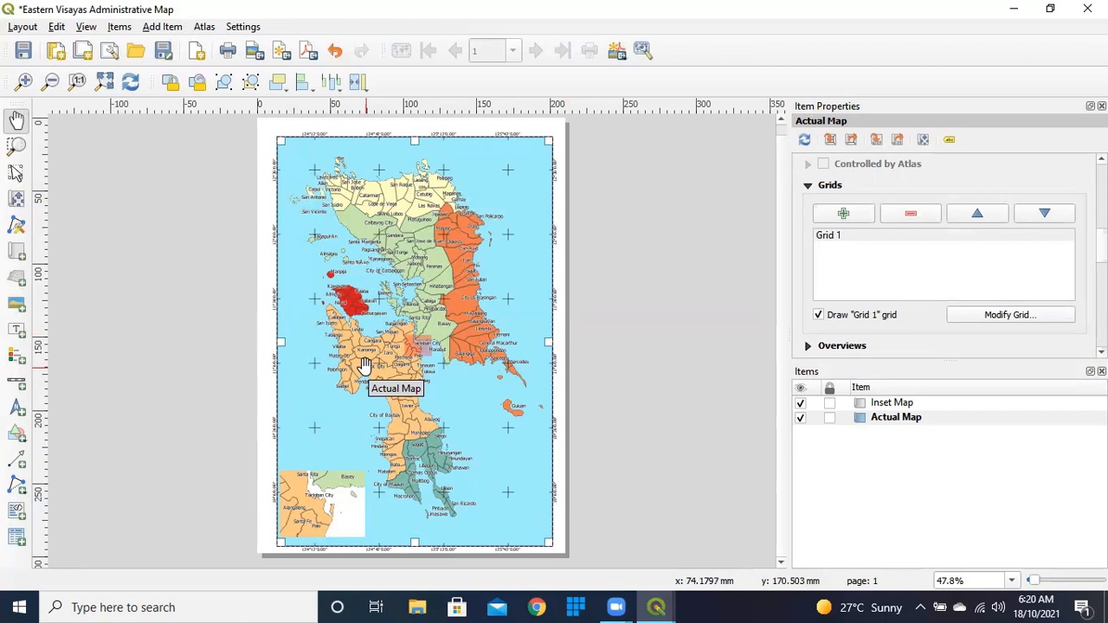
# Add a wide, shallow label in the page margin above the Actual Map.
pyautogui.click(159, 29)
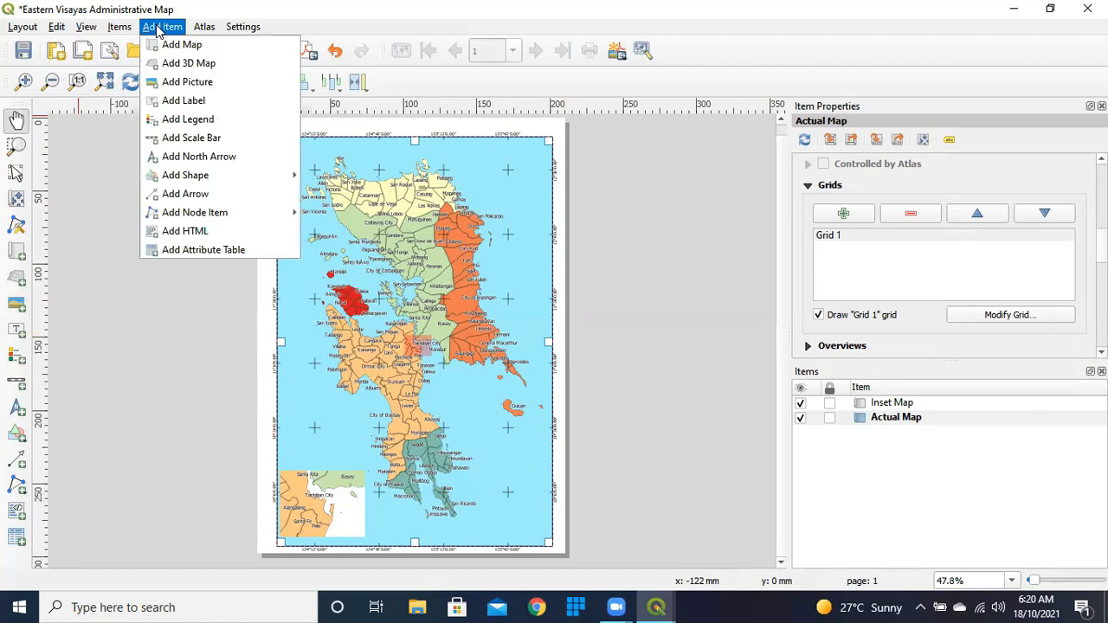
pyautogui.click(187, 100)
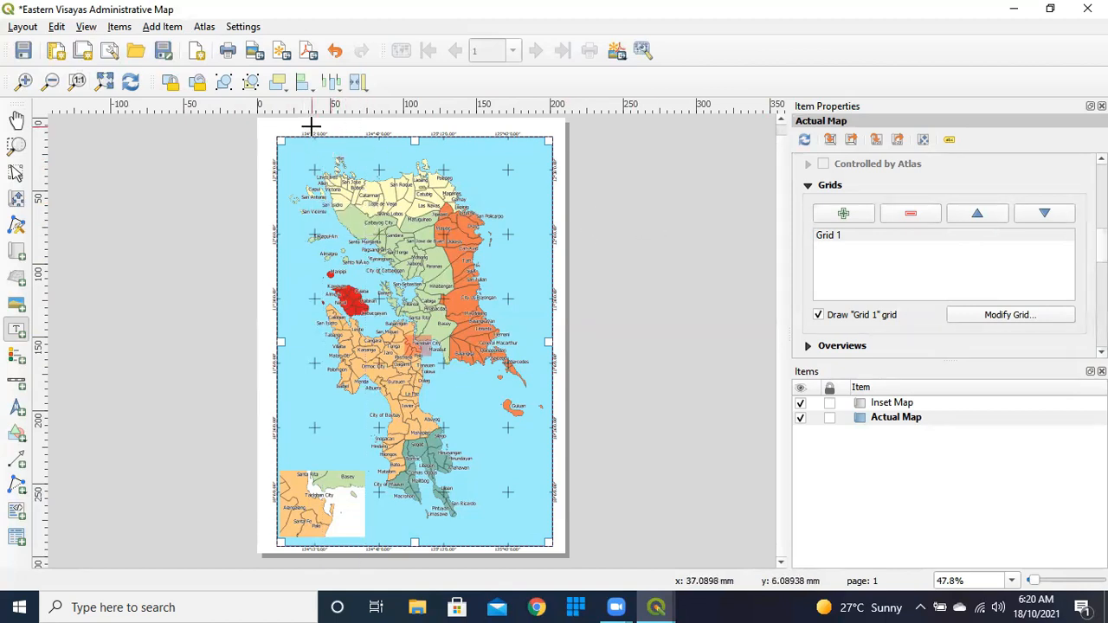
pyautogui.moveTo(308, 117); pyautogui.dragTo(508, 127)
pyautogui.moveTo(533, 171); pyautogui.dragTo(420, 129)
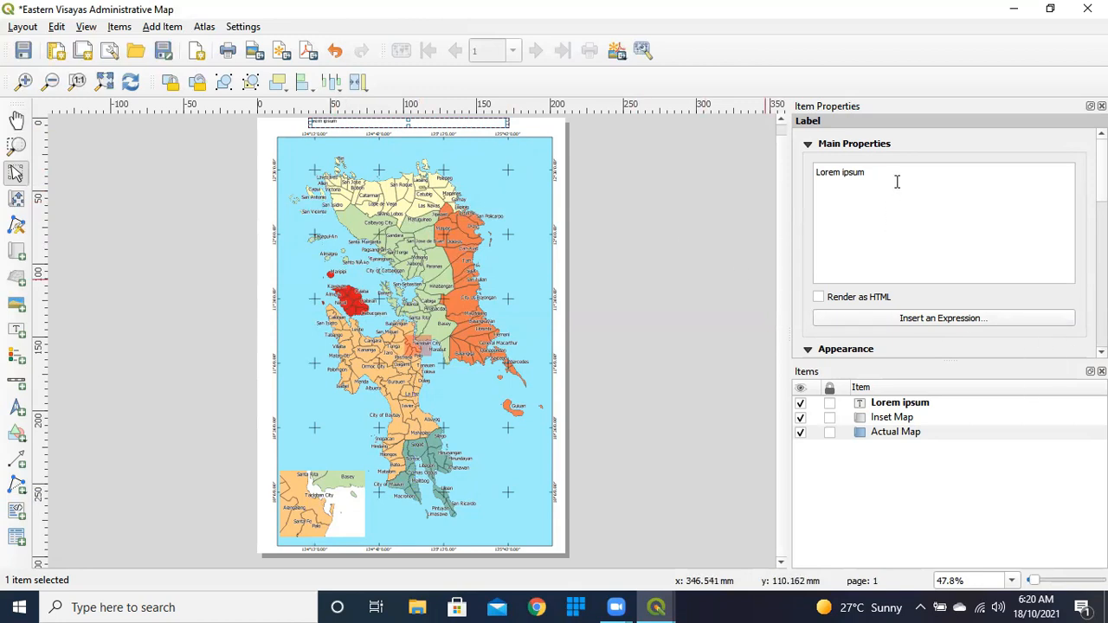
# Replace the new label's placeholder text with "Eastern Visayas Administrative Map".
pyautogui.hotkey('ctrl', 'a')
pyautogui.write('Easrer')
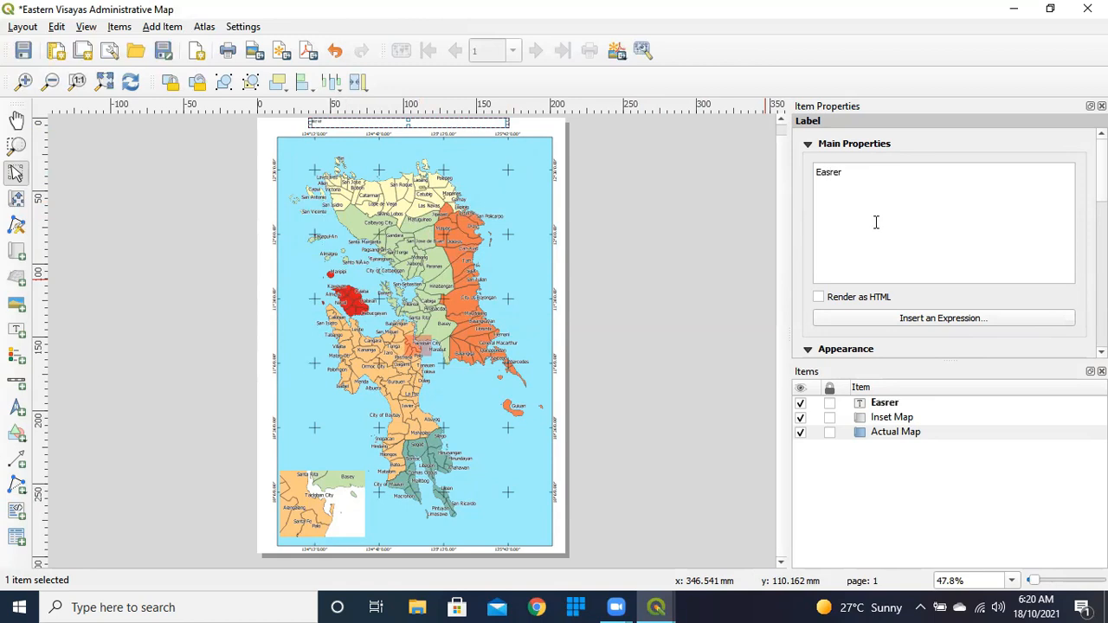
pyautogui.press('BackSpace')
pyautogui.press('BackSpace')
pyautogui.press('BackSpace')
pyautogui.write('tern Visayas Ad')
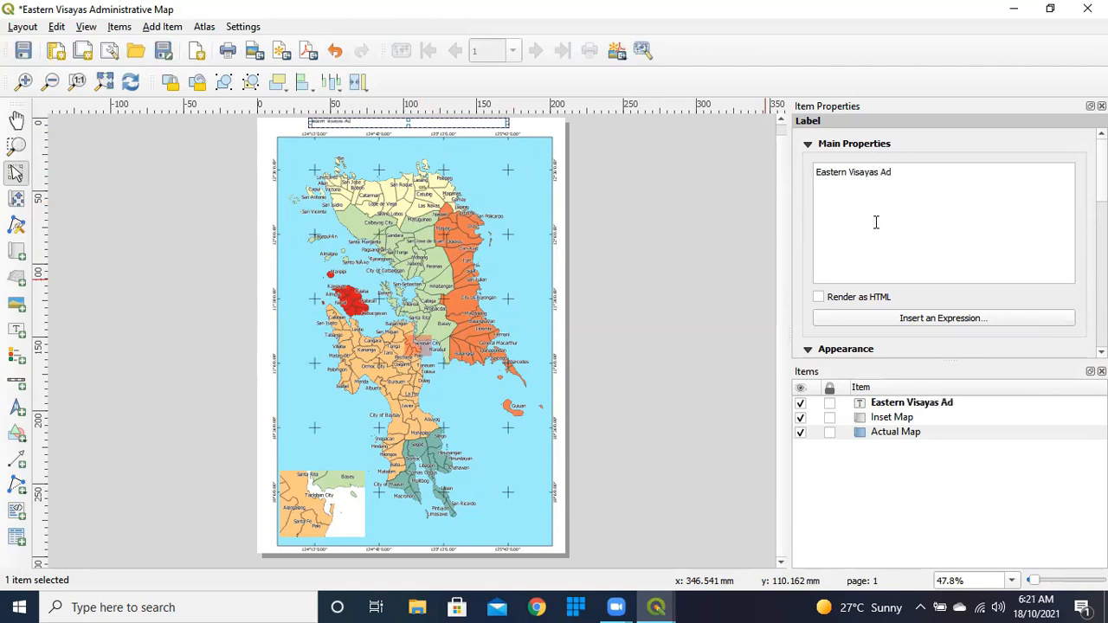
pyautogui.write('ministrative Map')
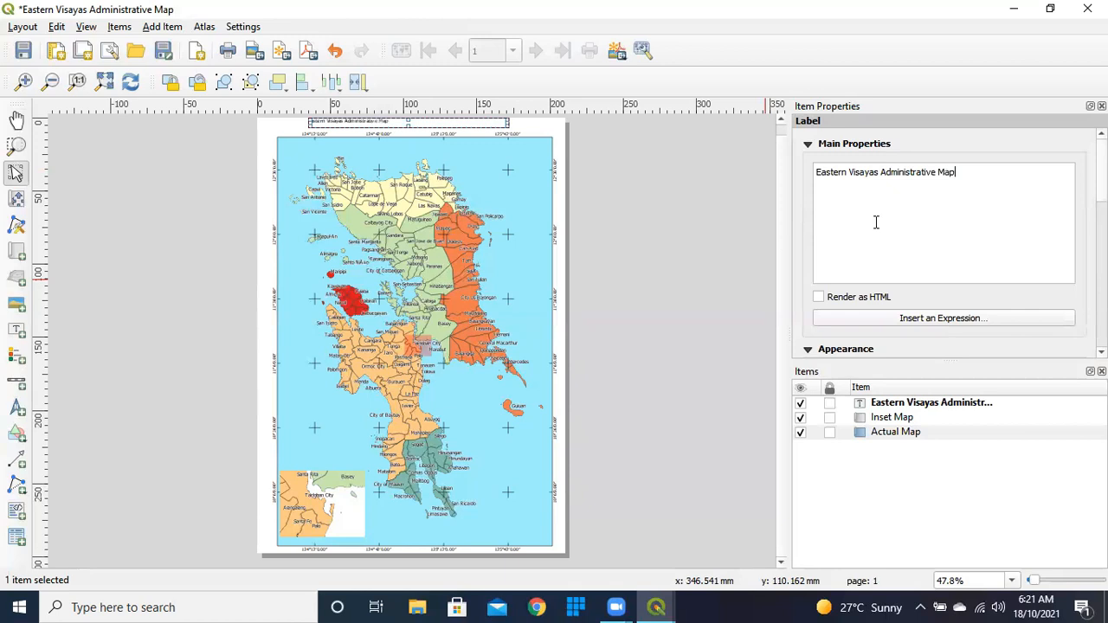
# Set the title label's font size to 28.
pyautogui.scroll(-5, 876, 222)
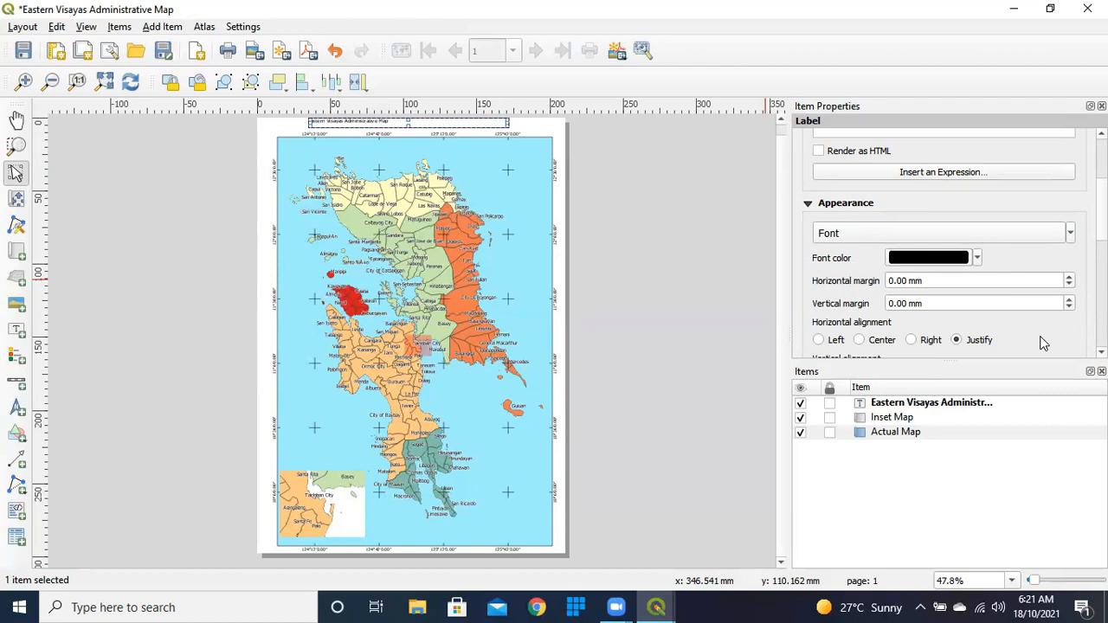
pyautogui.scroll(4, 1011, 249)
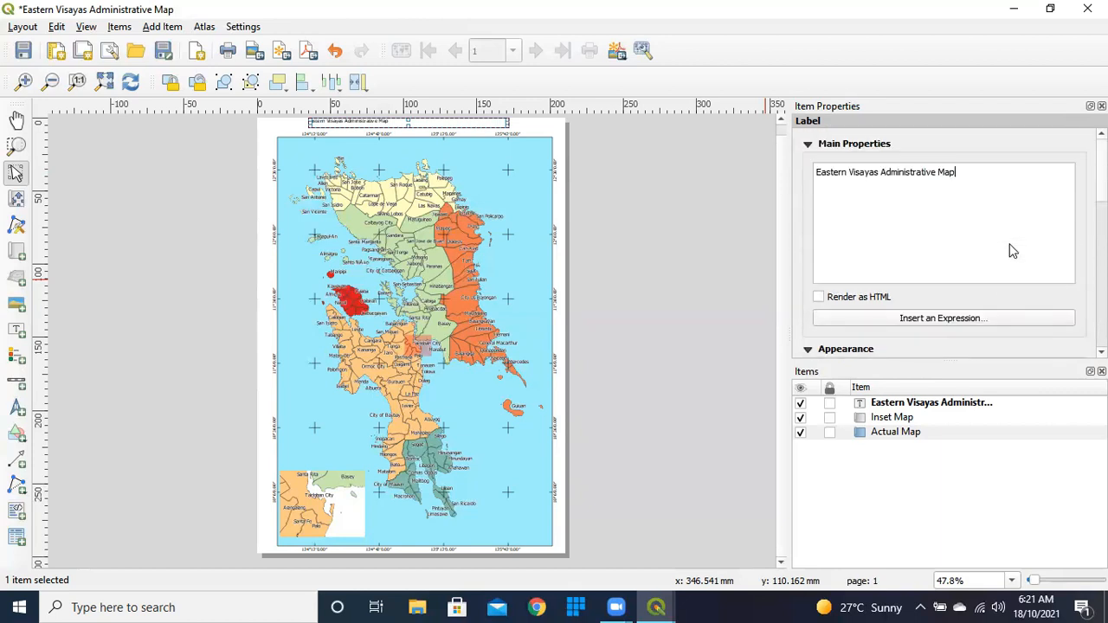
pyautogui.click(1004, 184)
pyautogui.scroll(-3, 999, 197)
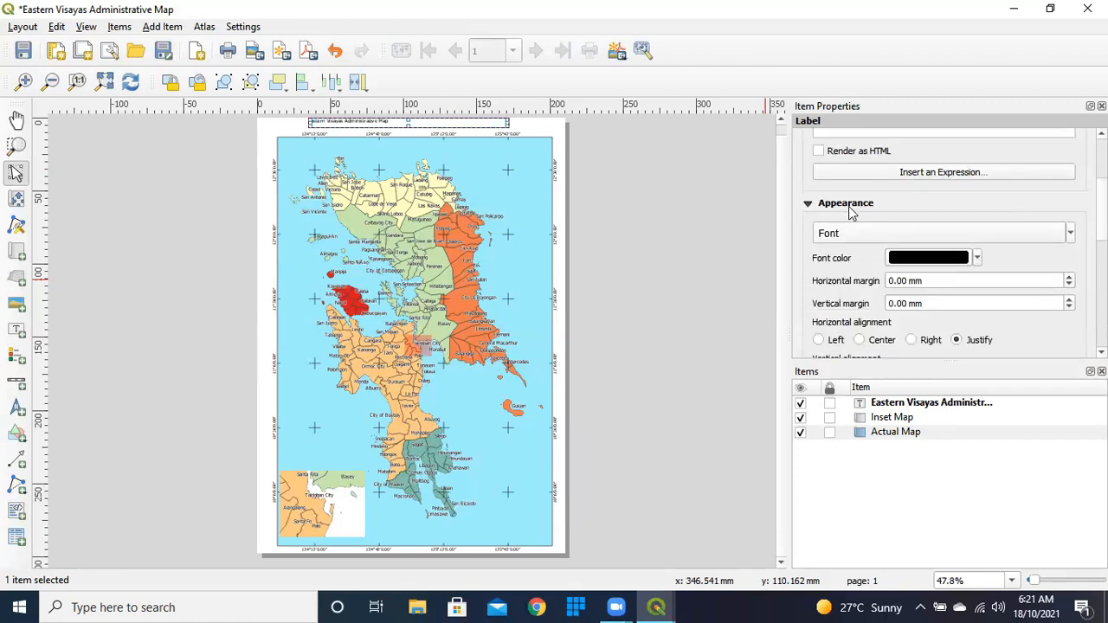
pyautogui.click(1068, 236)
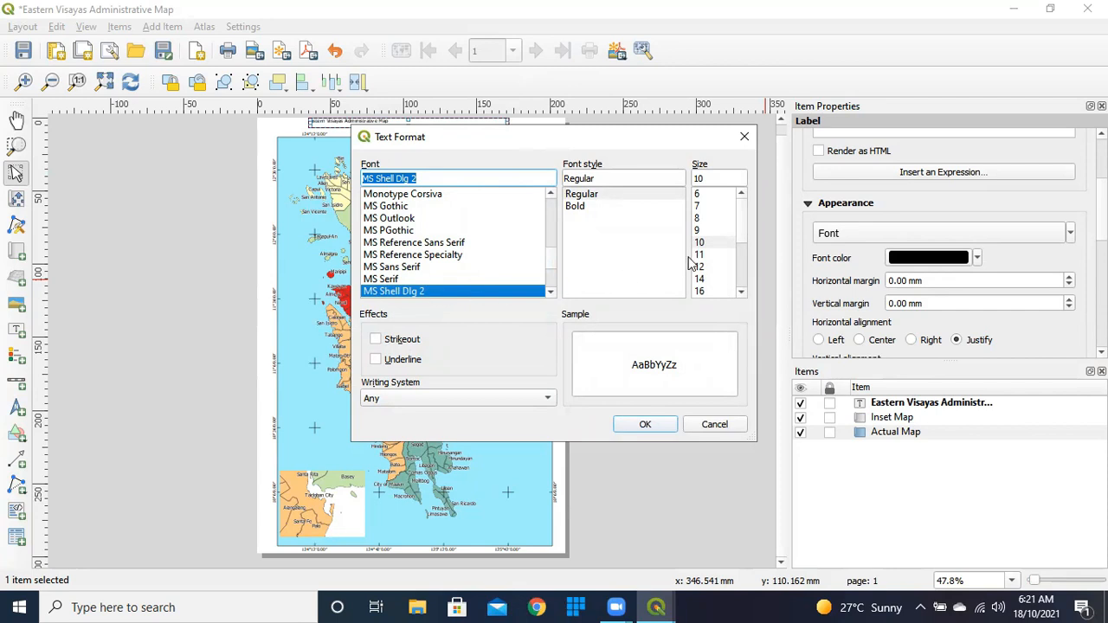
pyautogui.moveTo(742, 235); pyautogui.dragTo(736, 265)
pyautogui.click(702, 292)
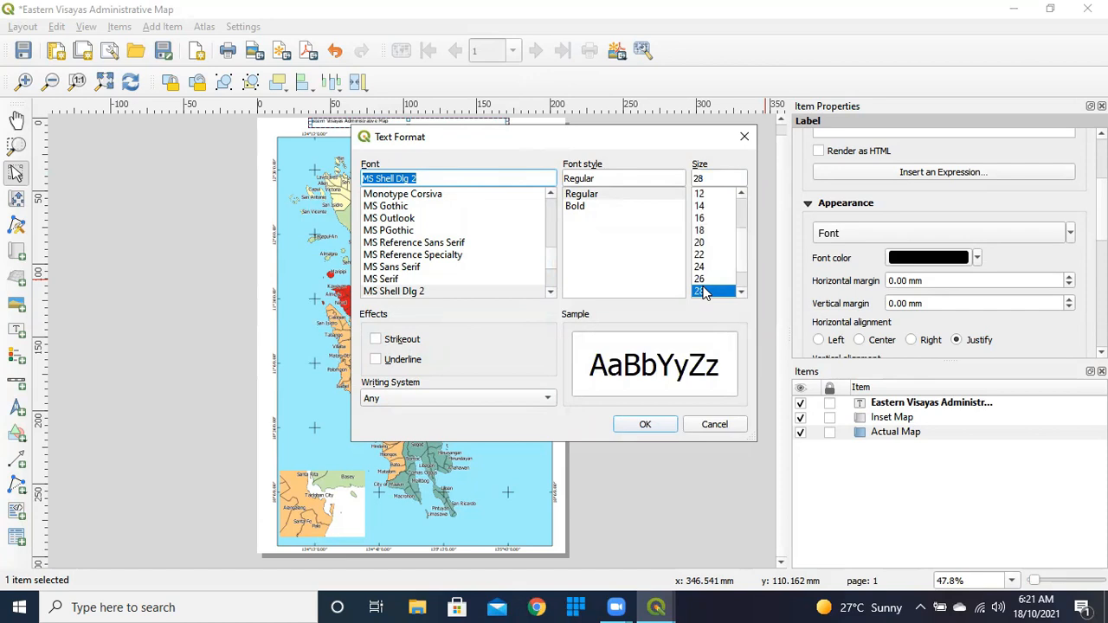
pyautogui.click(672, 424)
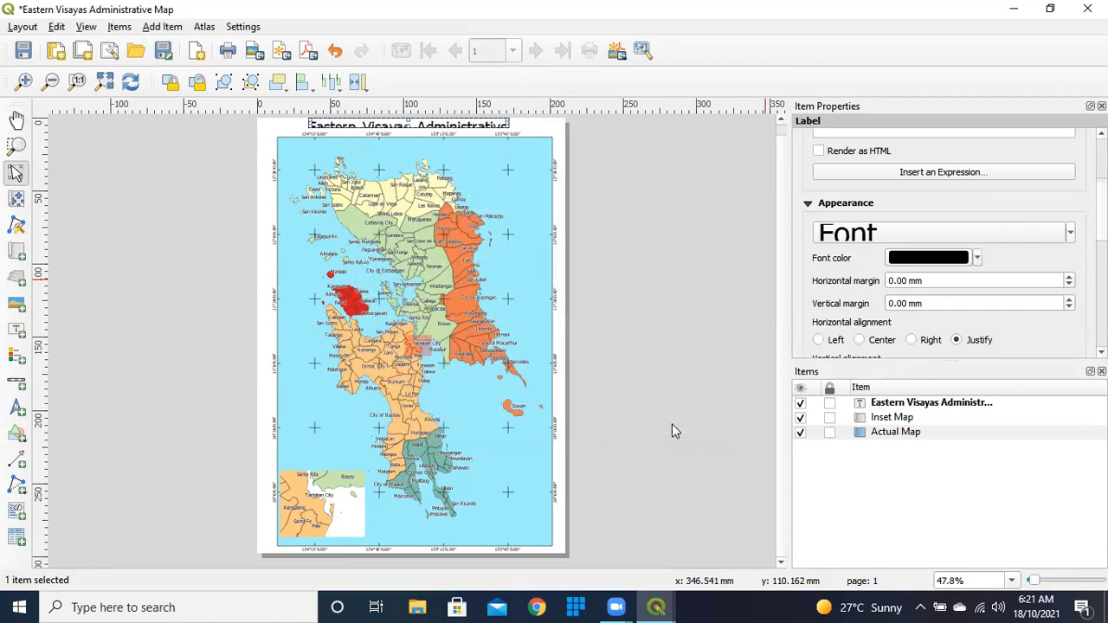
# Widen the title label on both sides to fit the full title, and move it just inside the Actual Map's upper edge.
pyautogui.moveTo(509, 132); pyautogui.dragTo(544, 127)
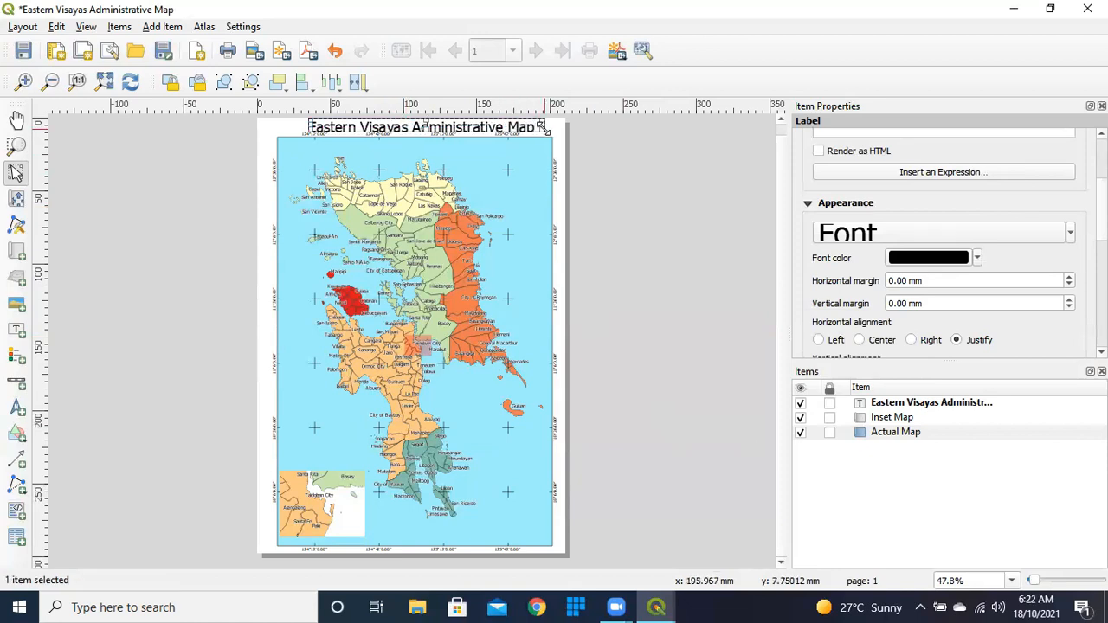
pyautogui.moveTo(308, 126); pyautogui.dragTo(286, 127)
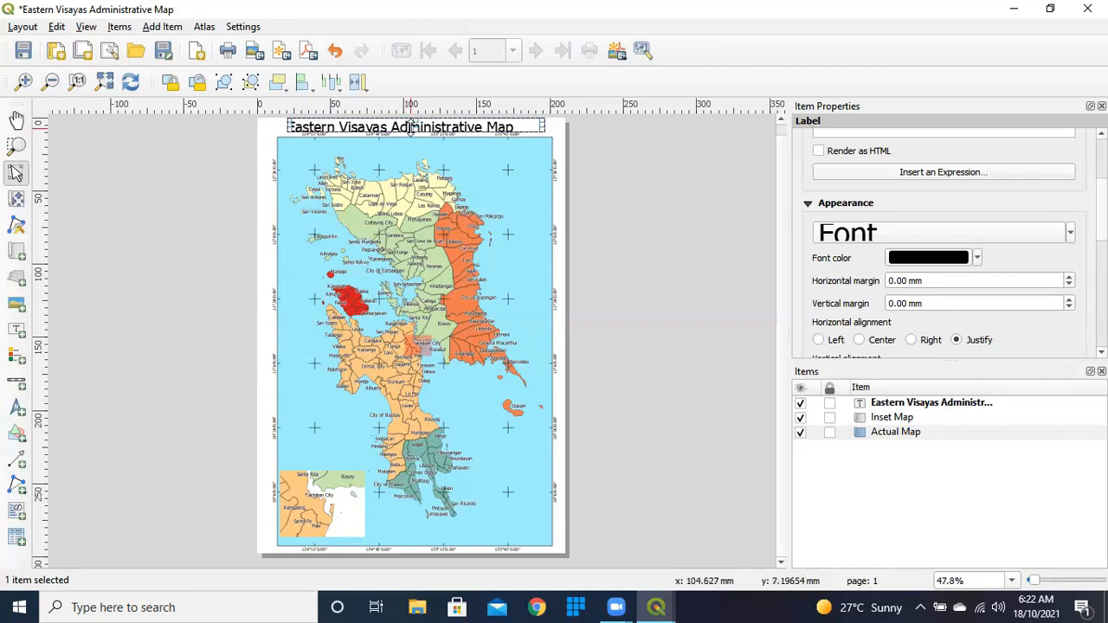
pyautogui.scroll(1, 746, 230)
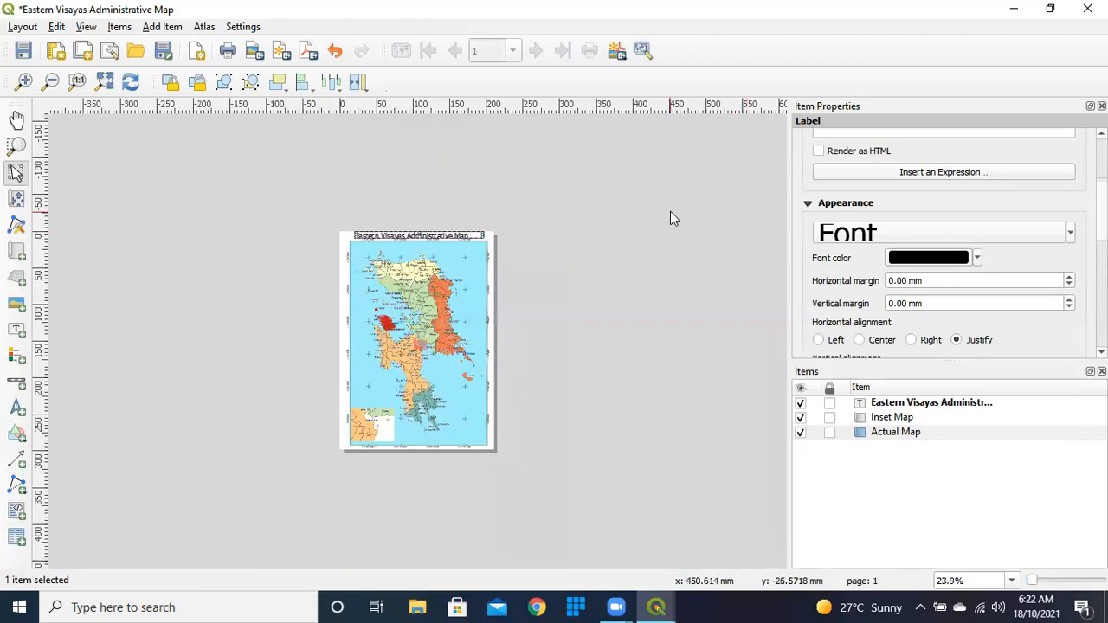
pyautogui.hotkey('ctrl', '0')
pyautogui.click(17, 120)
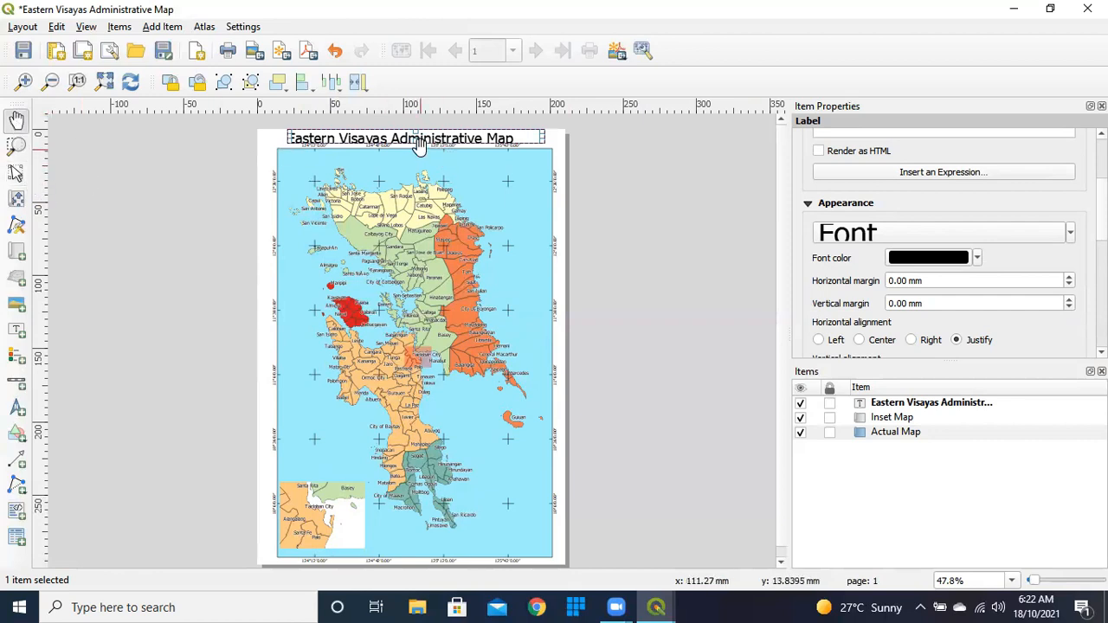
pyautogui.click(14, 174)
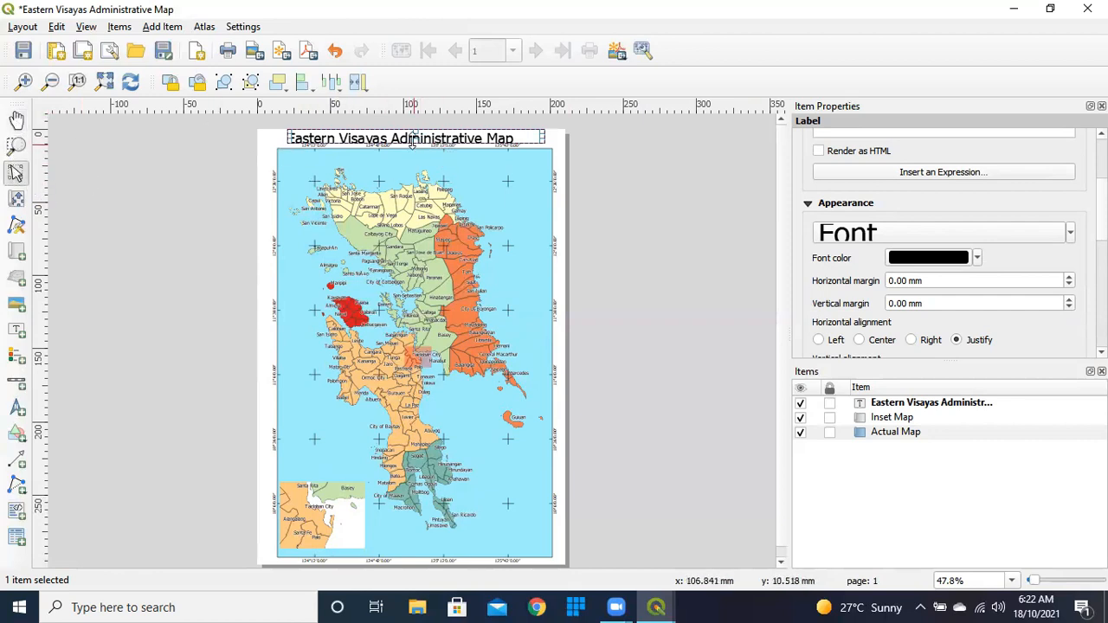
pyautogui.moveTo(400, 136); pyautogui.dragTo(413, 167)
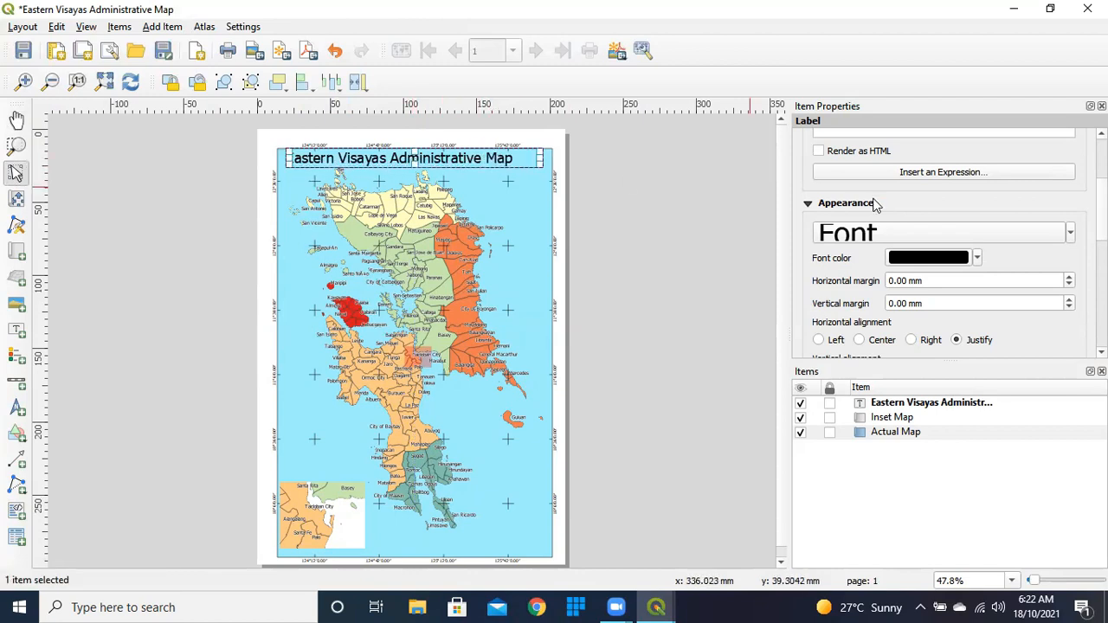
pyautogui.scroll(3, 1006, 215)
pyautogui.moveTo(1014, 188); pyautogui.dragTo(811, 180)
pyautogui.rightClick(837, 173)
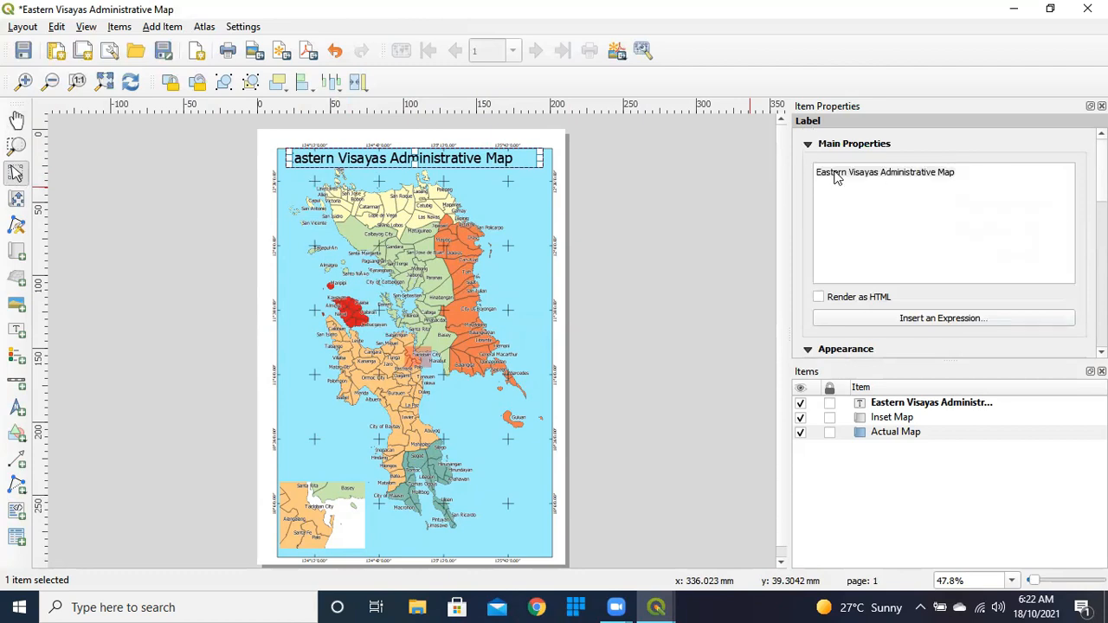
pyautogui.click(943, 230)
pyautogui.scroll(-2, 942, 230)
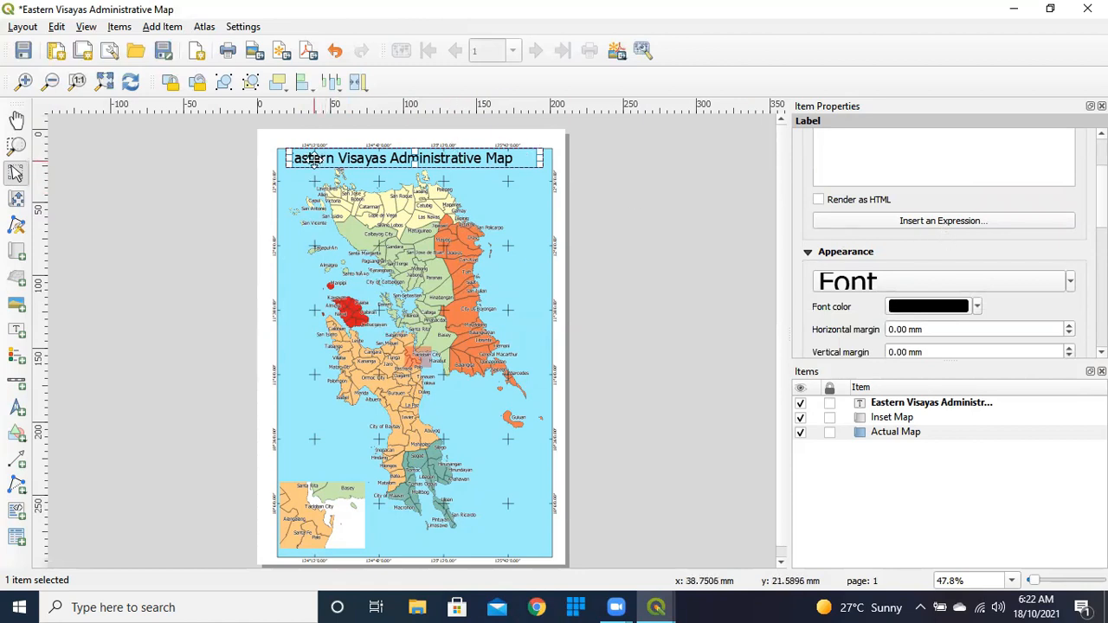
# Narrow the title label's frame closer to its text and shift it right to centre the title across the Actual Map.
pyautogui.moveTo(537, 158); pyautogui.dragTo(526, 158)
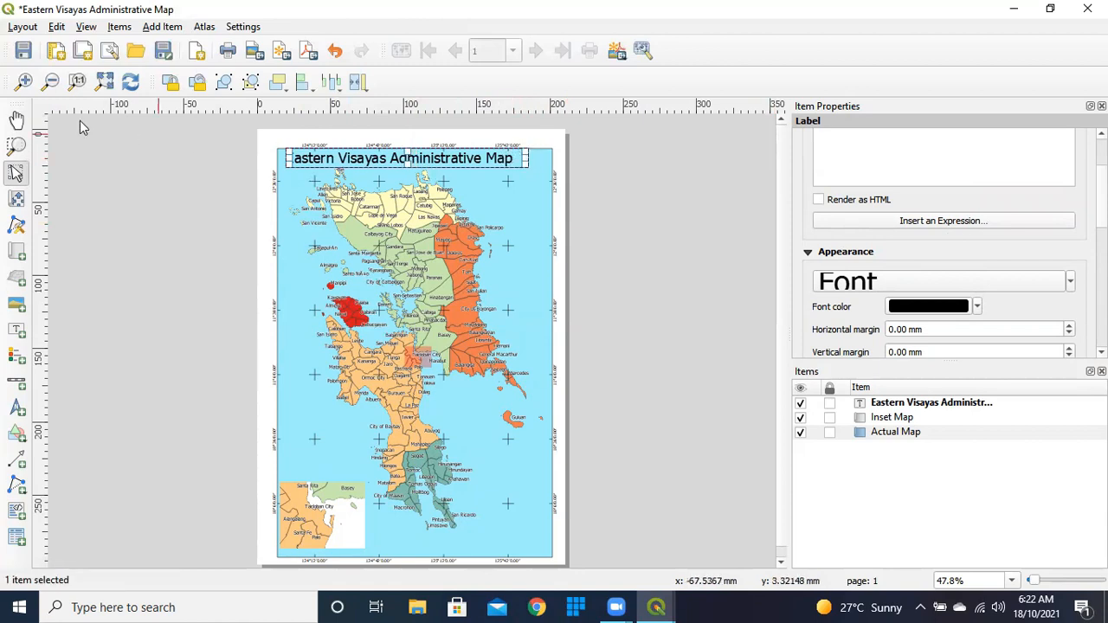
pyautogui.press('p')
pyautogui.click(16, 173)
pyautogui.moveTo(427, 159)
pyautogui.mouseDown()
pyautogui.moveTo(445, 159)
pyautogui.moveTo(433, 158)
pyautogui.mouseUp()
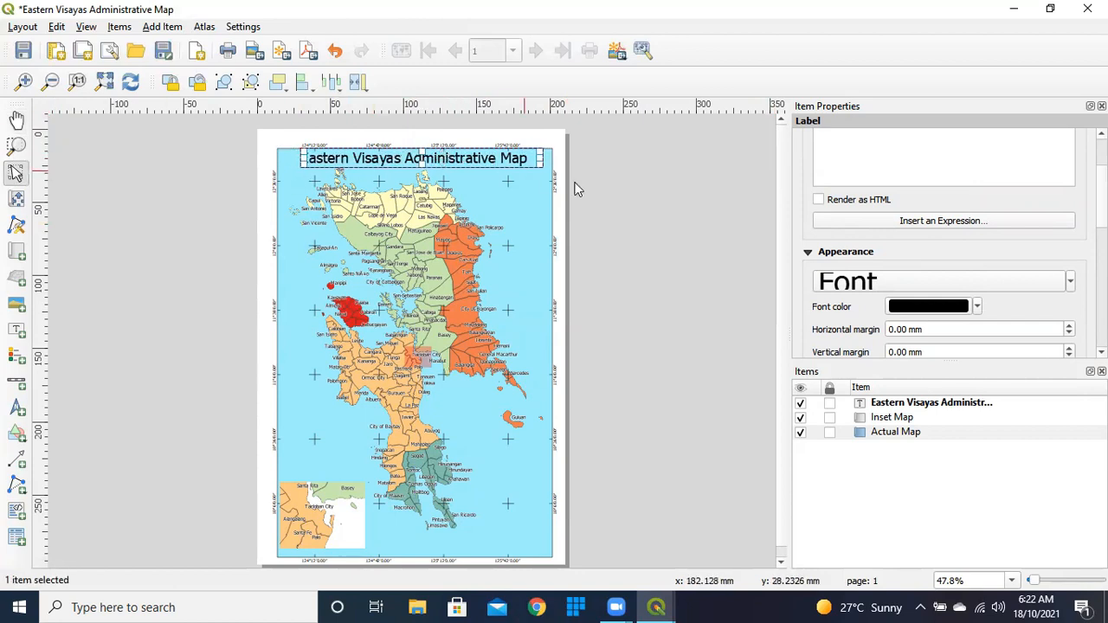
pyautogui.click(586, 185)
pyautogui.click(490, 157)
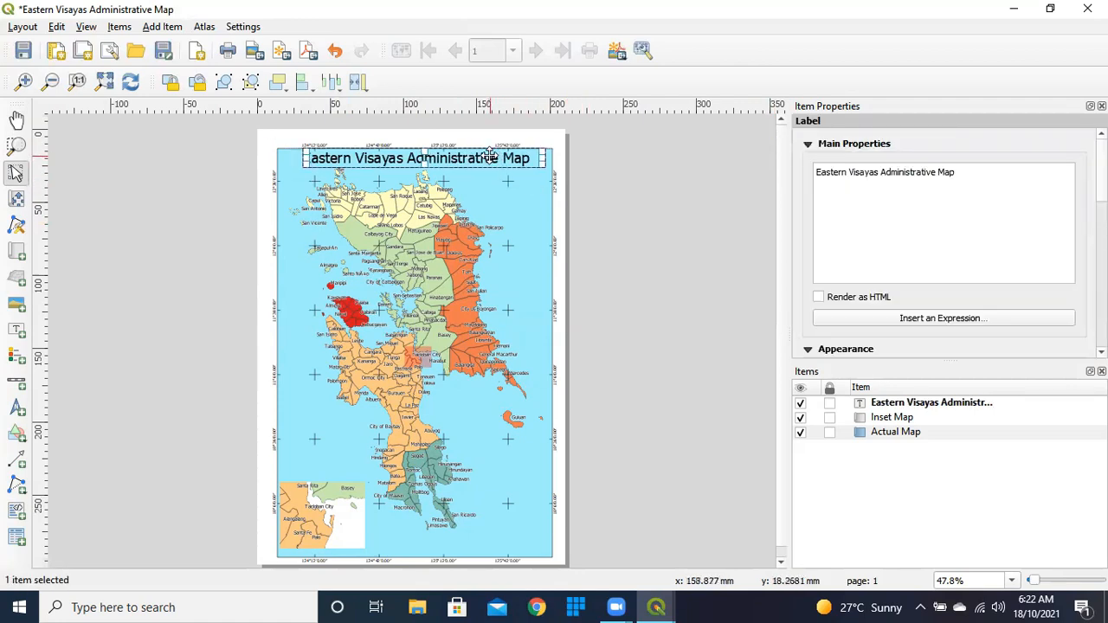
pyautogui.click(628, 179)
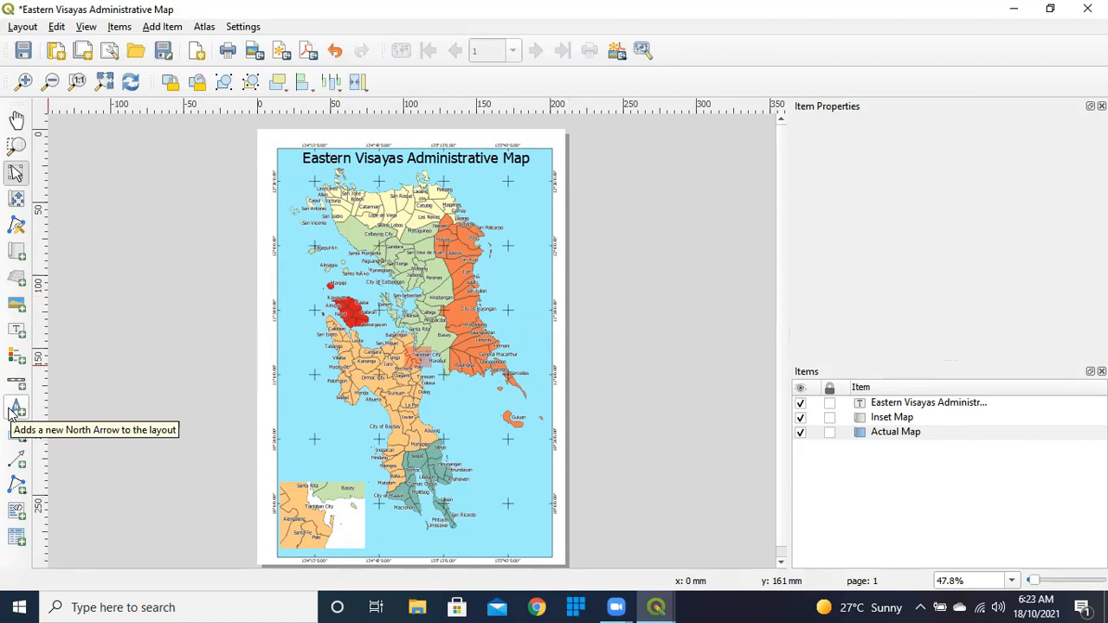
# Add a north arrow about 14 mm wide, stretch its frame taller, and place it in the Actual Map's upper-right sea area.
pyautogui.click(173, 31)
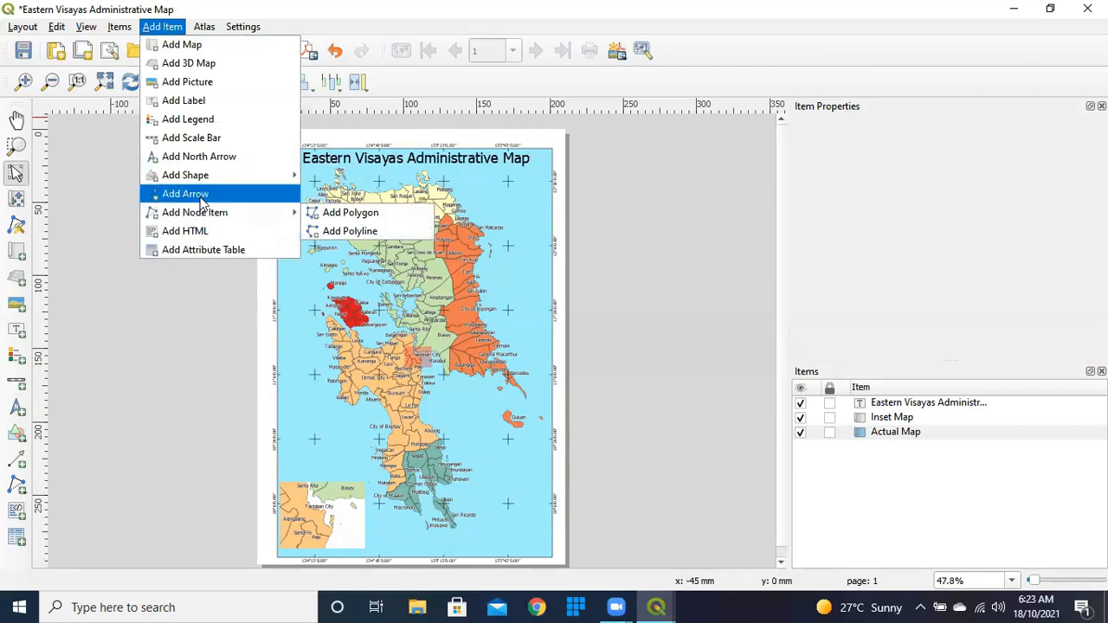
pyautogui.click(199, 157)
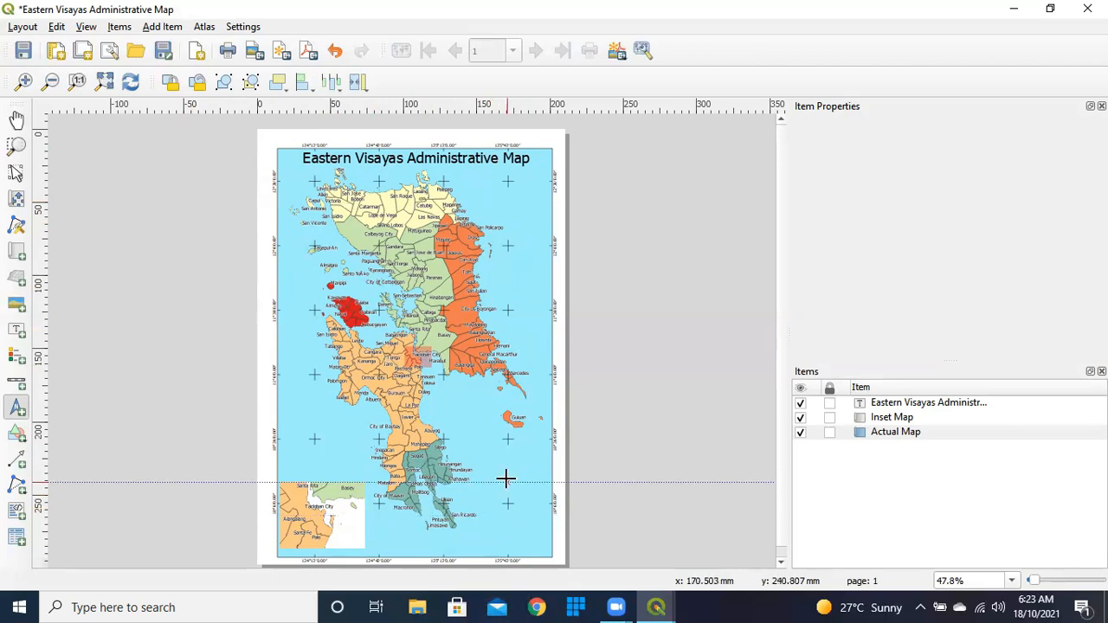
pyautogui.moveTo(511, 464); pyautogui.dragTo(527, 508)
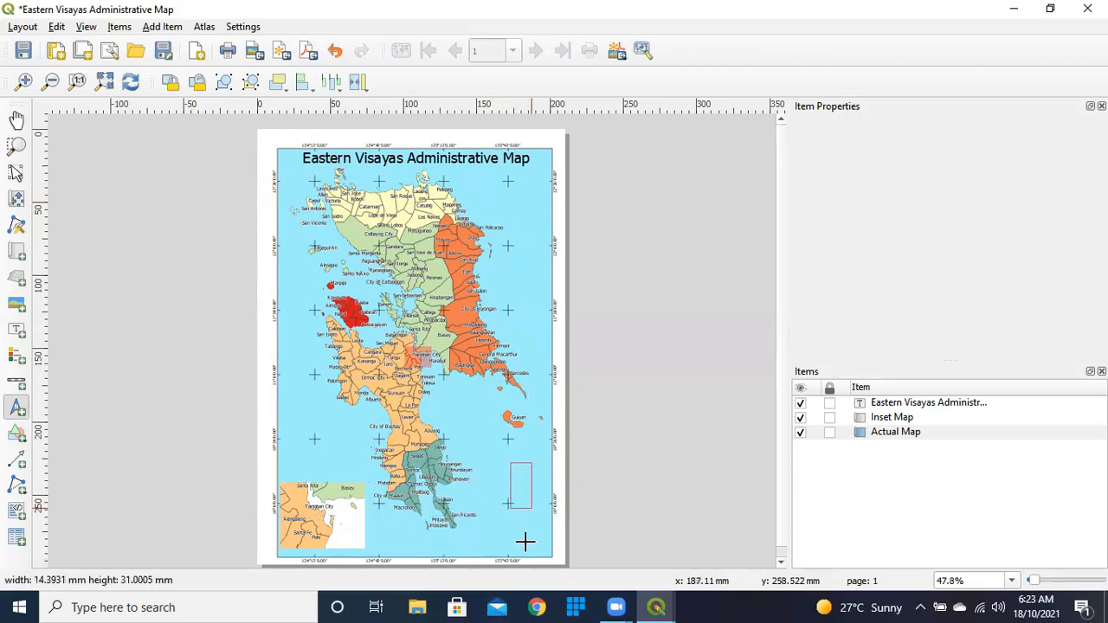
pyautogui.moveTo(518, 509); pyautogui.dragTo(519, 526)
pyautogui.moveTo(520, 463); pyautogui.dragTo(520, 444)
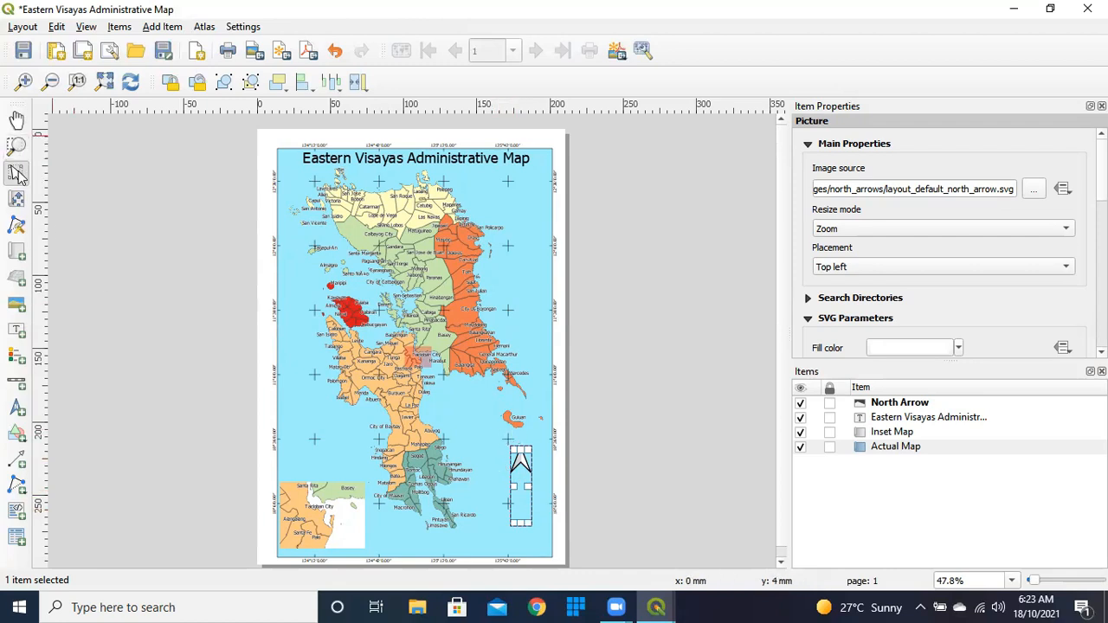
pyautogui.moveTo(520, 465); pyautogui.dragTo(526, 203)
pyautogui.click(646, 245)
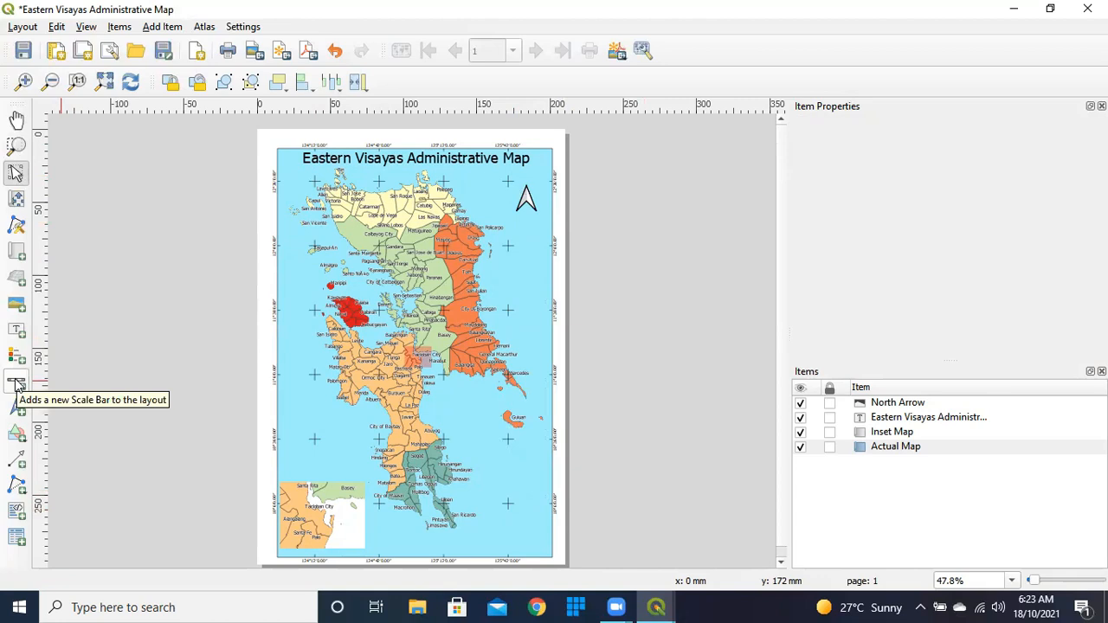
# Add a scale bar for the Actual Map along its lower edge, right of the inset, and widen the scale bar's frame.
pyautogui.click(164, 27)
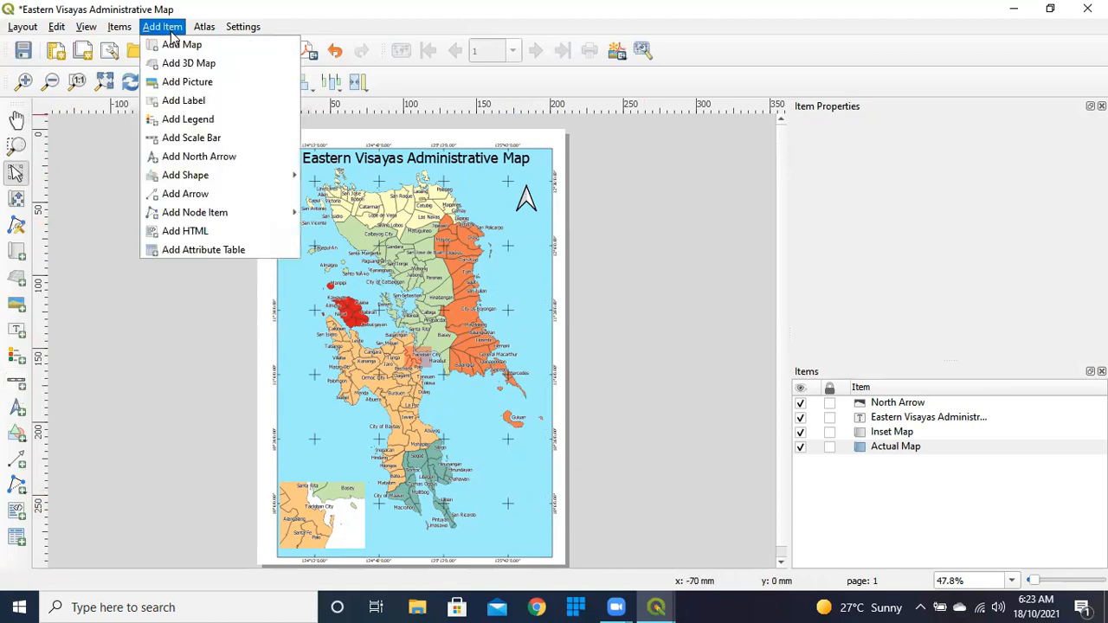
pyautogui.click(192, 138)
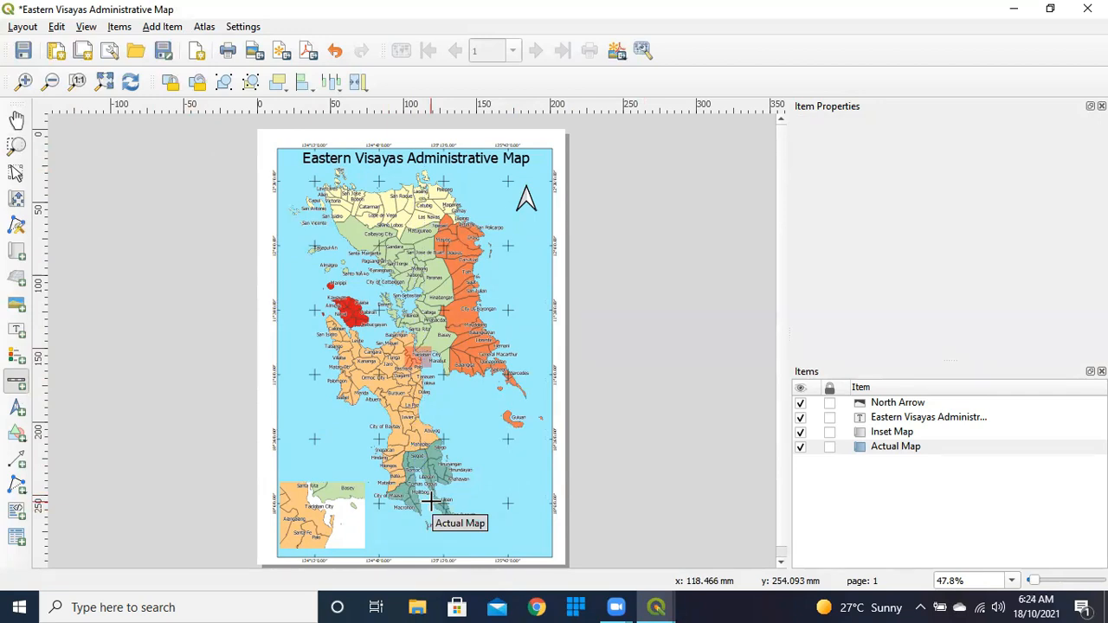
pyautogui.moveTo(391, 539); pyautogui.dragTo(501, 548)
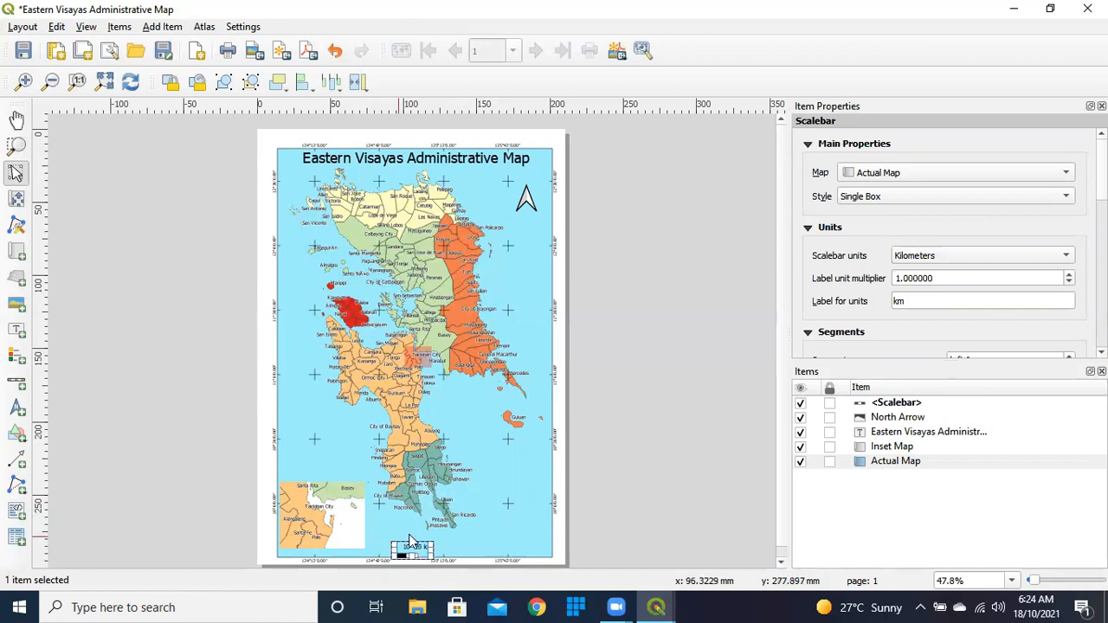
pyautogui.moveTo(430, 547); pyautogui.dragTo(514, 546)
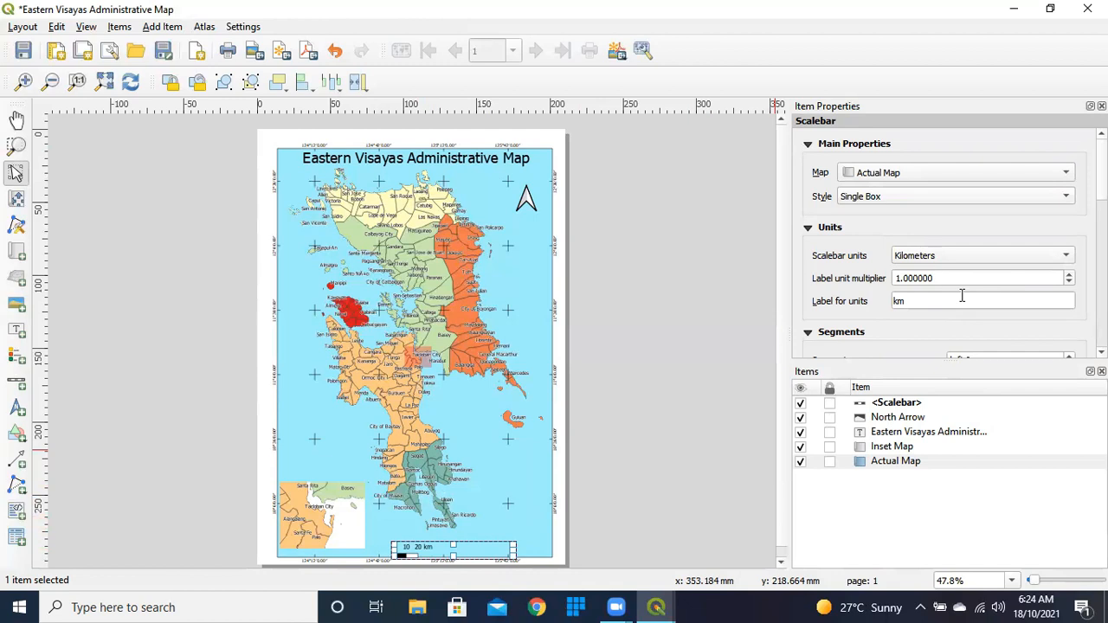
# Set the scale bar's style to Double Box.
pyautogui.click(965, 254)
pyautogui.click(965, 253)
pyautogui.click(936, 197)
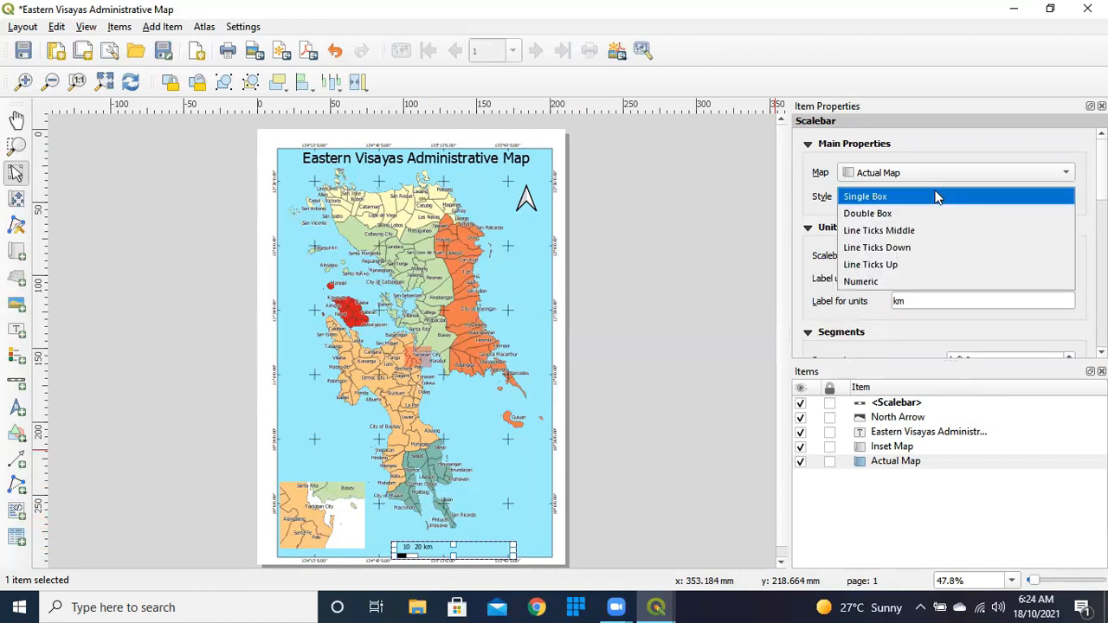
pyautogui.click(930, 216)
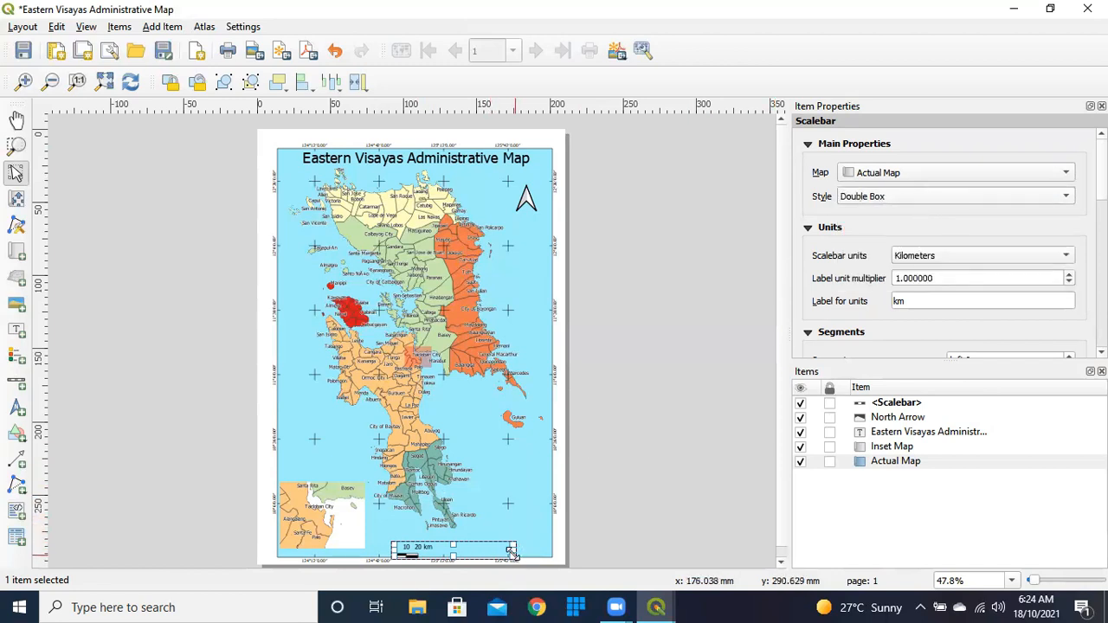
# Narrow the scale bar's frame around its content and move it slightly left, closer to the inset map.
pyautogui.moveTo(512, 551); pyautogui.dragTo(447, 551)
pyautogui.click(472, 541)
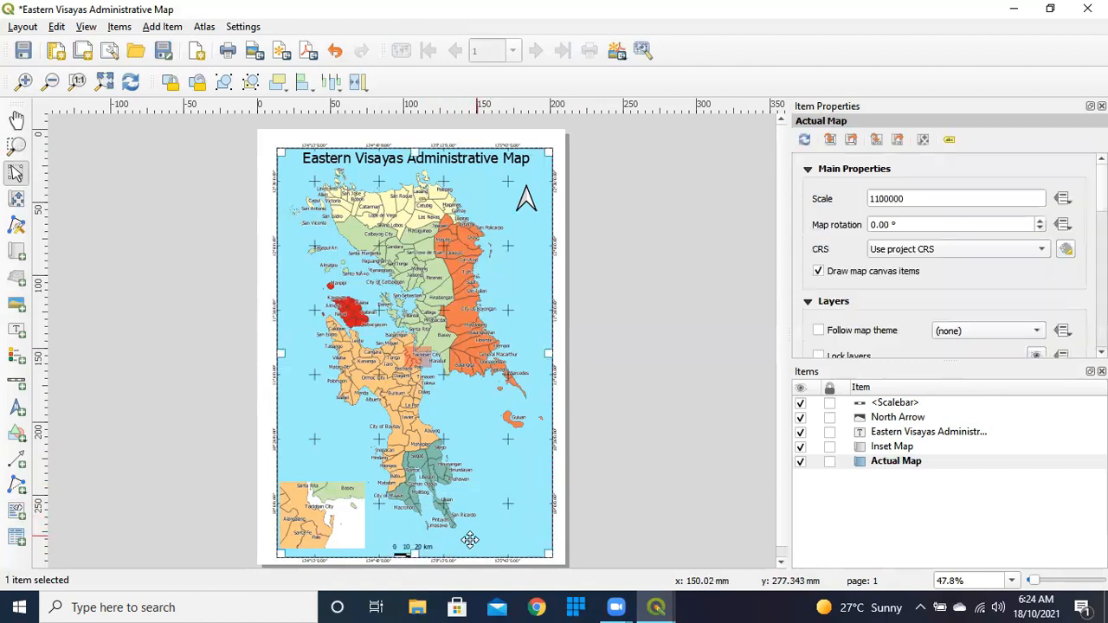
pyautogui.click(402, 545)
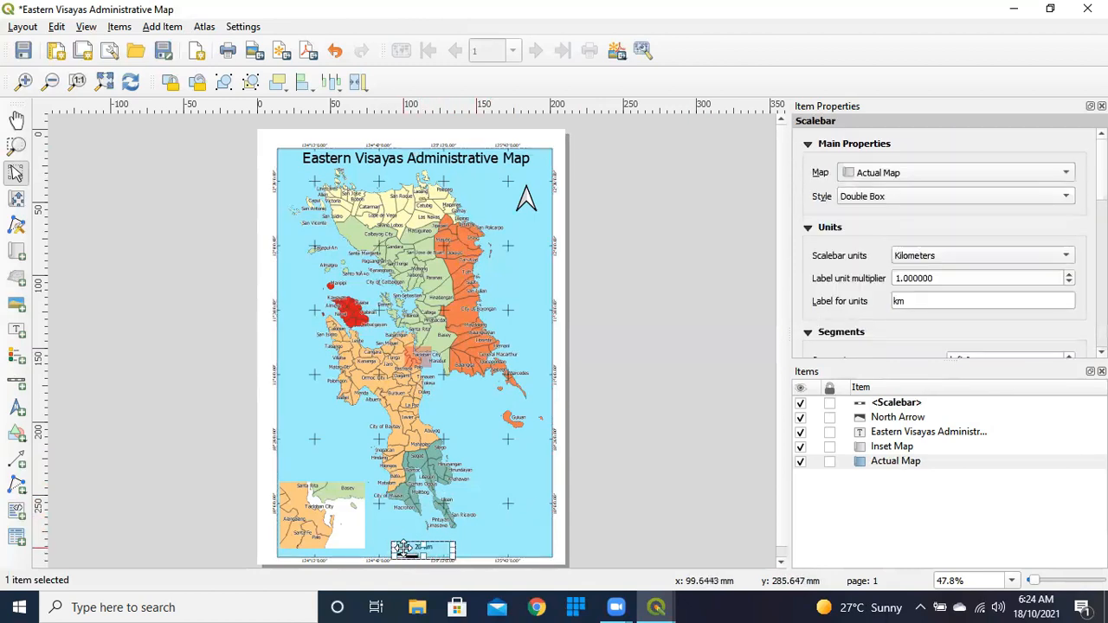
pyautogui.moveTo(402, 547)
pyautogui.mouseDown()
pyautogui.moveTo(290, 550)
pyautogui.moveTo(380, 487)
pyautogui.moveTo(463, 525)
pyautogui.moveTo(397, 544)
pyautogui.mouseUp()
pyautogui.click(477, 543)
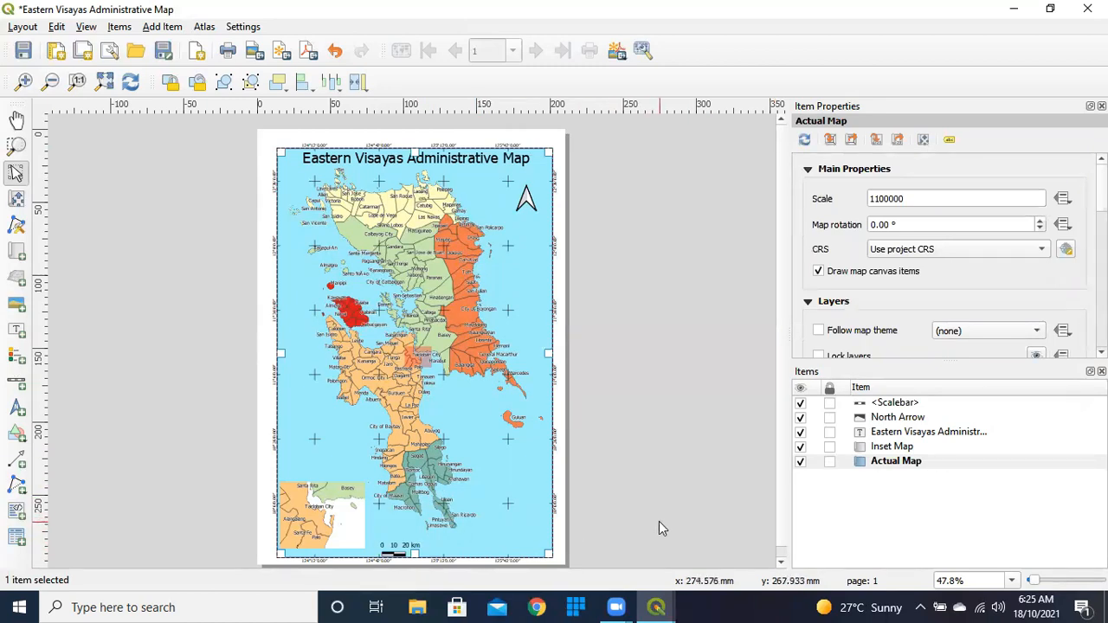
# Add a legend over the Actual Map's lower-left area, directly above the inset map.
pyautogui.click(156, 27)
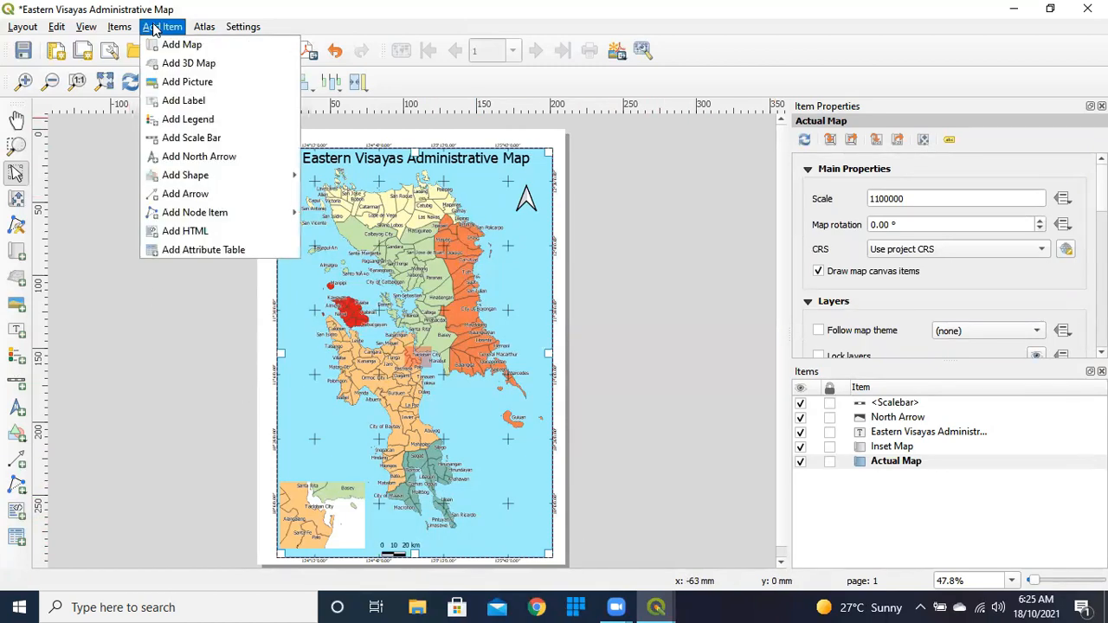
pyautogui.click(171, 119)
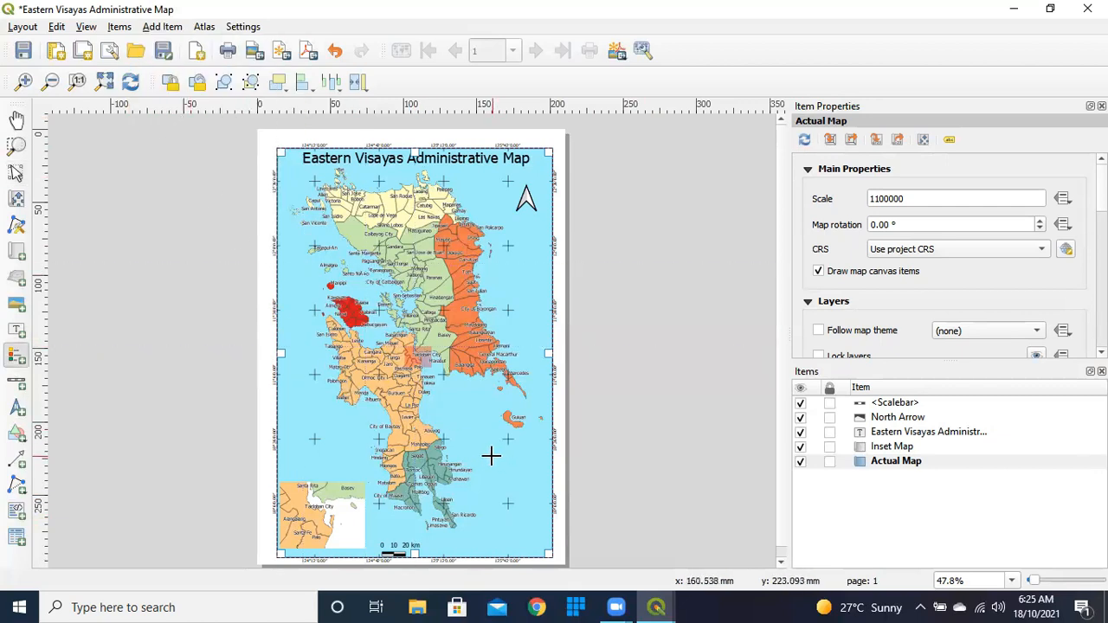
pyautogui.moveTo(294, 405); pyautogui.dragTo(354, 464)
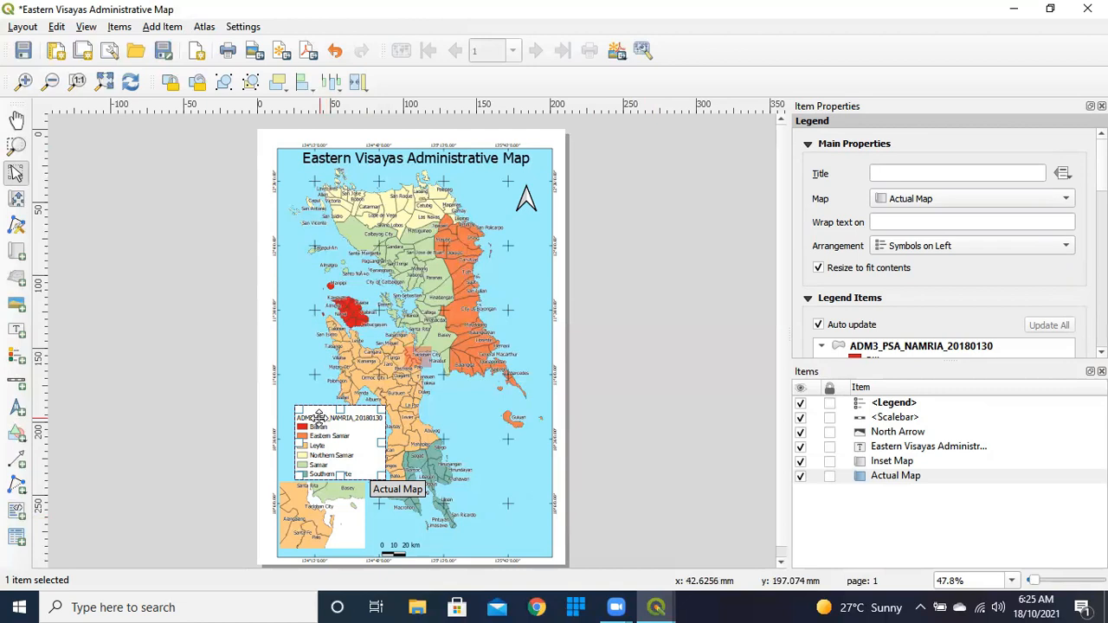
# Title the legend "LEGEND" and extend its frame downward to contain all the entries.
pyautogui.click(915, 166)
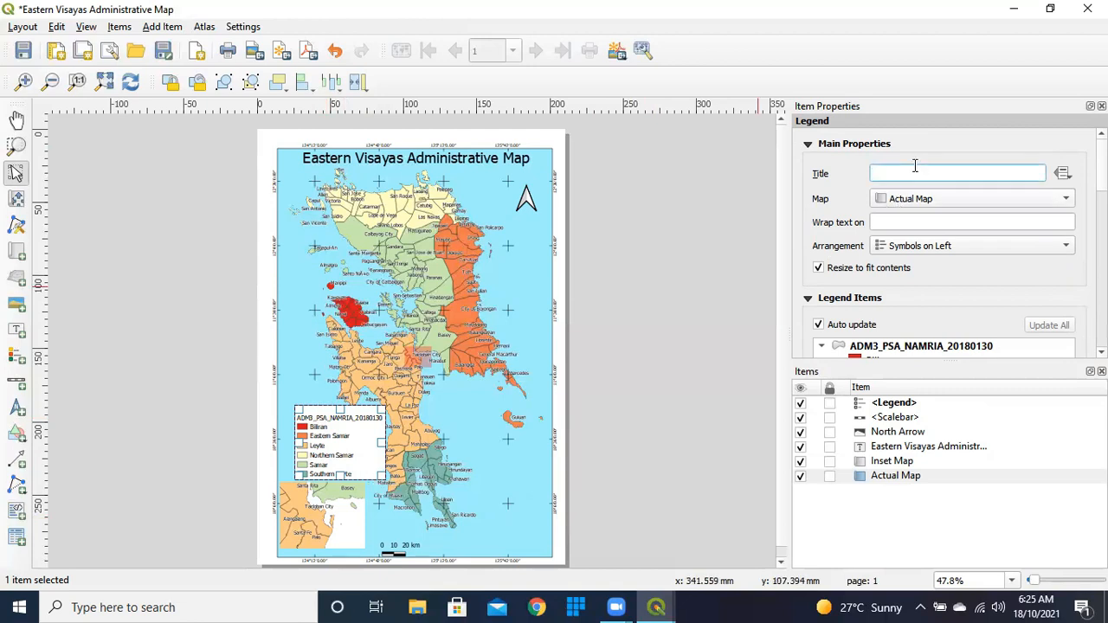
pyautogui.write('L')
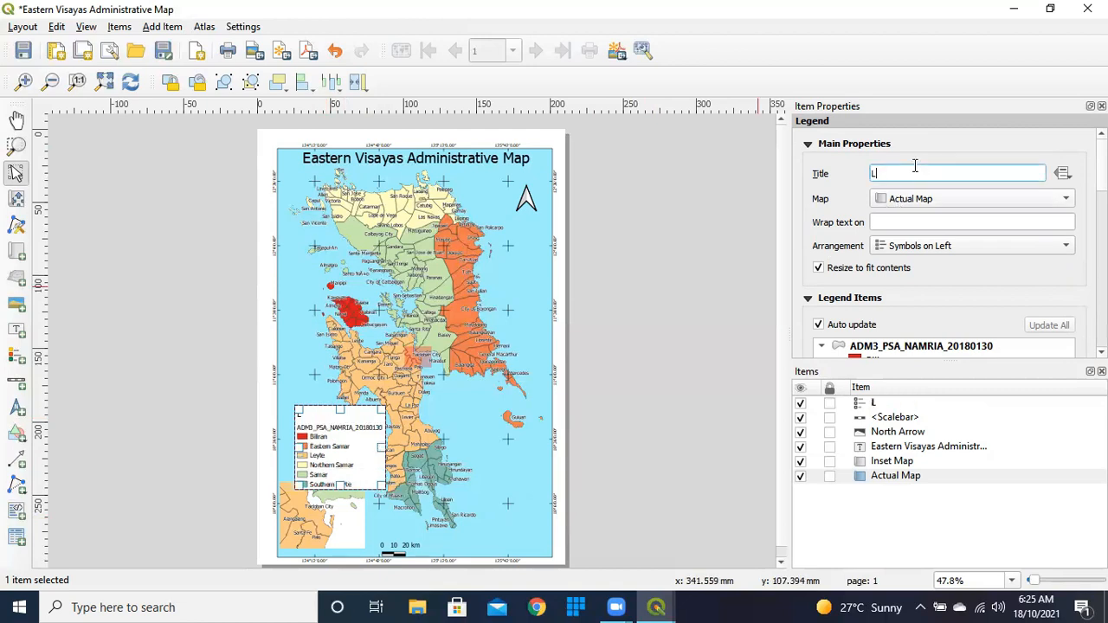
pyautogui.write('EGEND')
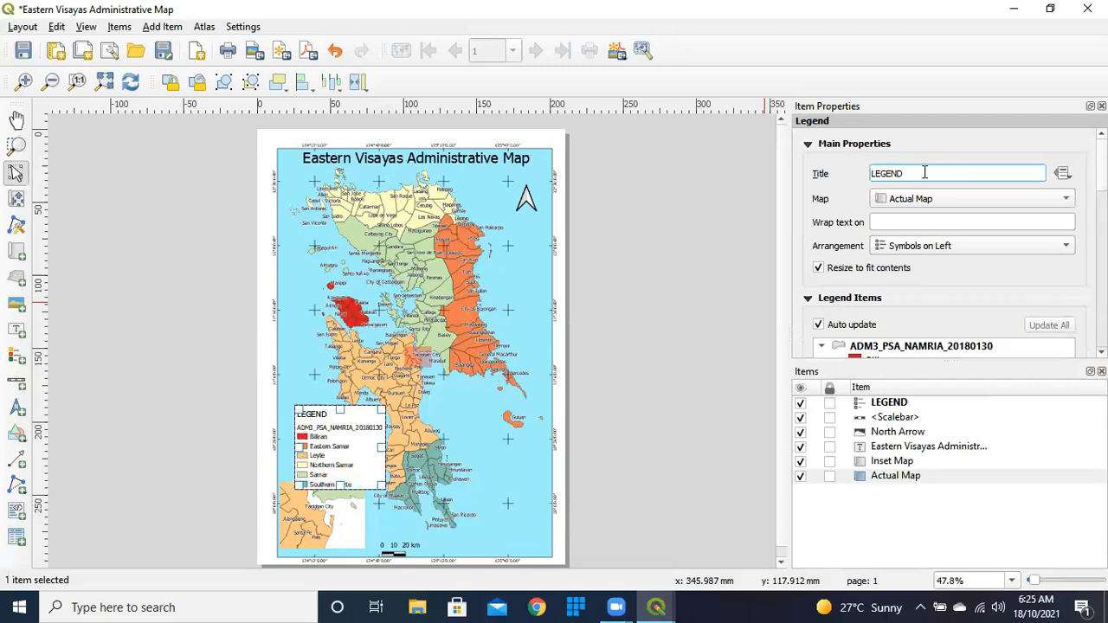
pyautogui.moveTo(384, 484)
pyautogui.mouseDown()
pyautogui.moveTo(392, 498)
pyautogui.moveTo(360, 469)
pyautogui.moveTo(384, 499)
pyautogui.mouseUp()
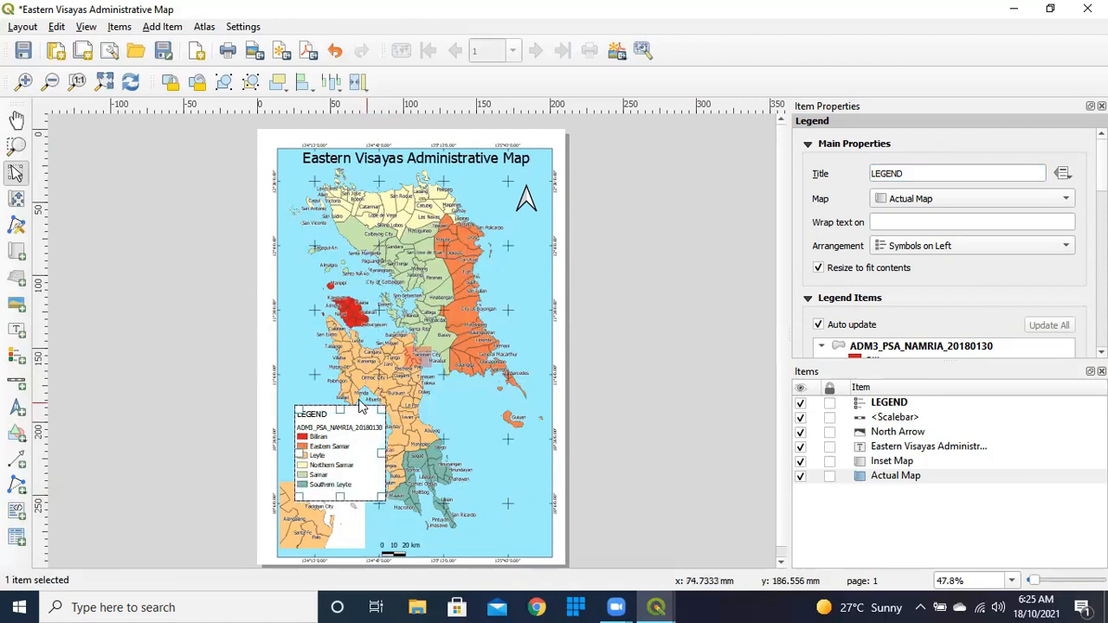
# Move the inset map into the Actual Map's lower-left corner and place the legend directly above it, flush with the map's left edge.
pyautogui.moveTo(359, 425); pyautogui.dragTo(470, 492)
pyautogui.moveTo(557, 490); pyautogui.dragTo(522, 491)
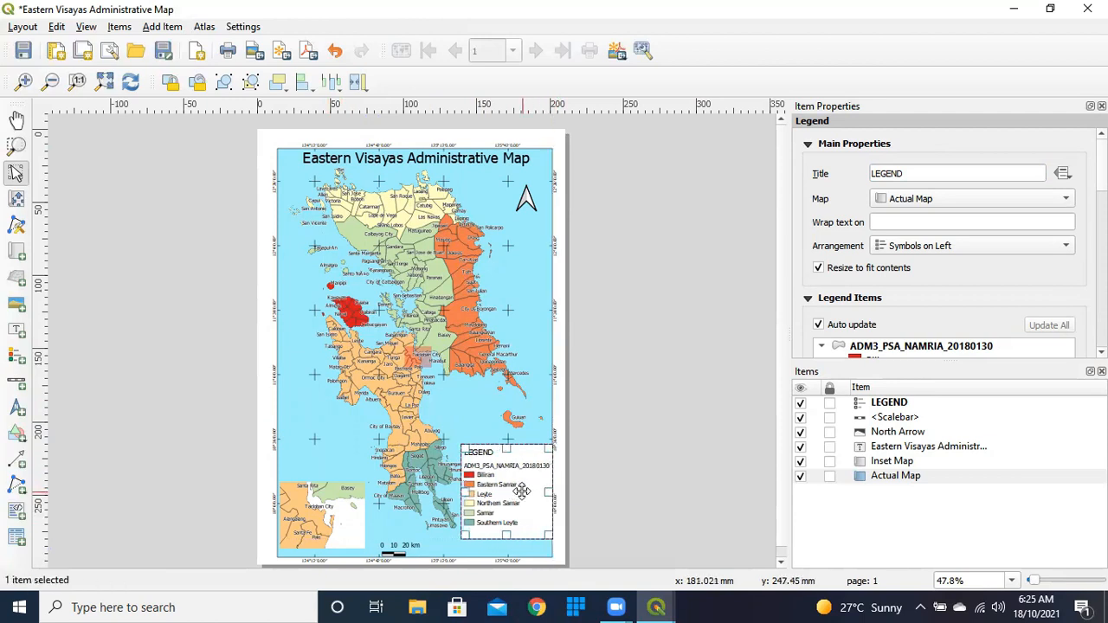
pyautogui.click(333, 515)
pyautogui.moveTo(333, 515); pyautogui.dragTo(329, 521)
pyautogui.click(511, 486)
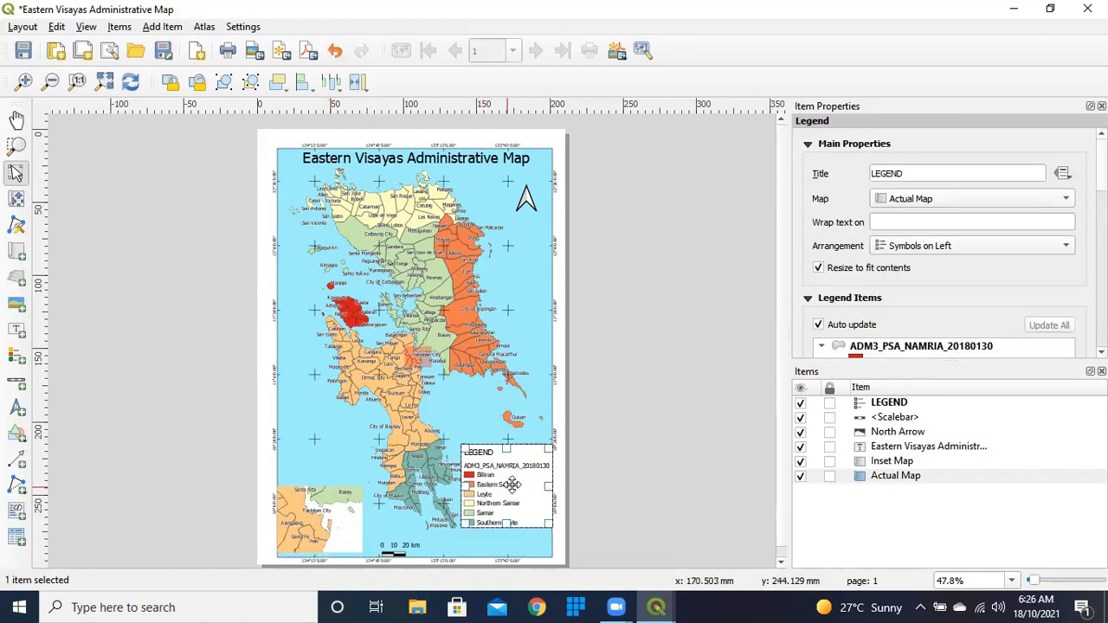
pyautogui.moveTo(511, 486); pyautogui.dragTo(328, 439)
pyautogui.click(177, 372)
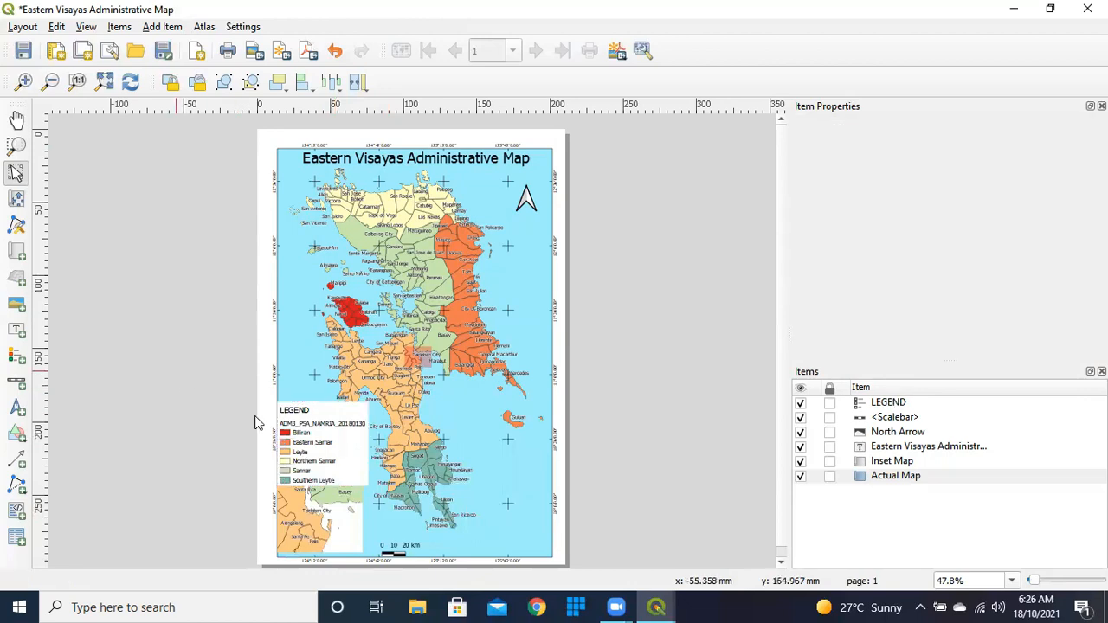
# Turn off the legend's auto update and hide the ADM3_PSA_NAMRIA_20180130 layer heading, keeping only the province entries.
pyautogui.click(333, 428)
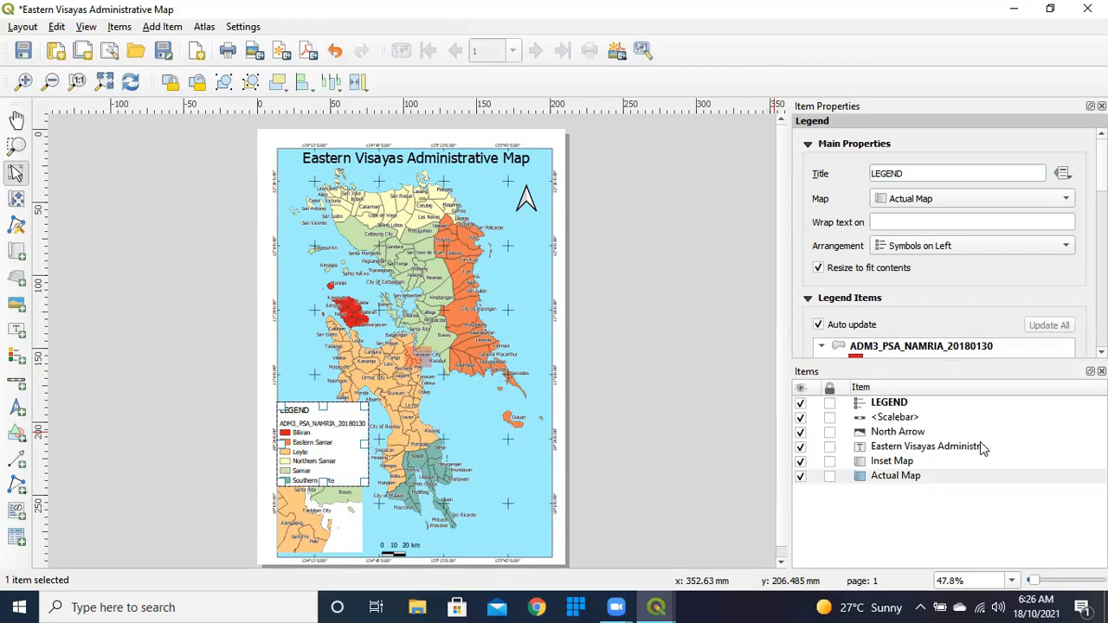
pyautogui.click(818, 325)
pyautogui.scroll(-1, 968, 265)
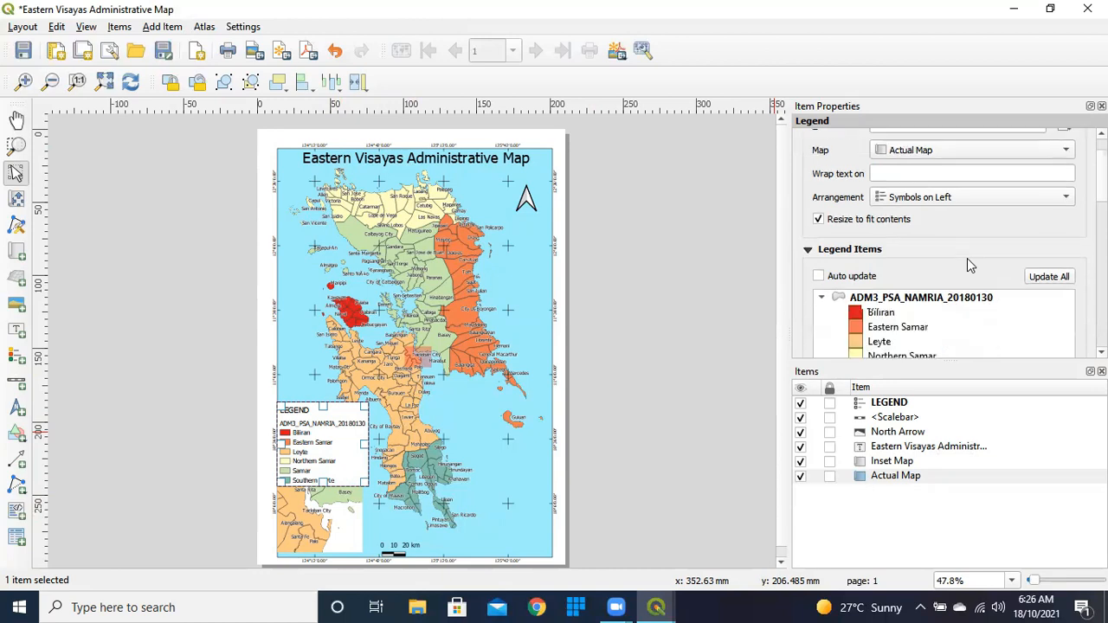
pyautogui.scroll(-1, 924, 319)
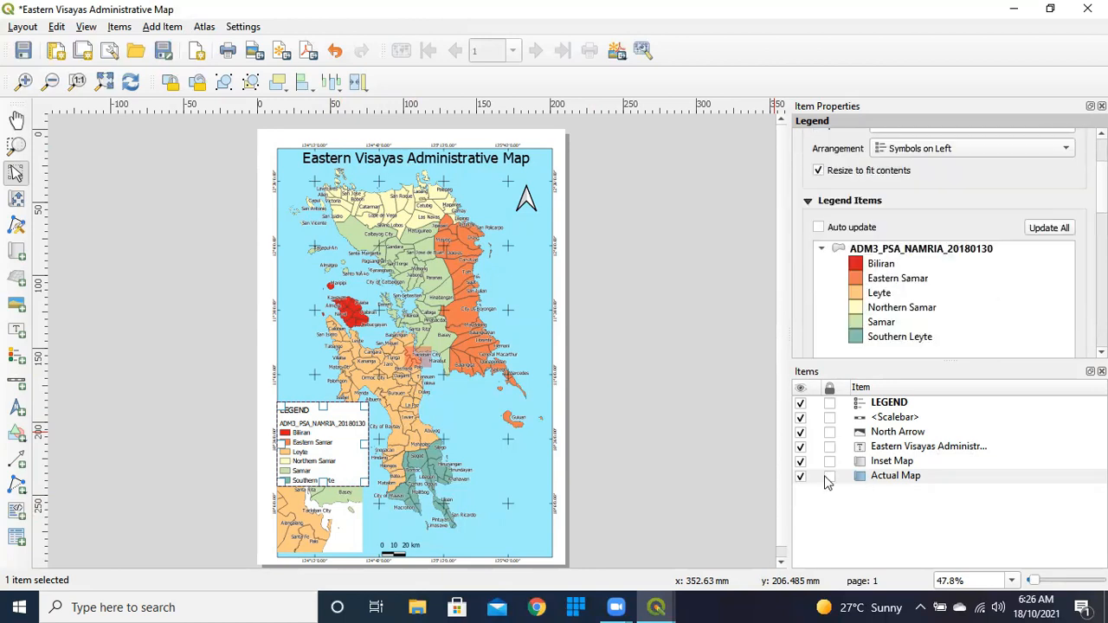
pyautogui.rightClick(912, 246)
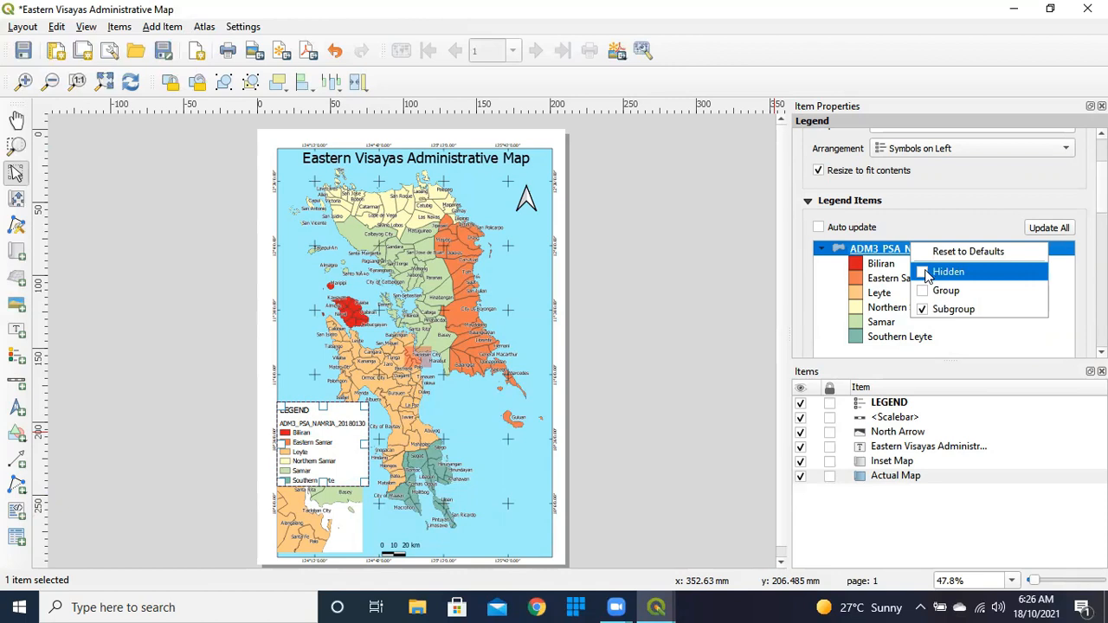
pyautogui.click(926, 273)
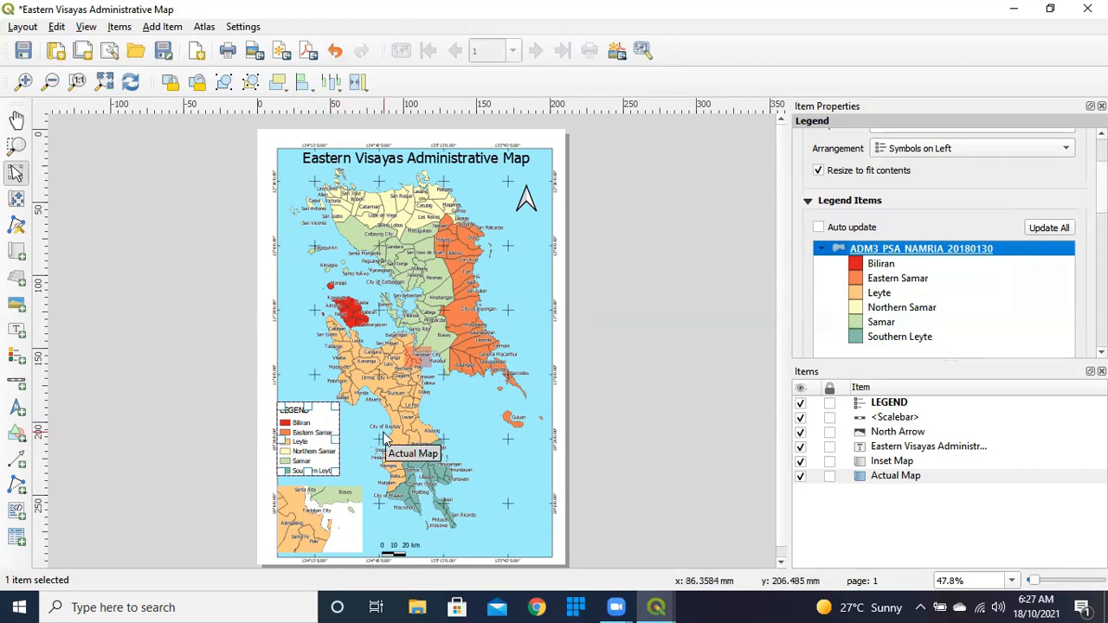
pyautogui.click(216, 373)
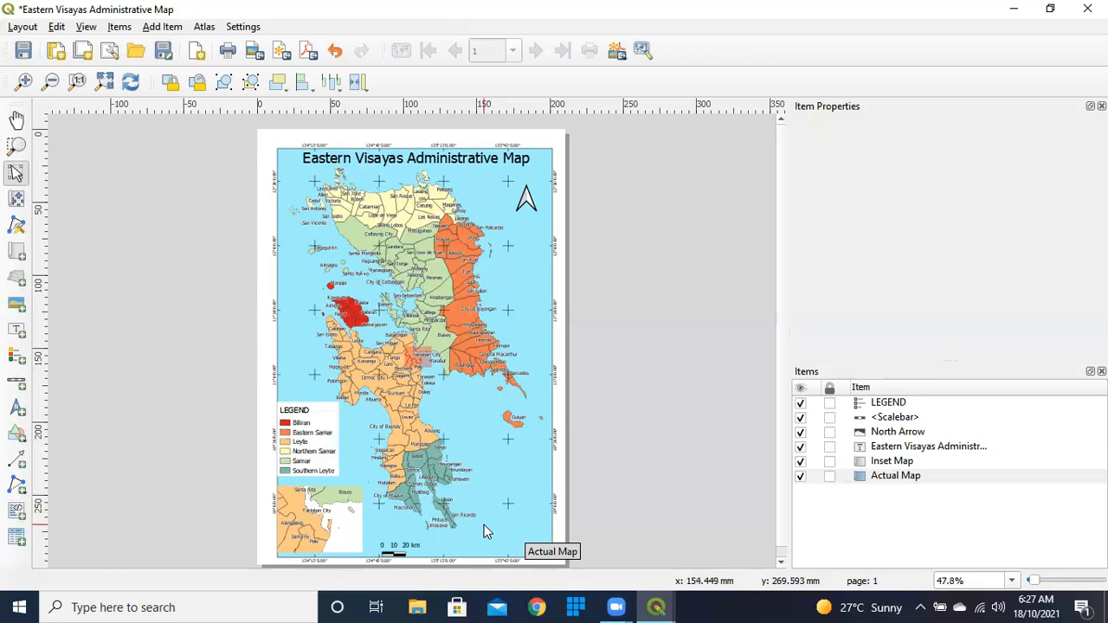
# Add a wide, shallow label in the Actual Map's lower-right area, beside the scale bar.
pyautogui.click(162, 27)
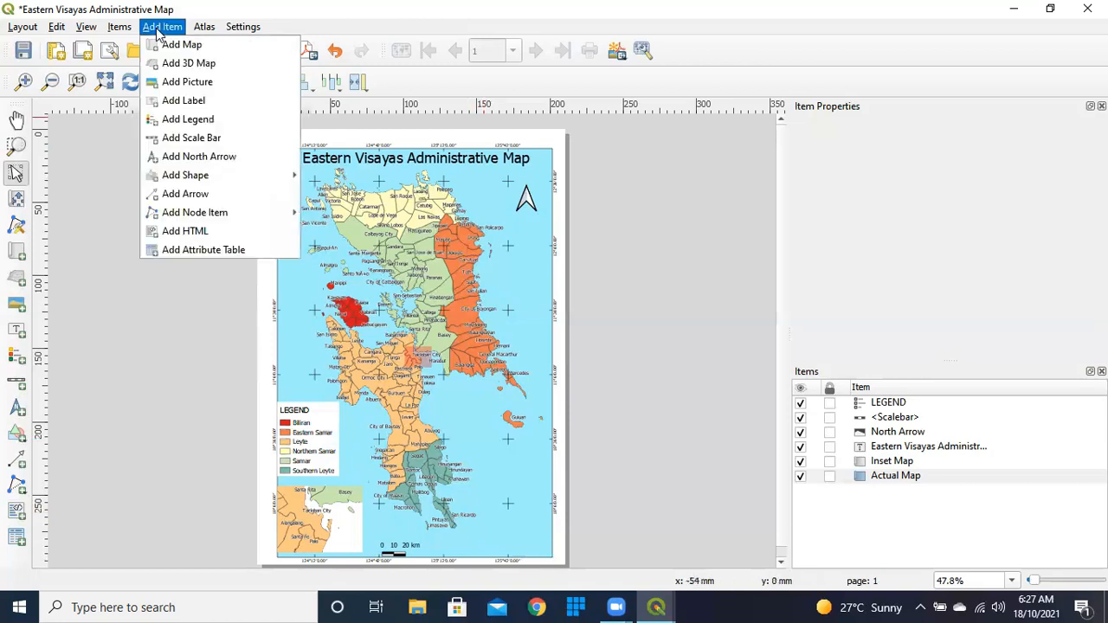
pyautogui.click(191, 106)
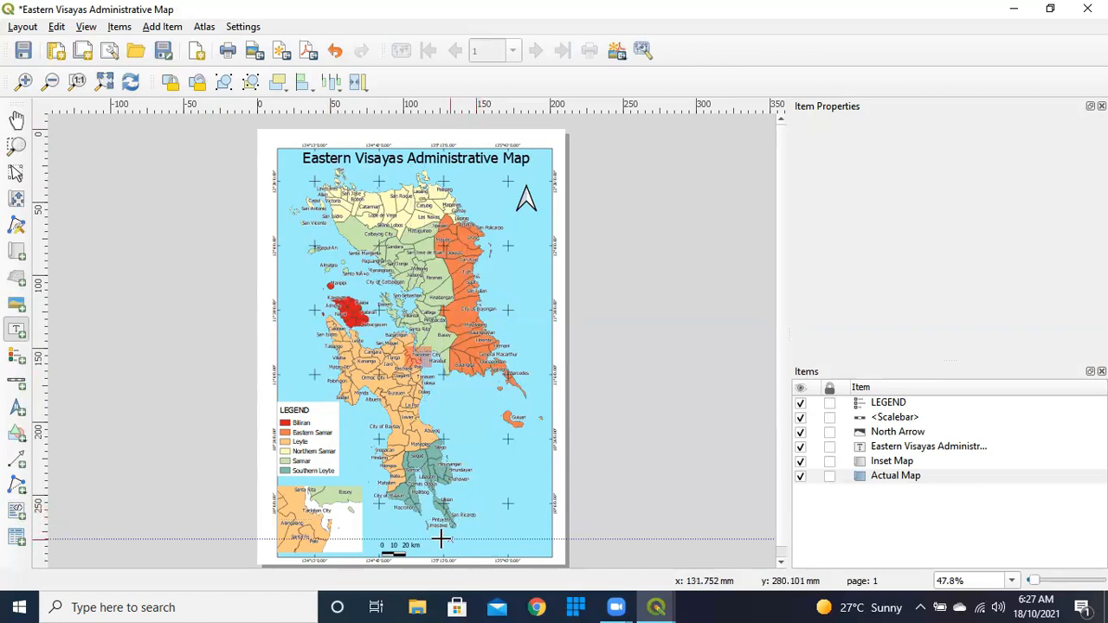
pyautogui.moveTo(434, 534); pyautogui.dragTo(545, 549)
# Replace the label's placeholder text with "Data Source: NAMRIA Administrative Boundary".
pyautogui.doubleClick(931, 176)
pyautogui.keyDown('shift'); pyautogui.click(817, 173); pyautogui.keyUp('shift')
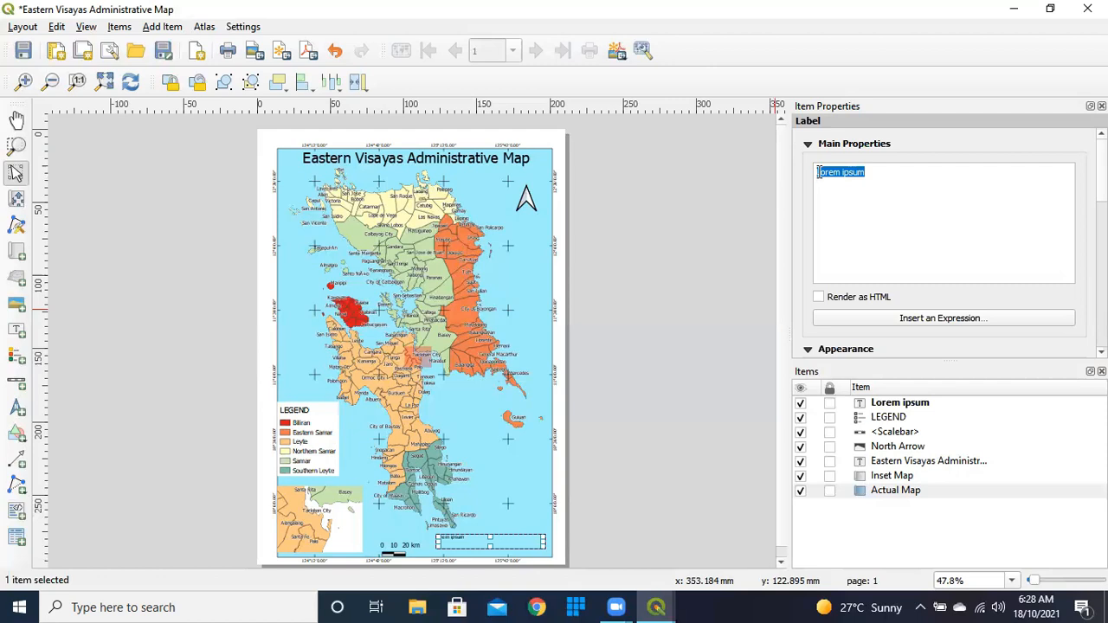
pyautogui.write('Dara')
pyautogui.press('BackSpace')
pyautogui.press('BackSpace')
pyautogui.write('ta Souirce')
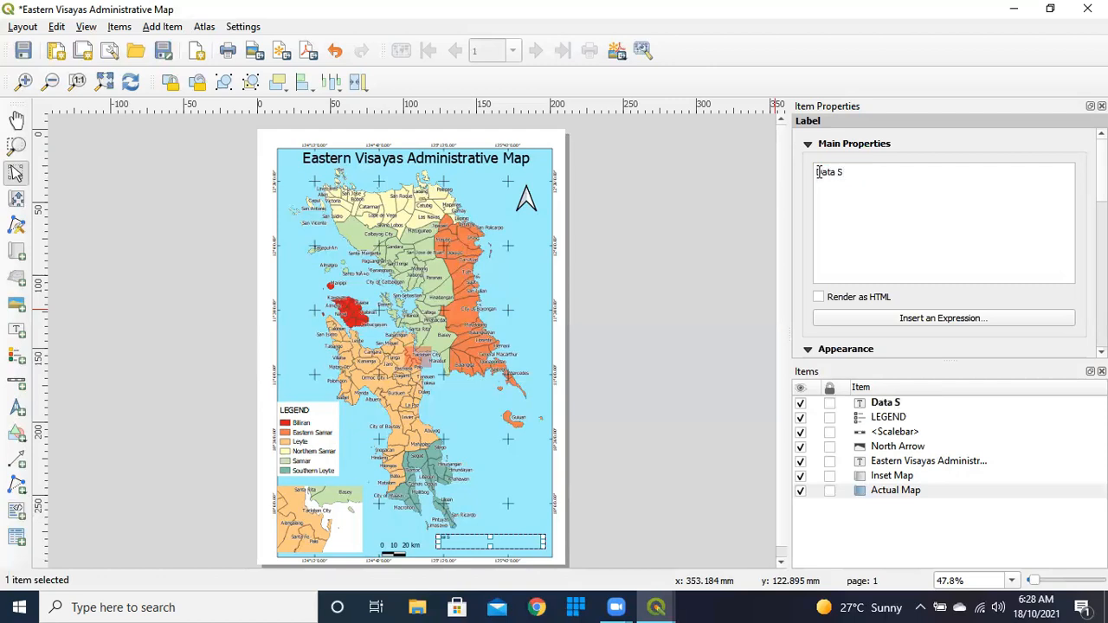
pyautogui.press('BackSpace')
pyautogui.press('BackSpace')
pyautogui.press('BackSpace')
pyautogui.press('BackSpace')
pyautogui.write('rce:')
pyautogui.write('NAMRIA')
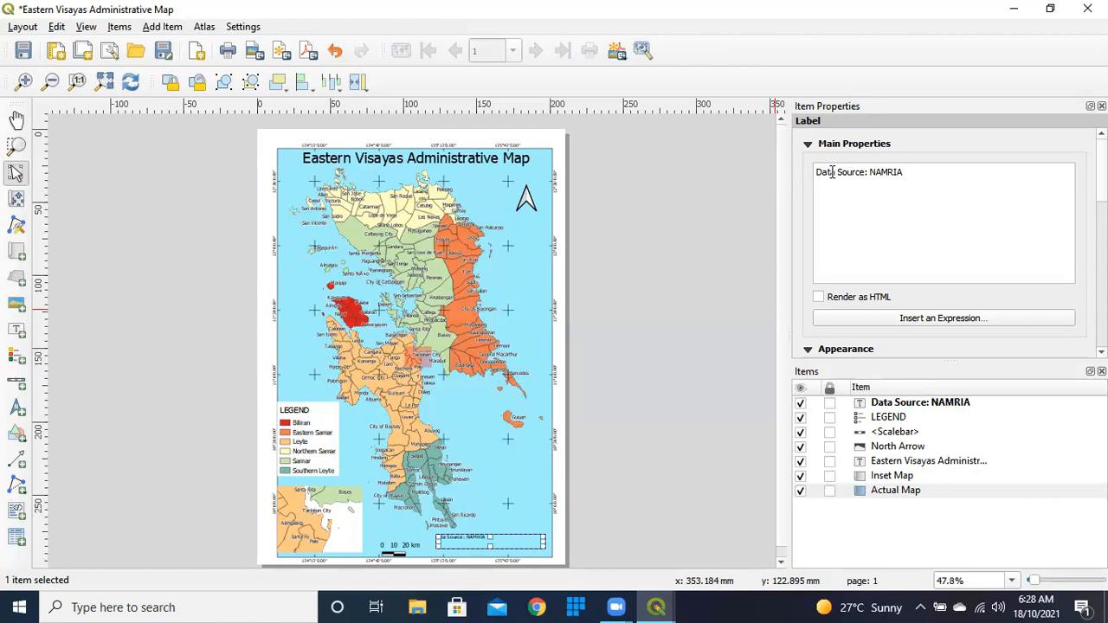
pyautogui.write(' Administrat')
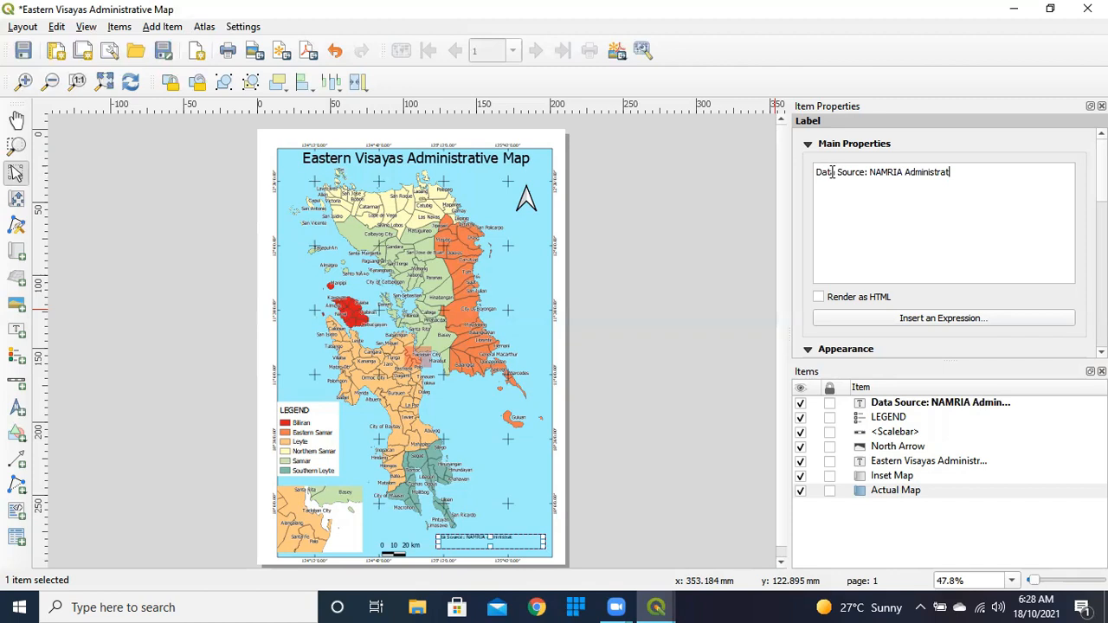
pyautogui.write('ive Boundary')
# Add label lines for "Prepared by:" with the preparer's name, "Map Datum: WGS84" and "Created using QGIS 3.8.3-".
pyautogui.press('Return')
pyautogui.write('Prepared ')
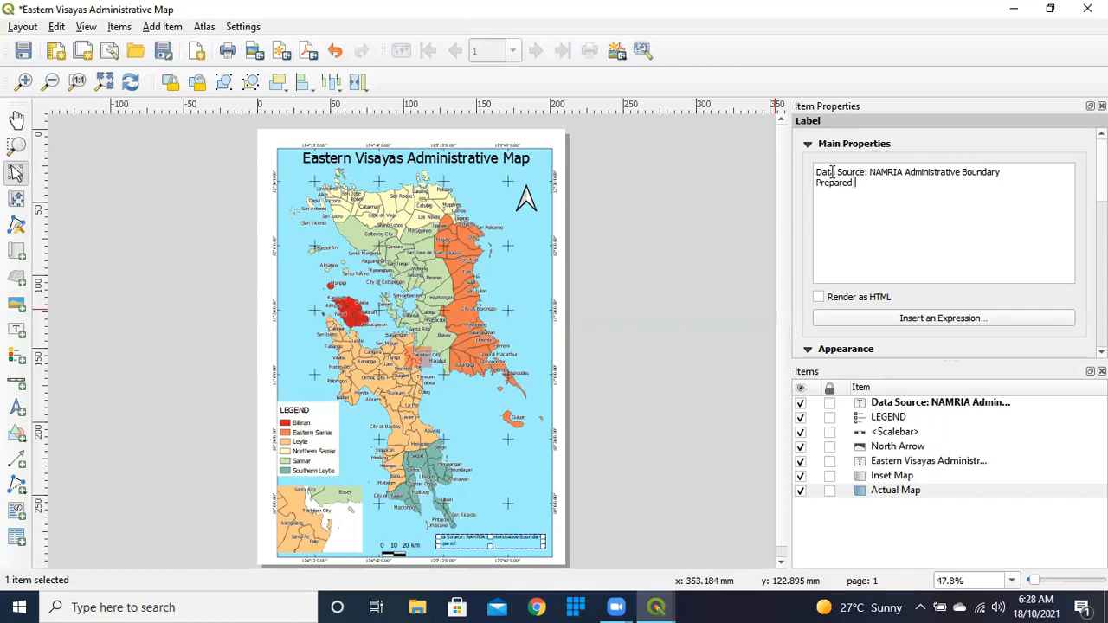
pyautogui.write('by: Julius Ken')
pyautogui.write('Map ')
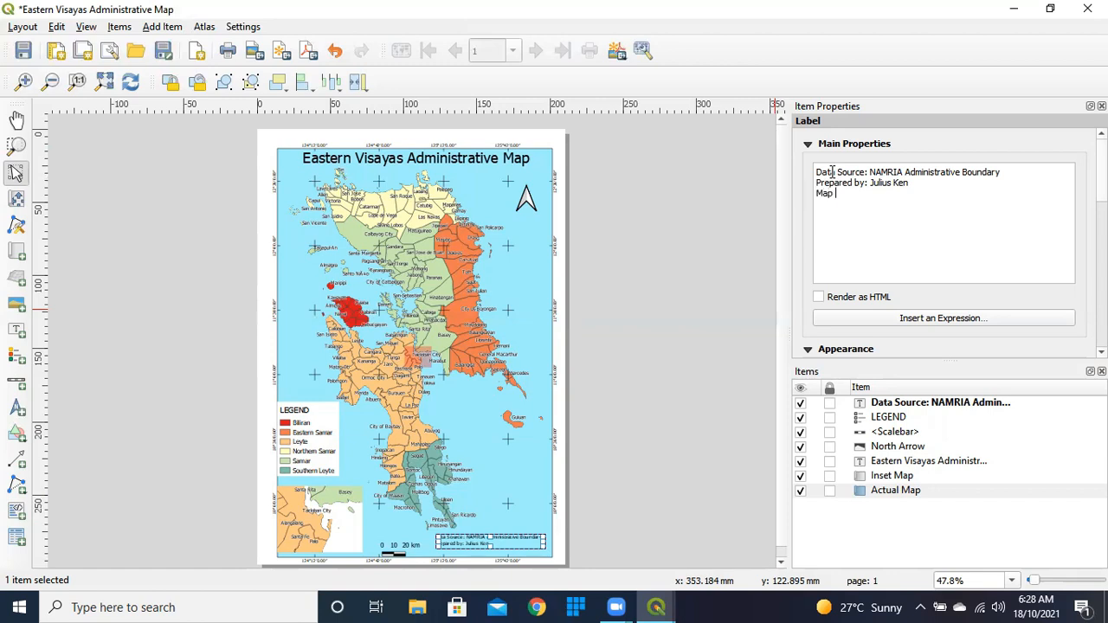
pyautogui.write('Datum: WGS84')
pyautogui.press('Return')
pyautogui.write('Created us')
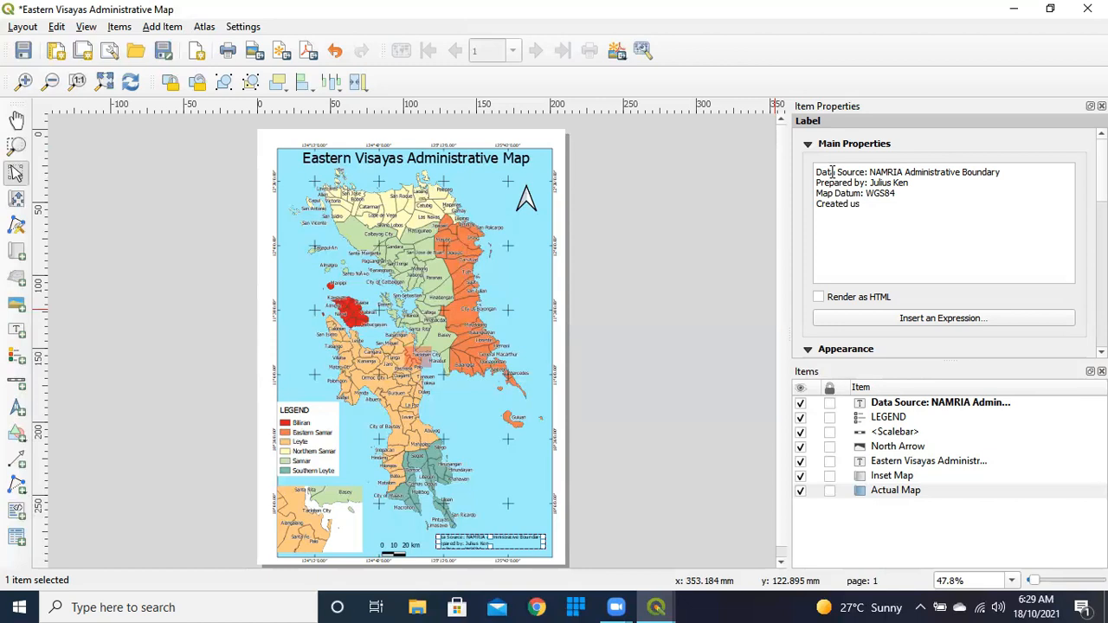
pyautogui.write('ing QGIS 3.8.3-')
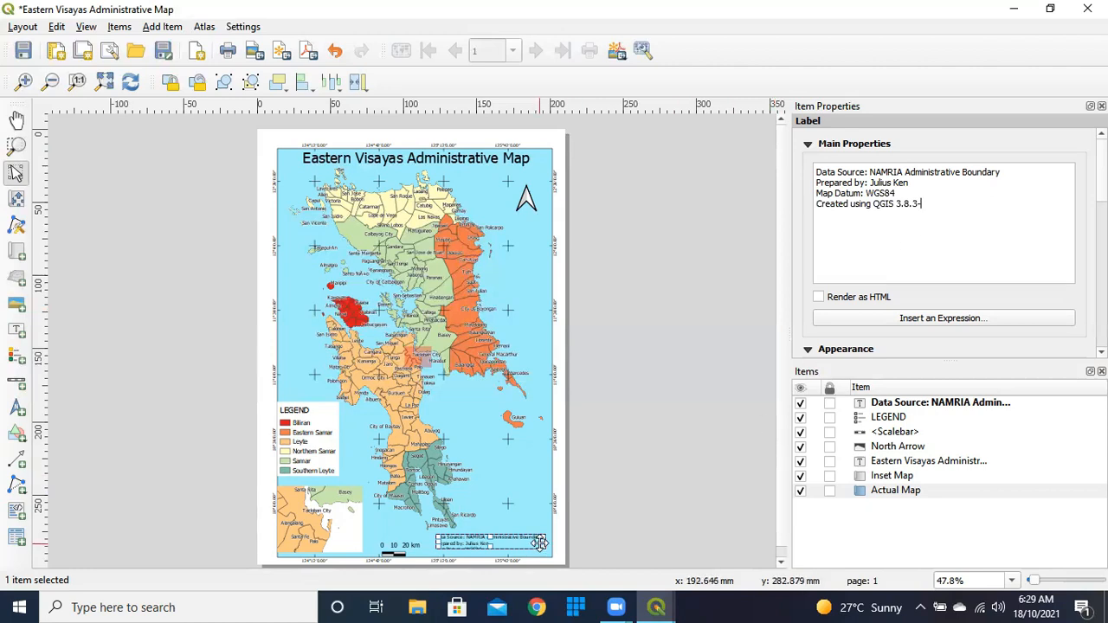
# Remove the trailing hyphen after "QGIS 3.8.3" and enlarge the credits label's frame vertically to fit all four lines.
pyautogui.scroll(2, 511, 476)
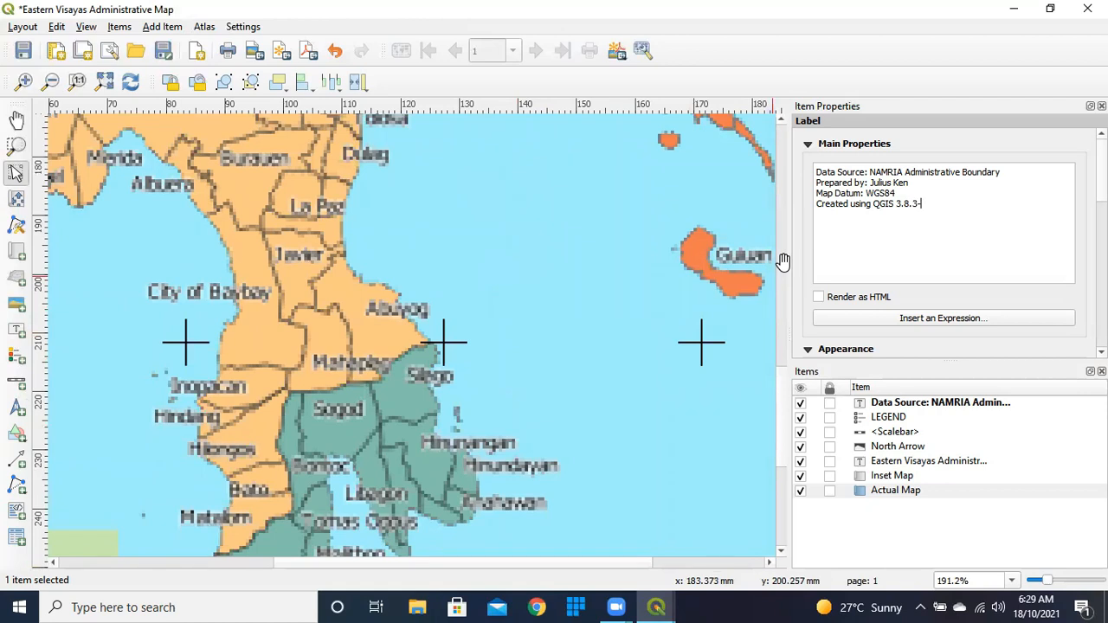
pyautogui.scroll(5, 784, 277)
pyautogui.scroll(-1, 675, 384)
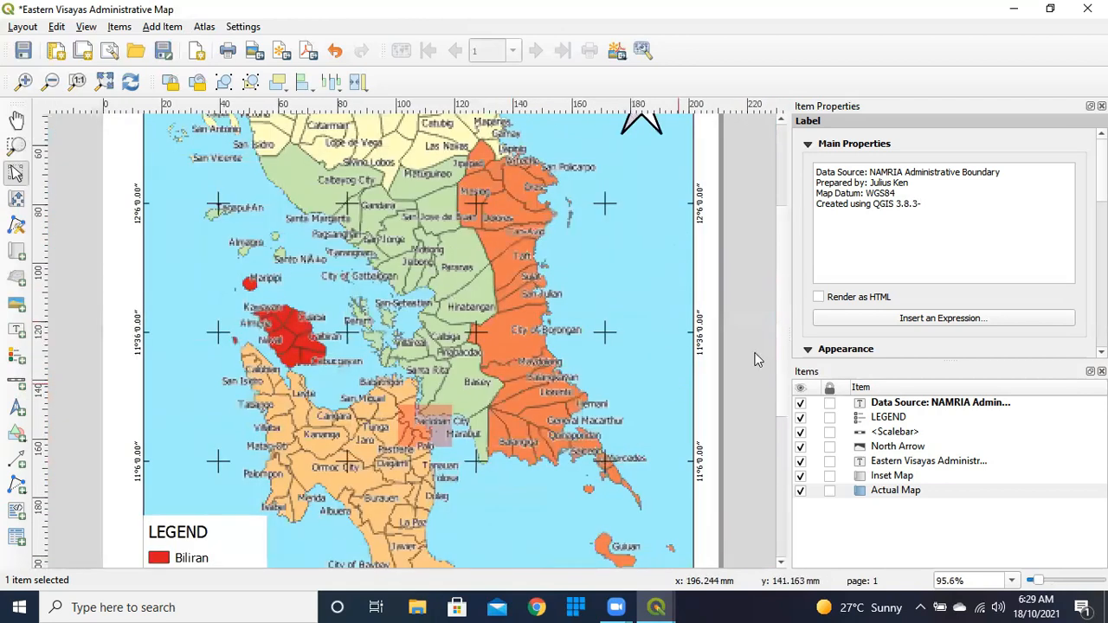
pyautogui.moveTo(786, 304); pyautogui.dragTo(781, 353)
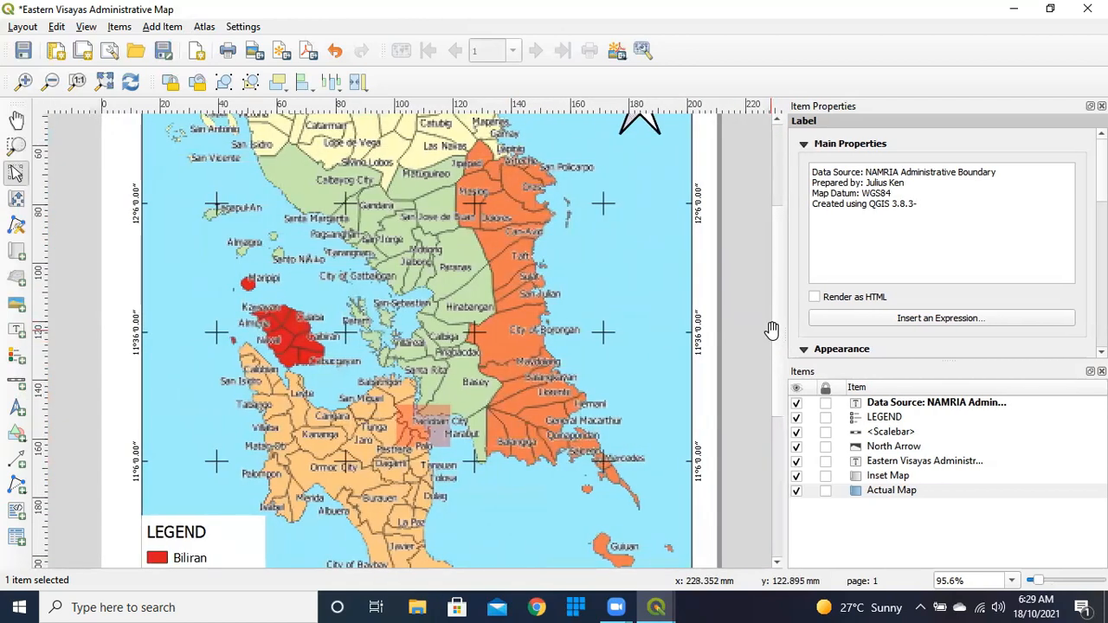
pyautogui.scroll(-3, 779, 361)
pyautogui.scroll(-3, 768, 448)
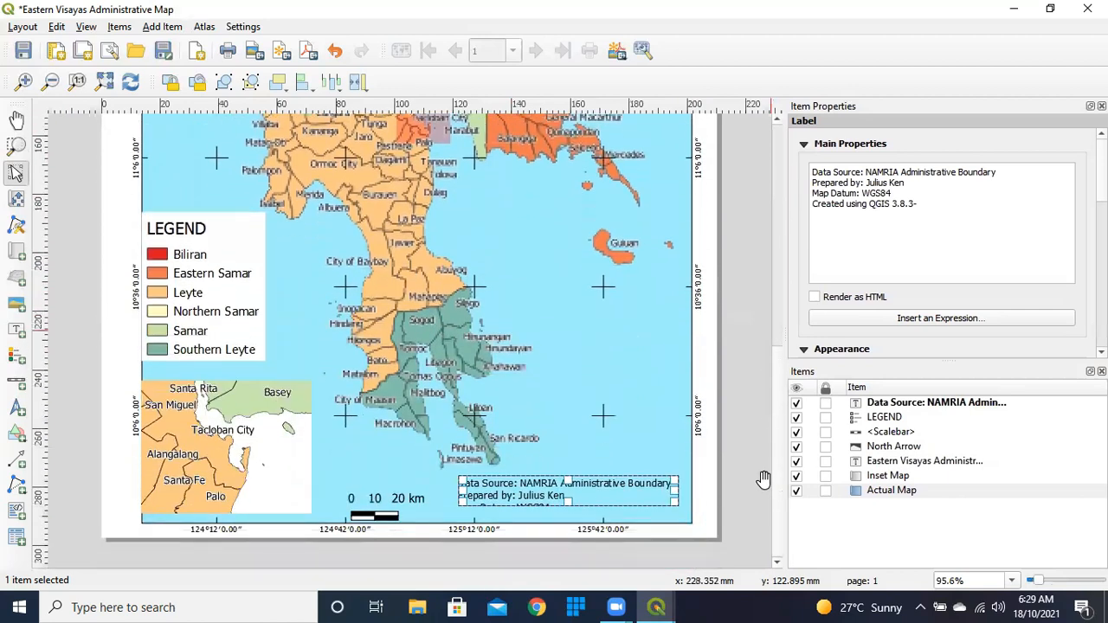
pyautogui.moveTo(673, 493); pyautogui.dragTo(678, 519)
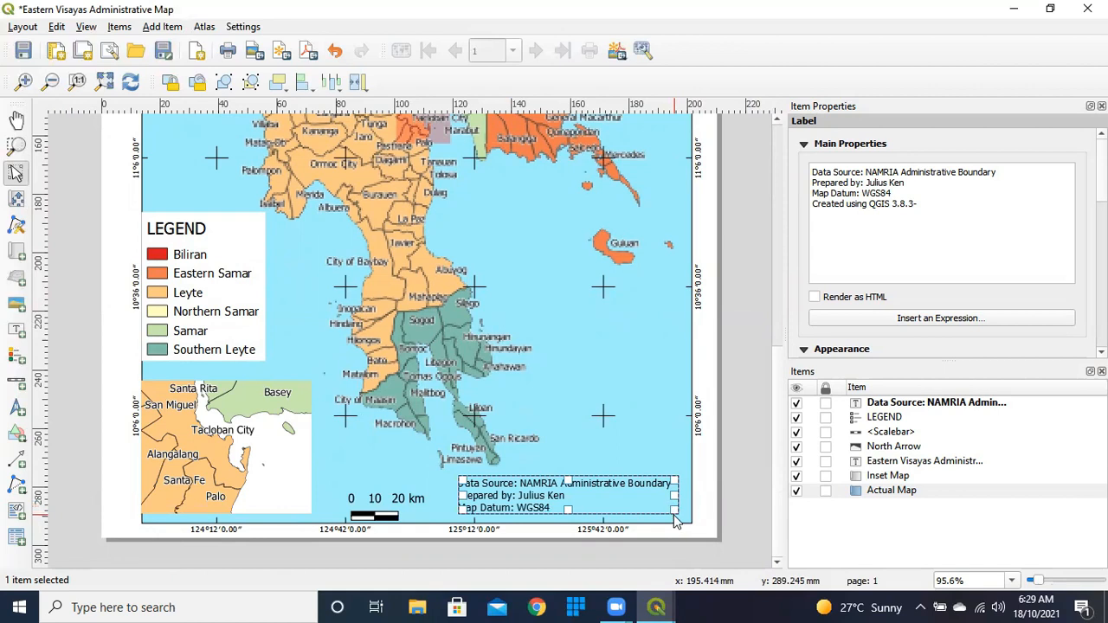
pyautogui.click(936, 199)
pyautogui.press('BackSpace')
pyautogui.moveTo(567, 508); pyautogui.dragTo(567, 520)
pyautogui.moveTo(568, 478); pyautogui.dragTo(567, 472)
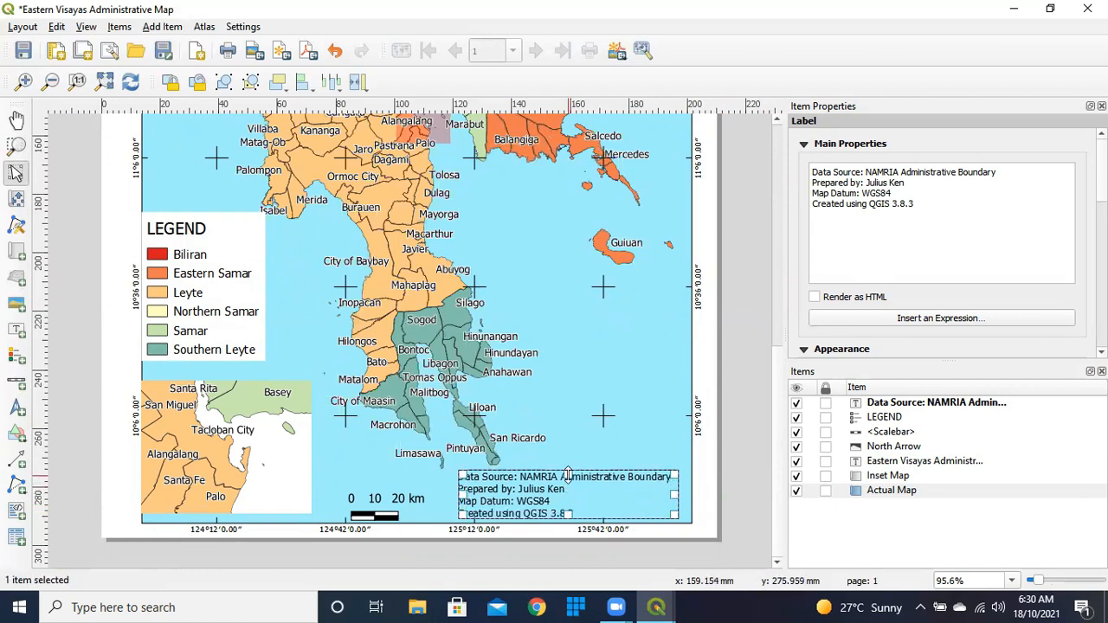
# Shift the credits label slightly right, toward the Actual Map's right edge, and deselect it.
pyautogui.click(737, 350)
pyautogui.click(540, 491)
pyautogui.moveTo(540, 491); pyautogui.dragTo(550, 490)
pyautogui.click(756, 389)
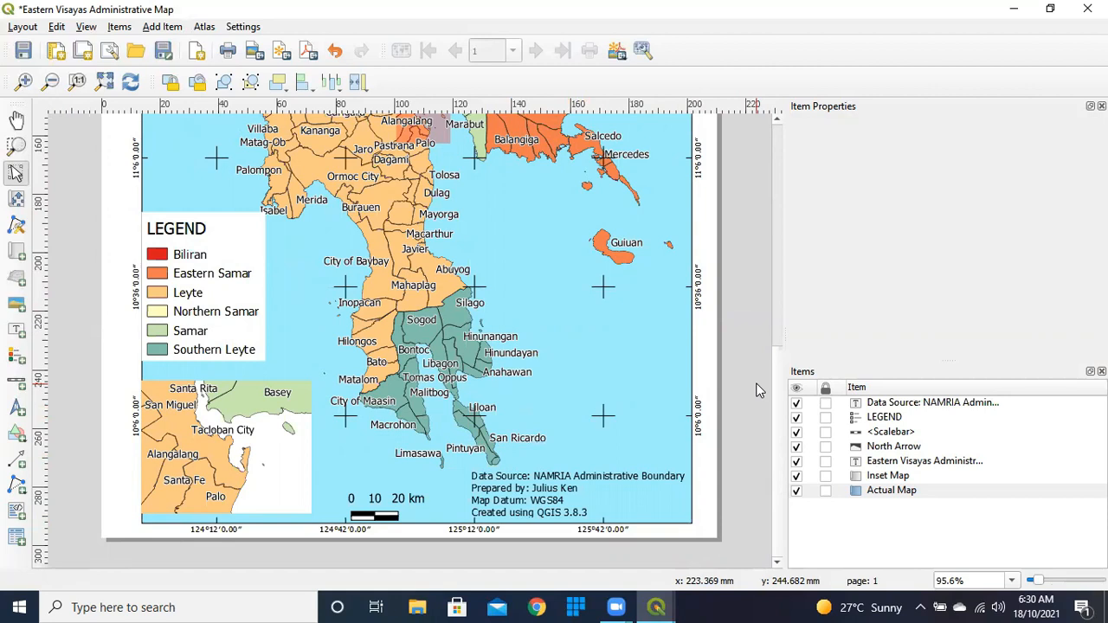
# Export the layout as a 300 dpi PNG image named "Eastern Visayas Administrative Map" in the ENS472 folder.
pyautogui.click(17, 28)
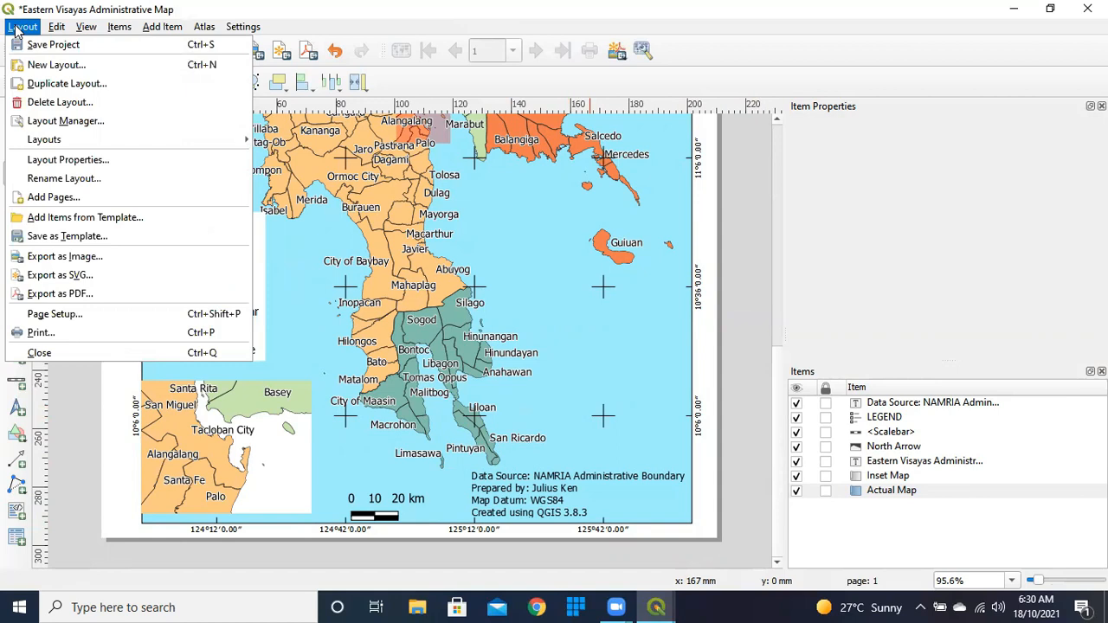
pyautogui.click(84, 260)
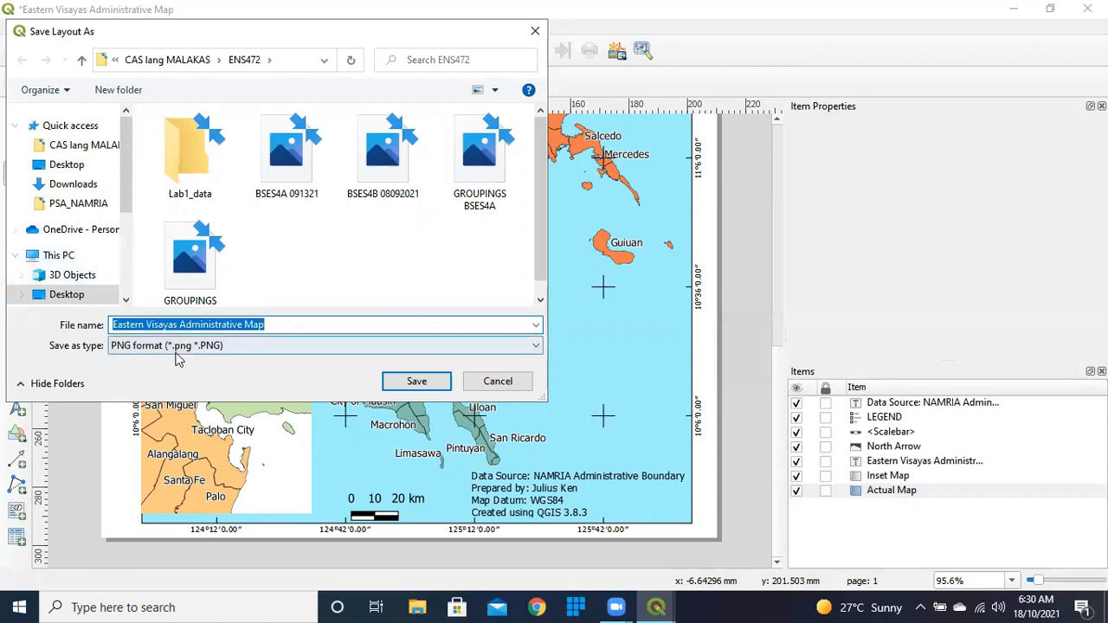
pyautogui.click(417, 381)
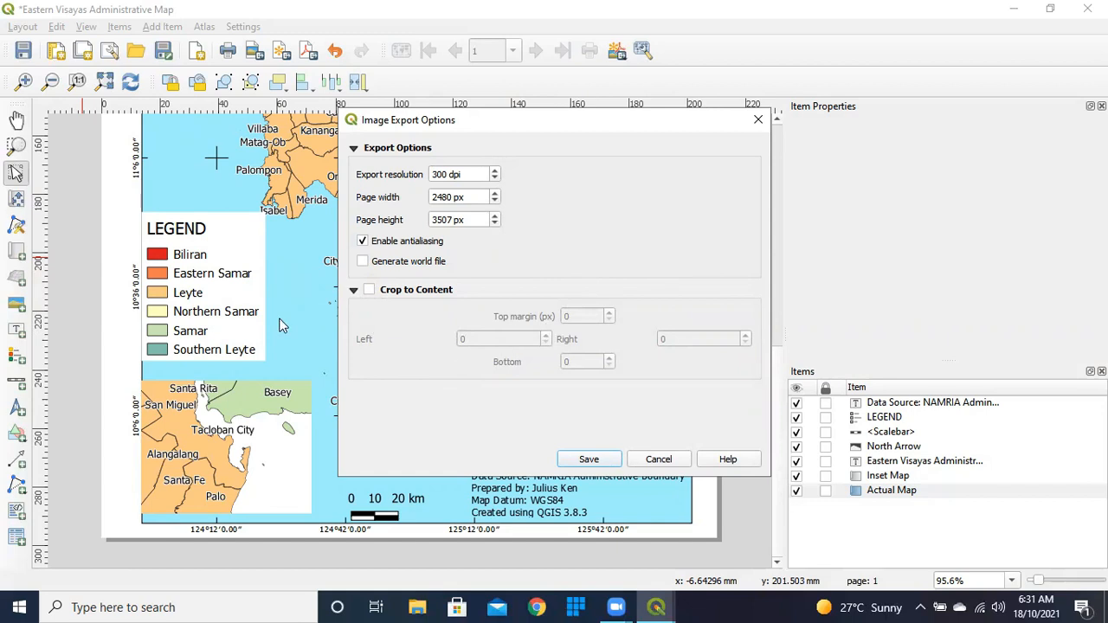
pyautogui.click(589, 459)
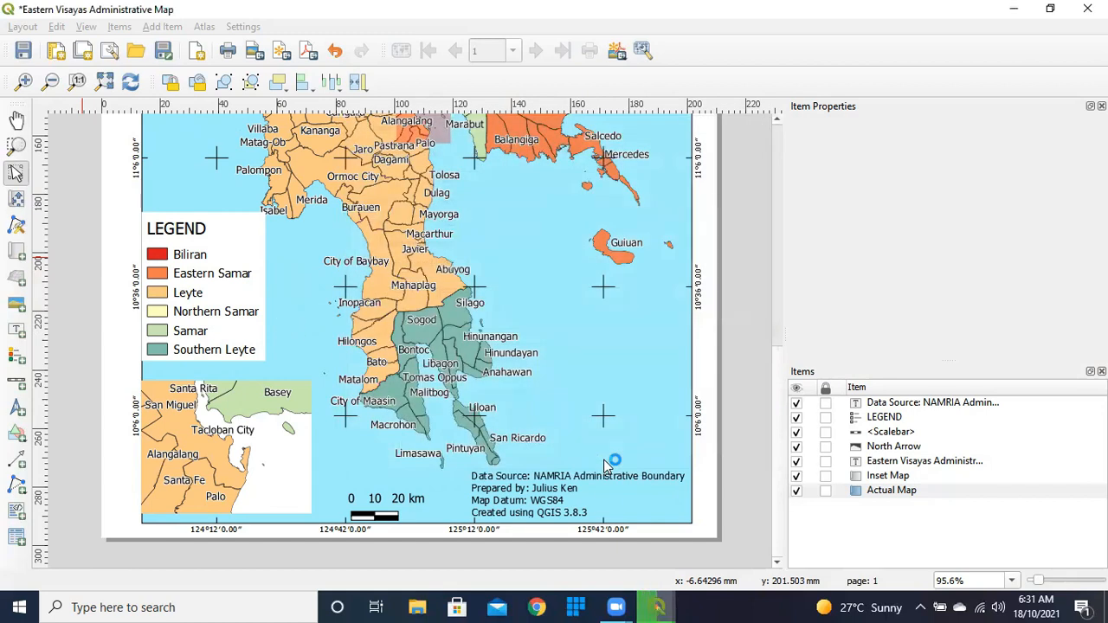
pyautogui.moveTo(655, 606)
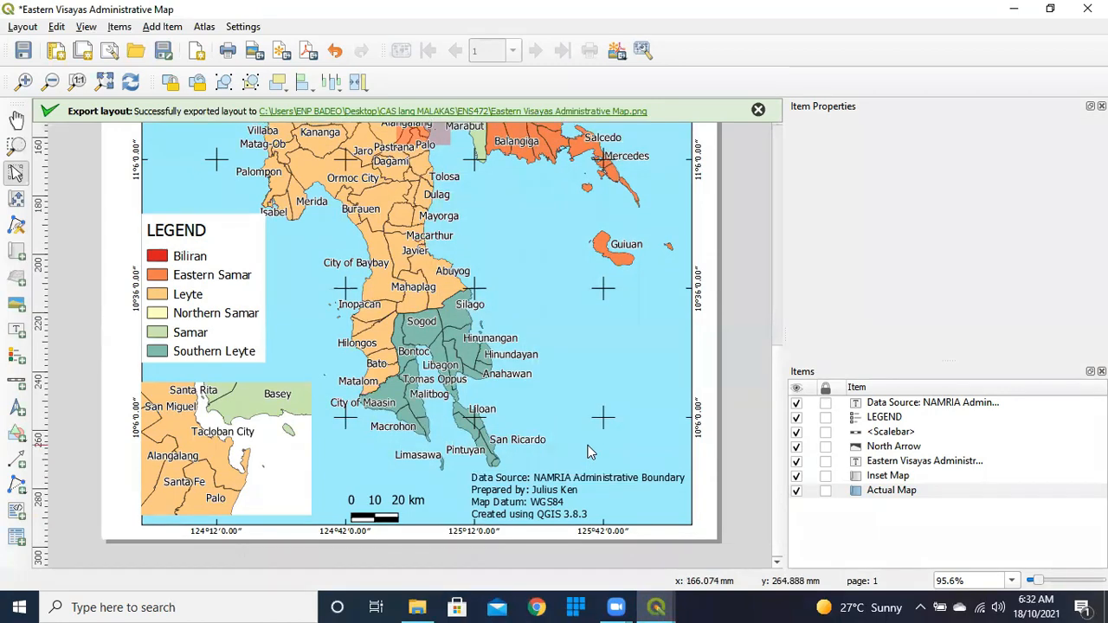
# Open the exported Eastern Visayas Administrative Map PNG from the ENS472 folder to check it, and close the folder window.
pyautogui.scroll(1, 589, 452)
pyautogui.scroll(-1, 588, 452)
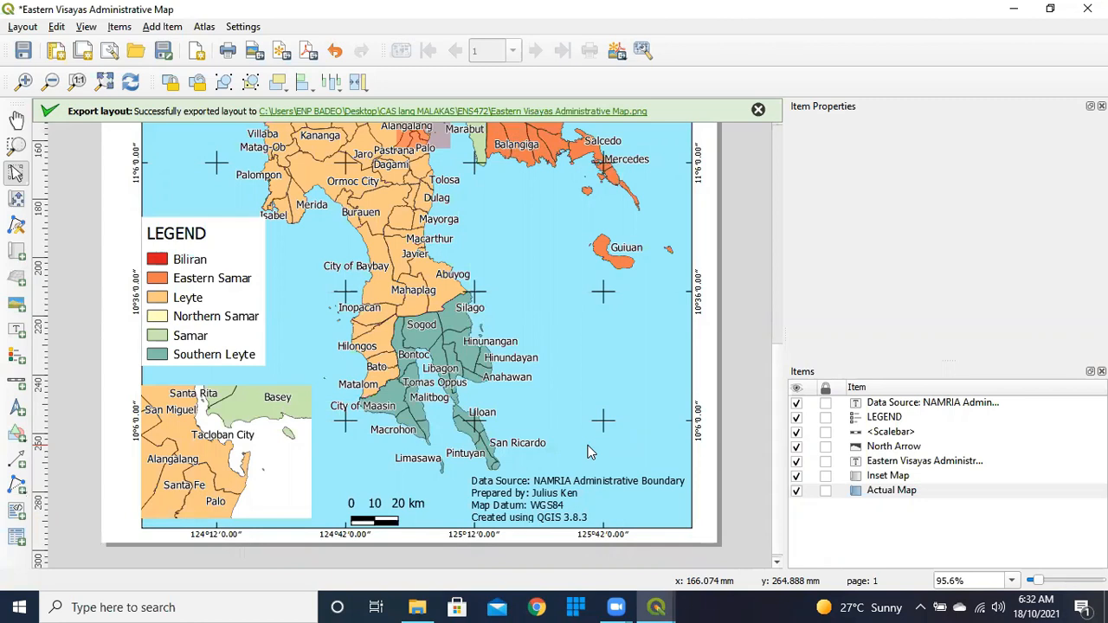
pyautogui.click(424, 606)
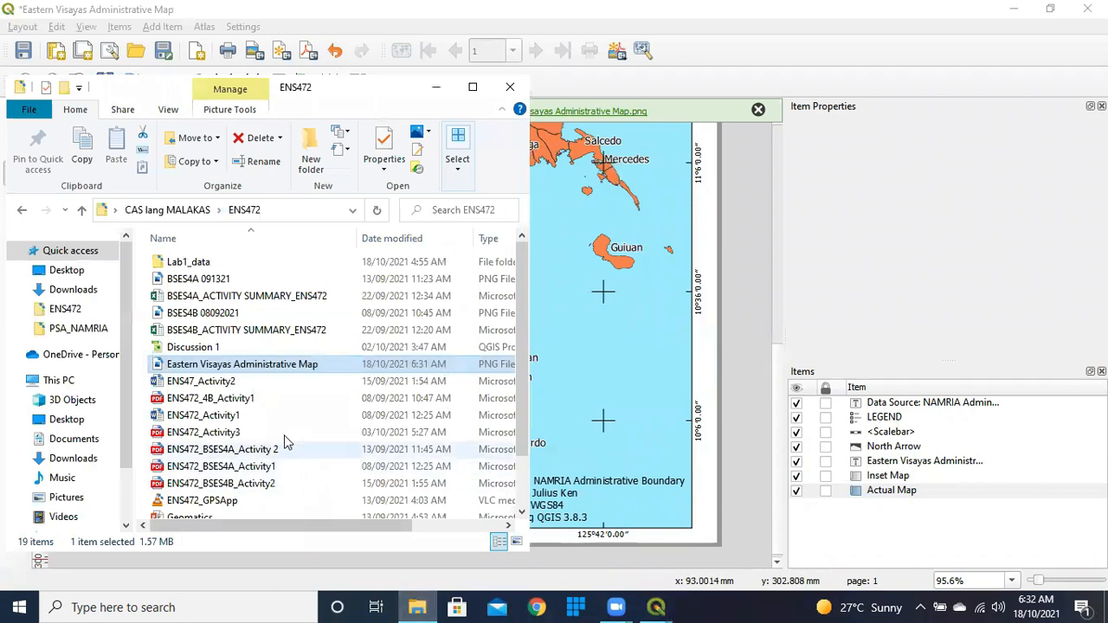
pyautogui.doubleClick(269, 368)
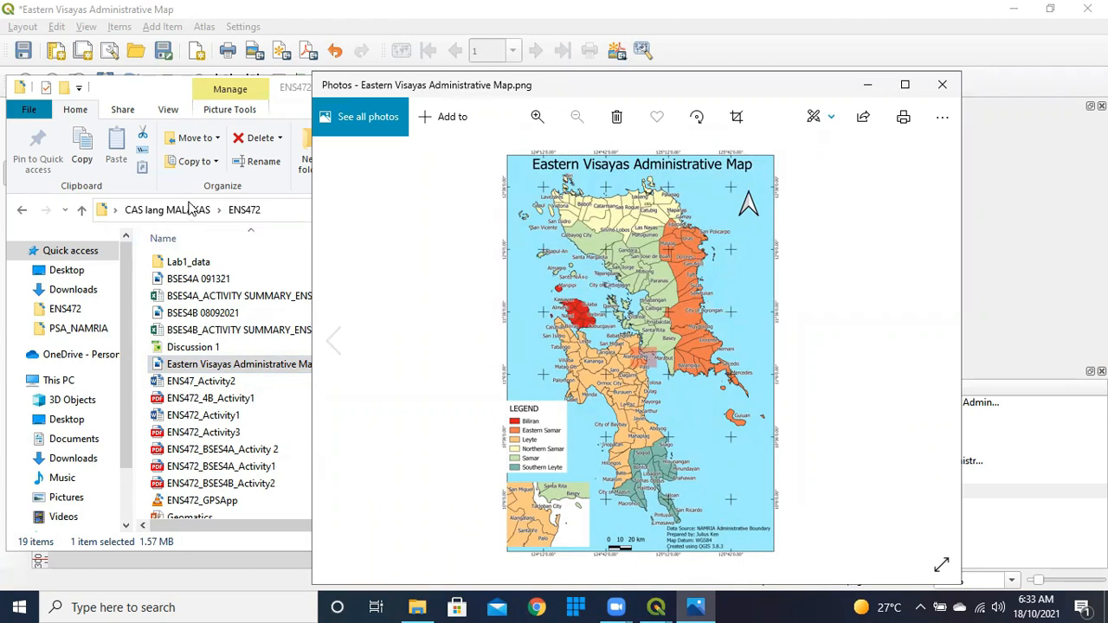
pyautogui.click(141, 119)
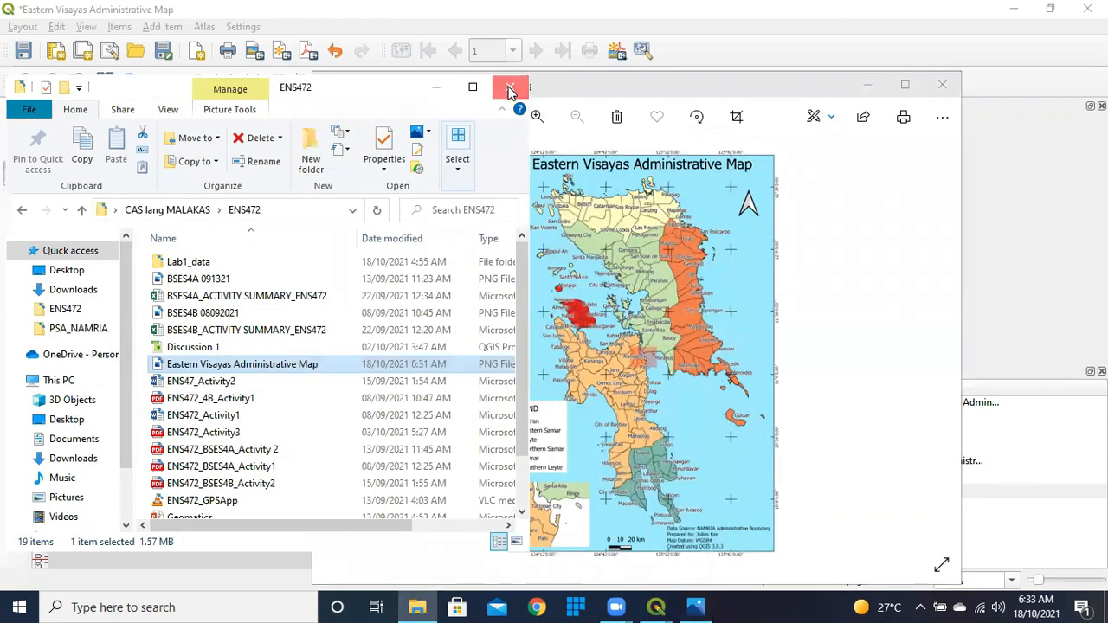
pyautogui.click(511, 88)
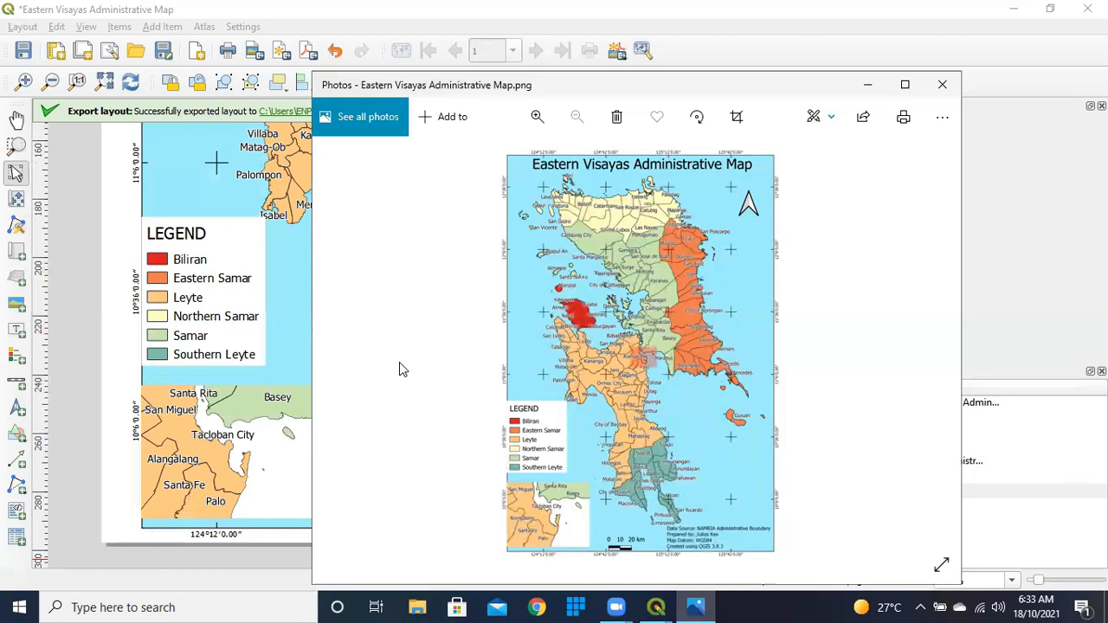
# Return to the Eastern Visayas Administrative Map layout, save it with the project, and close the layout window.
pyautogui.click(1030, 214)
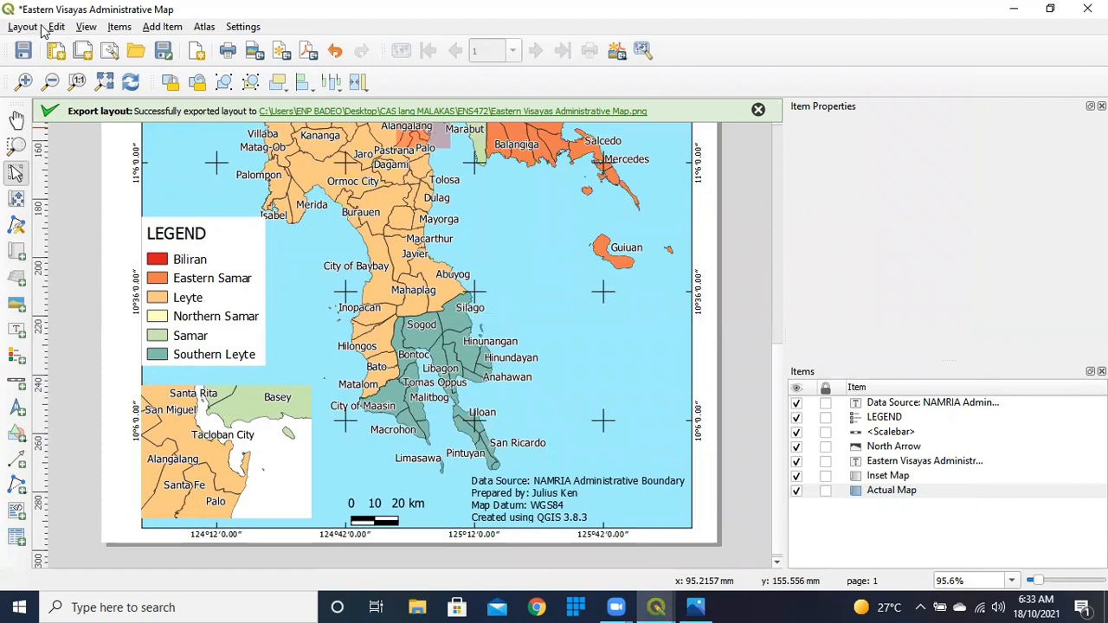
pyautogui.click(26, 49)
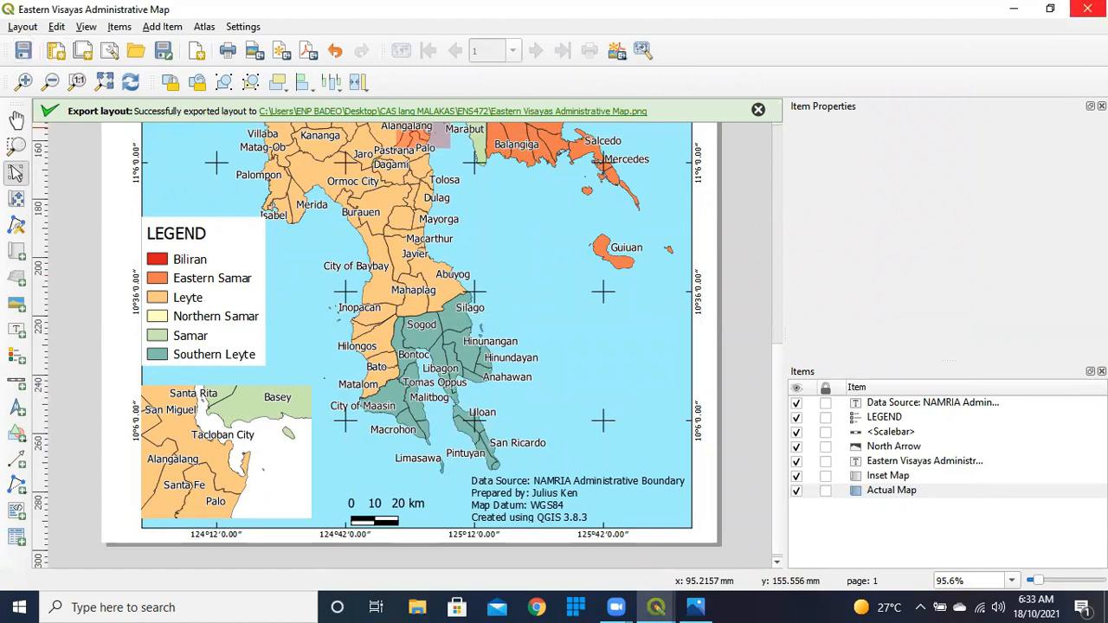
pyautogui.click(1087, 8)
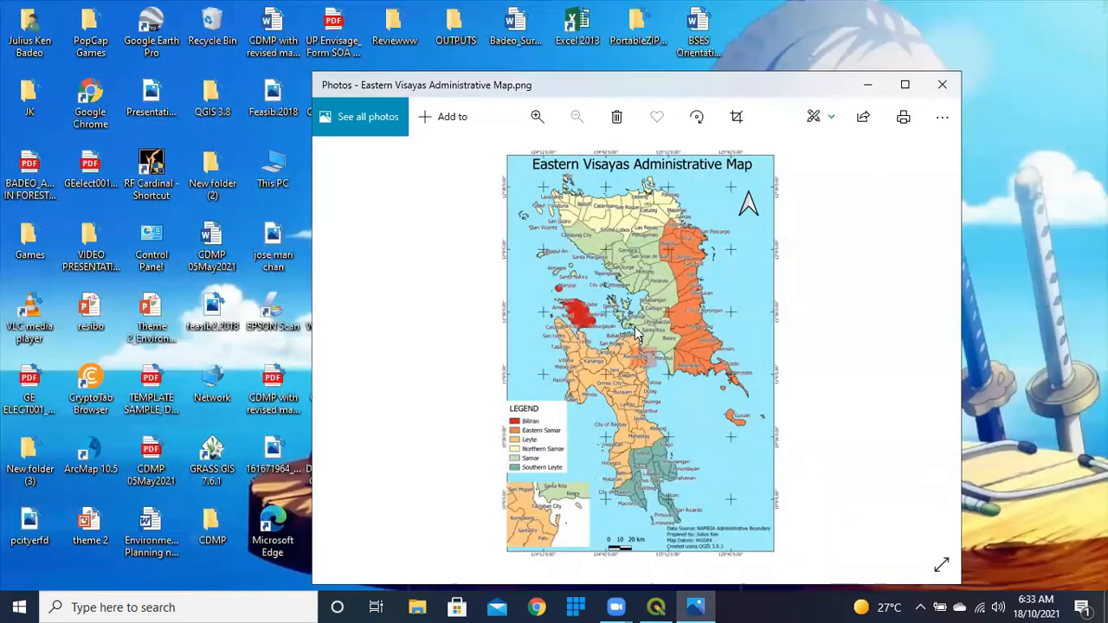
# Switch to the main QGIS window, save the Discussion 1 project, and close QGIS.
pyautogui.click(655, 607)
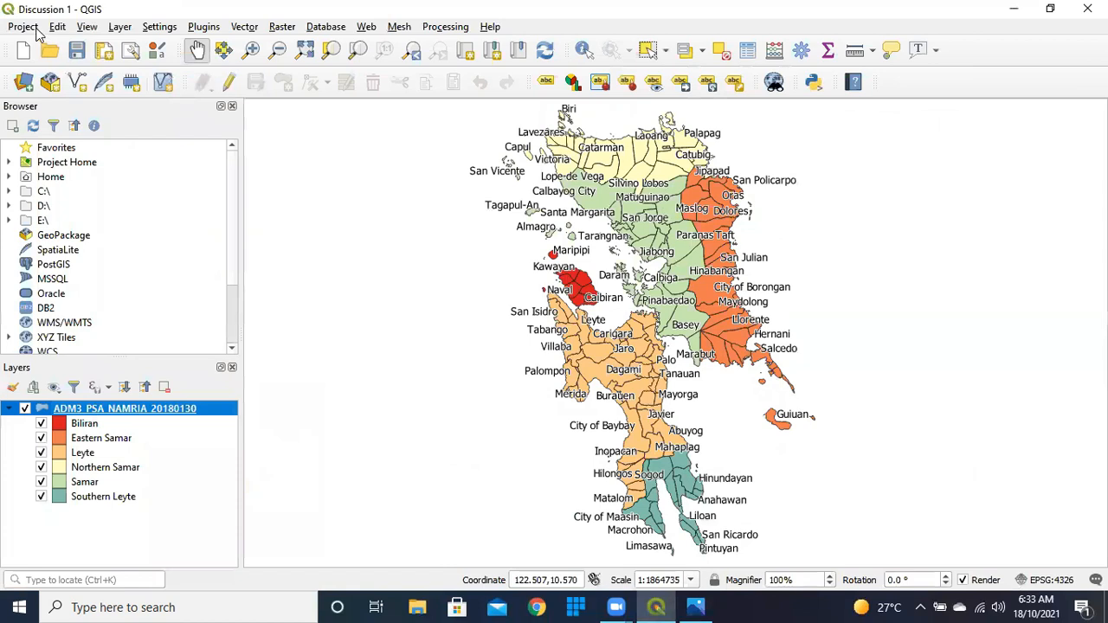
pyautogui.click(77, 50)
pyautogui.click(1080, 8)
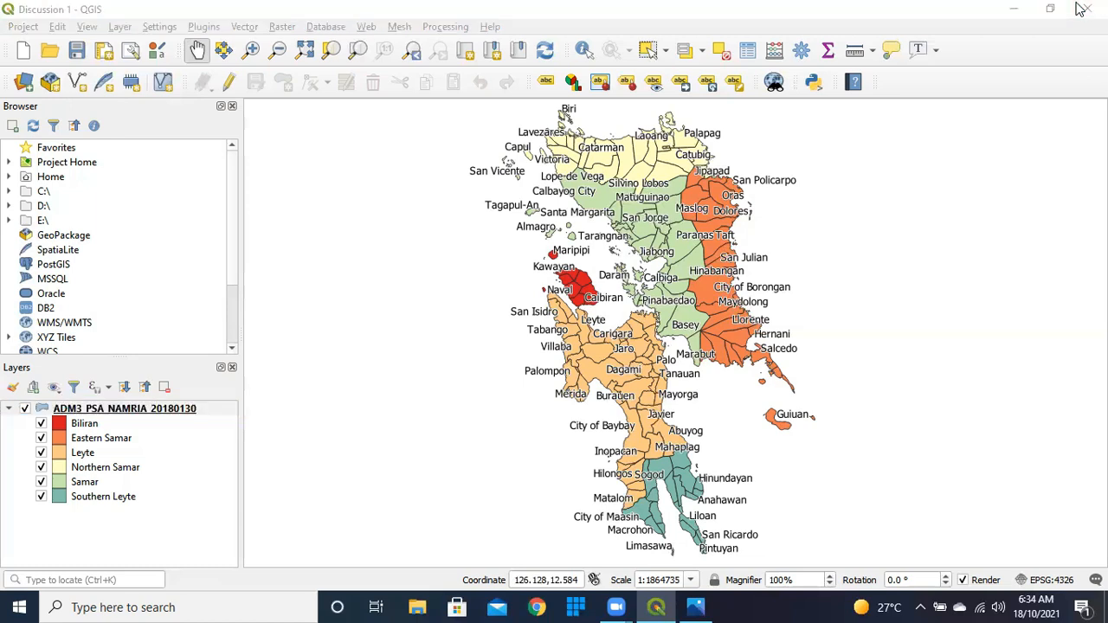